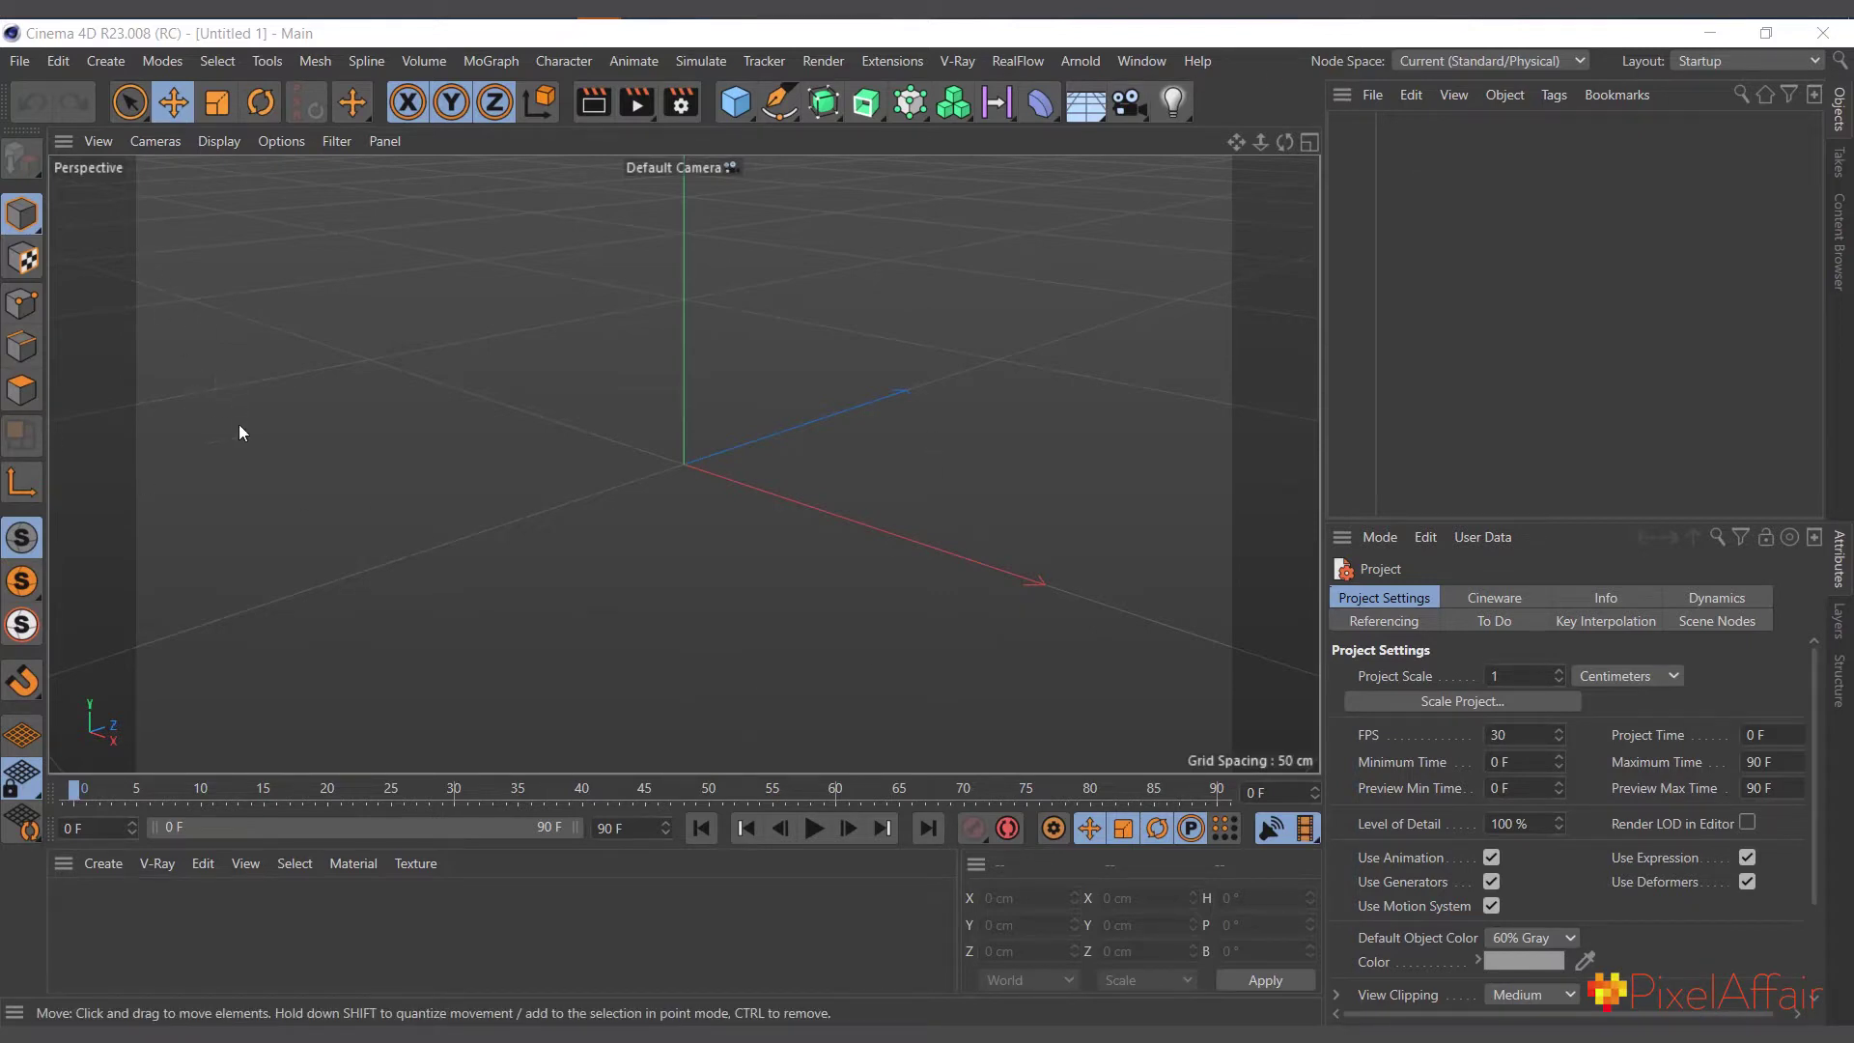
Browse the object creation and deformer palettes without adding anything
click(97, 60)
mouse_move(205, 222)
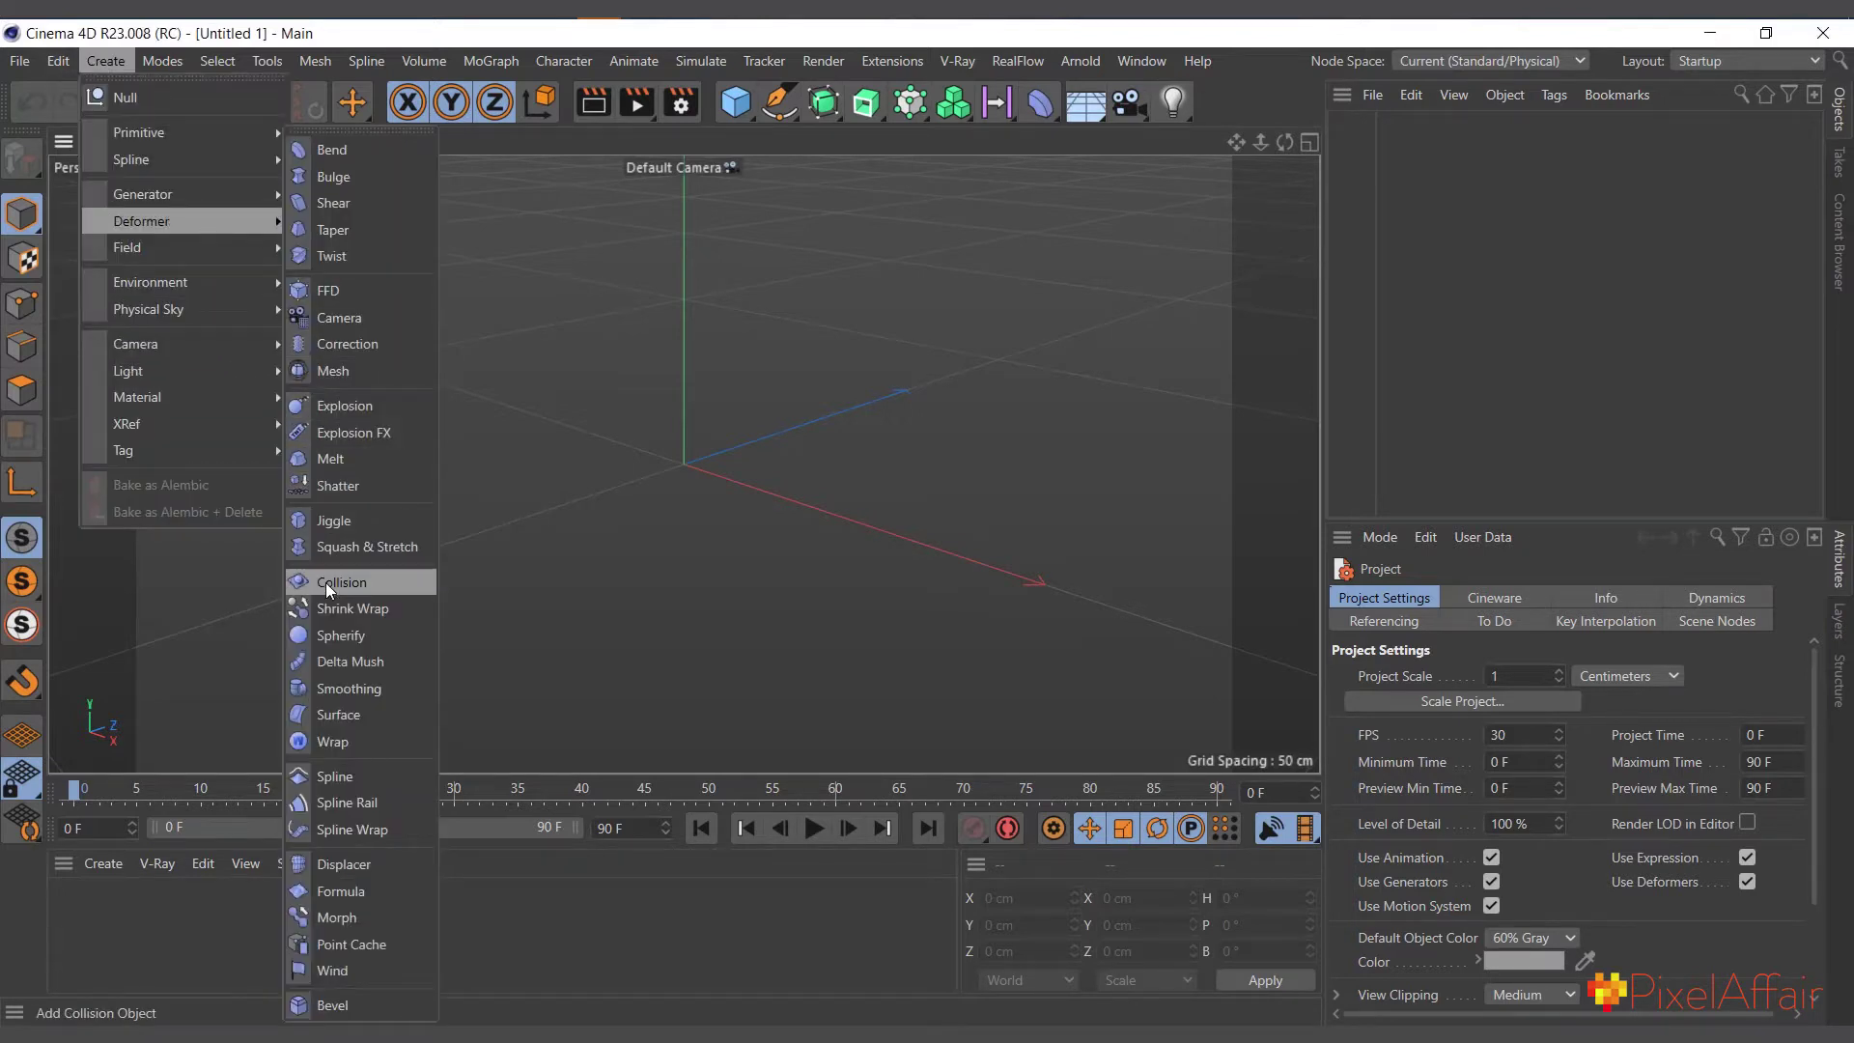
click(1041, 113)
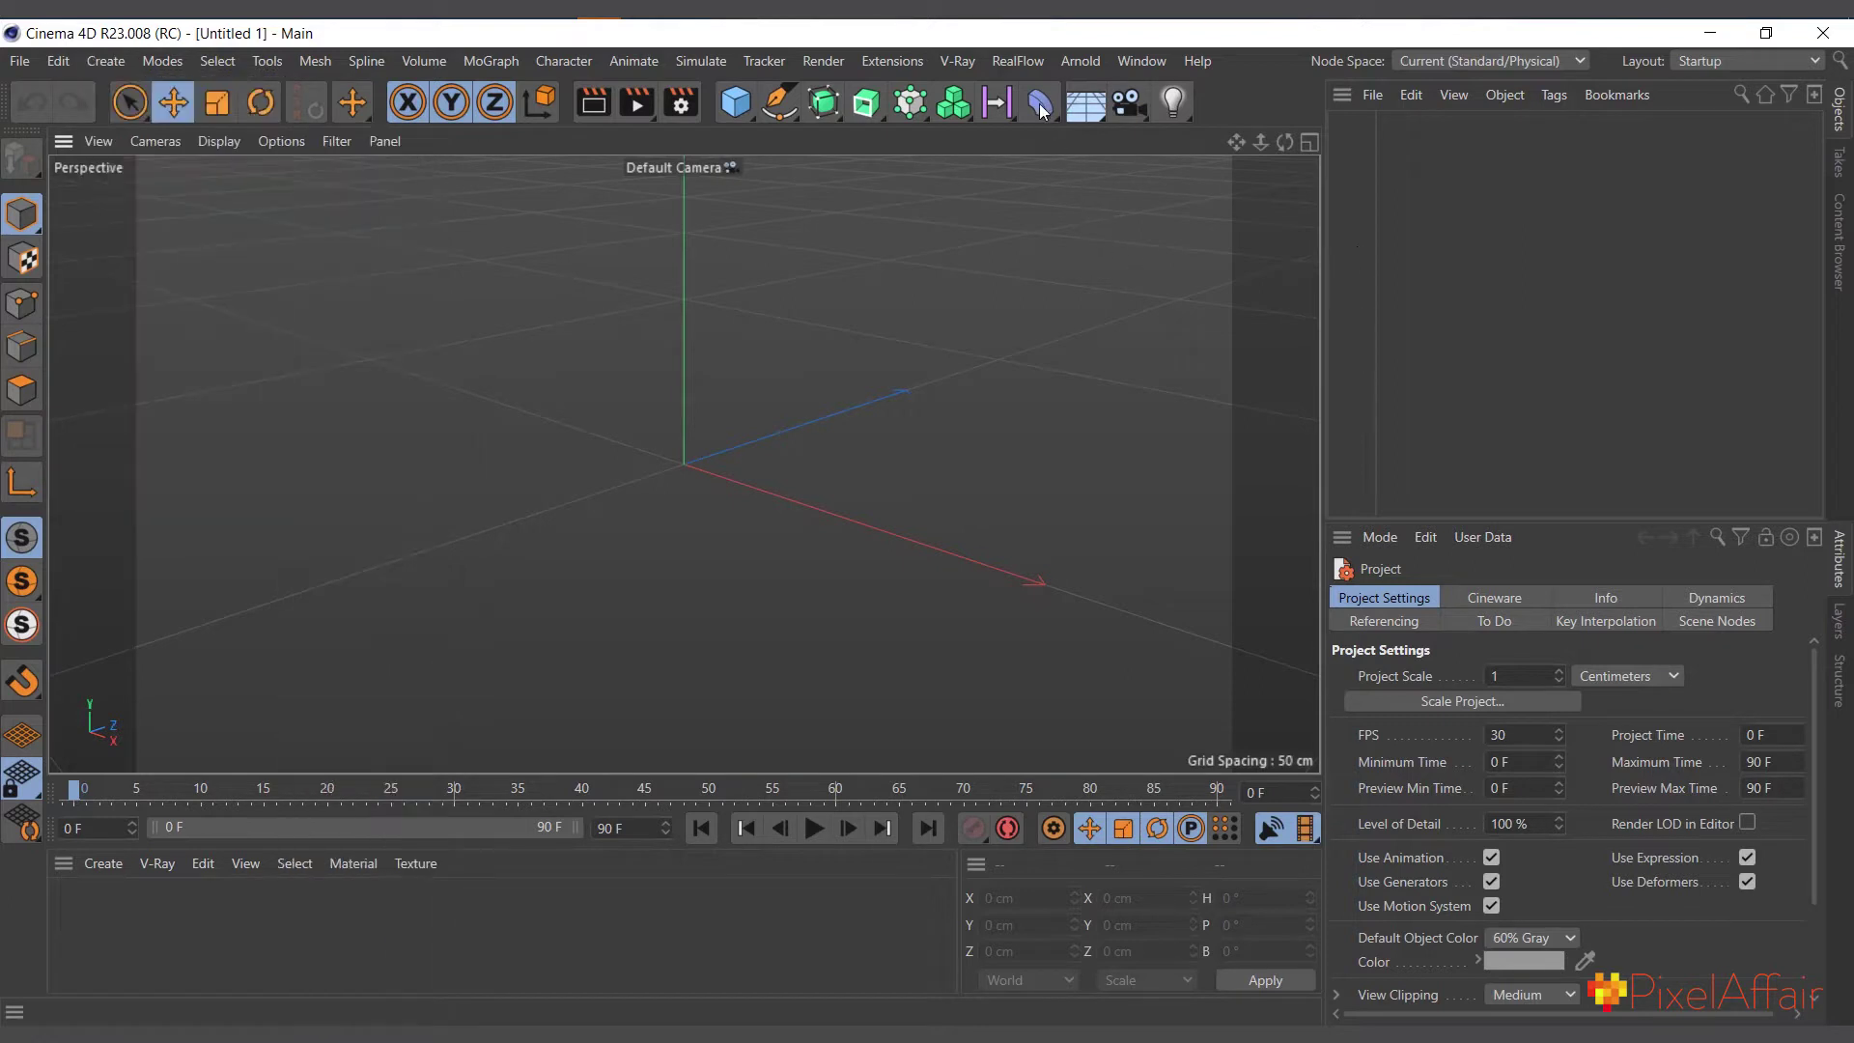
click(1041, 108)
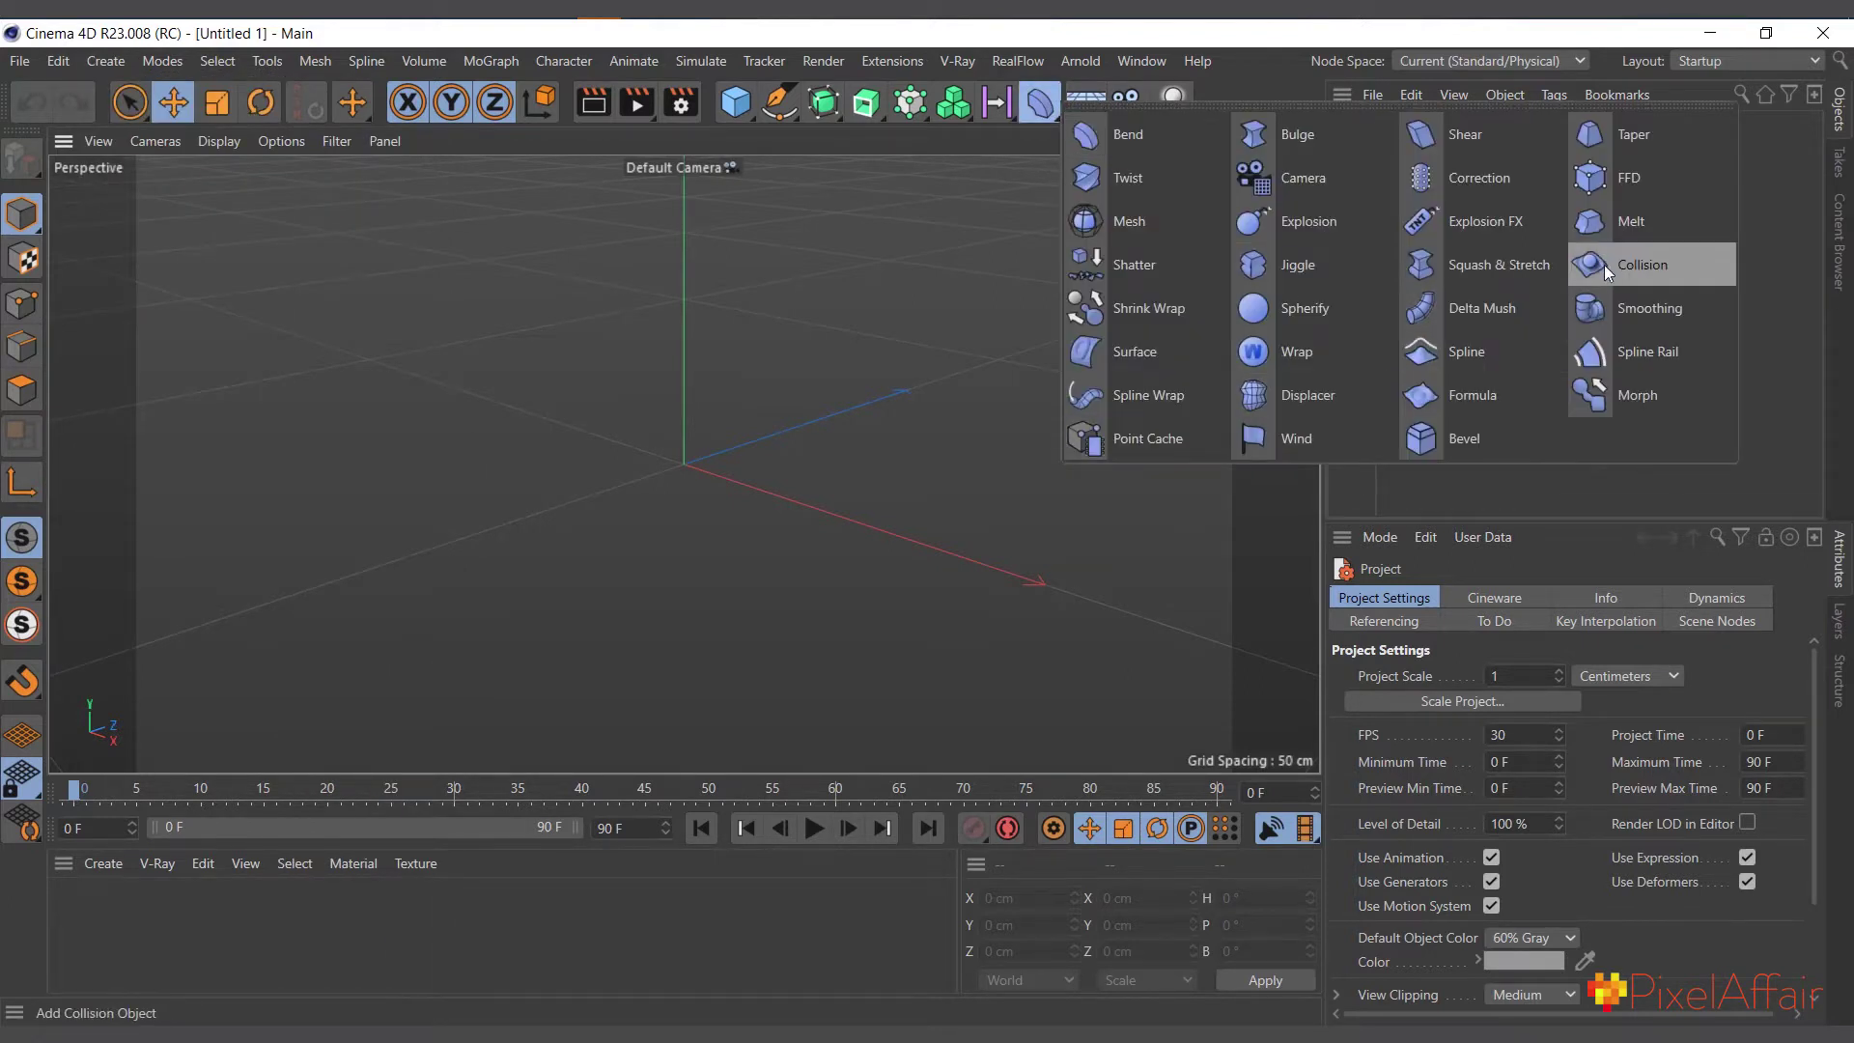
click(677, 251)
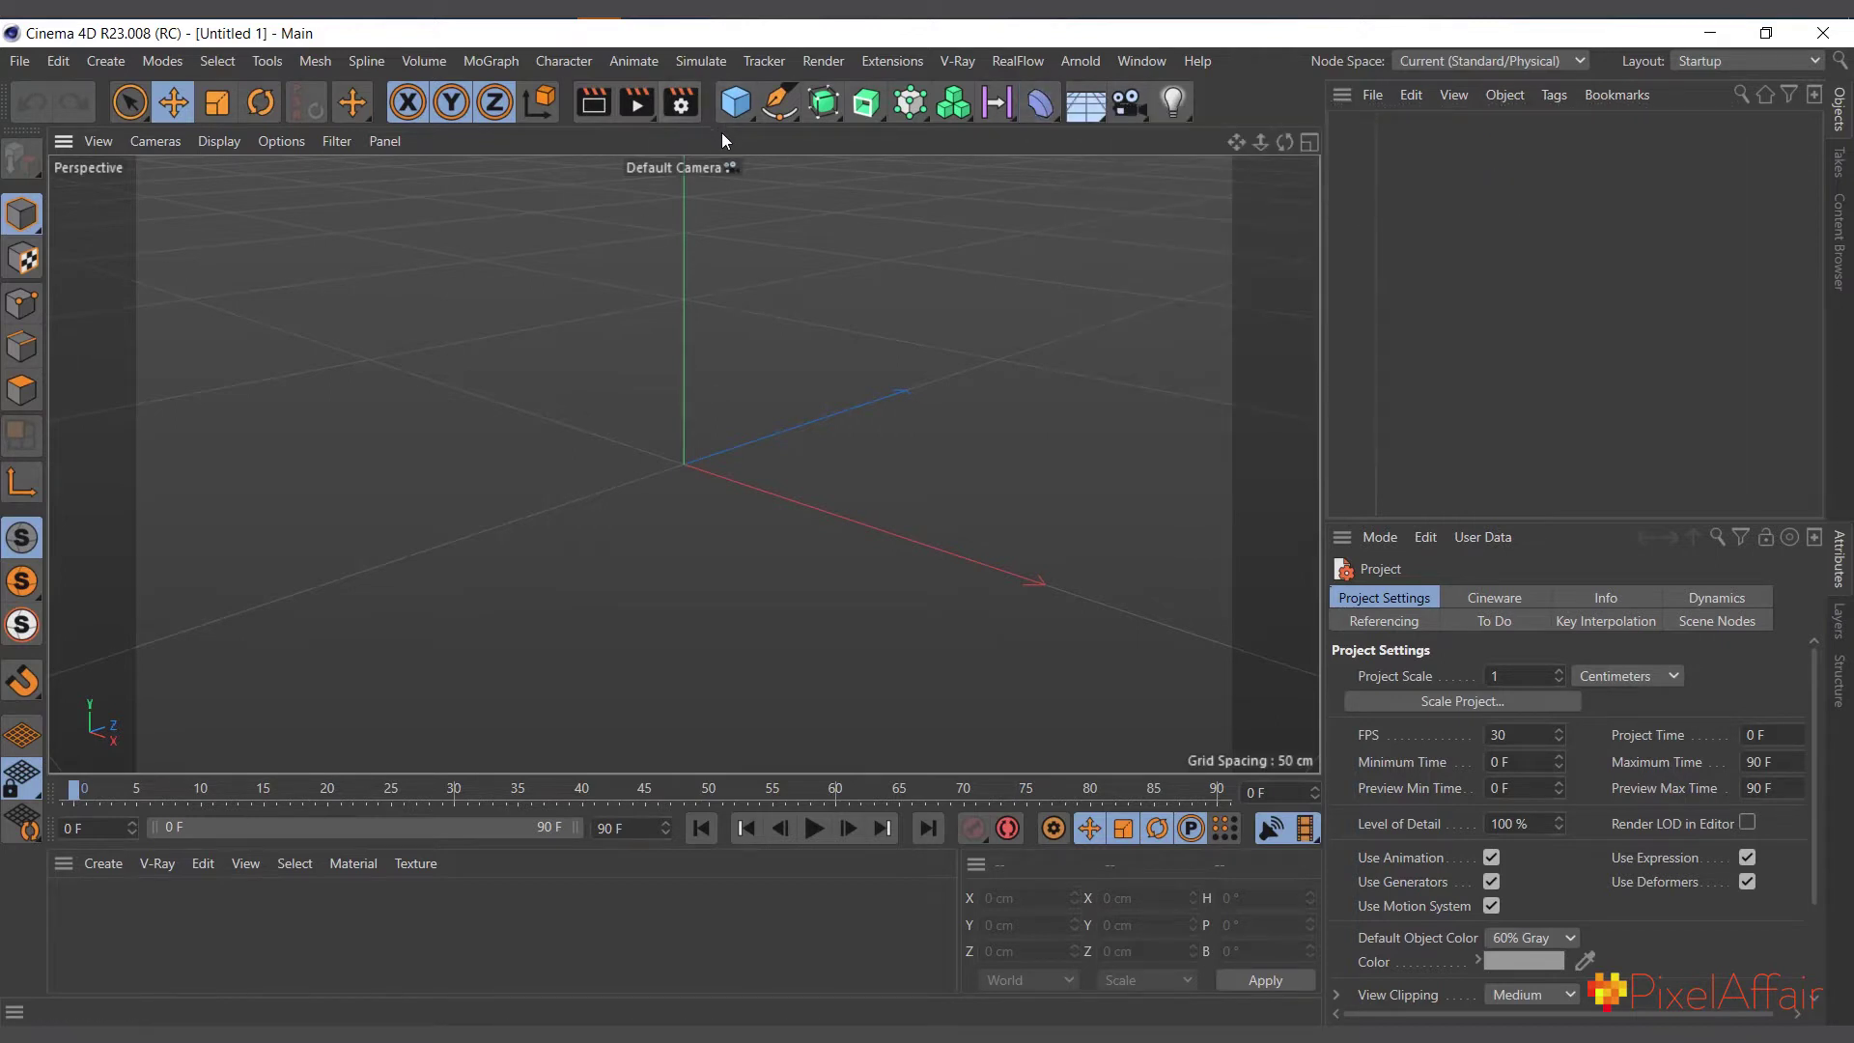
Add a plane and scale it up to about 2021 cm square
click(737, 114)
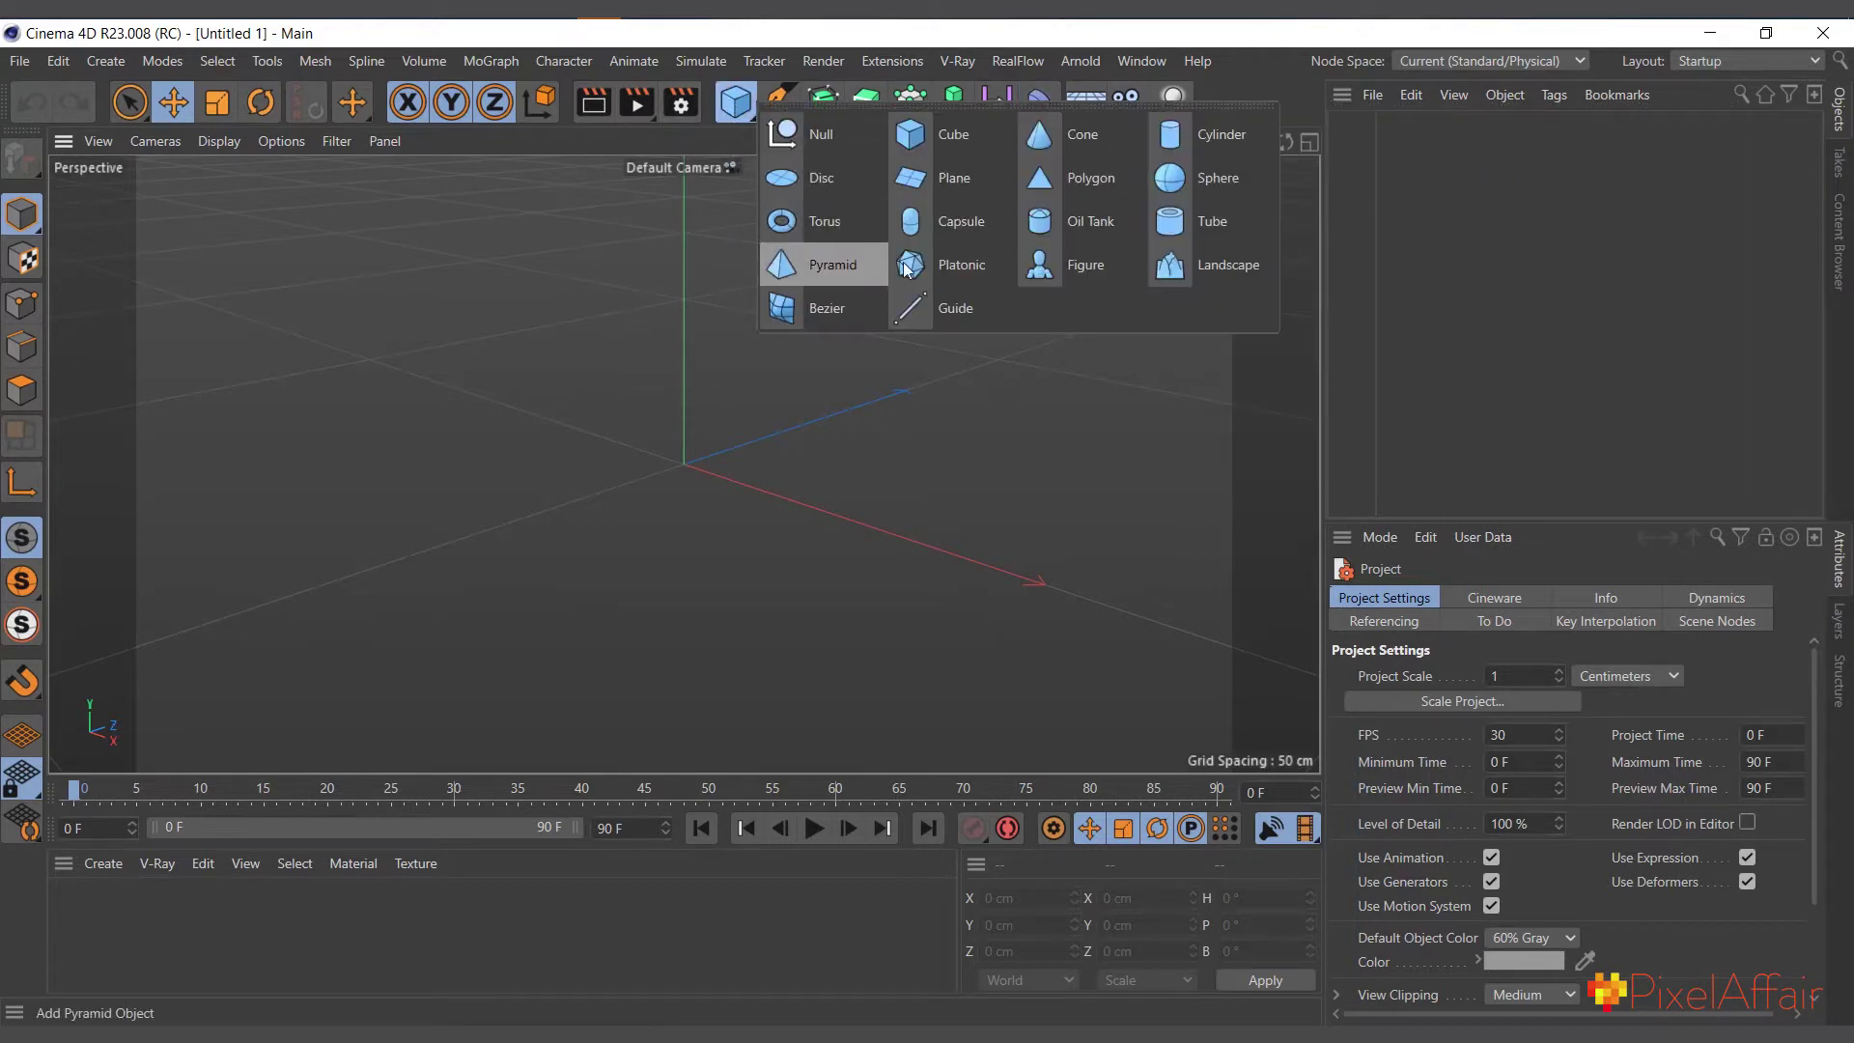
click(947, 193)
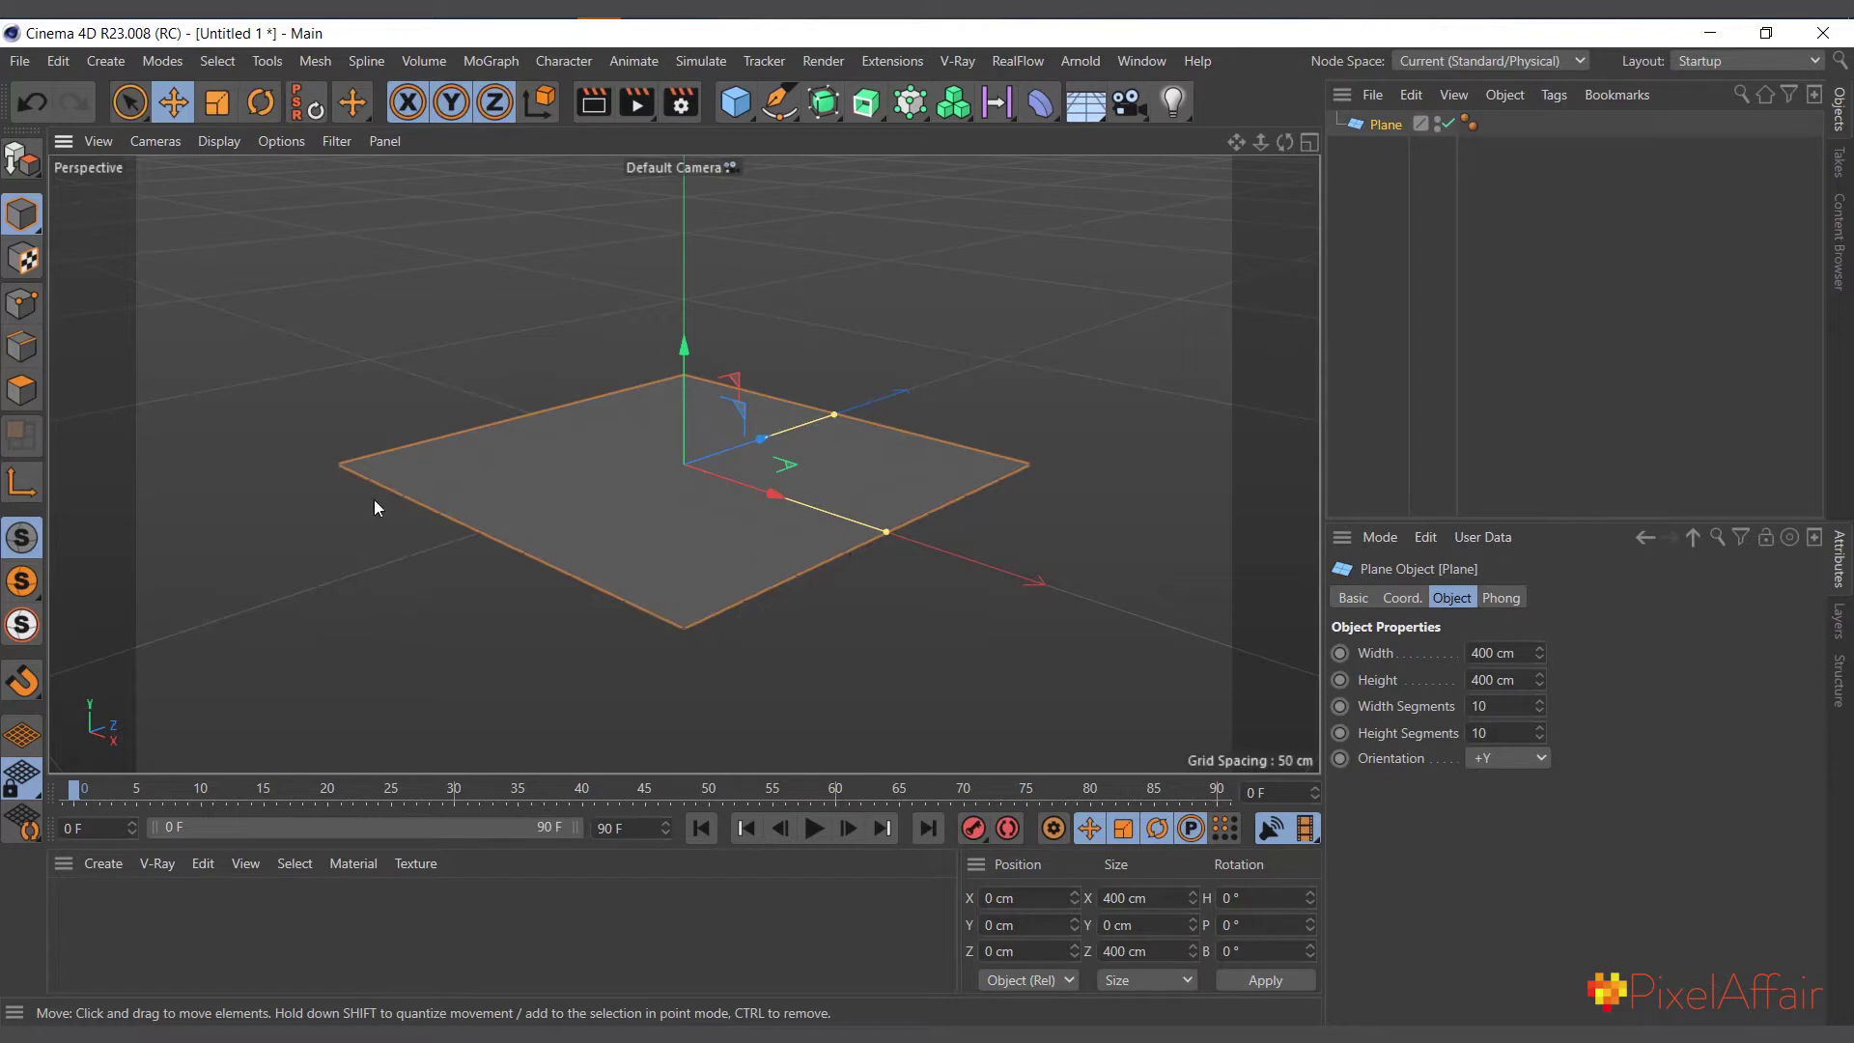
click(217, 101)
drag(970, 495, 189, 473)
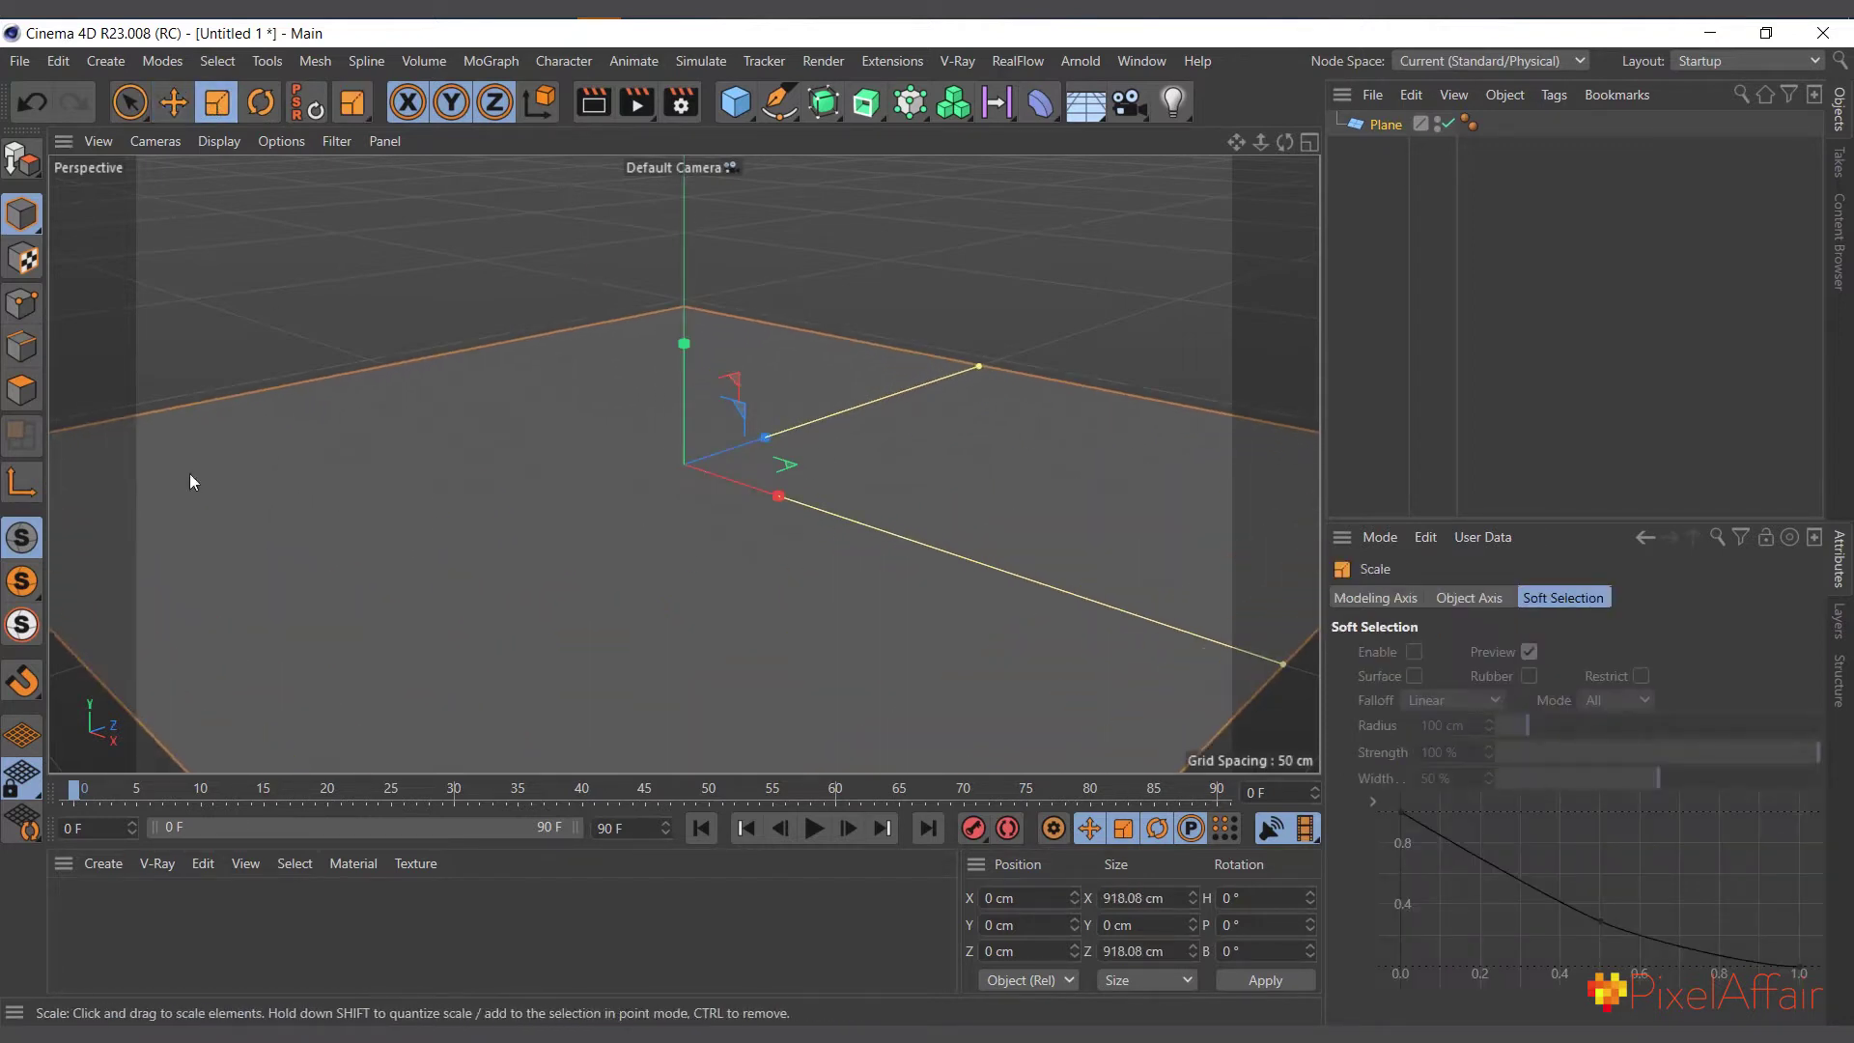
drag(547, 564, 753, 387)
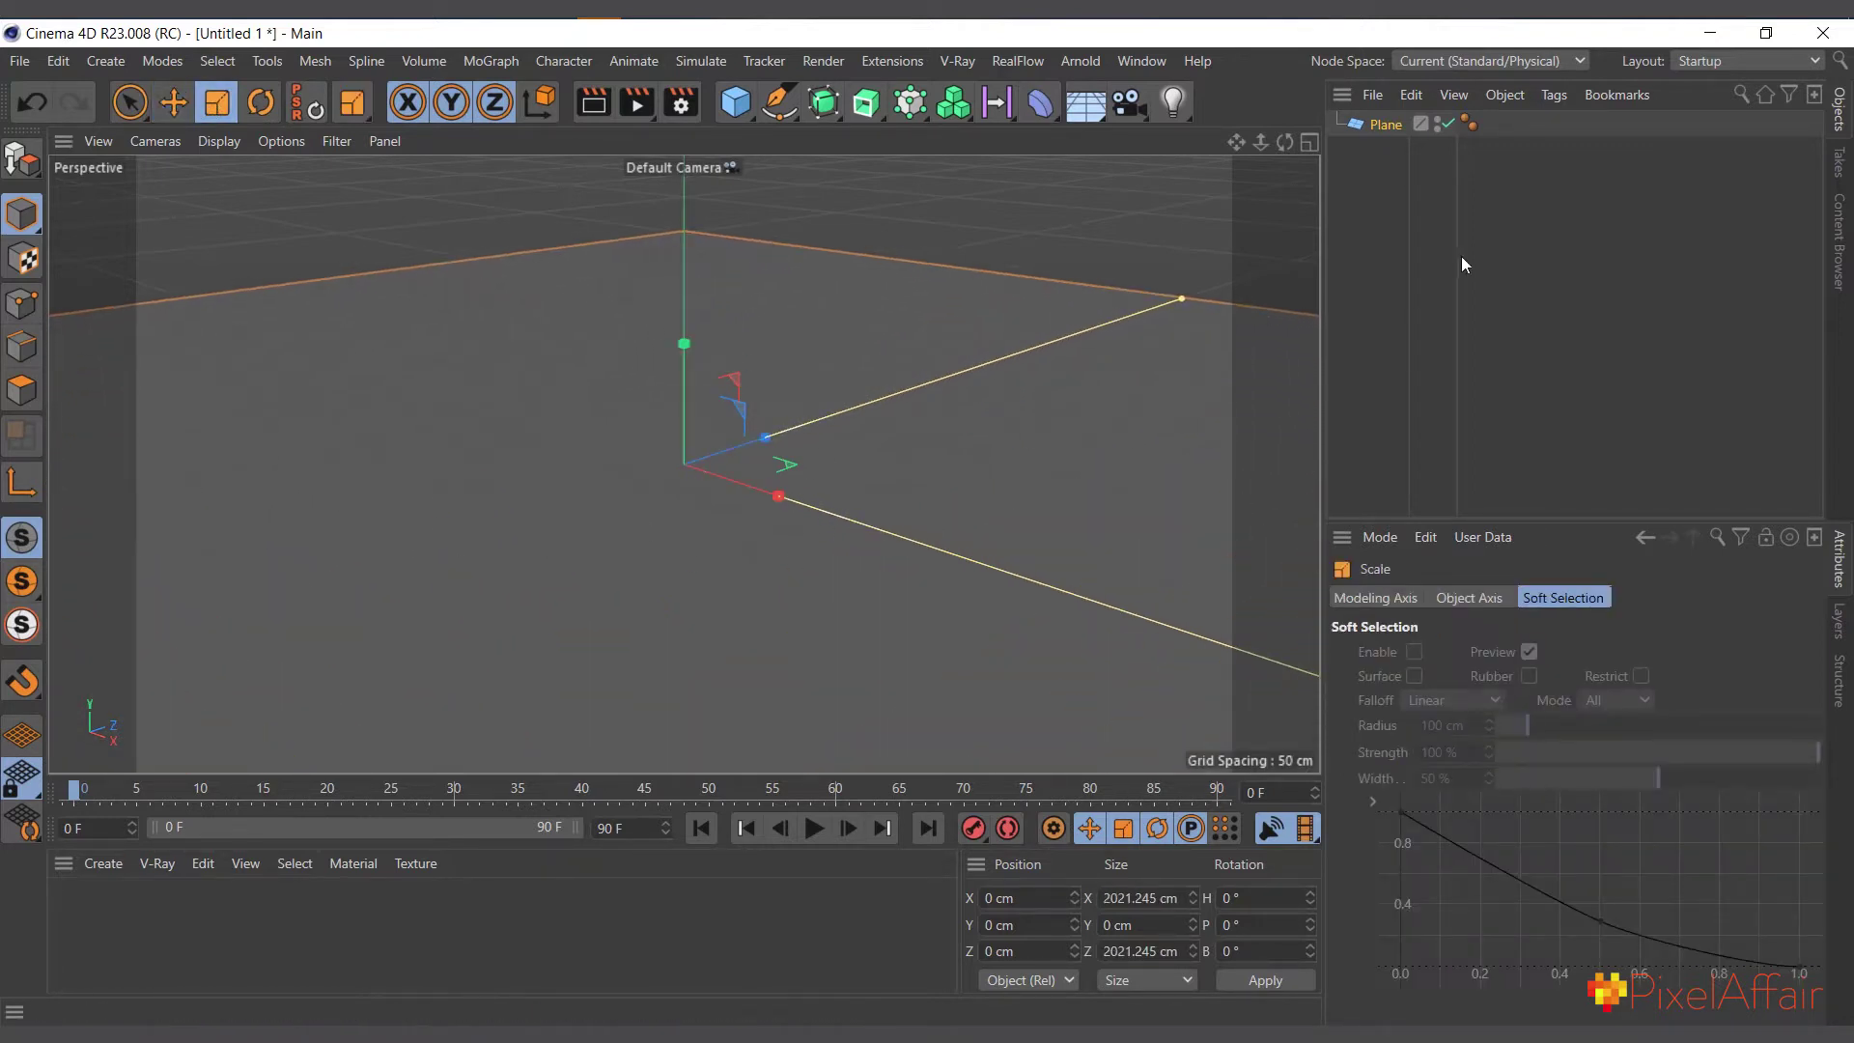
Set the plane's Width Segments and Height Segments to 70
click(1381, 124)
click(1502, 711)
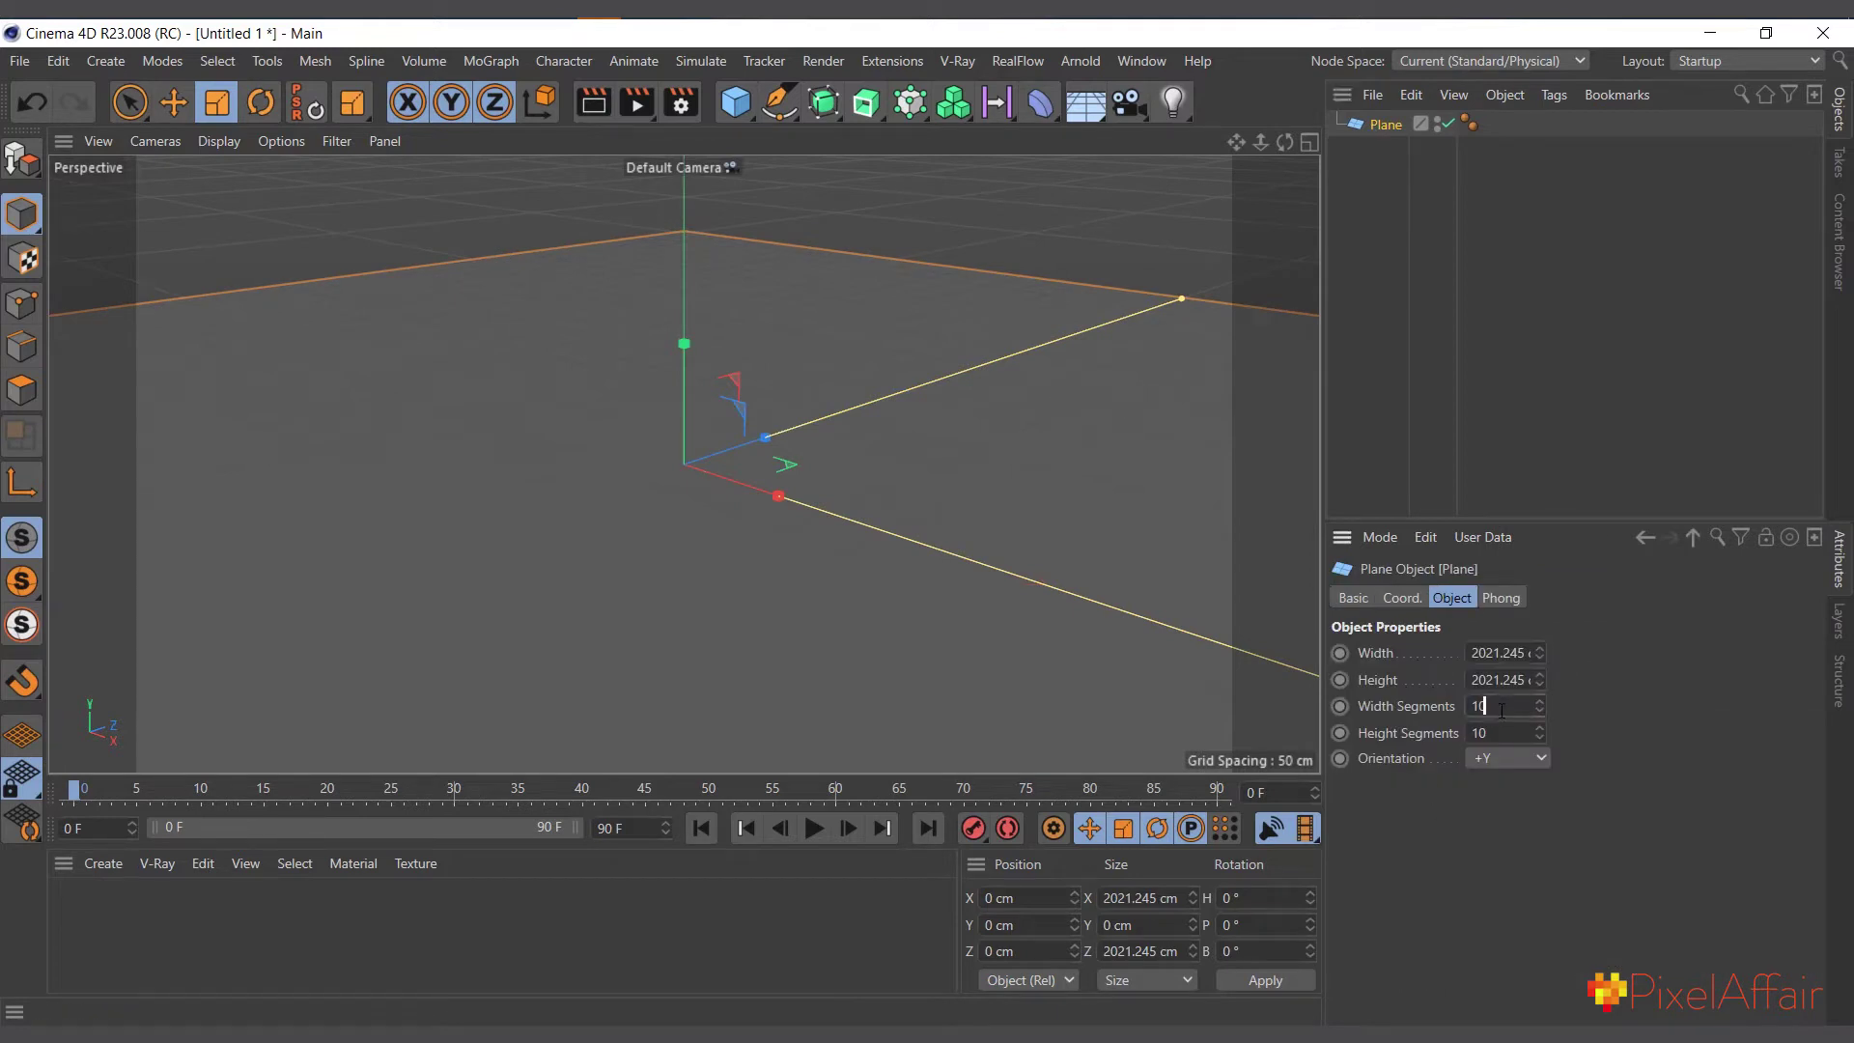
drag(1502, 711, 1441, 705)
text(77)
text(0)
key(Tab)
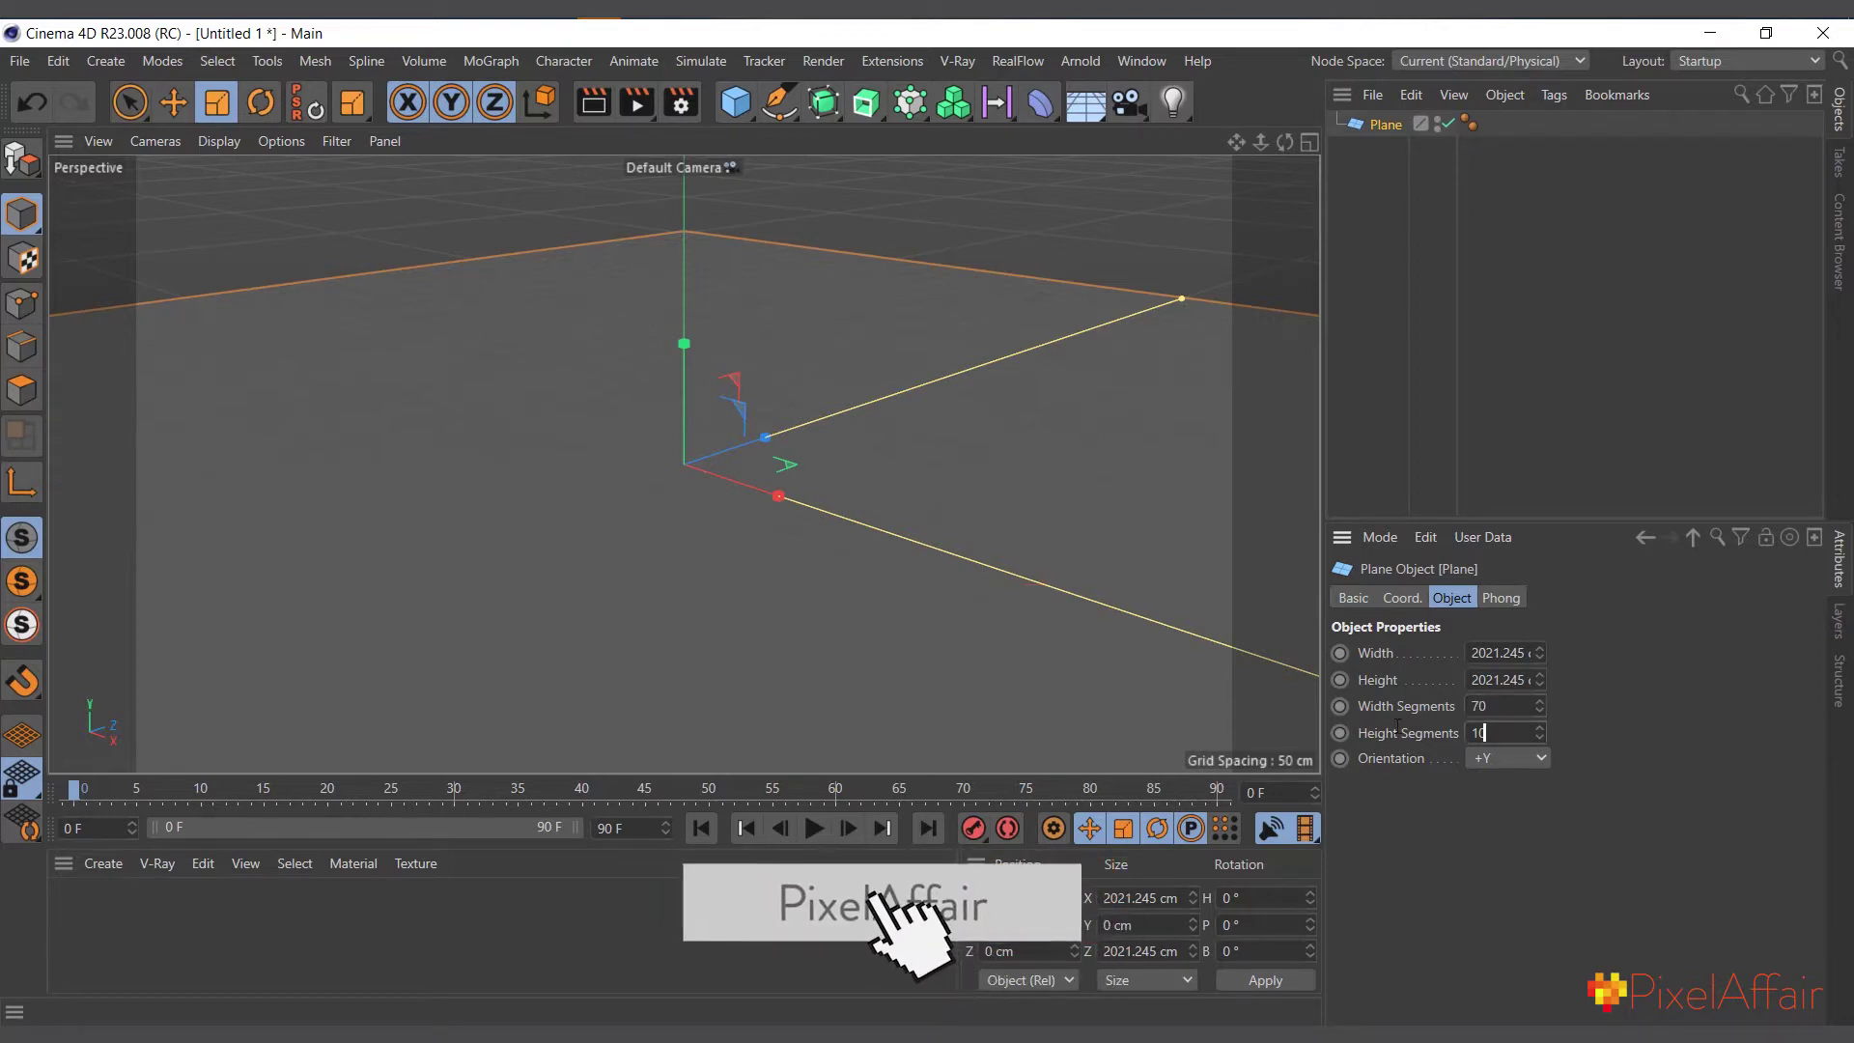
text(7)
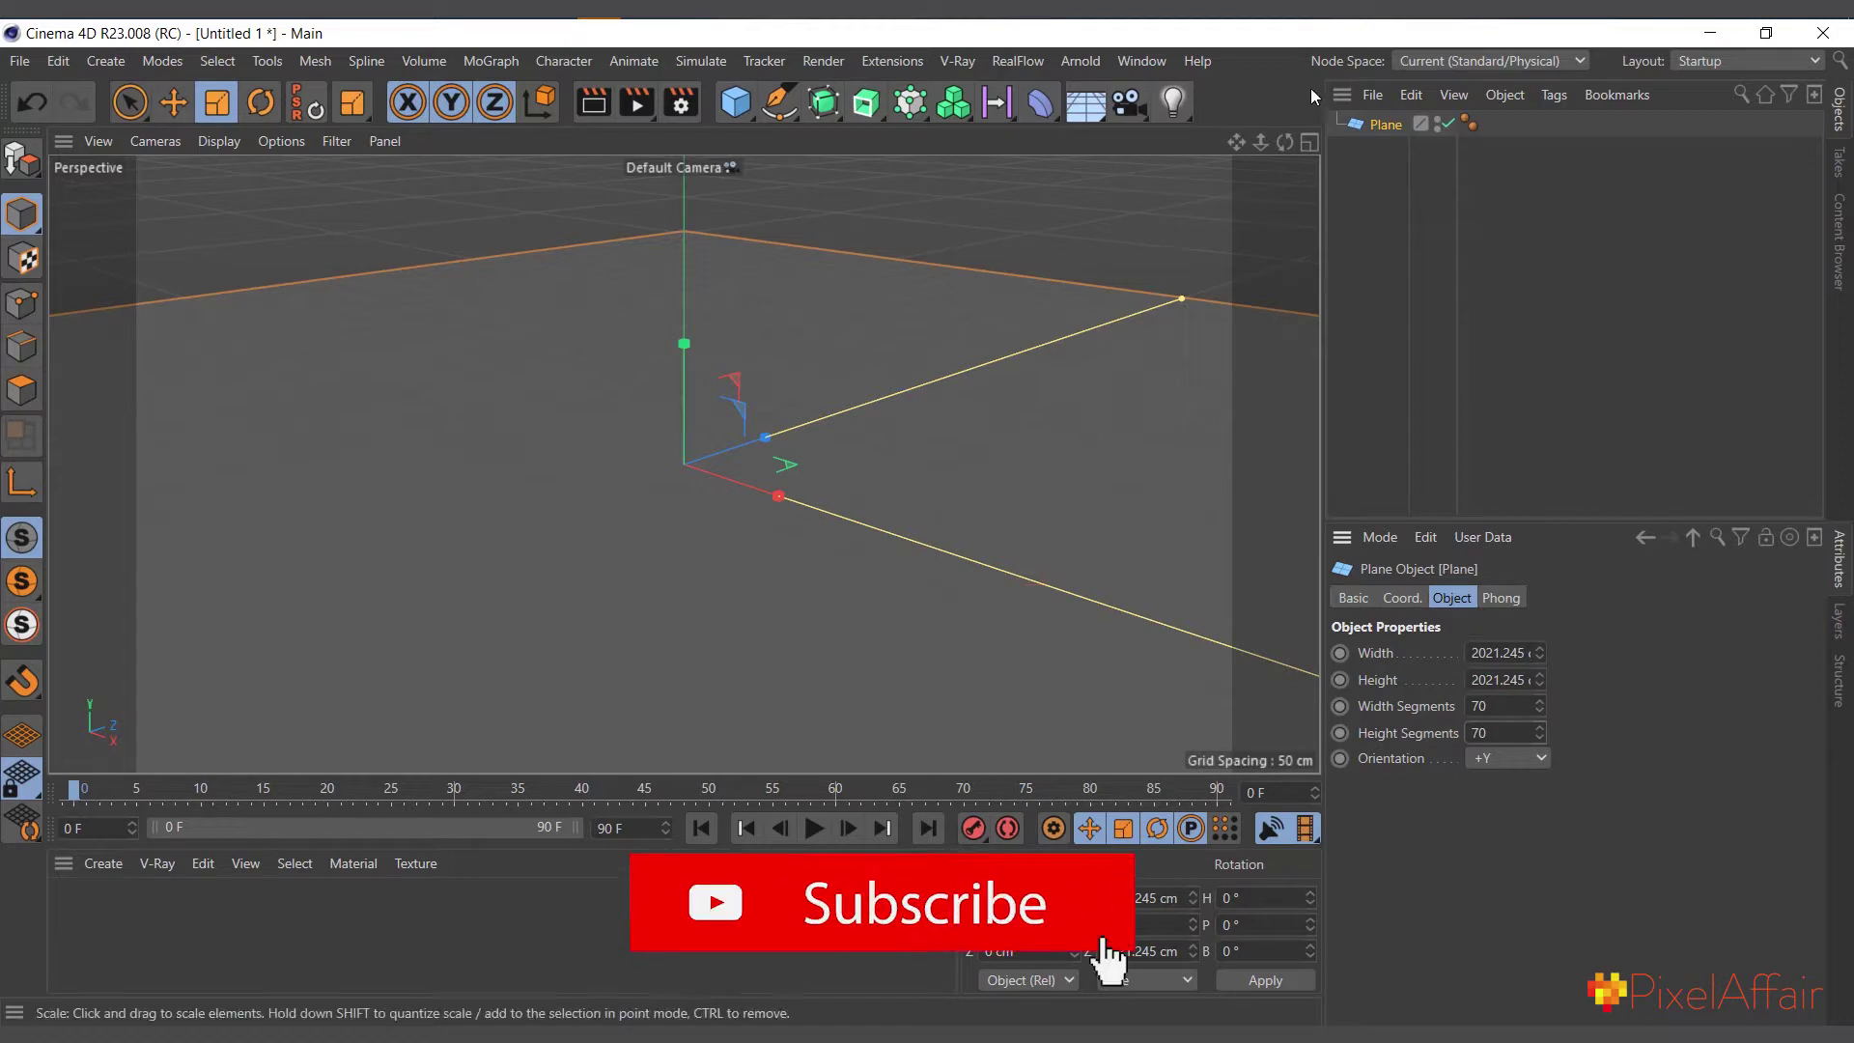
Zoom out and drop a default 100 cm Sphere and a Collision deformer into the scene
drag(1261, 142, 1234, 144)
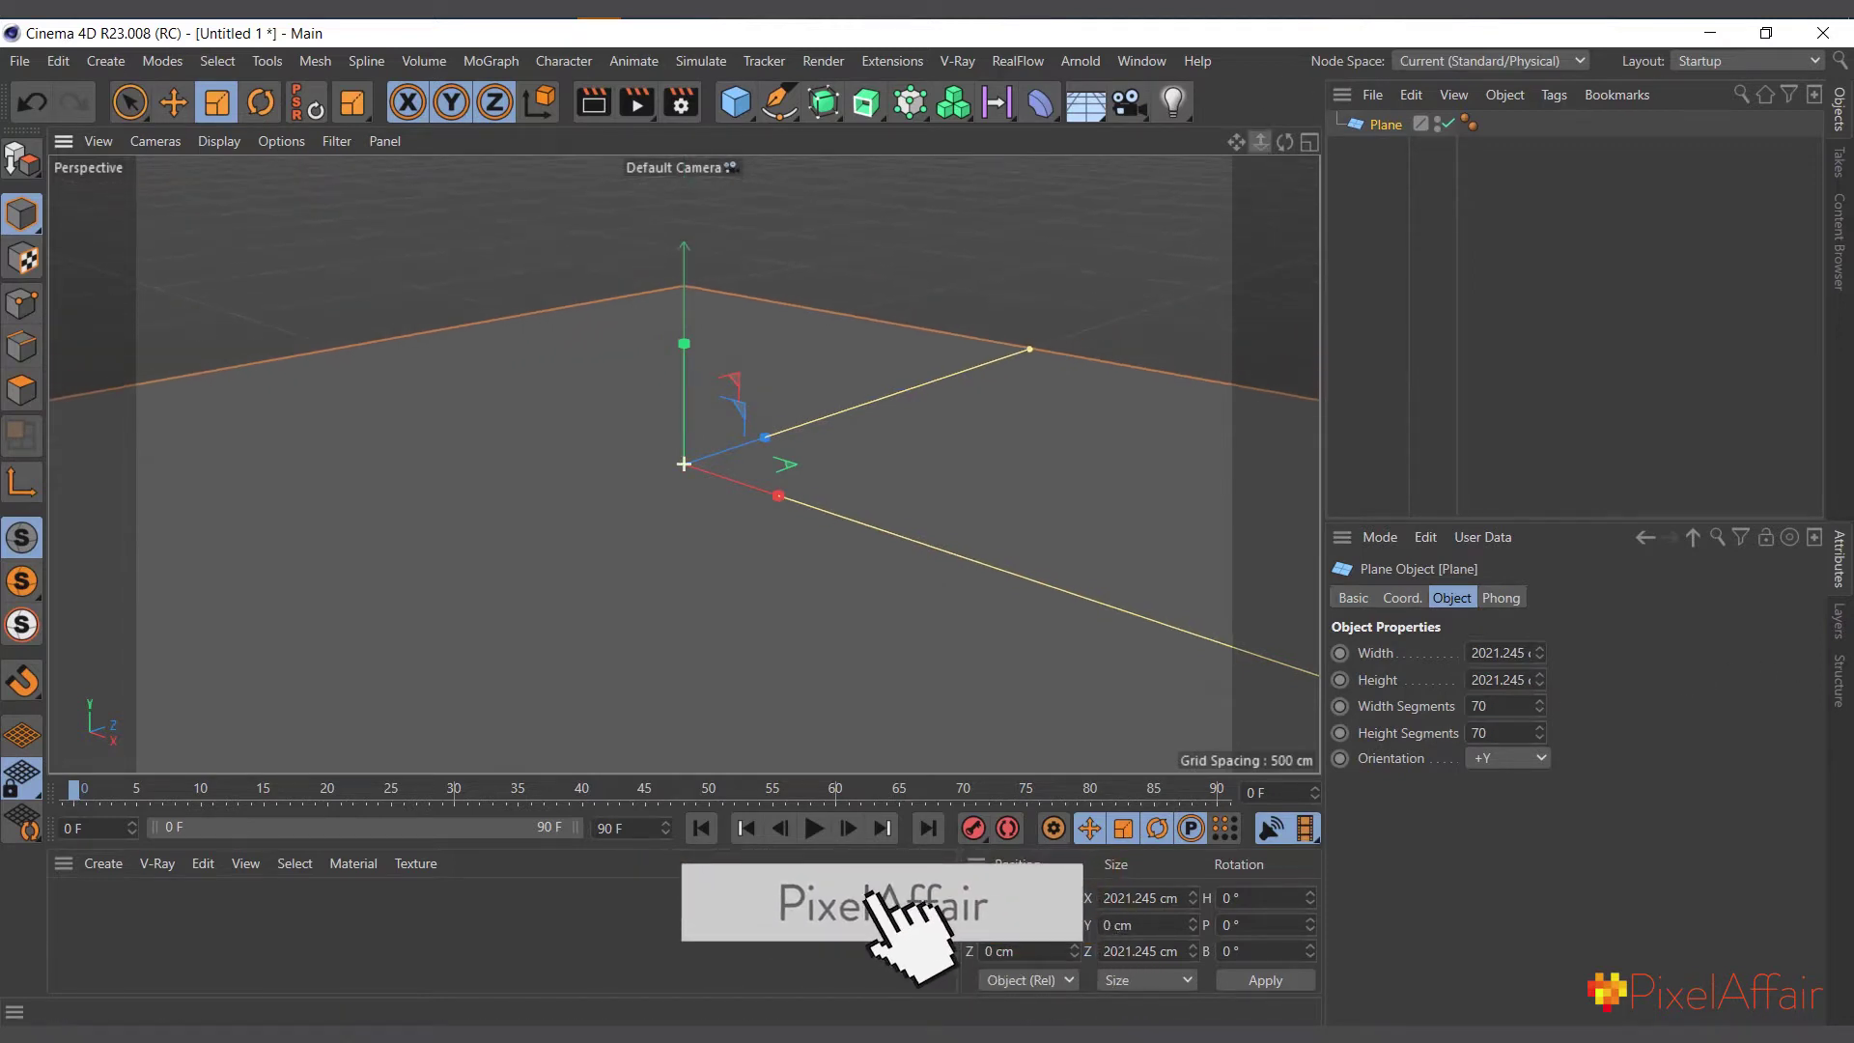
drag(739, 114, 1209, 184)
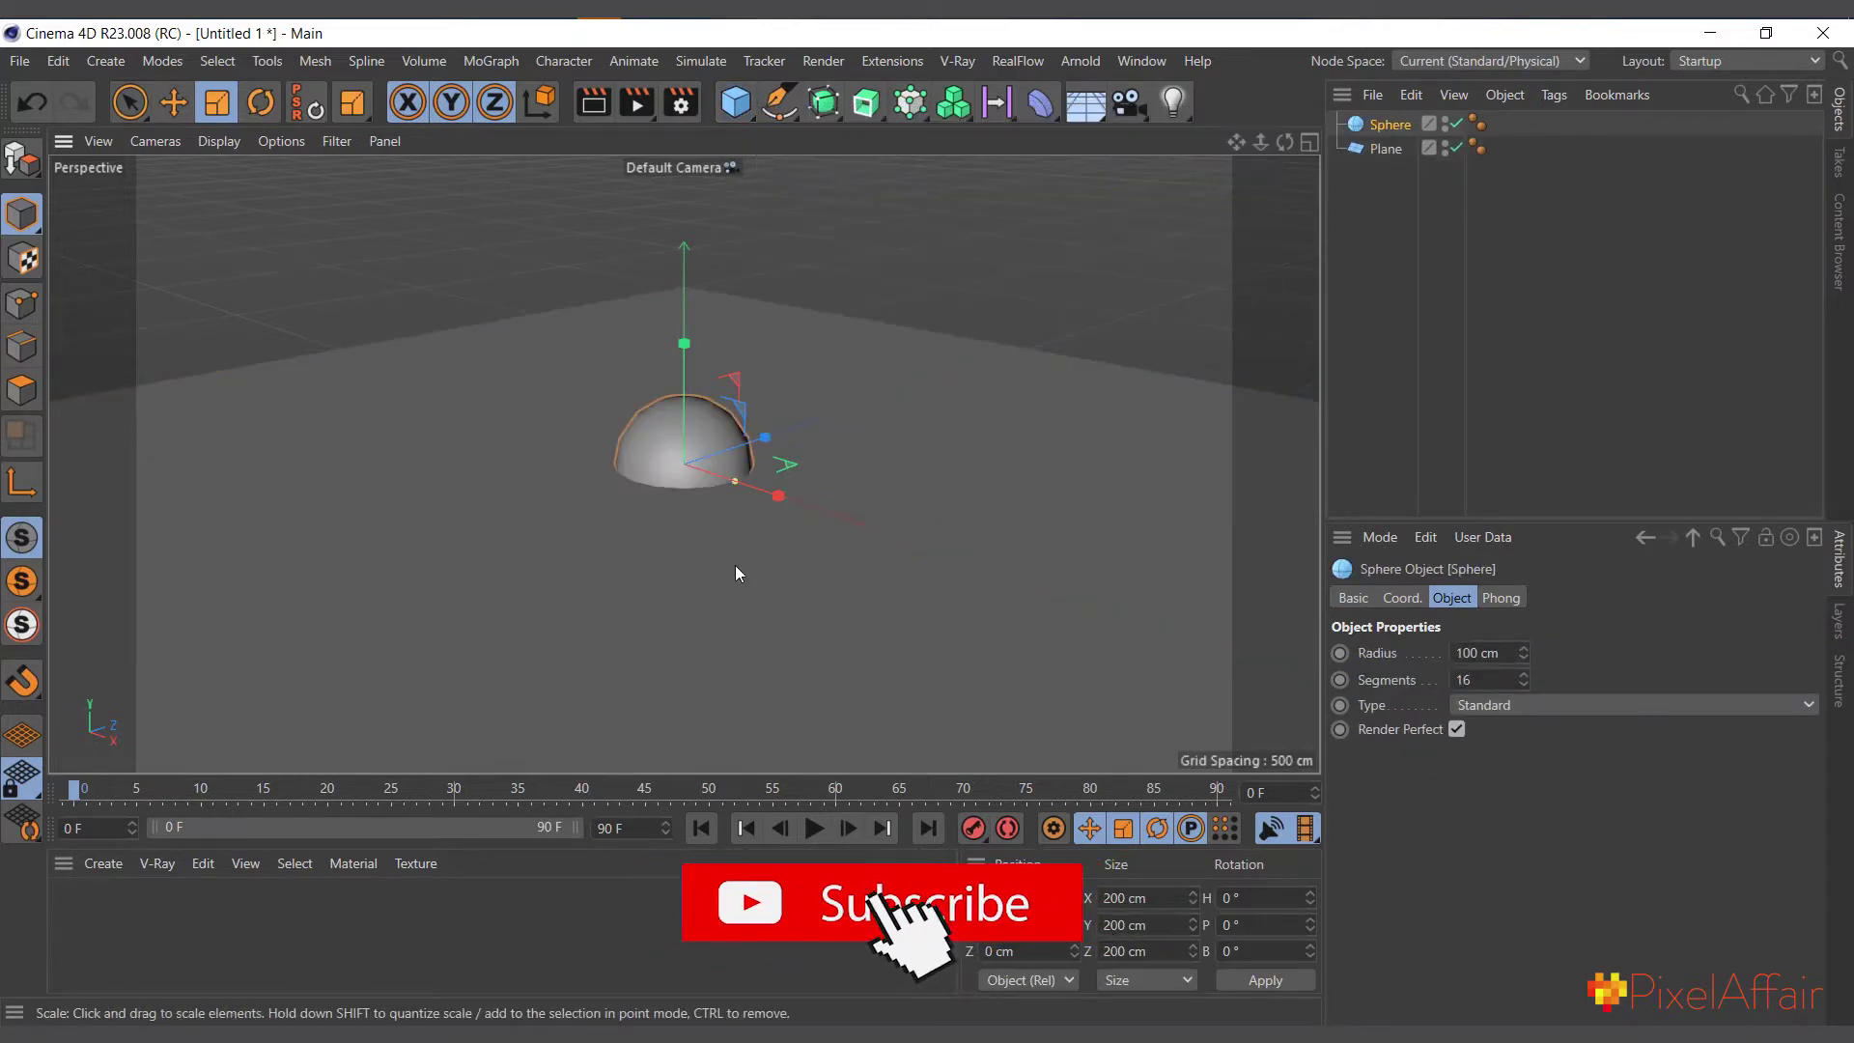
scroll(724, 553, up, 3)
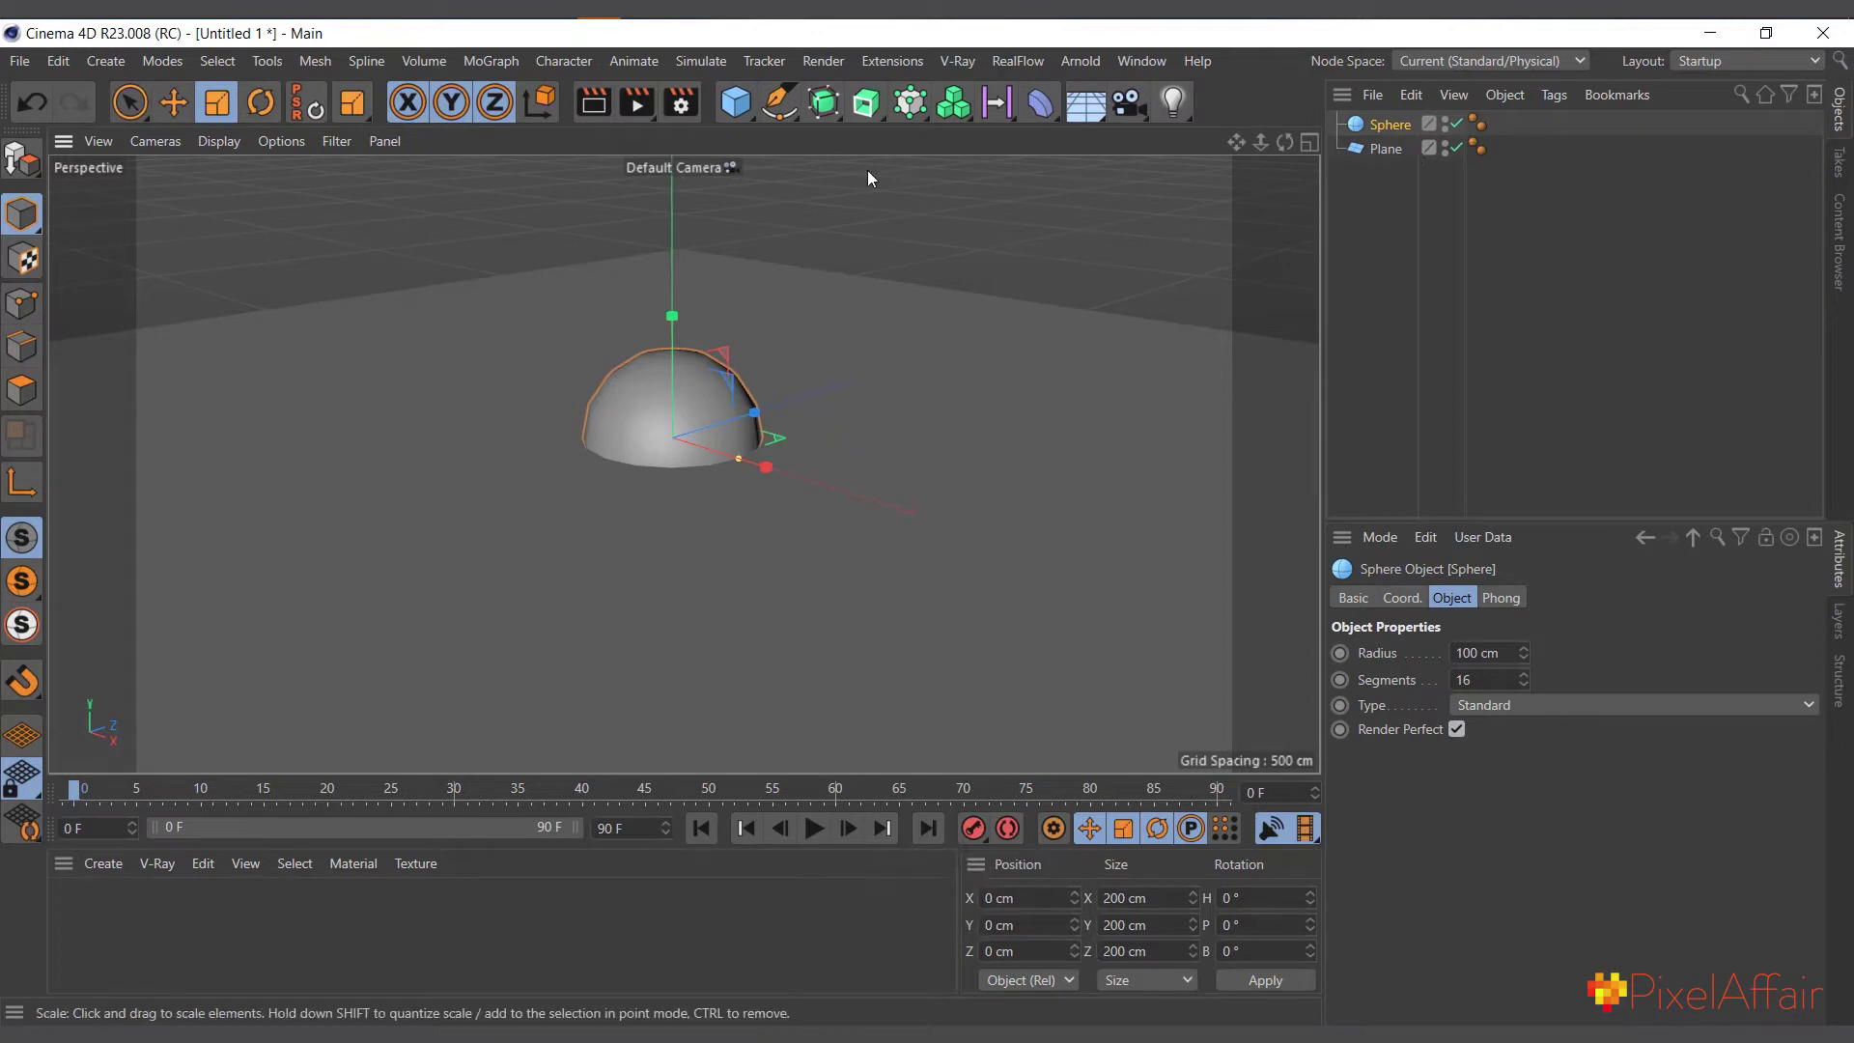
drag(1040, 104, 1667, 269)
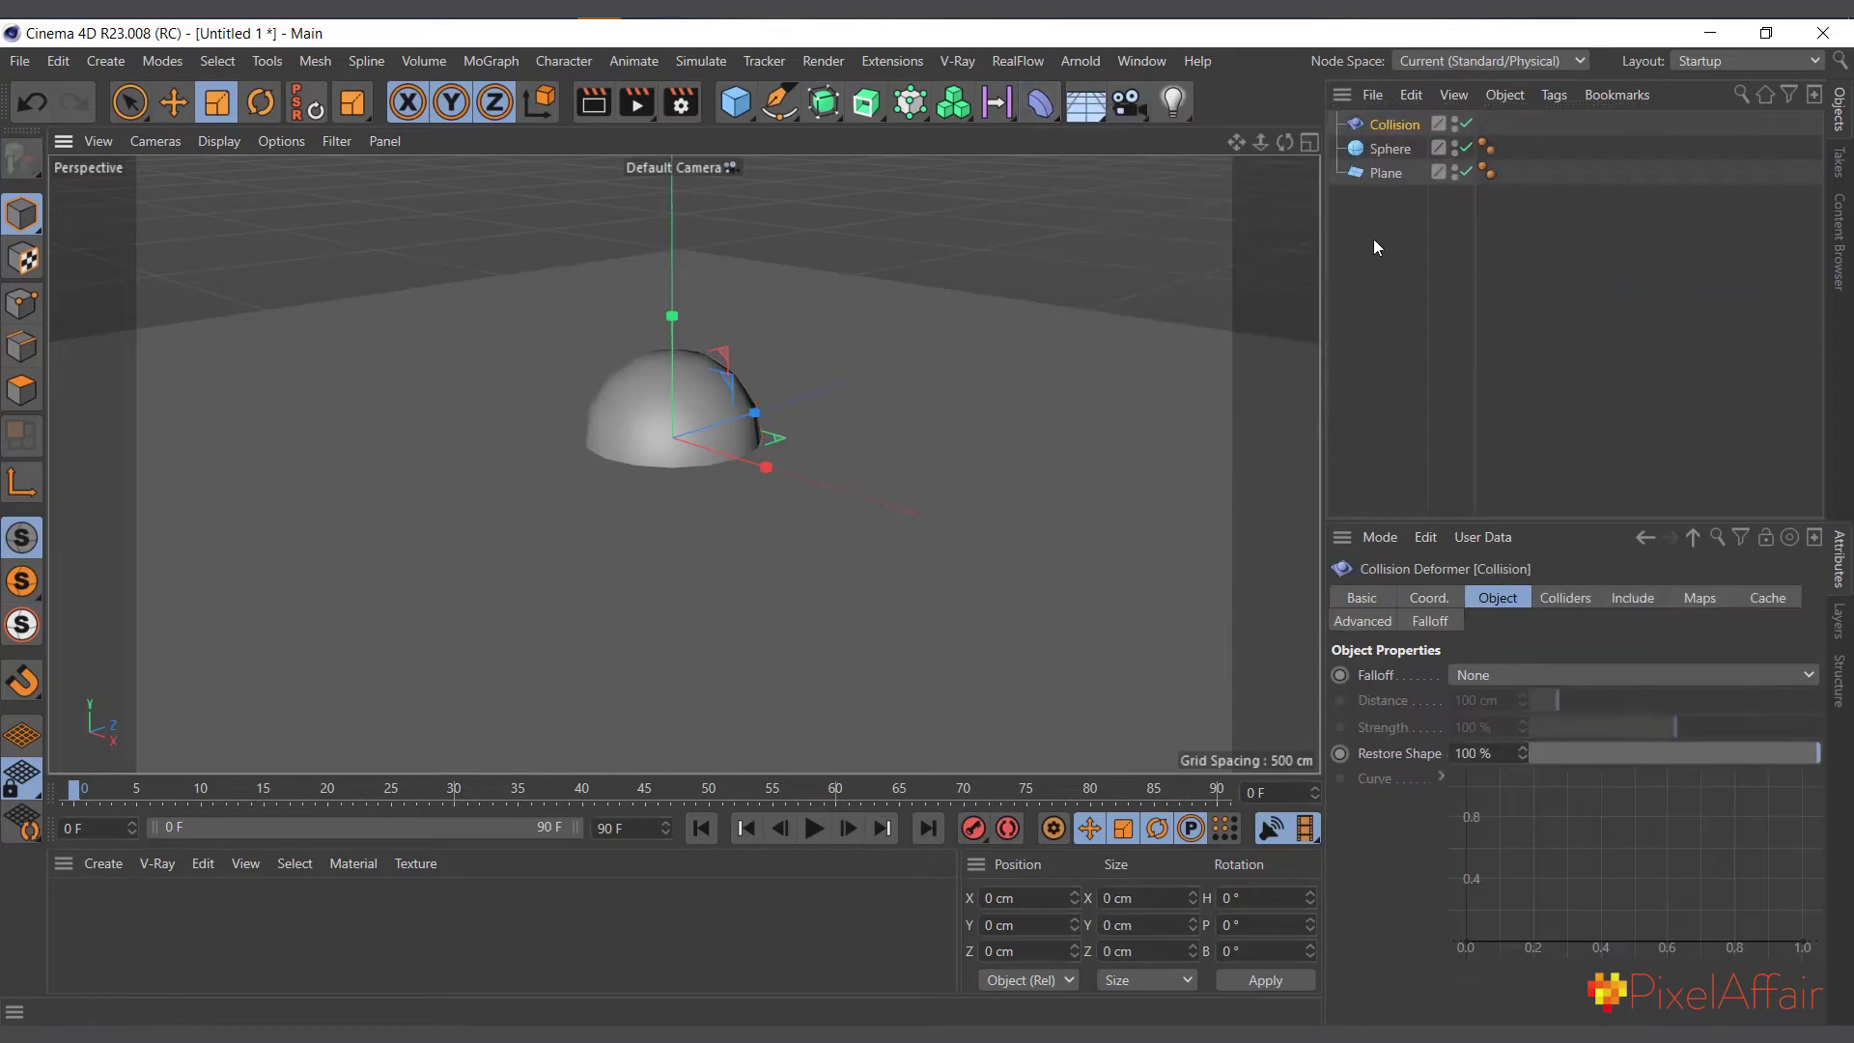
Parent Collision under Plane and put Sphere in its Colliders Objects list
drag(1399, 125, 1380, 176)
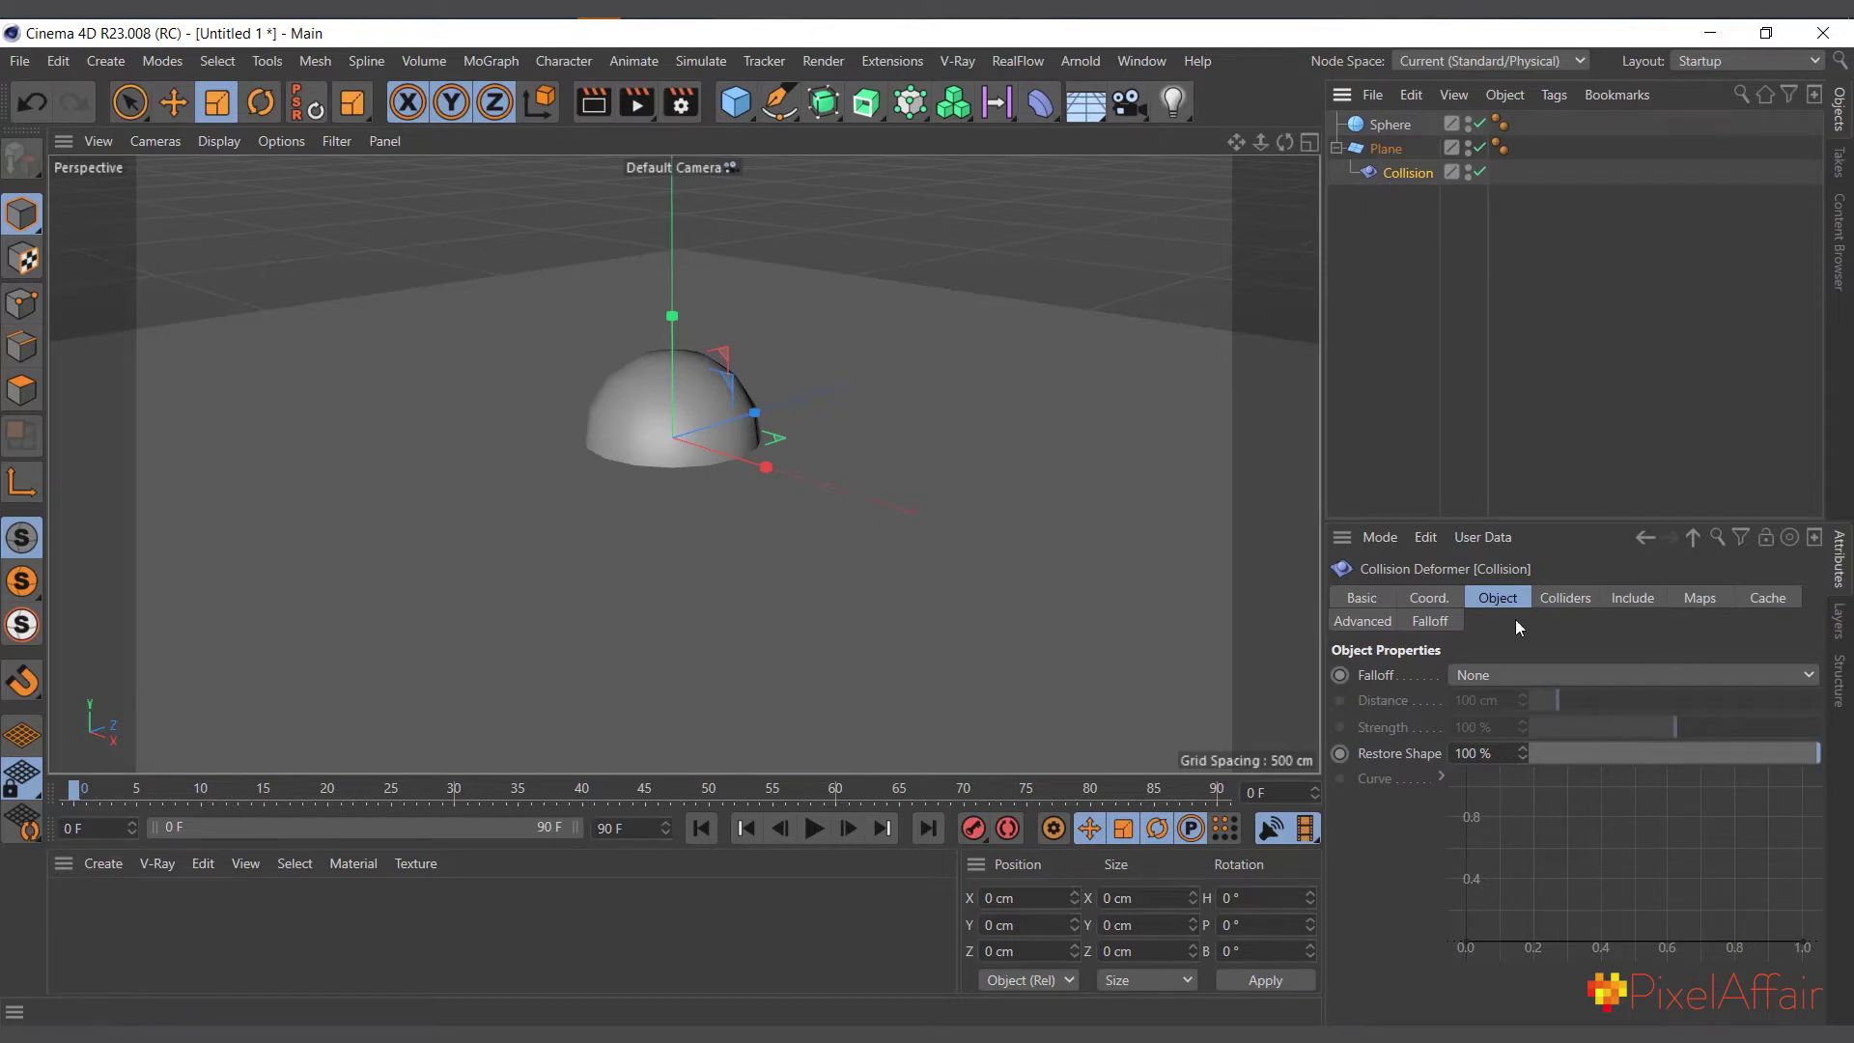
click(1570, 601)
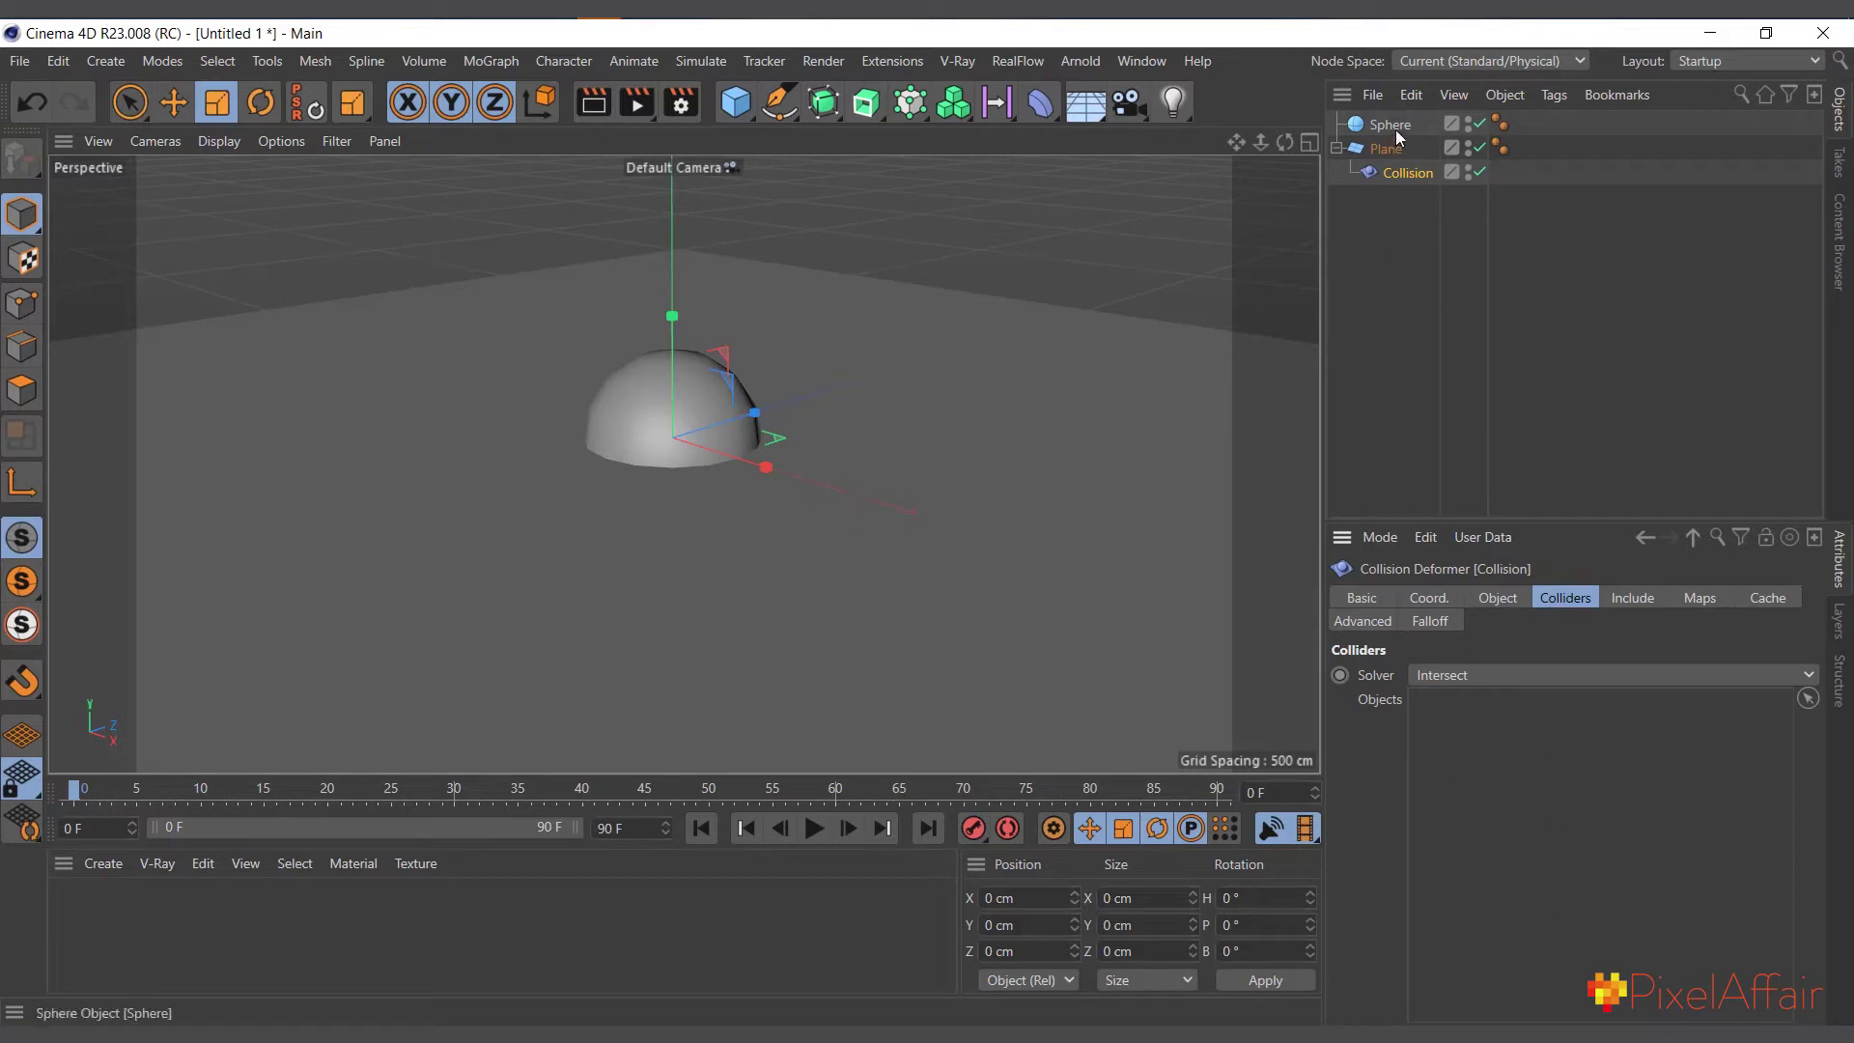
drag(1390, 120, 1627, 877)
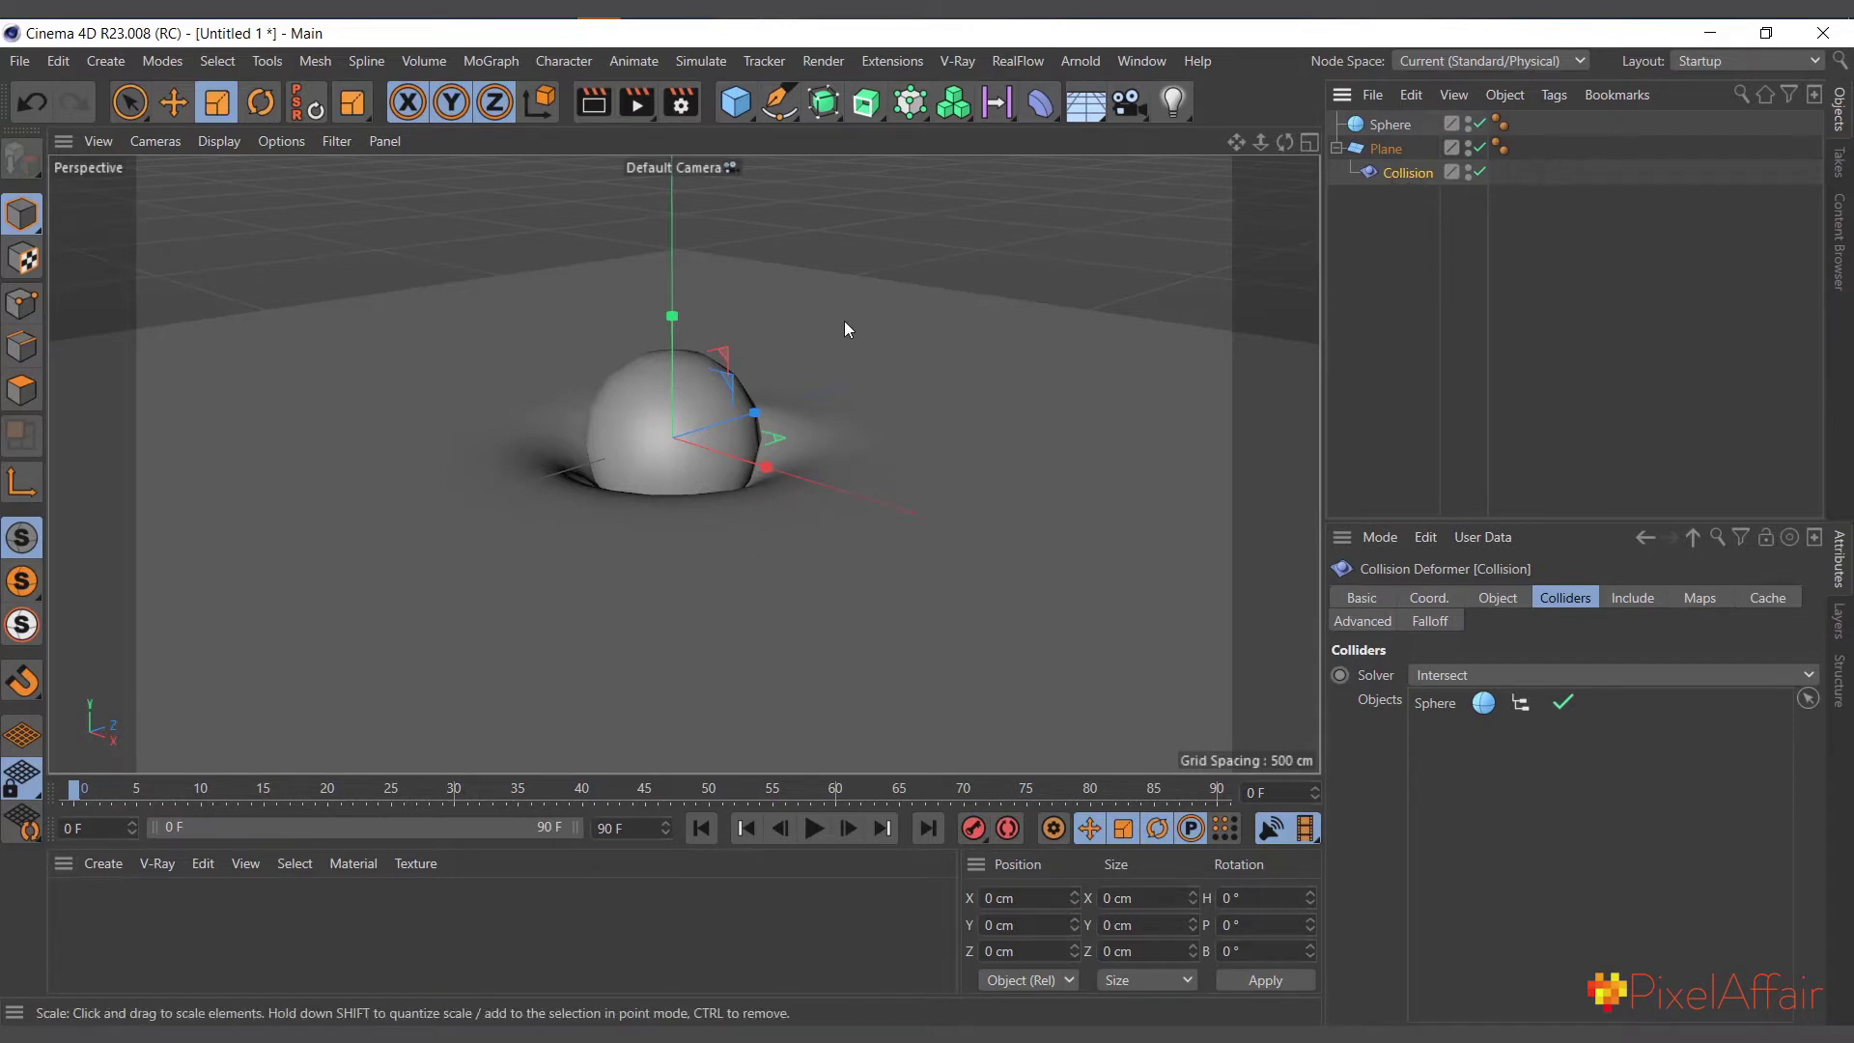
Select the sphere and move it down into the plane
click(1389, 125)
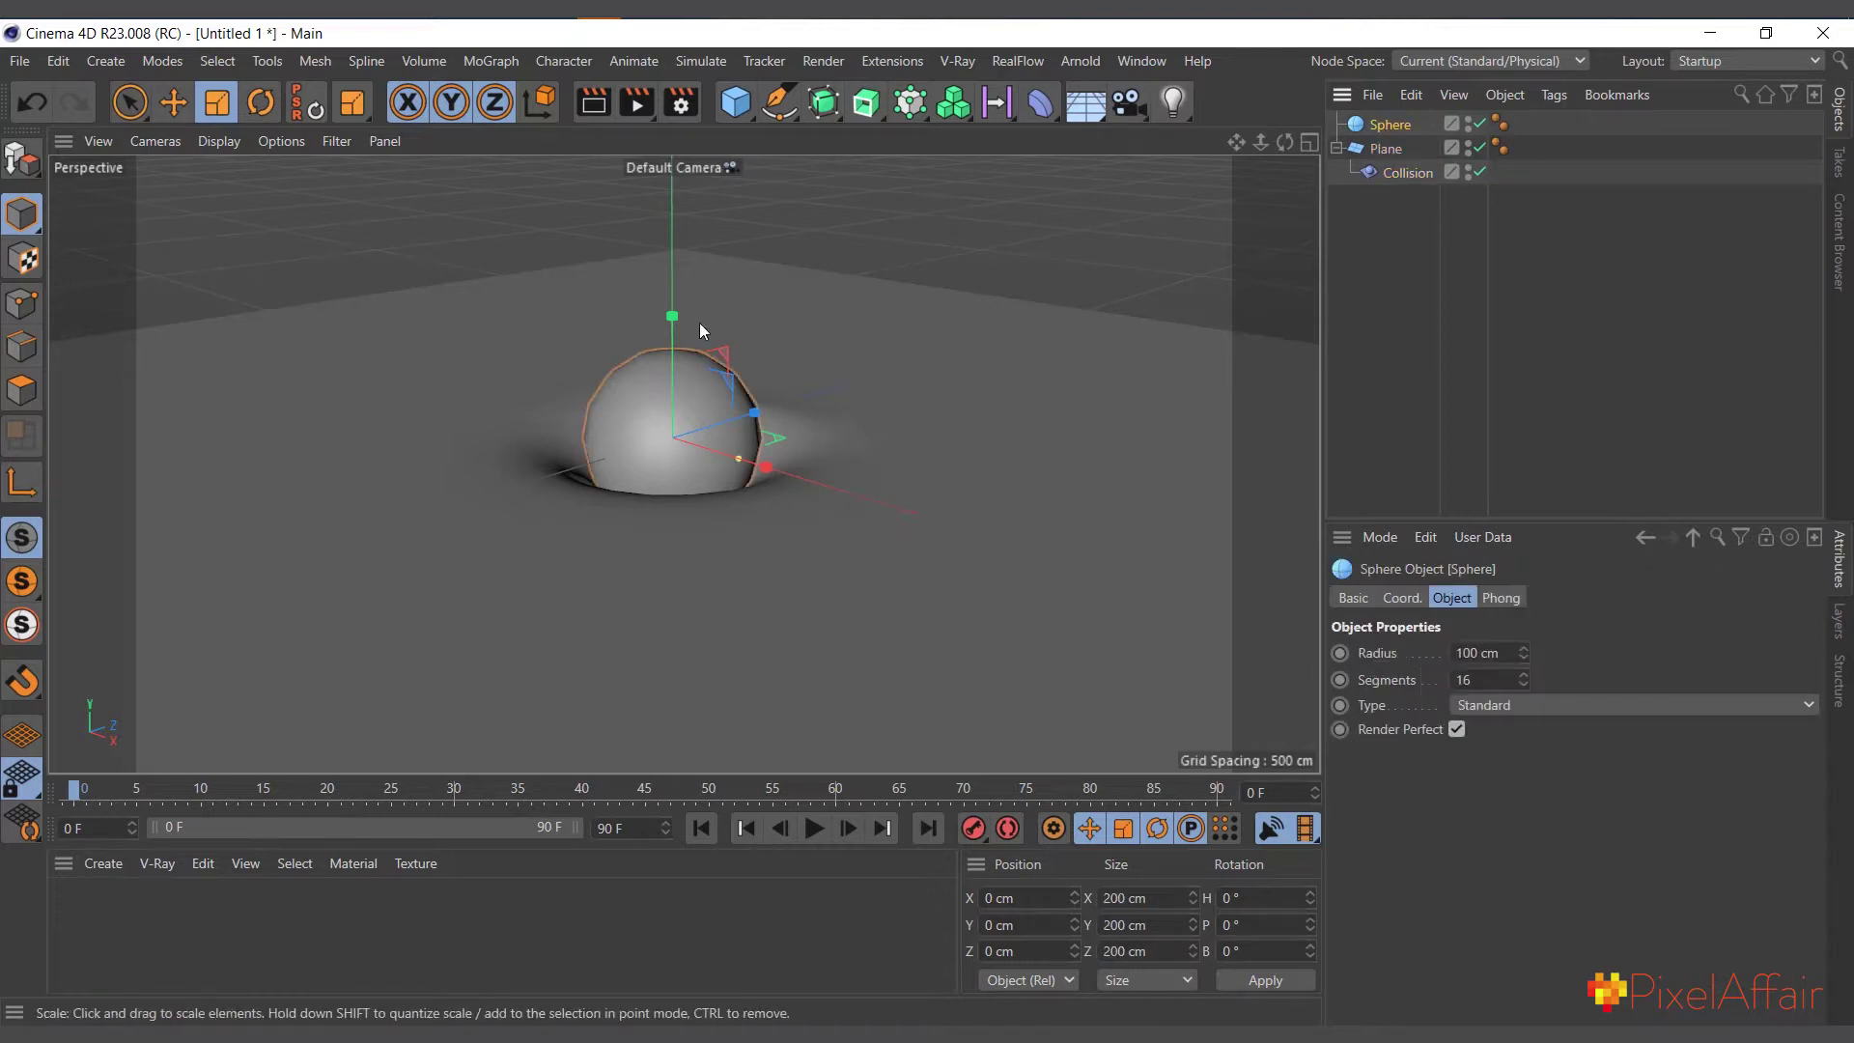
click(173, 102)
click(1393, 127)
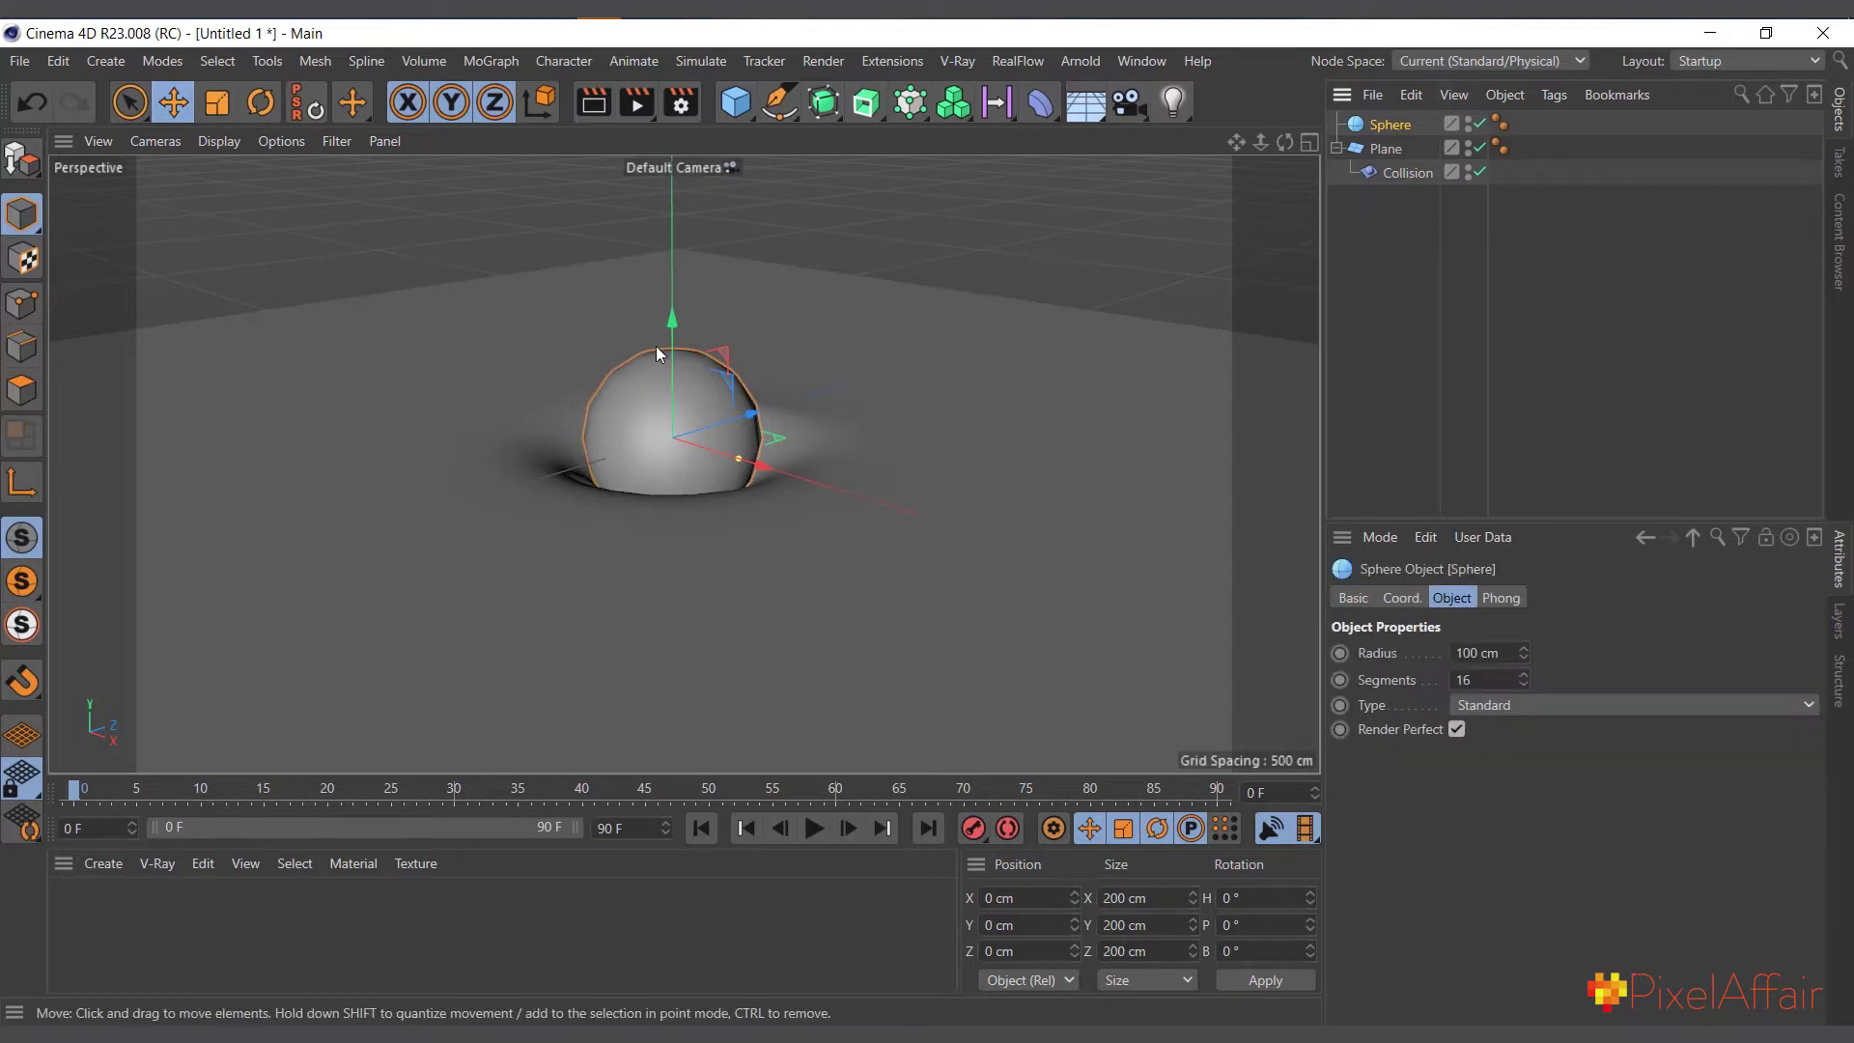
drag(671, 328, 668, 323)
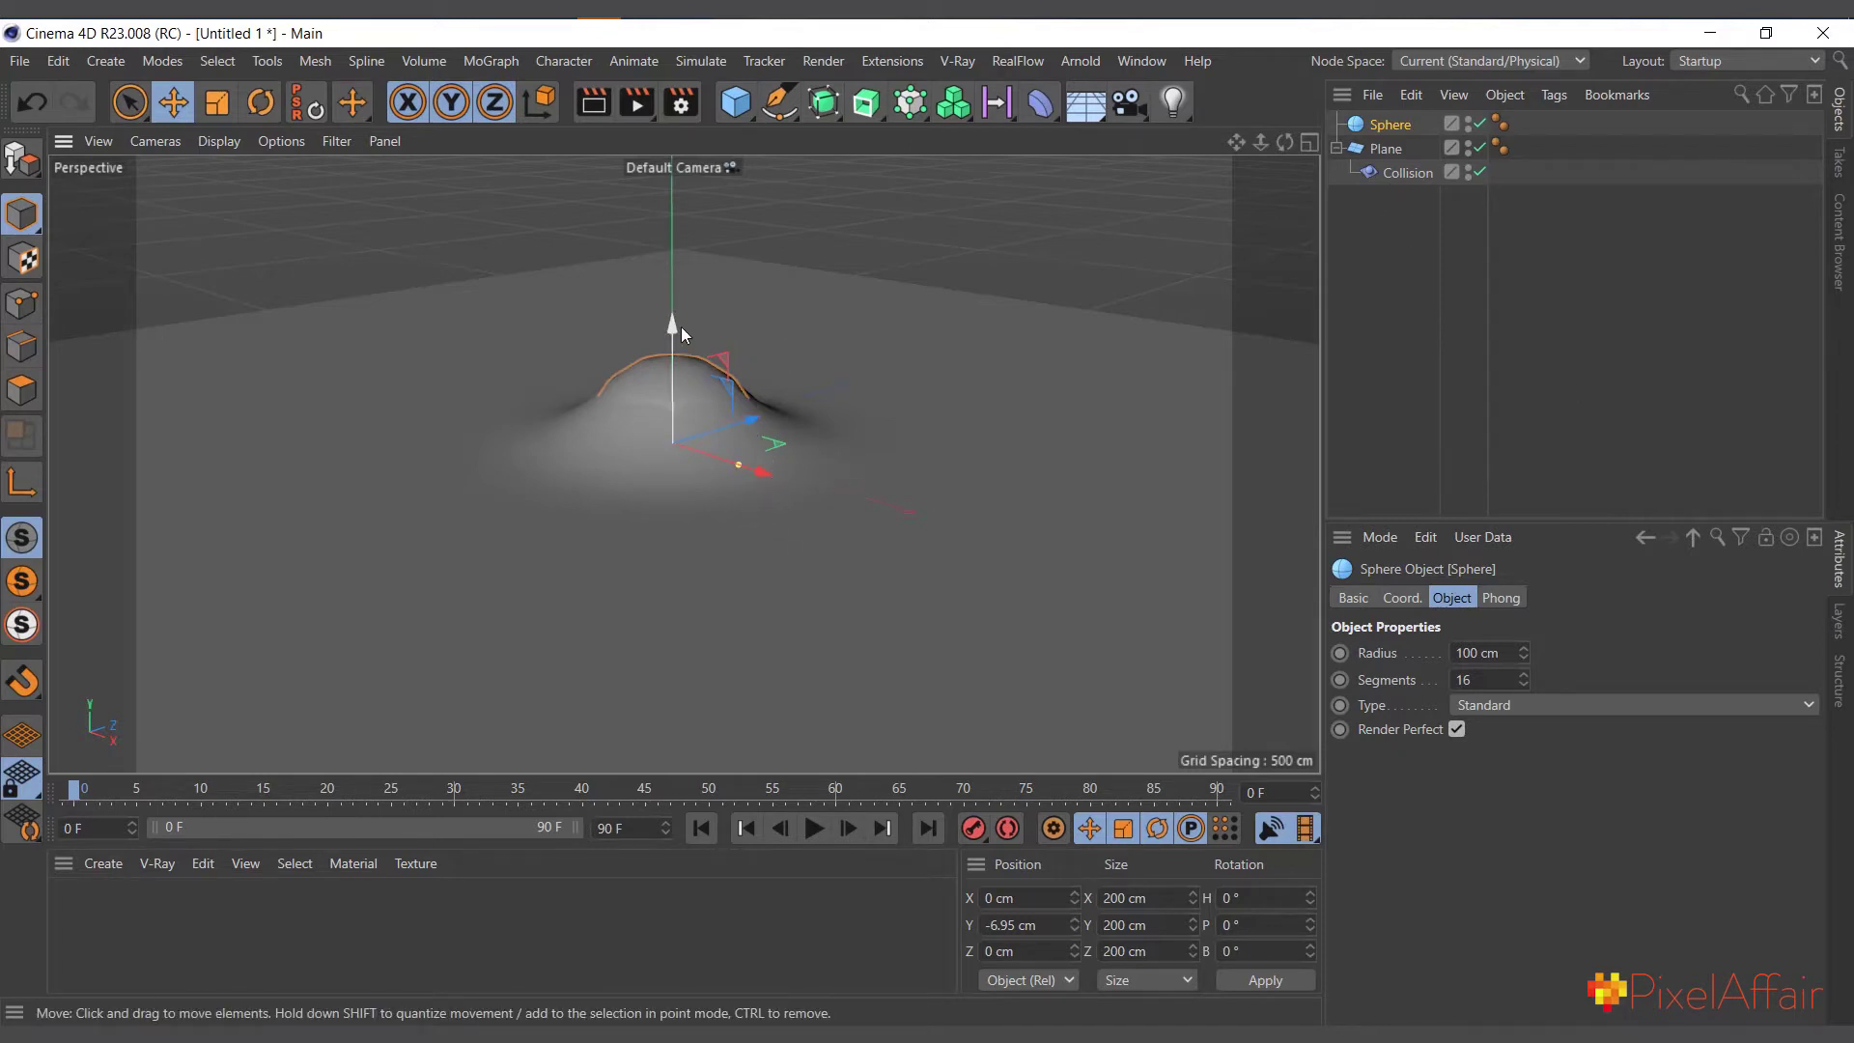
Set the Collision solver to Outside and sink the sphere to Y −83.218 cm
click(1404, 176)
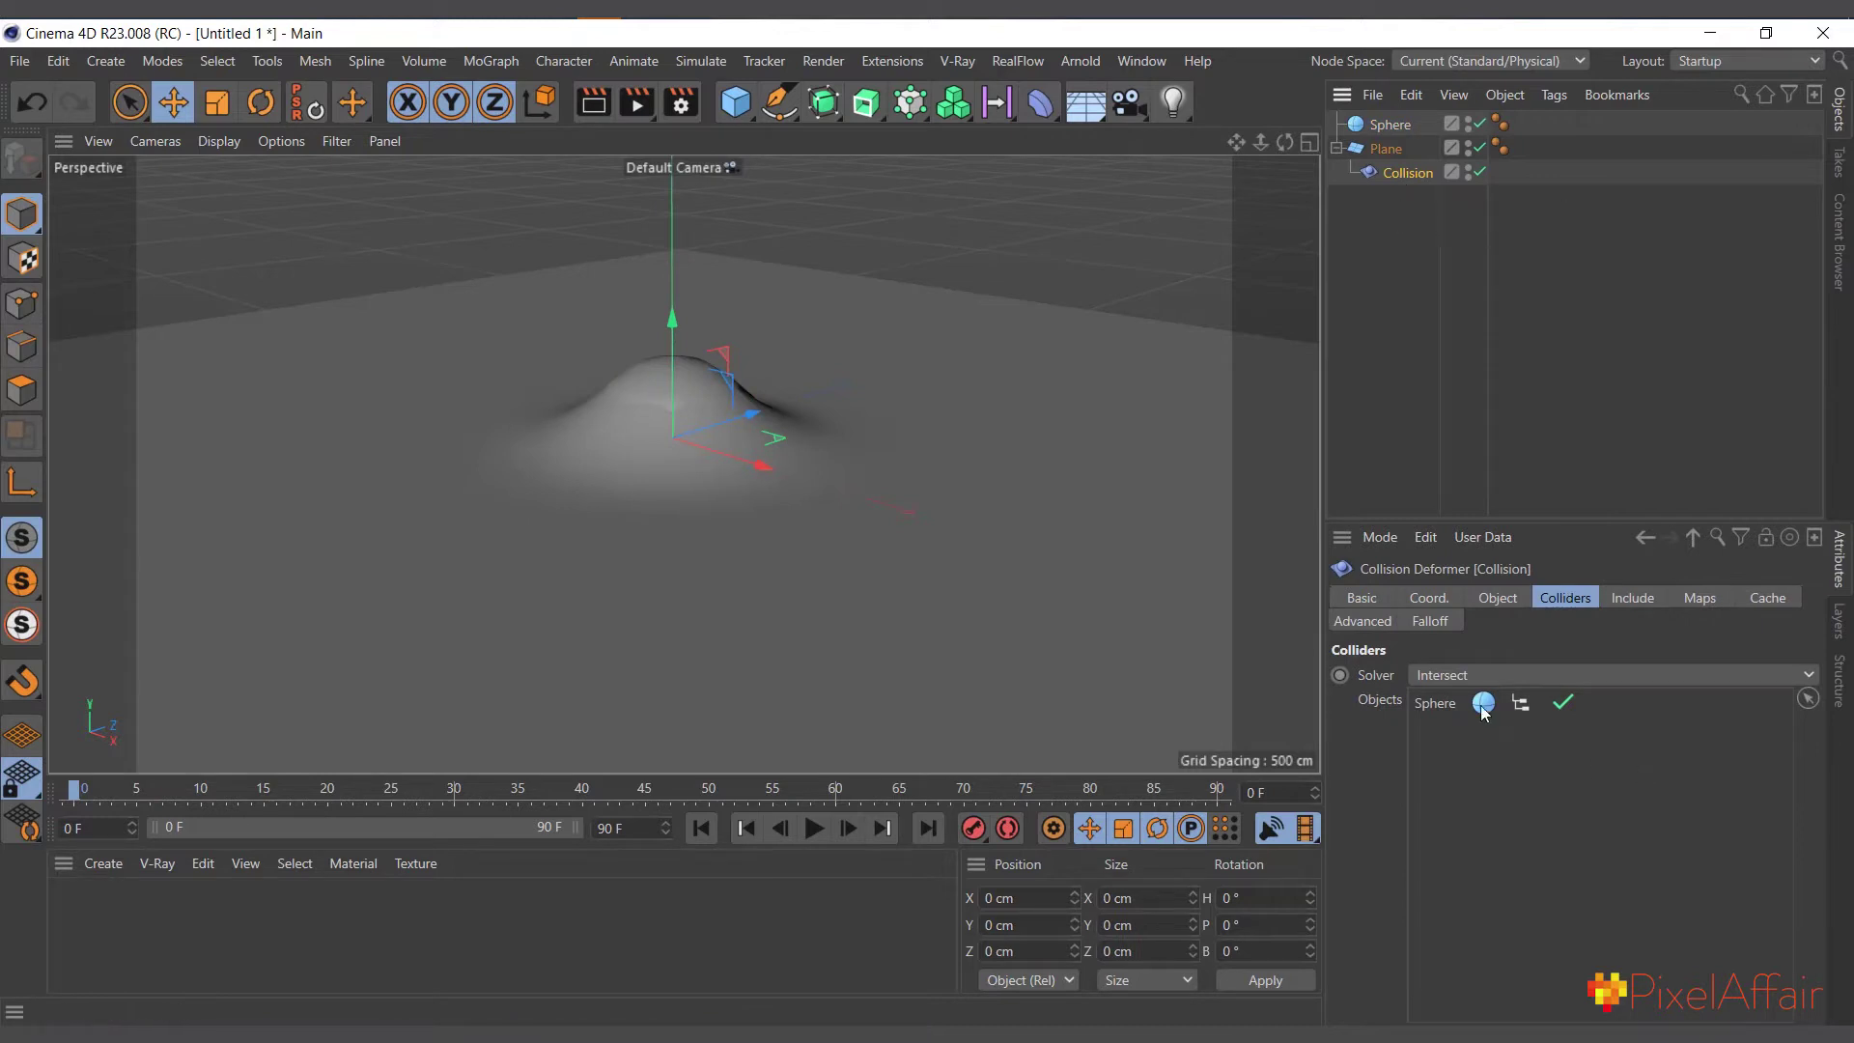
click(1462, 675)
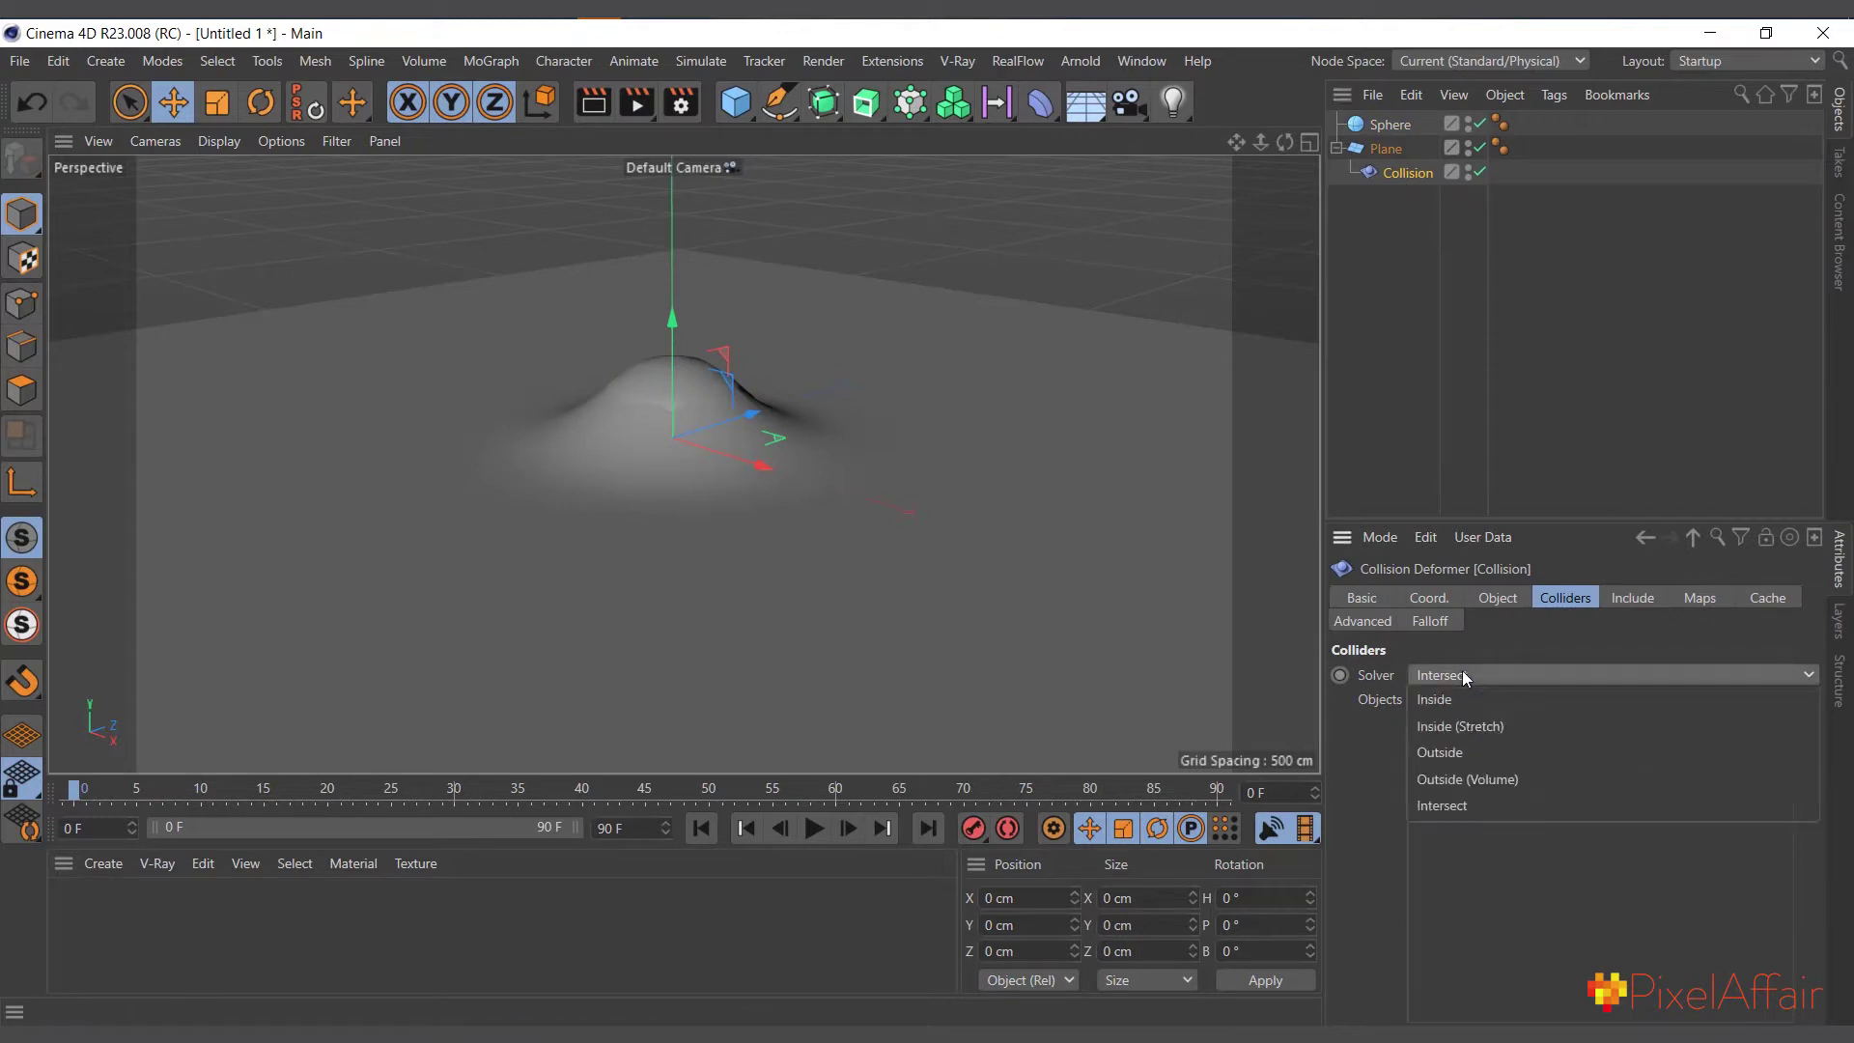
click(1464, 754)
click(1391, 125)
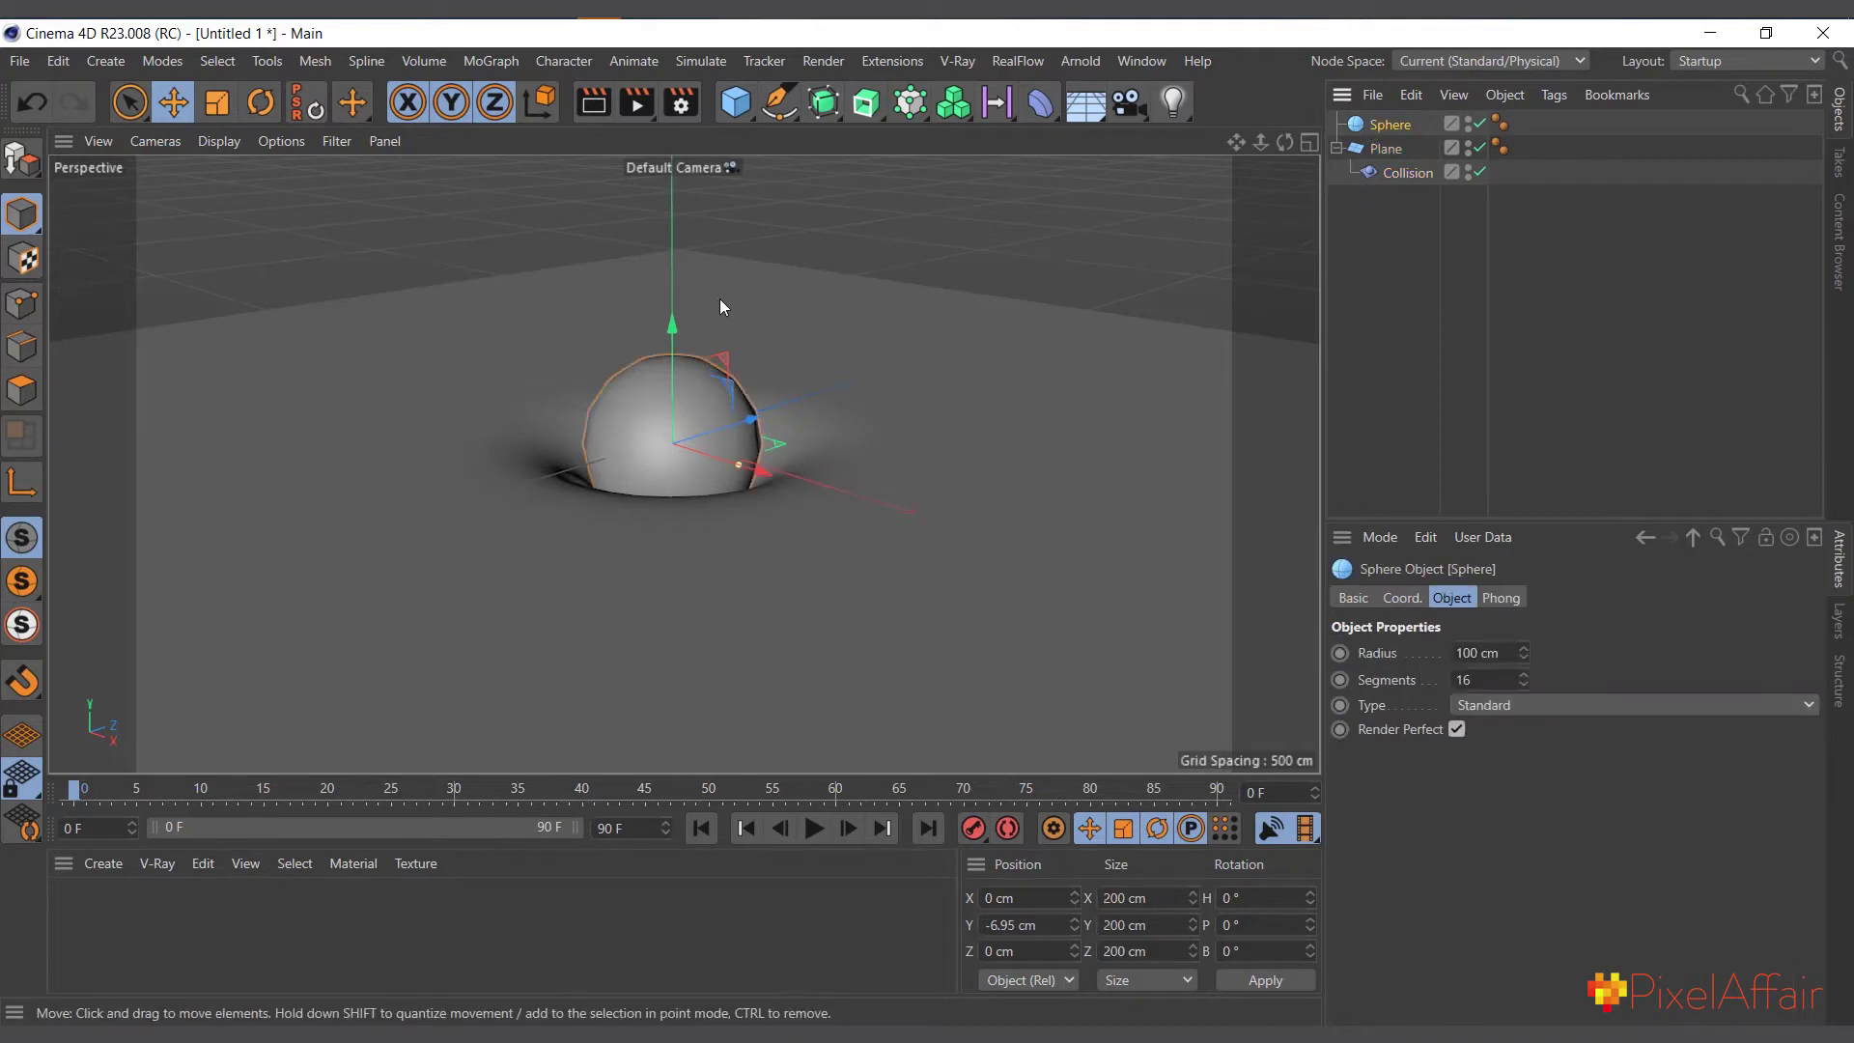
drag(671, 328, 668, 385)
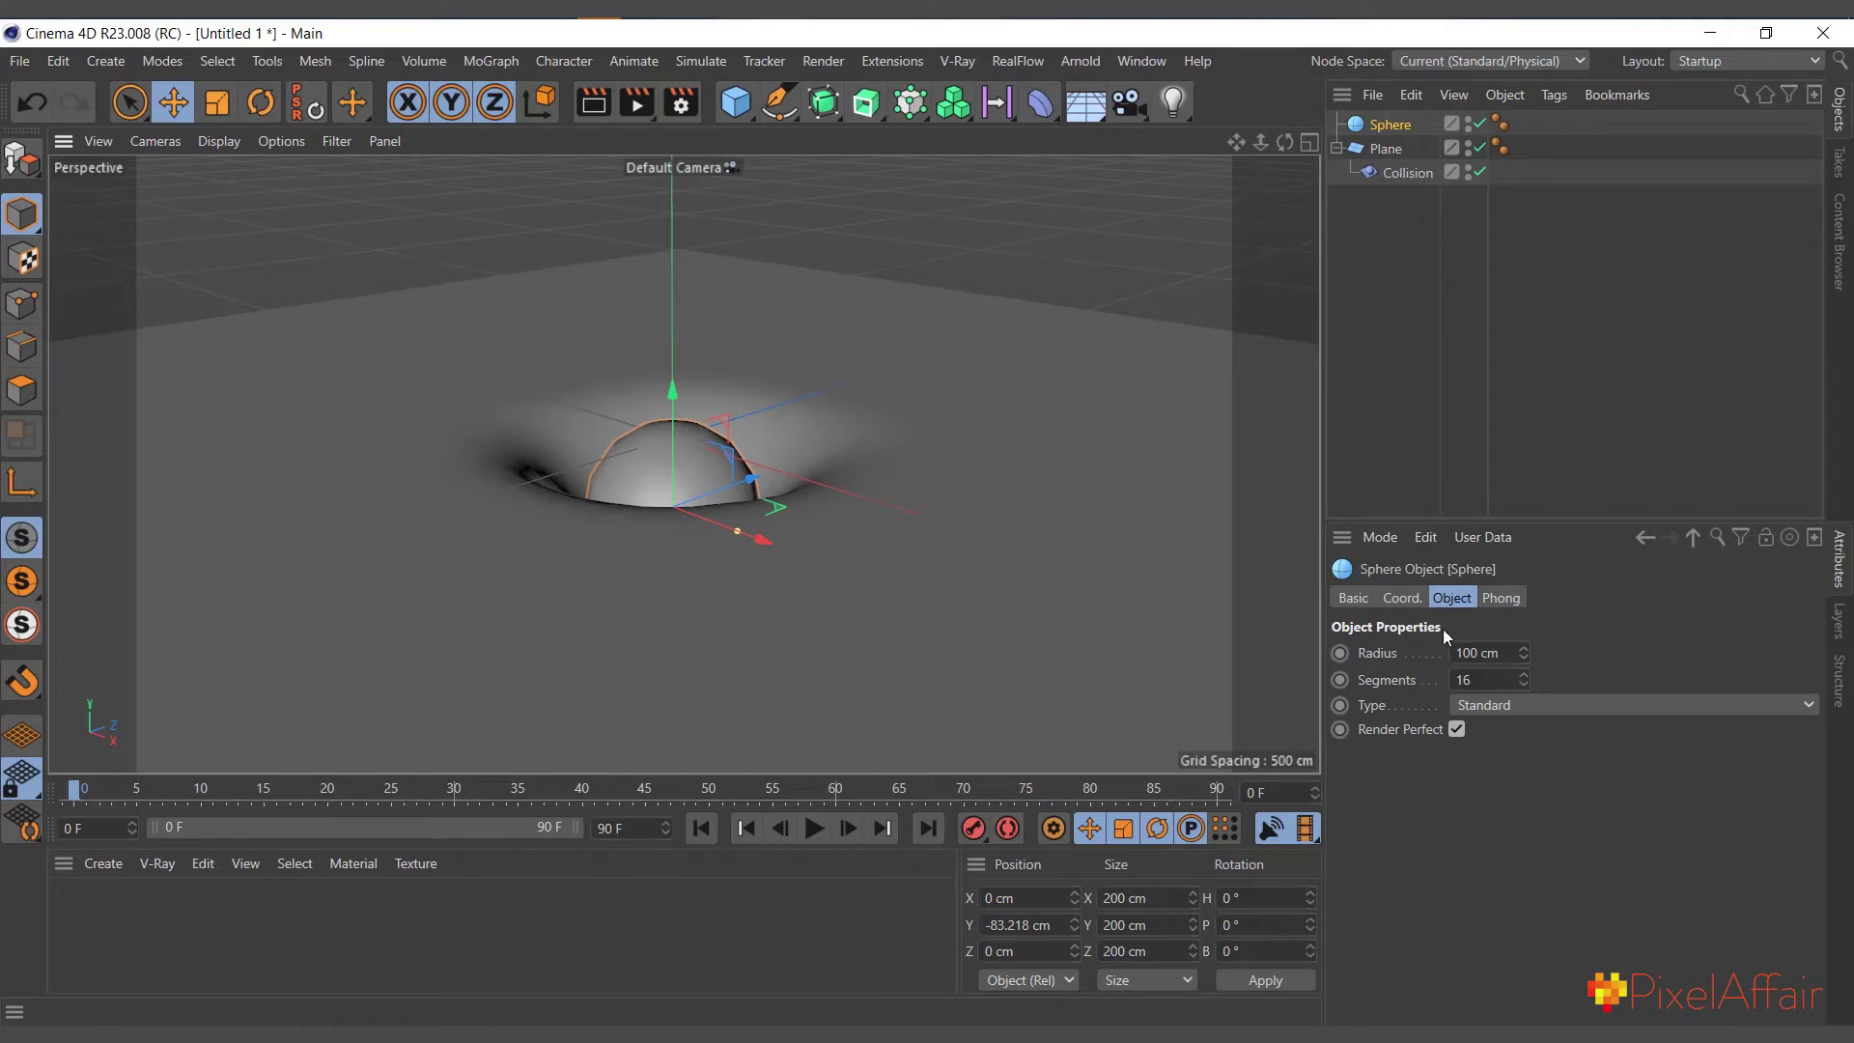
click(1408, 174)
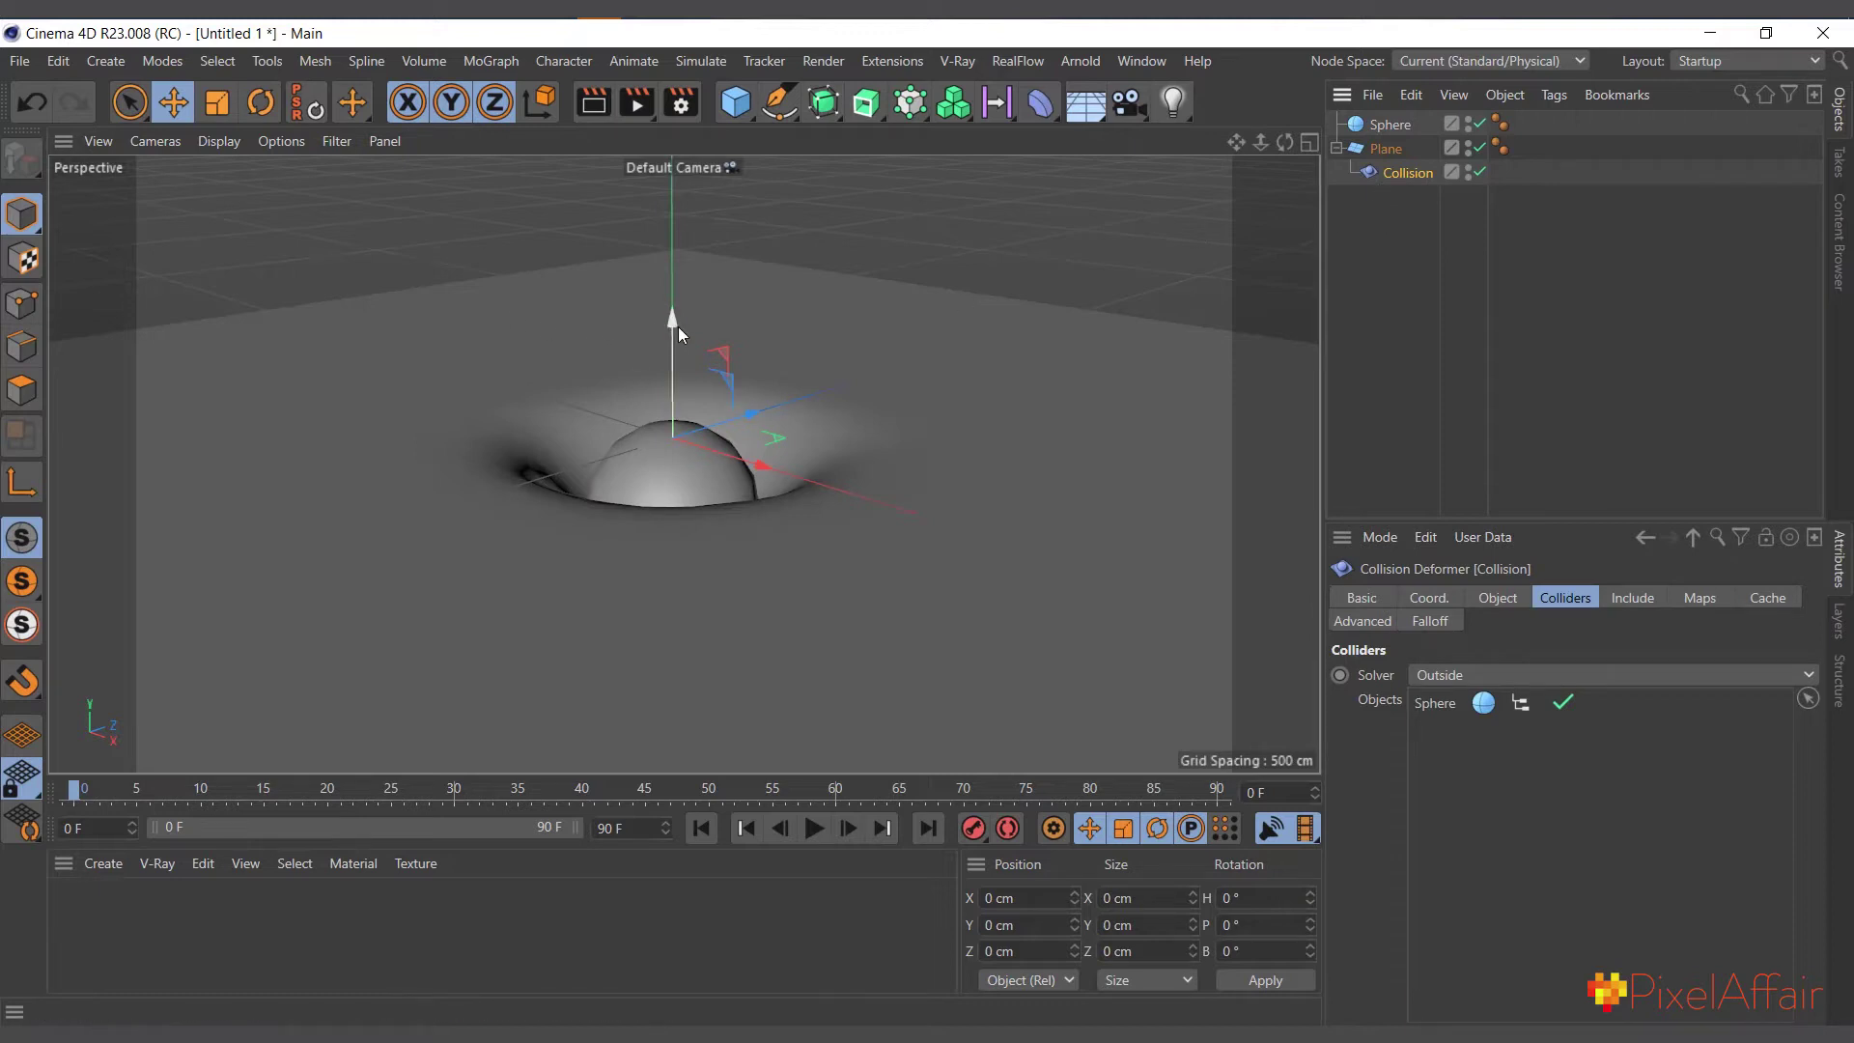
click(1499, 599)
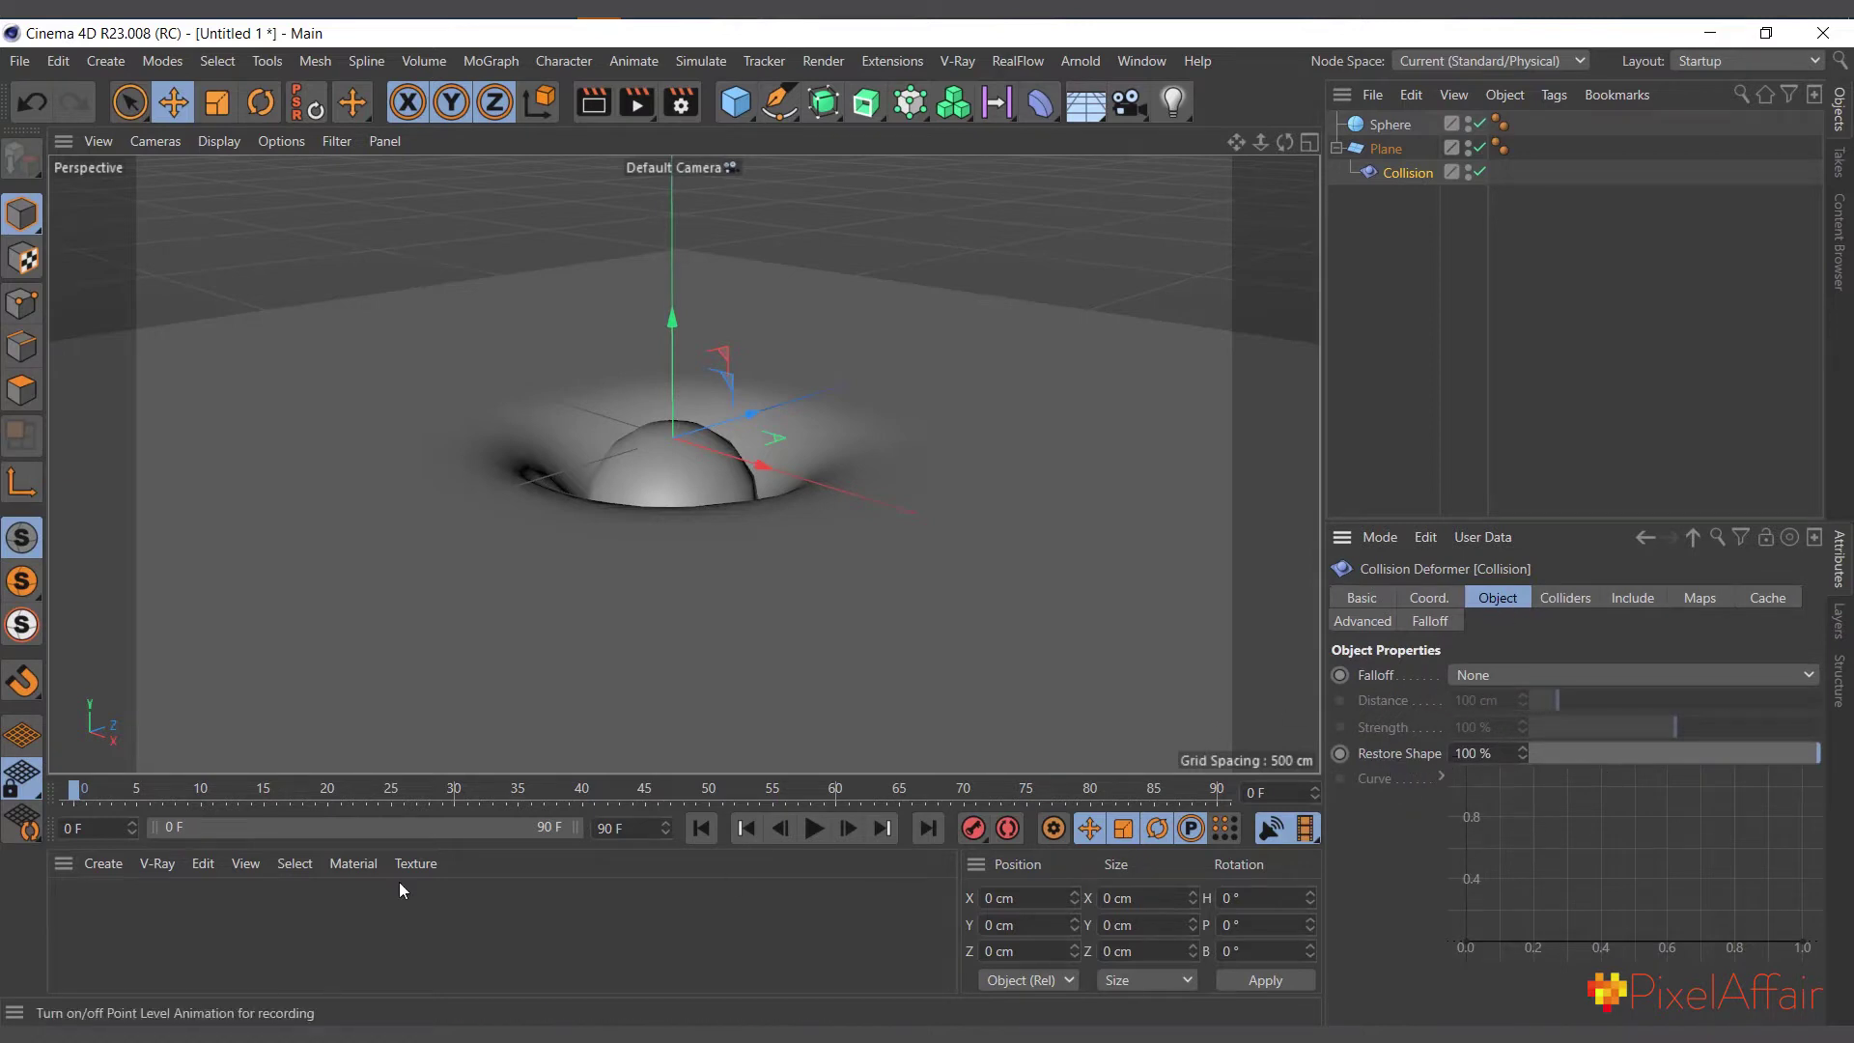
Extend the animation to 900 frames and start playback
click(609, 829)
text(0)
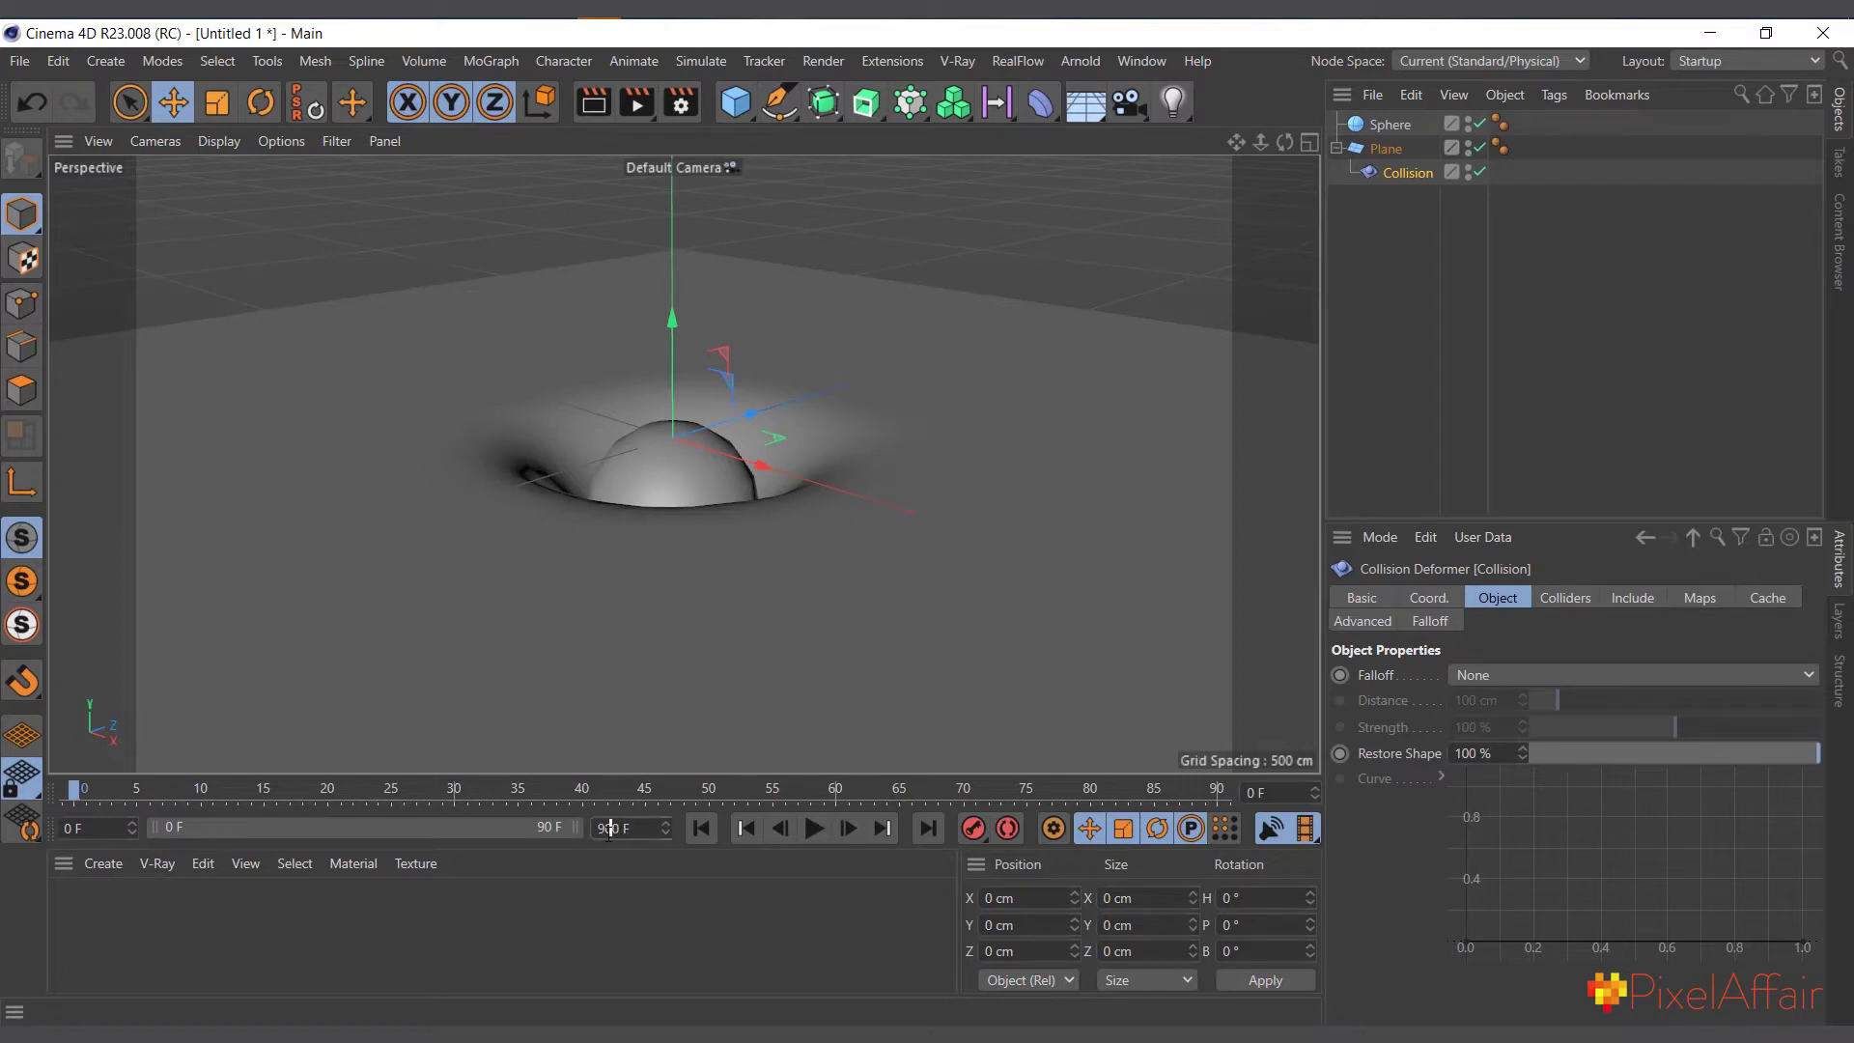
click(634, 962)
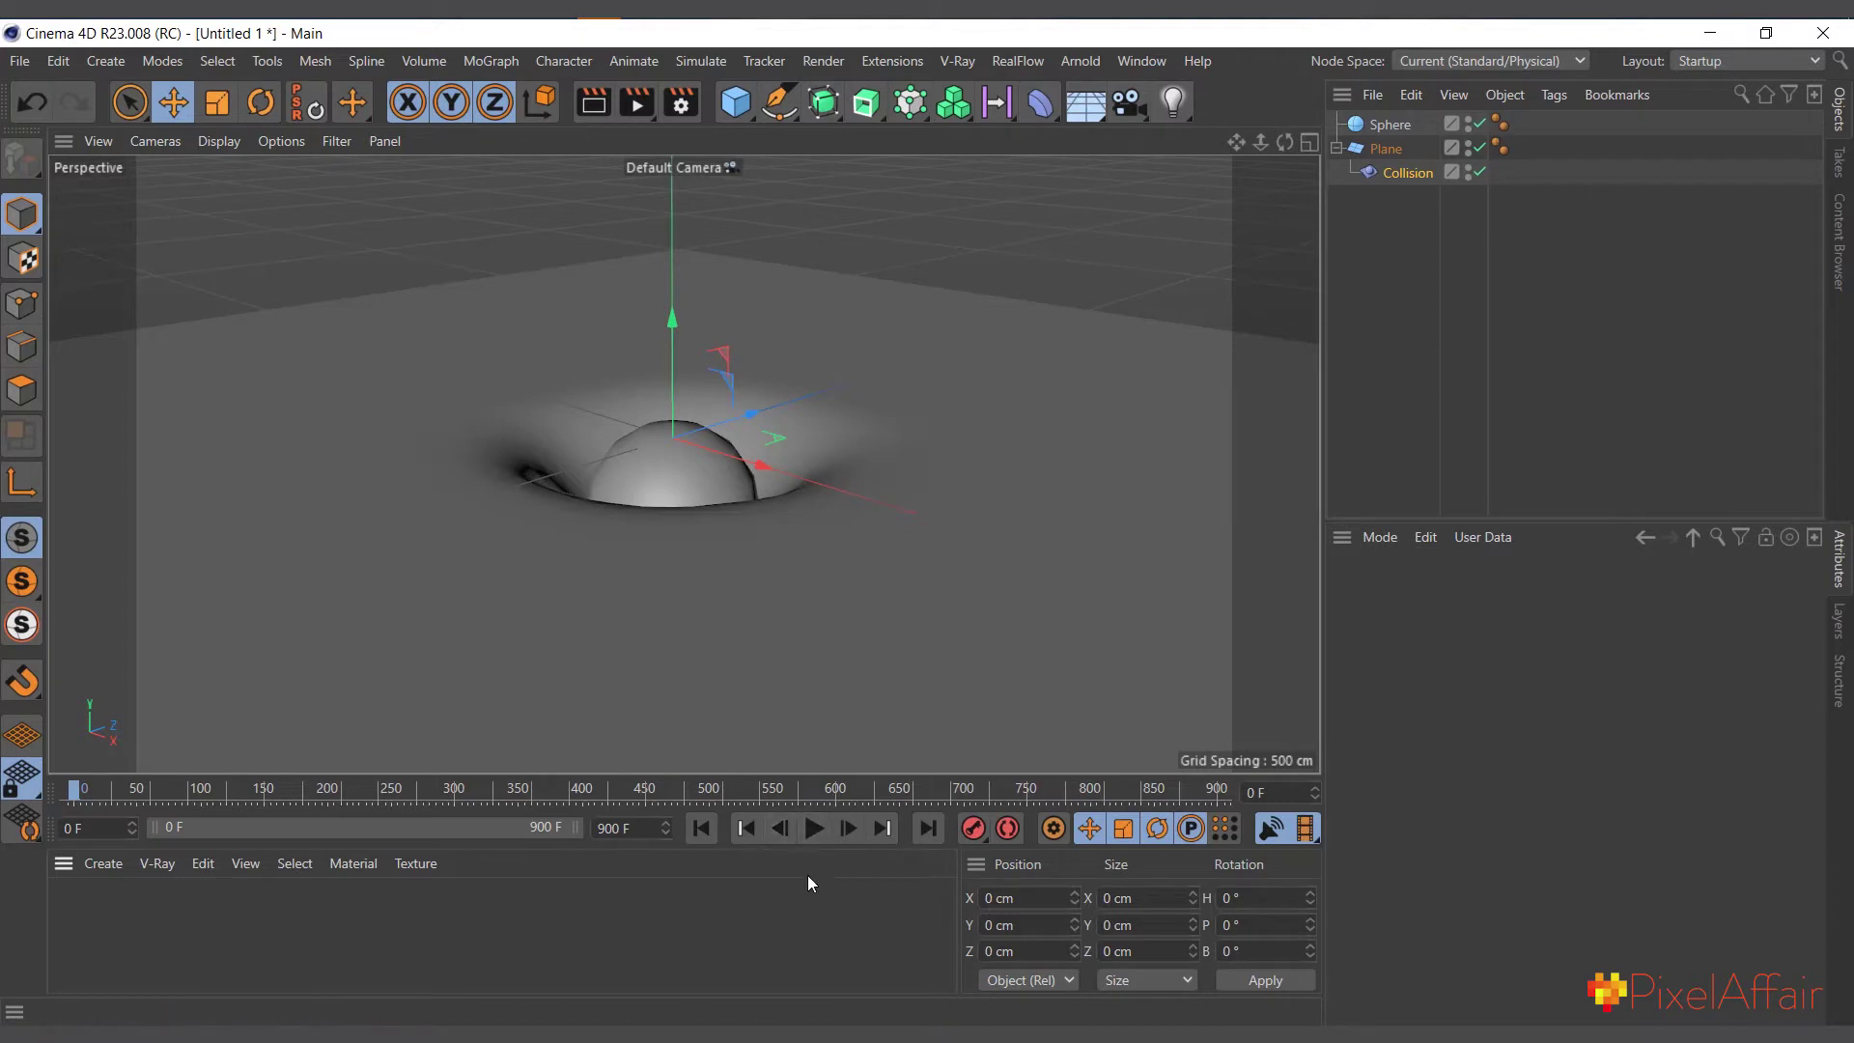
click(813, 836)
Try Restore Shape values between 0 and 1 % while moving the sphere through the plane
click(1396, 175)
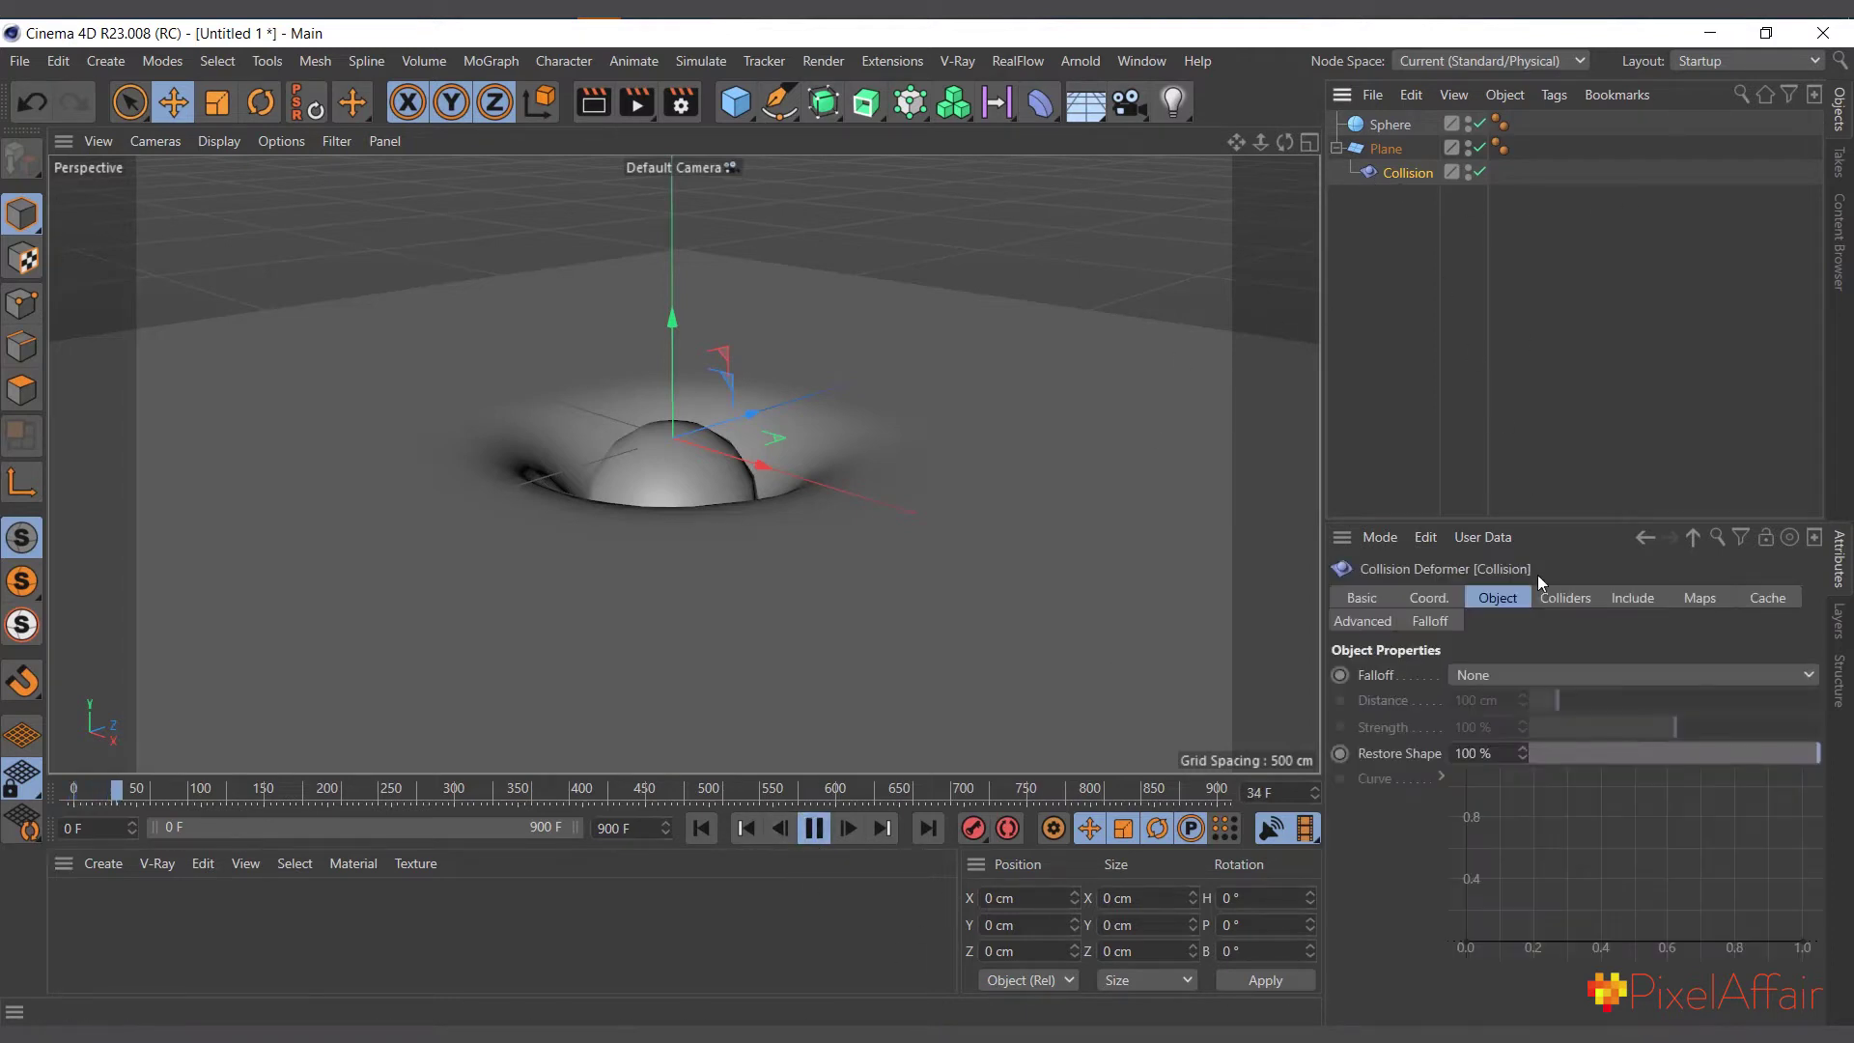
drag(1556, 761, 1526, 763)
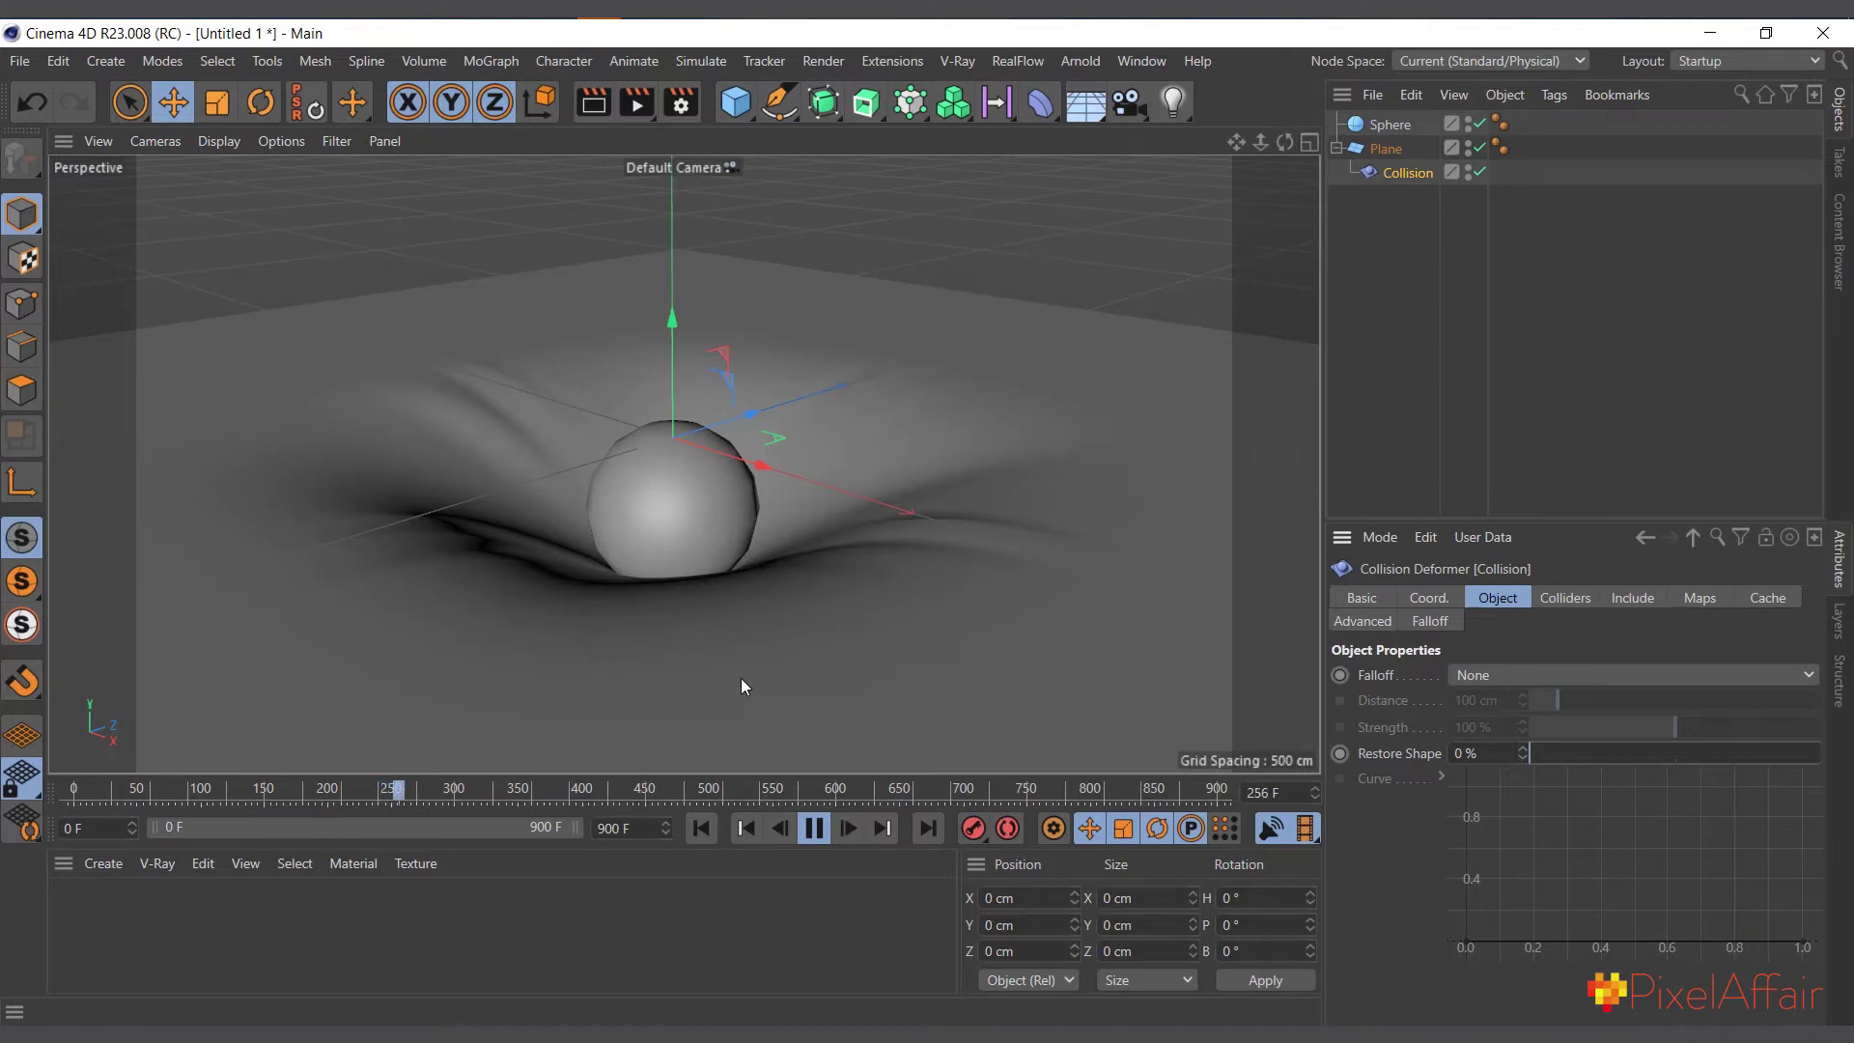
click(1383, 126)
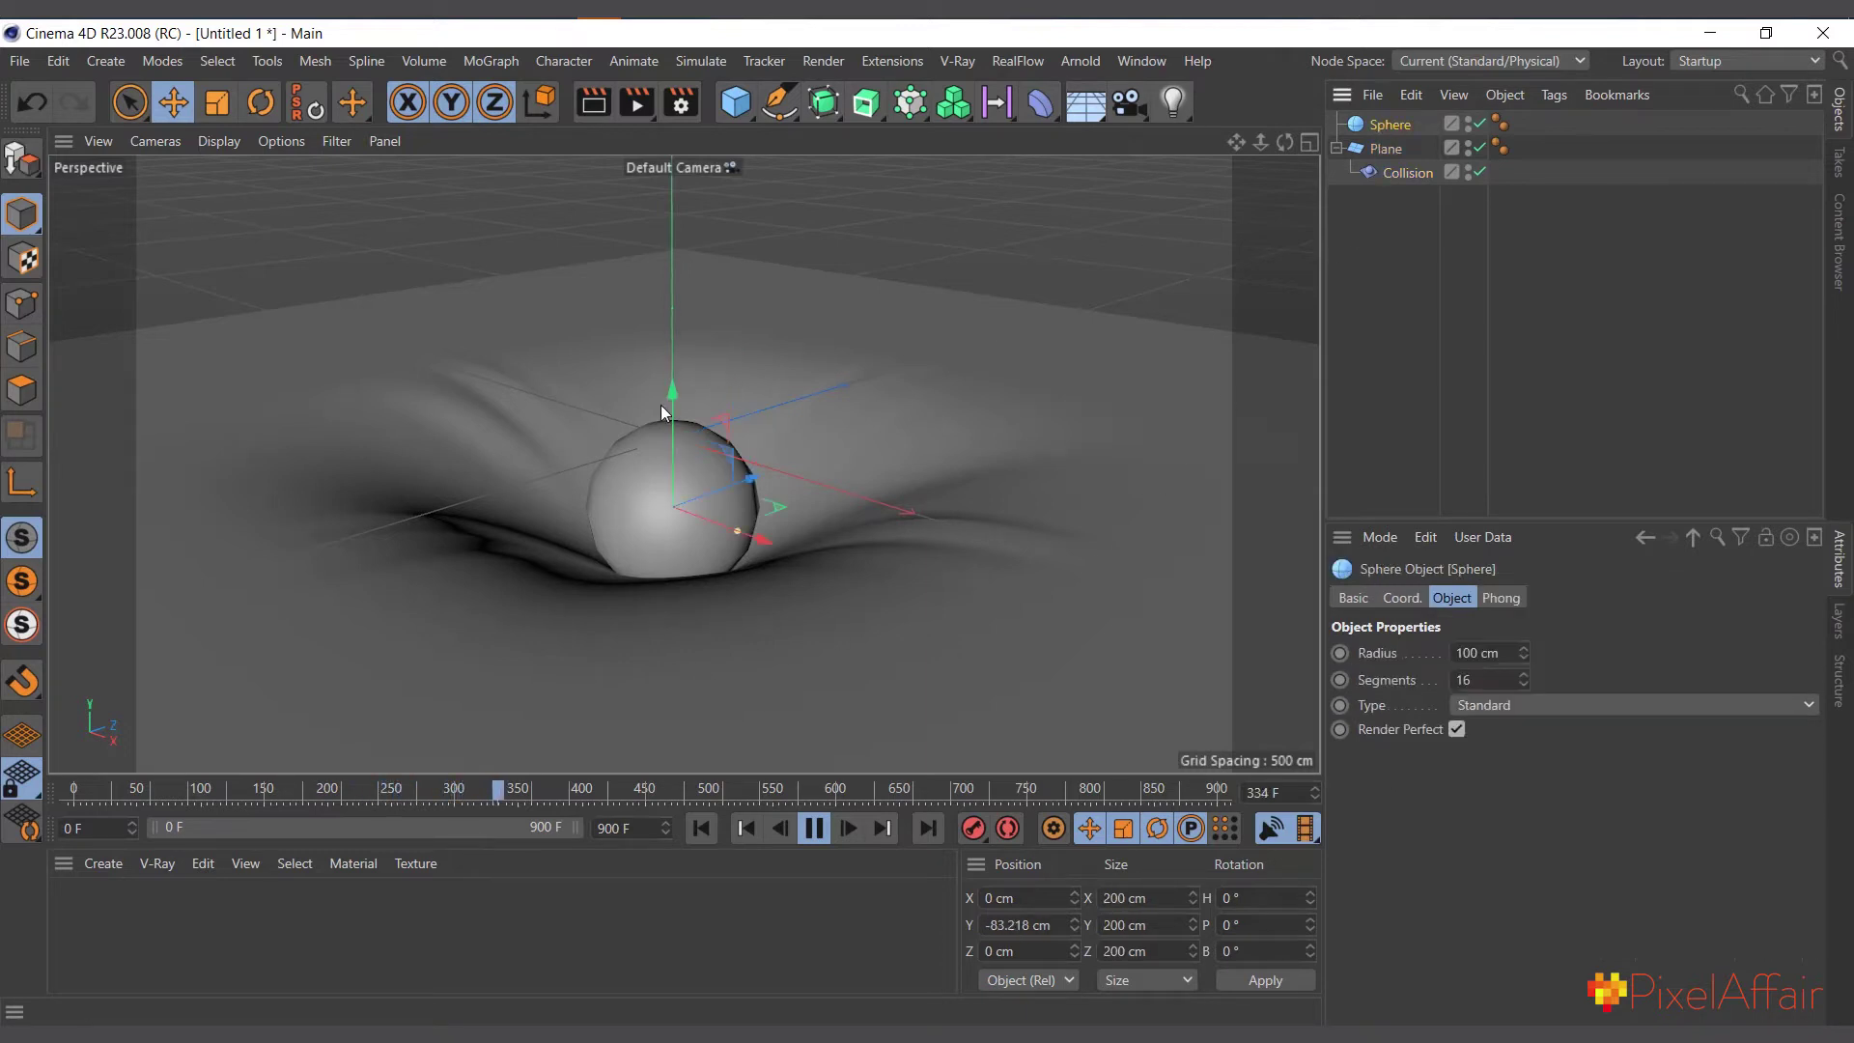
mouse_move(661, 403)
mouse_down()
mouse_move(698, 194)
mouse_move(668, 396)
mouse_up()
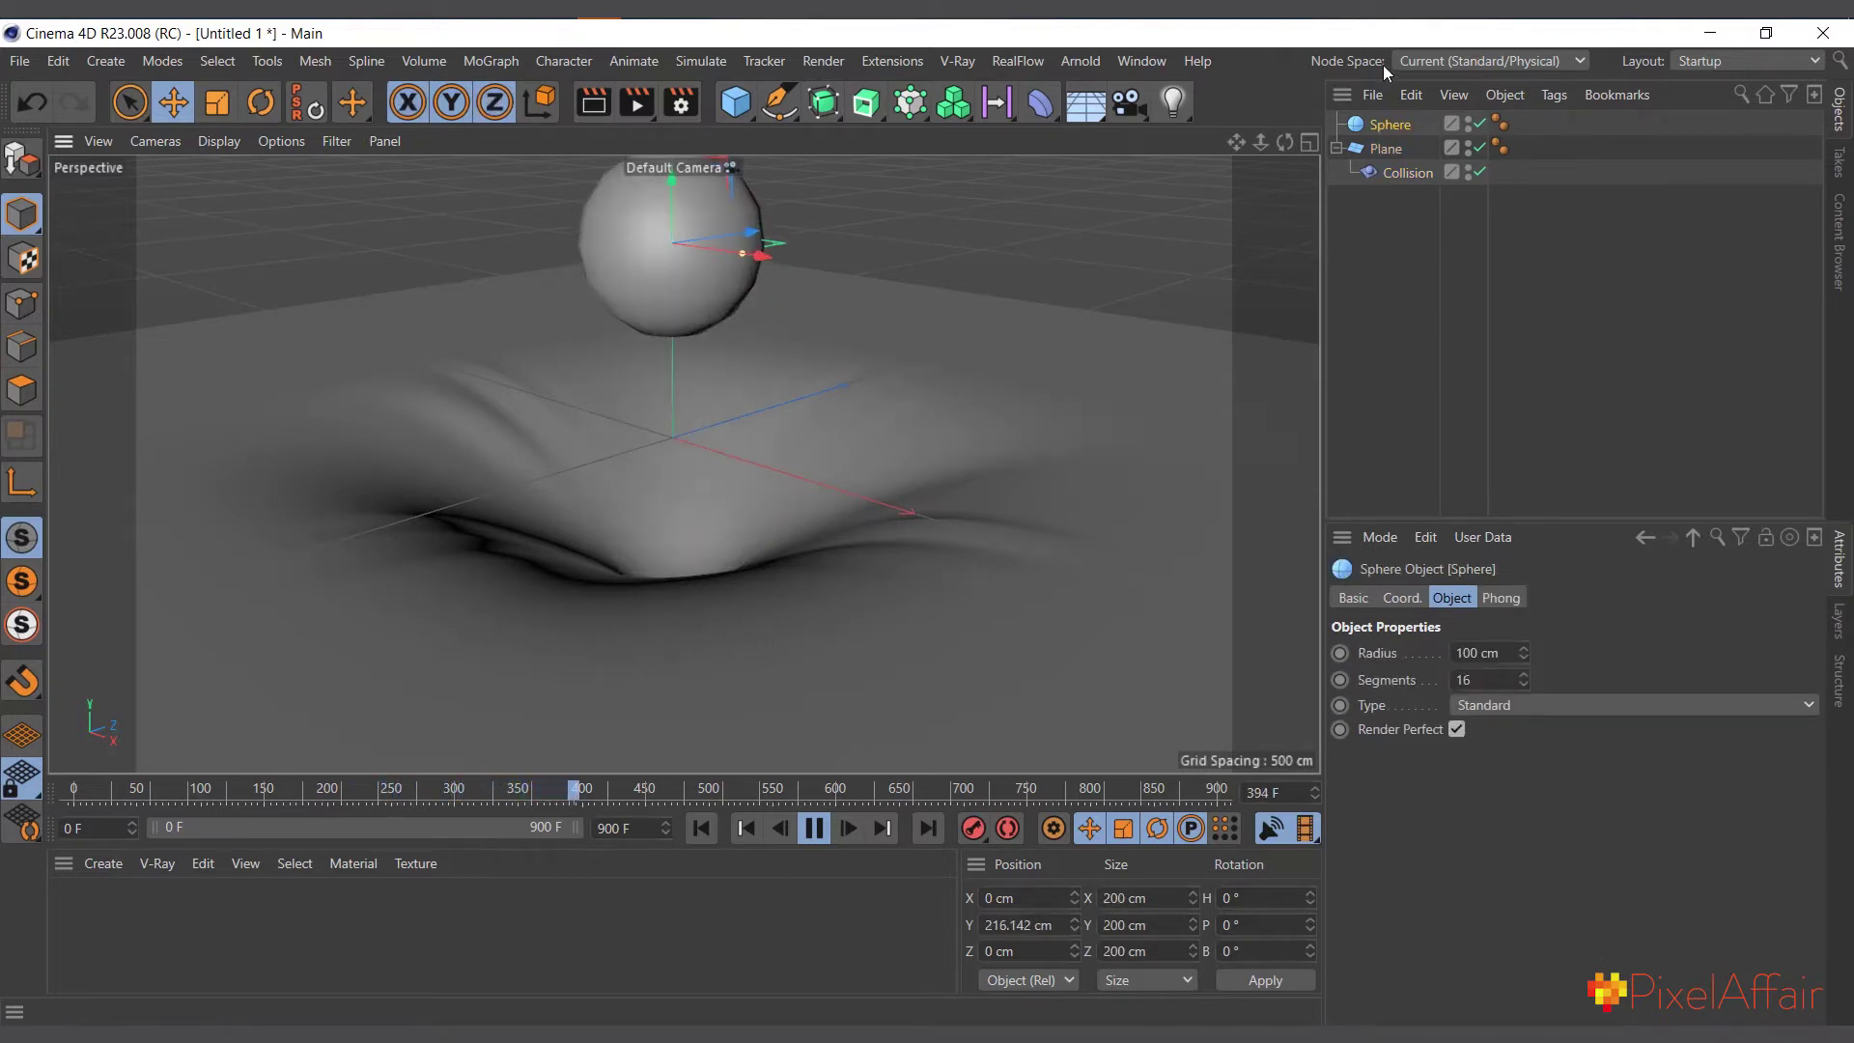
click(1390, 173)
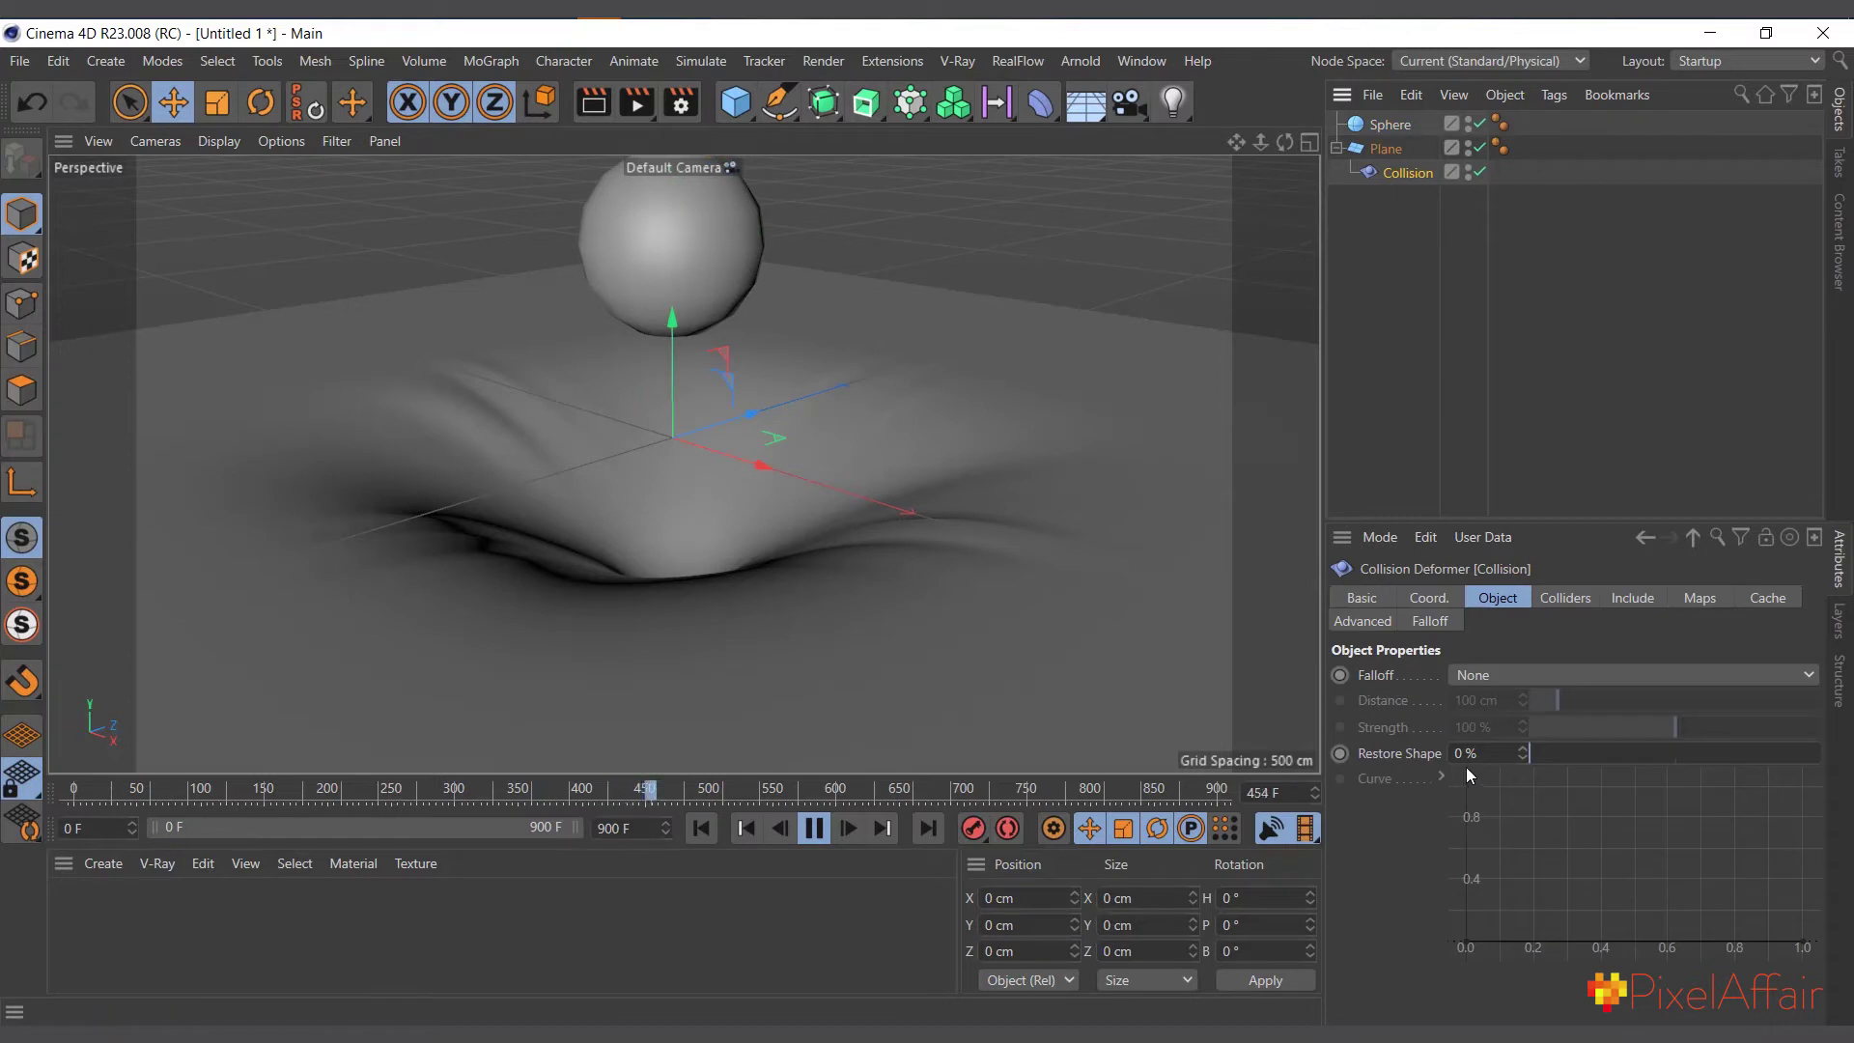
click(1523, 748)
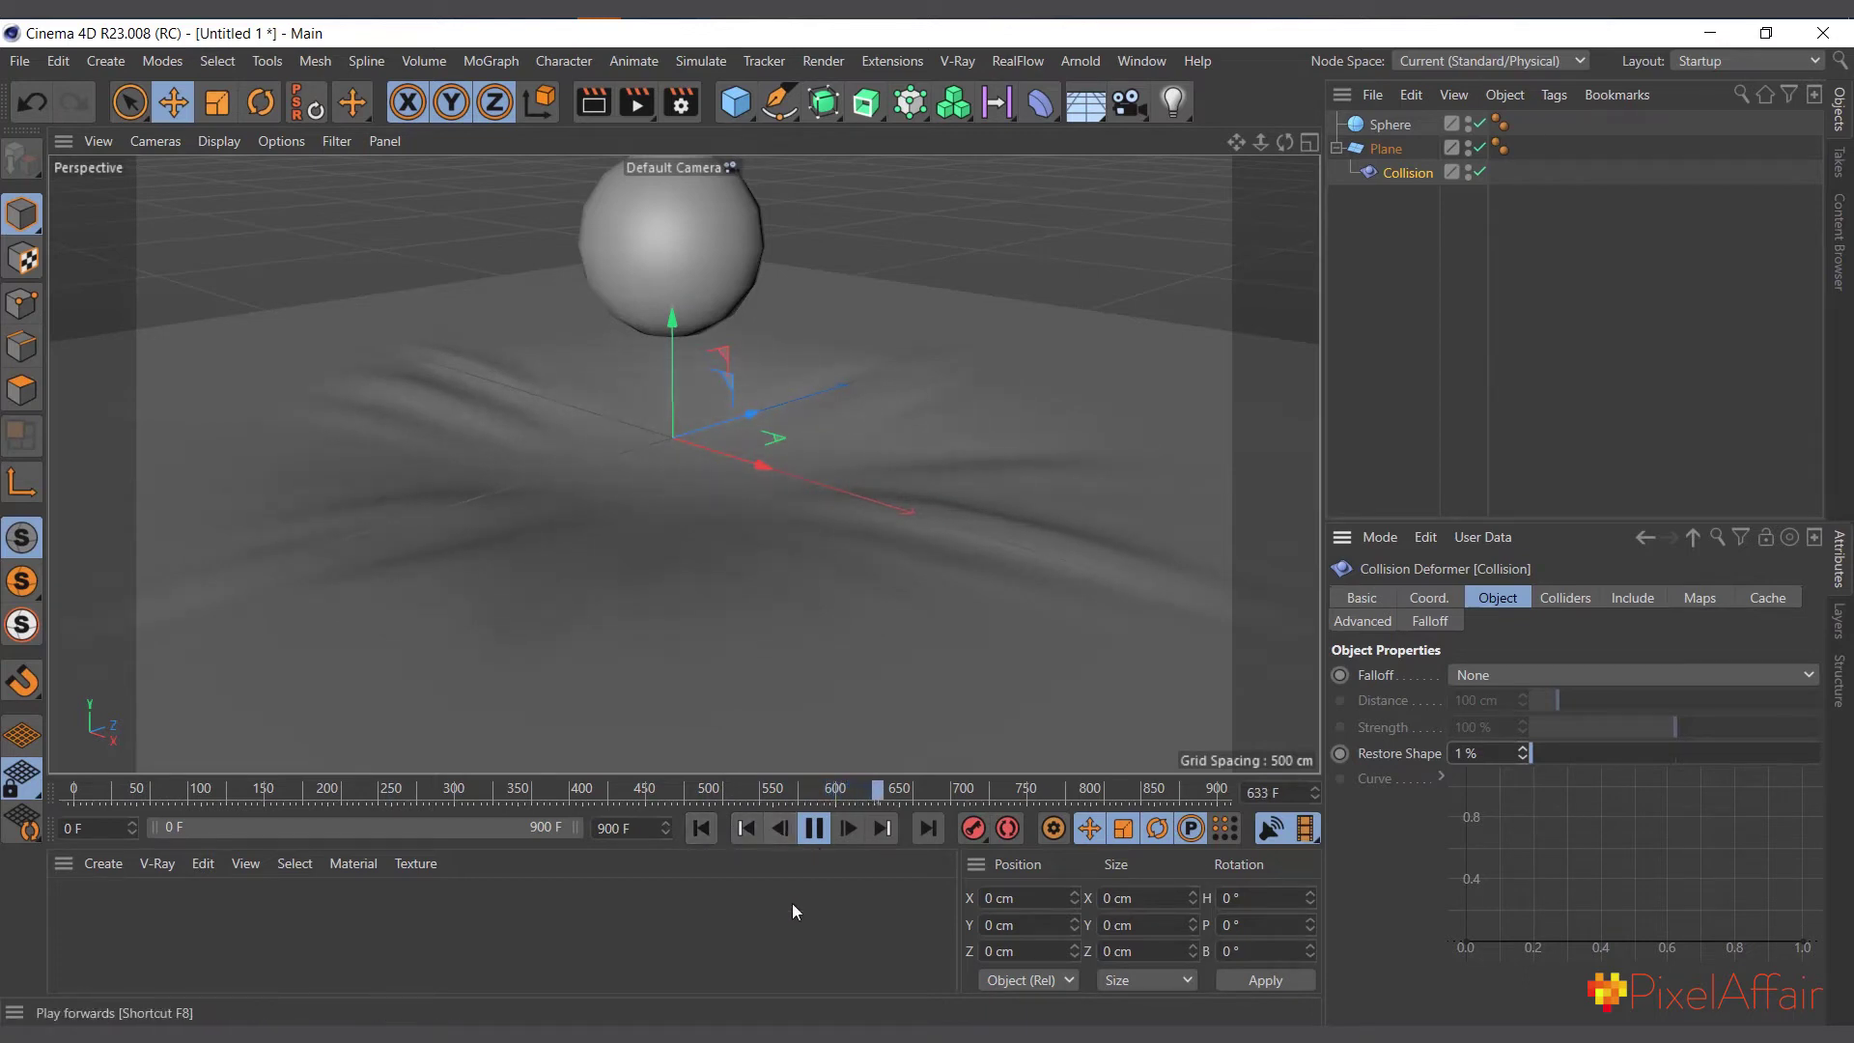
click(1389, 129)
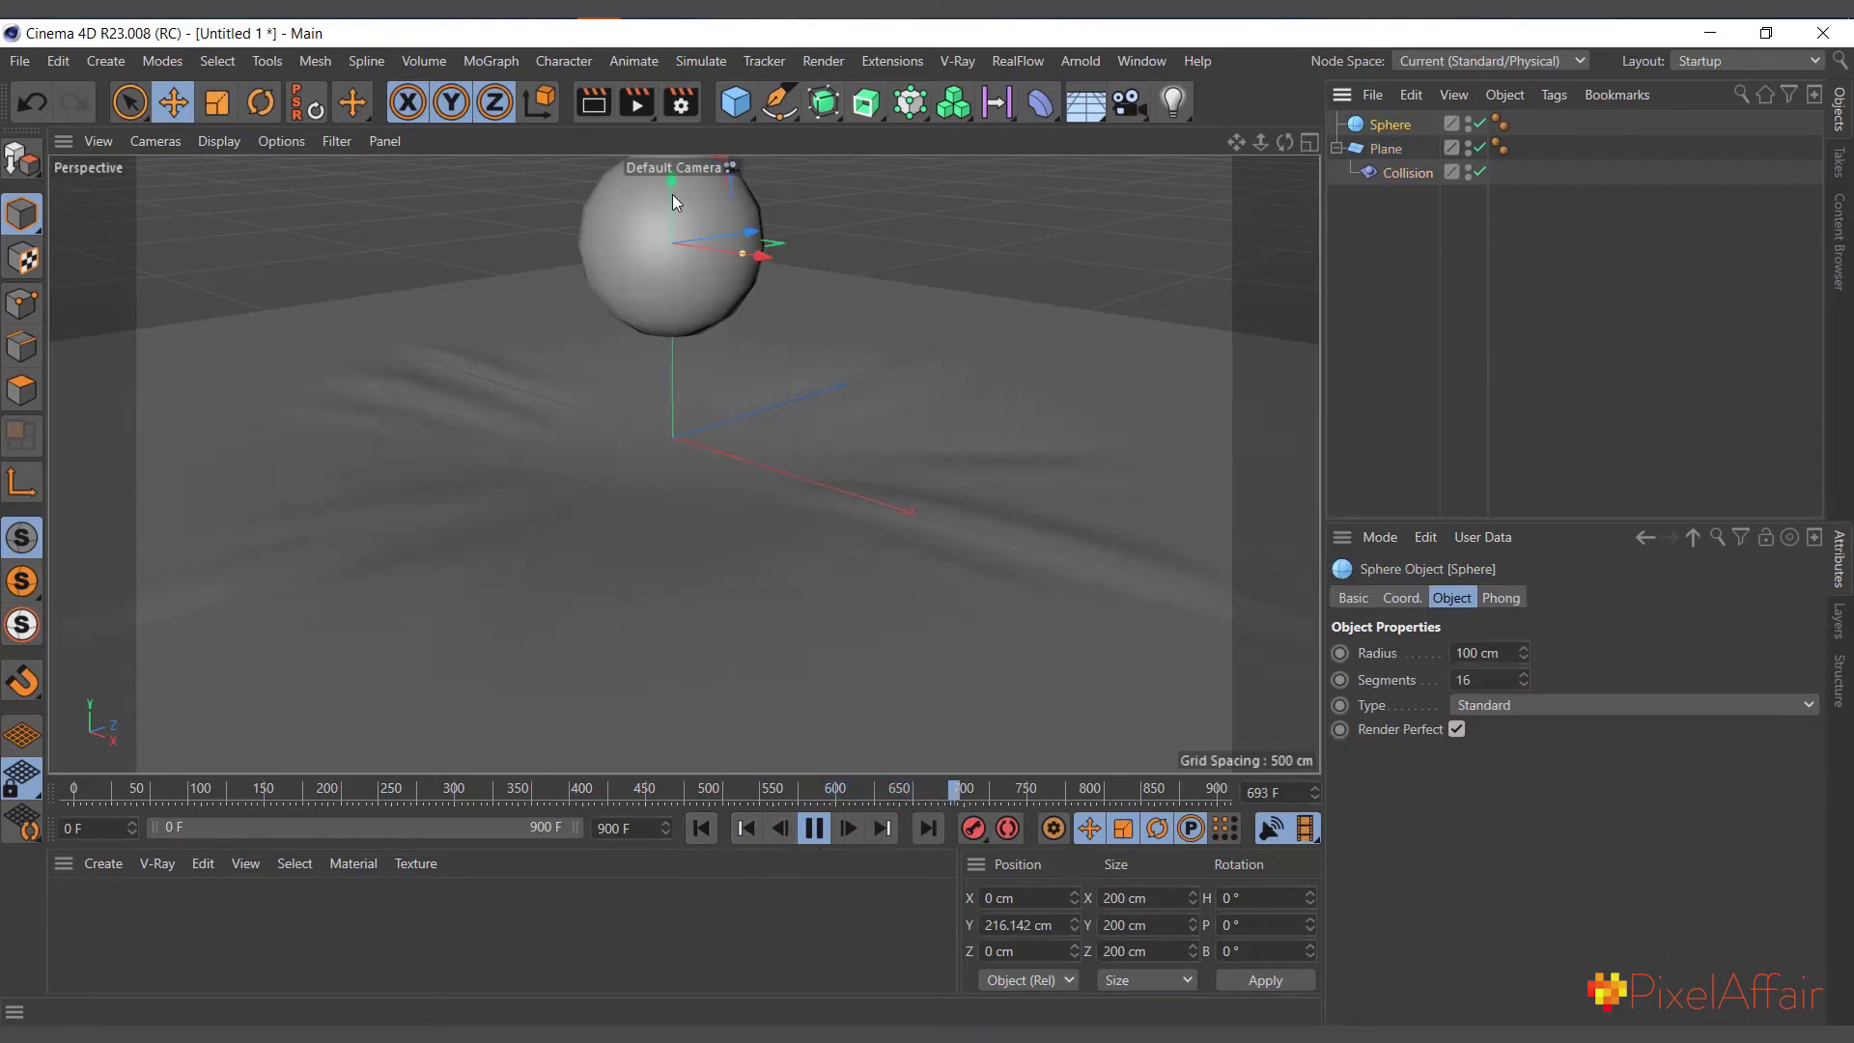
drag(672, 195, 613, 287)
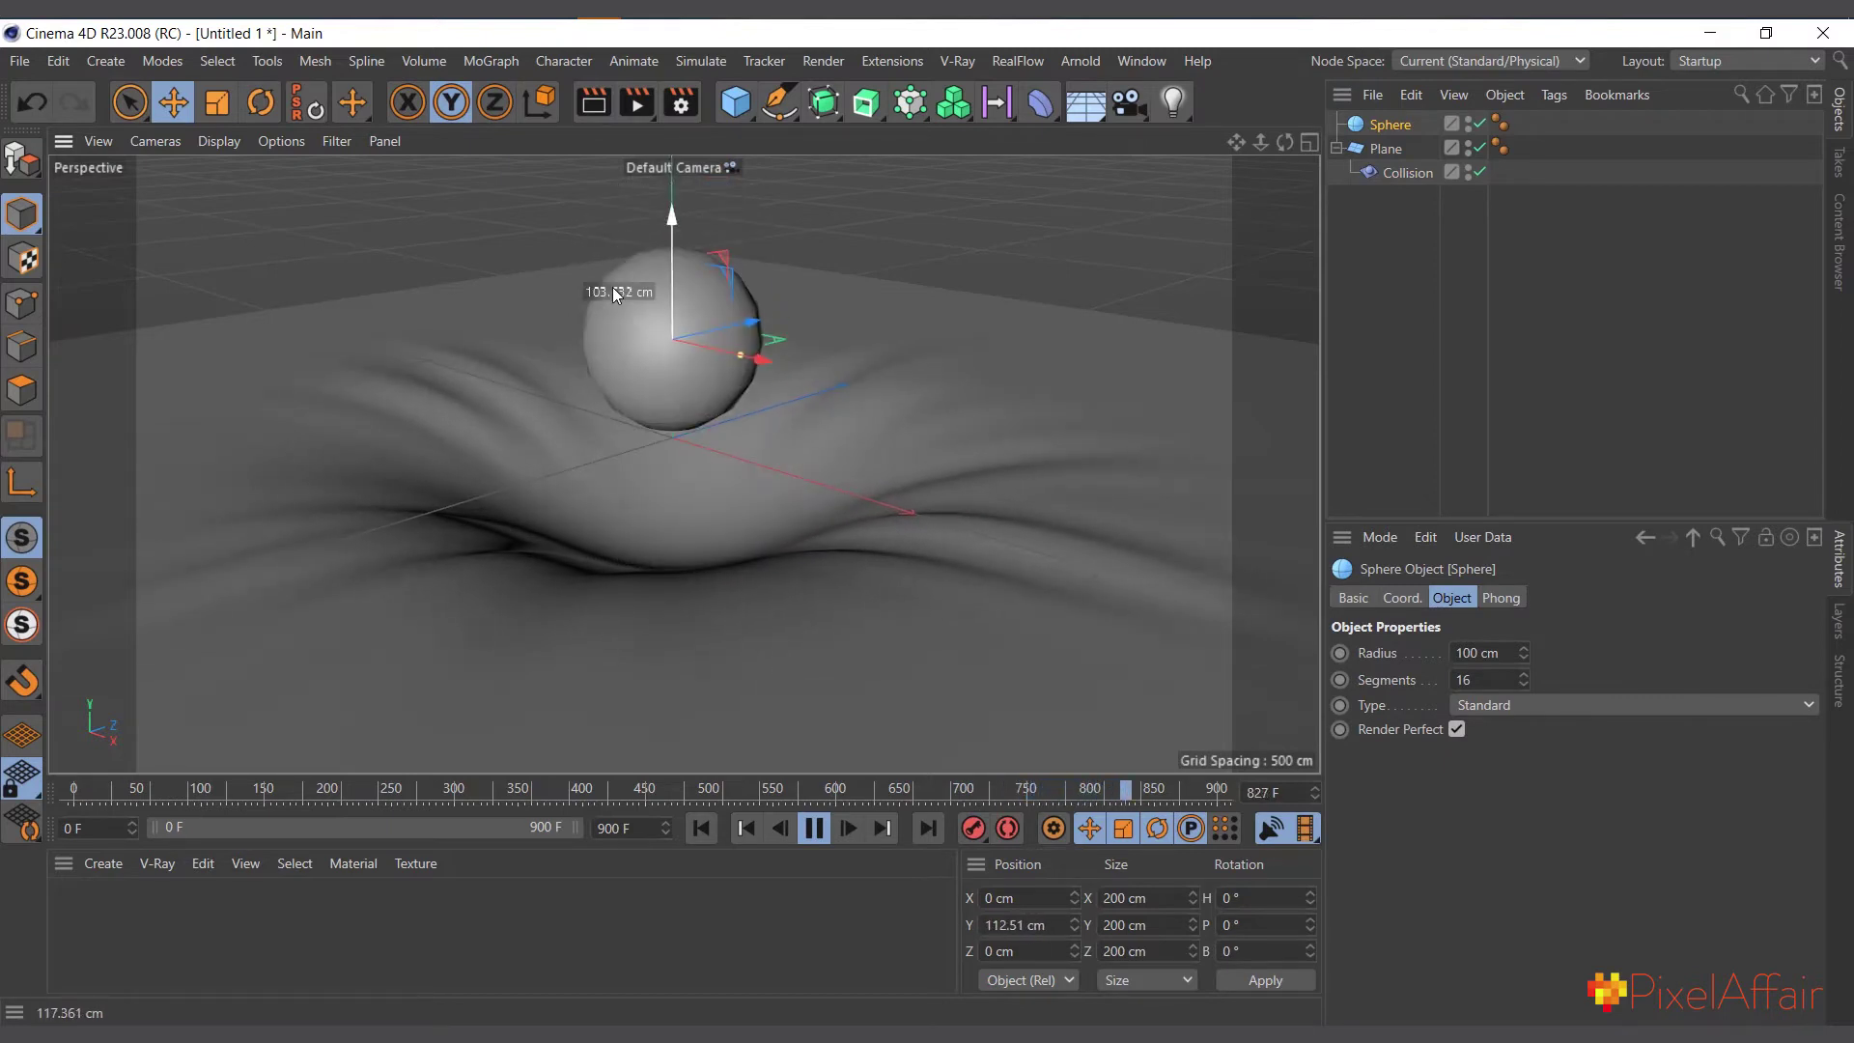
click(1390, 171)
drag(1546, 763, 1534, 759)
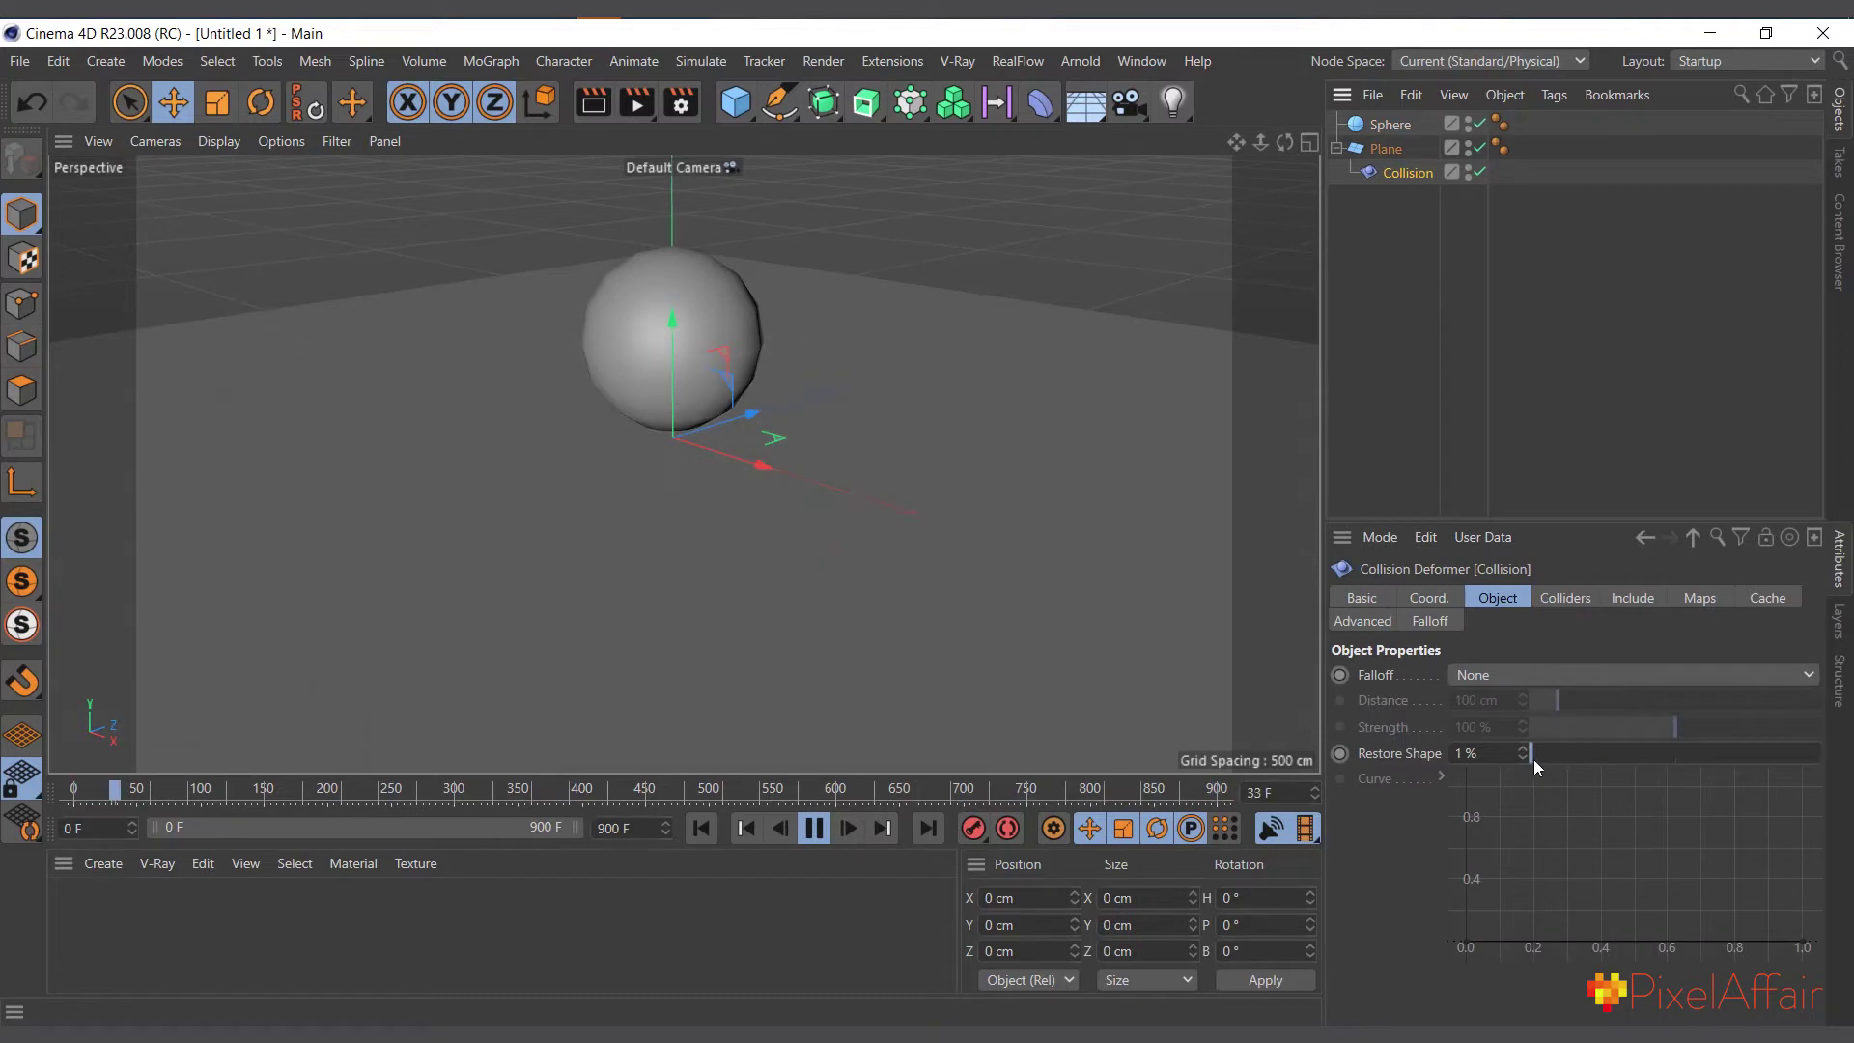
Settle Restore Shape at 2 %, then stop playback and rewind to the first frame
click(1393, 129)
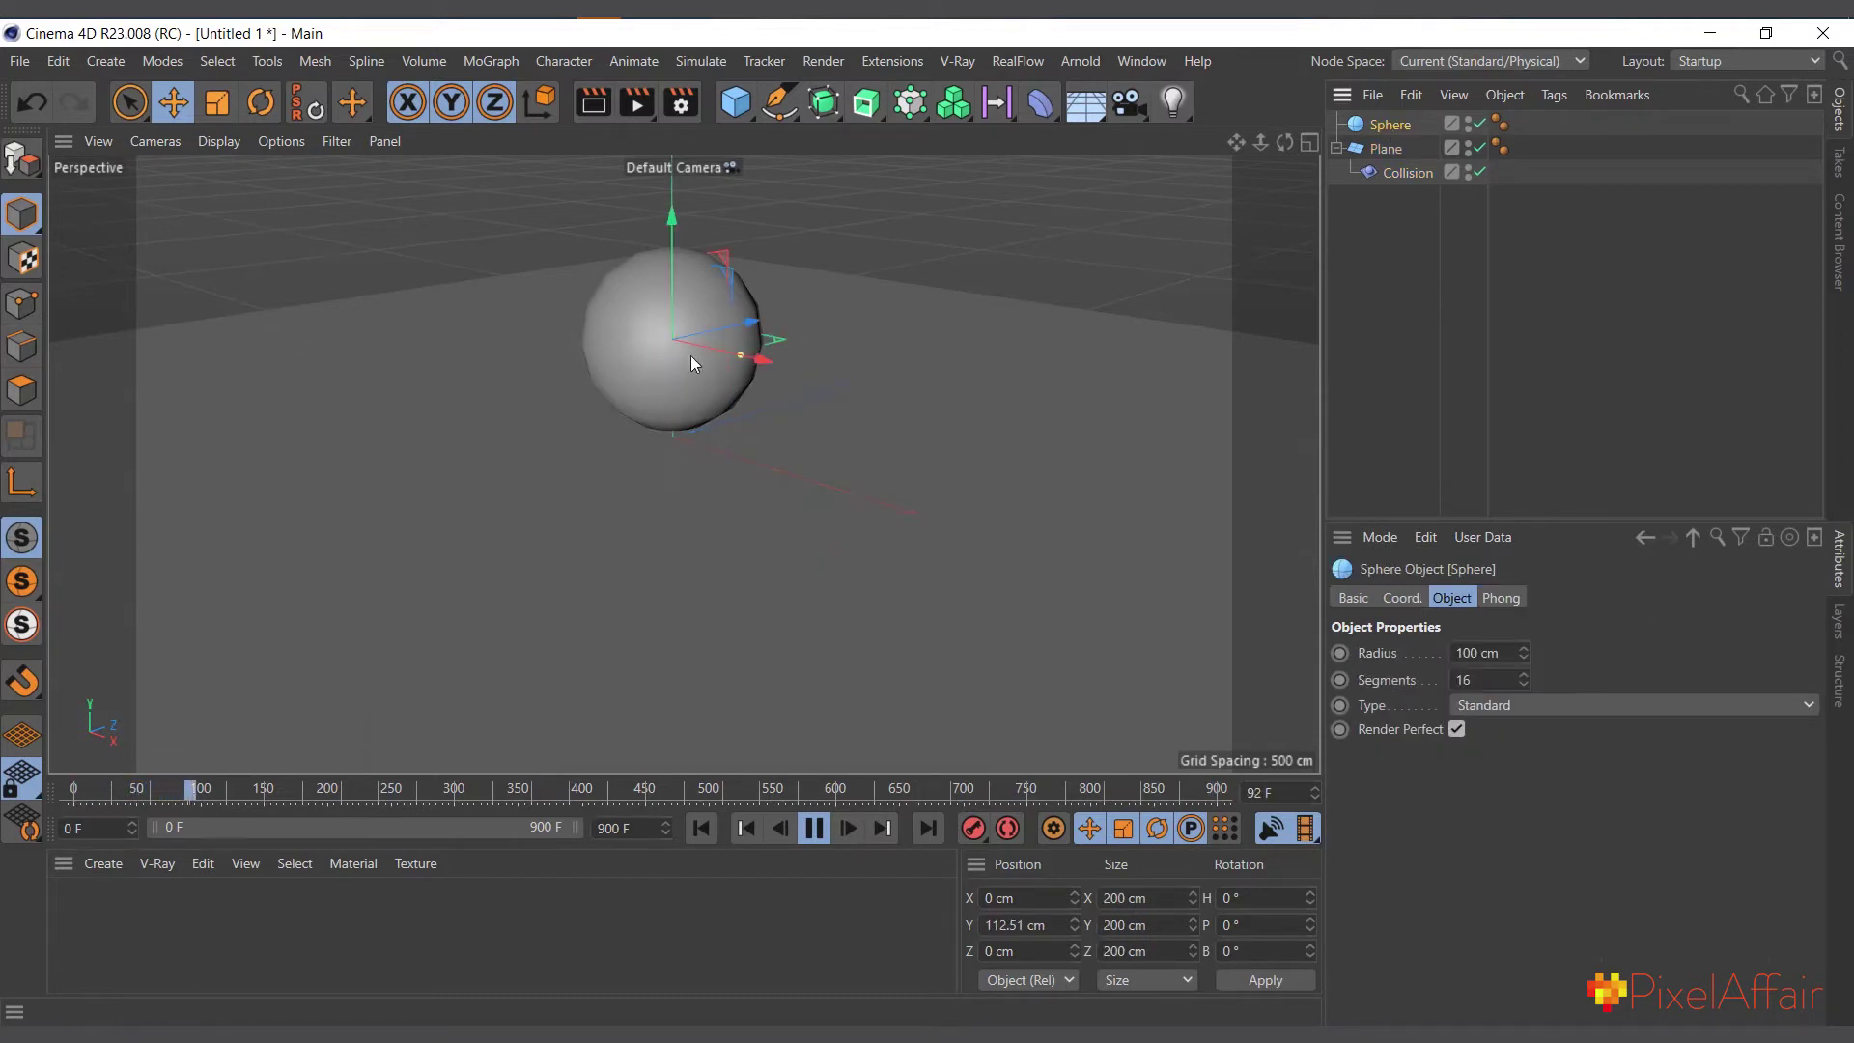
drag(671, 218, 653, 162)
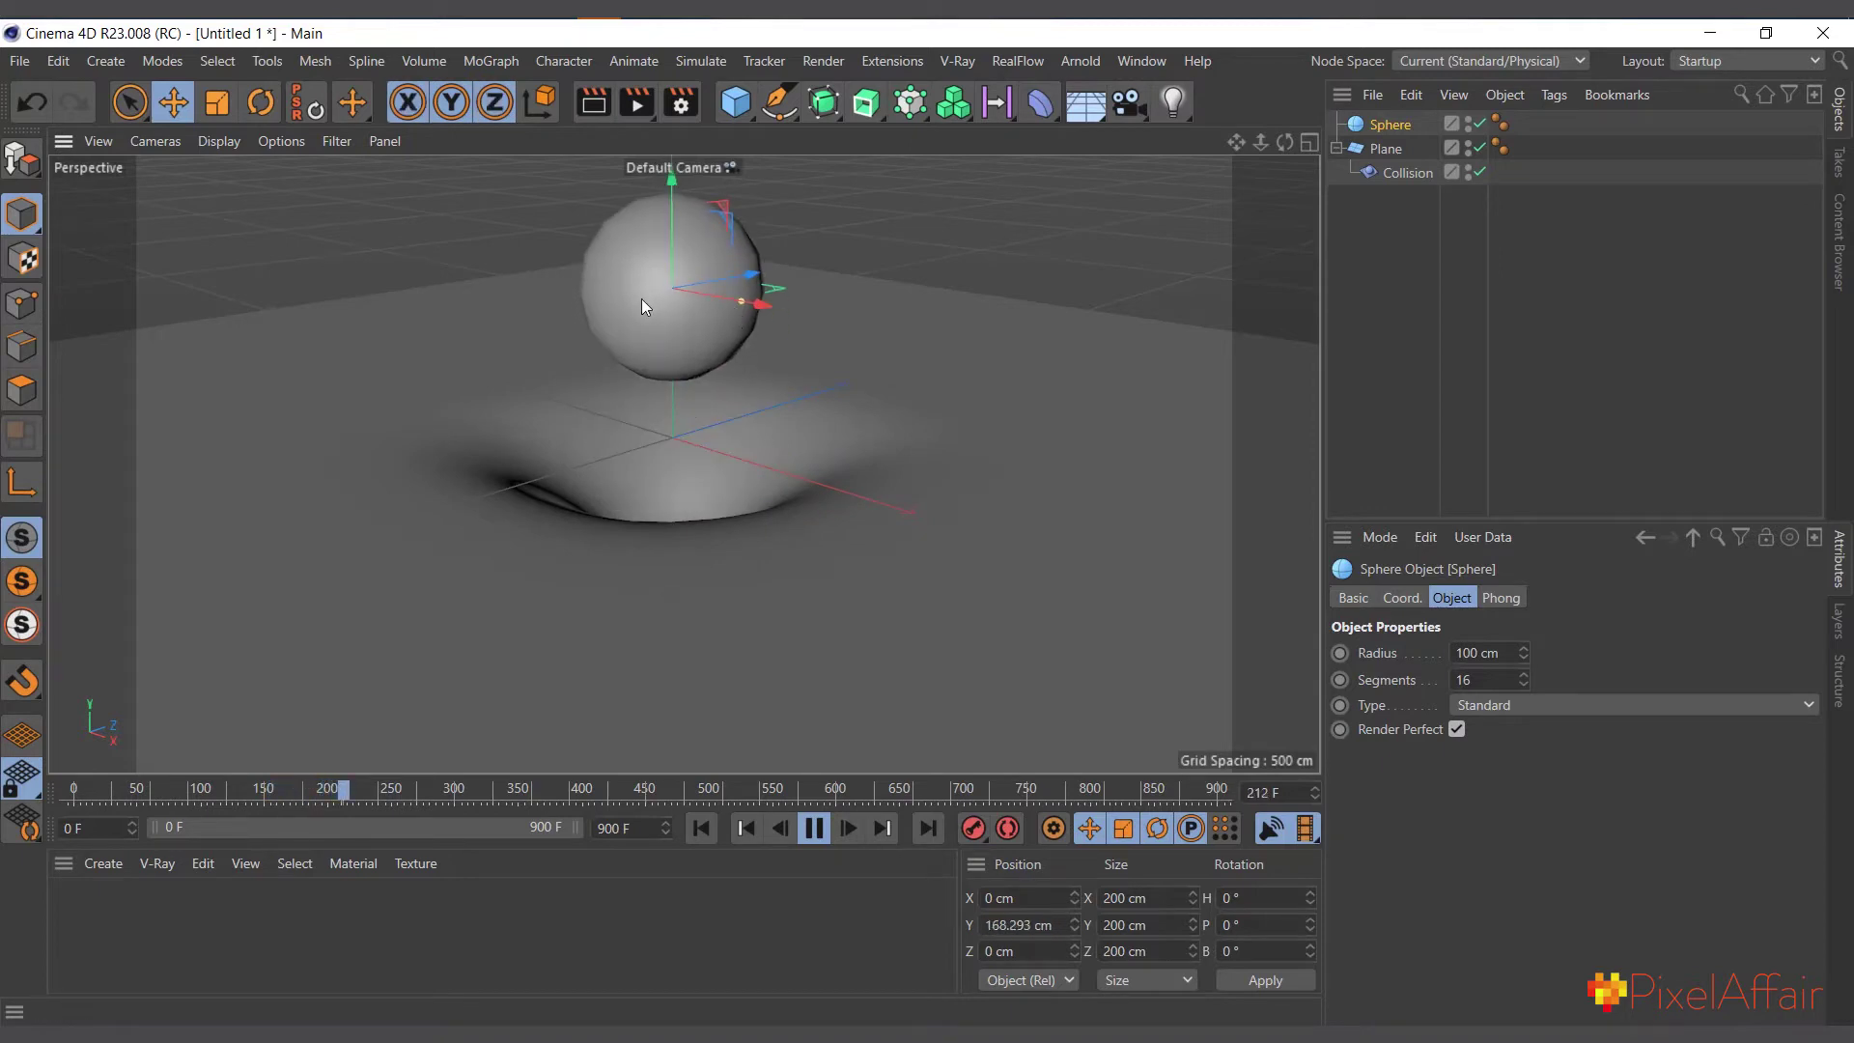
drag(641, 299, 768, 264)
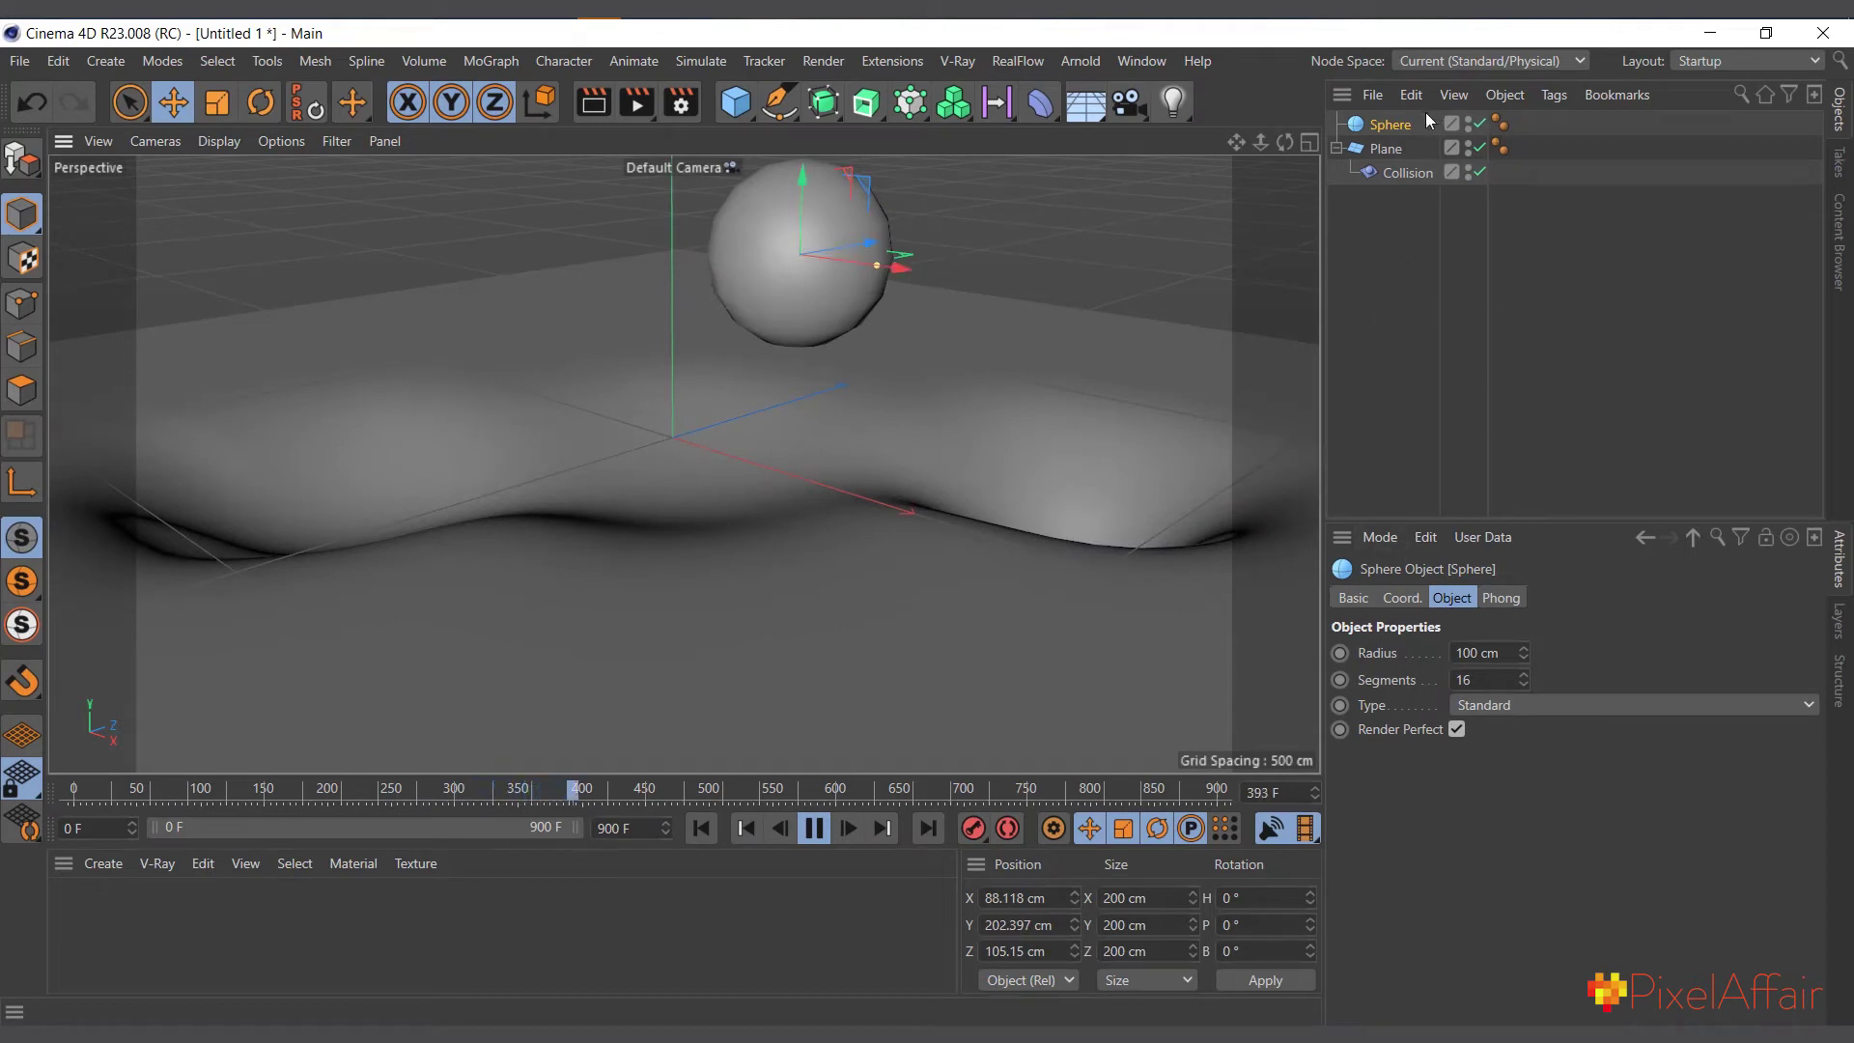
click(1378, 175)
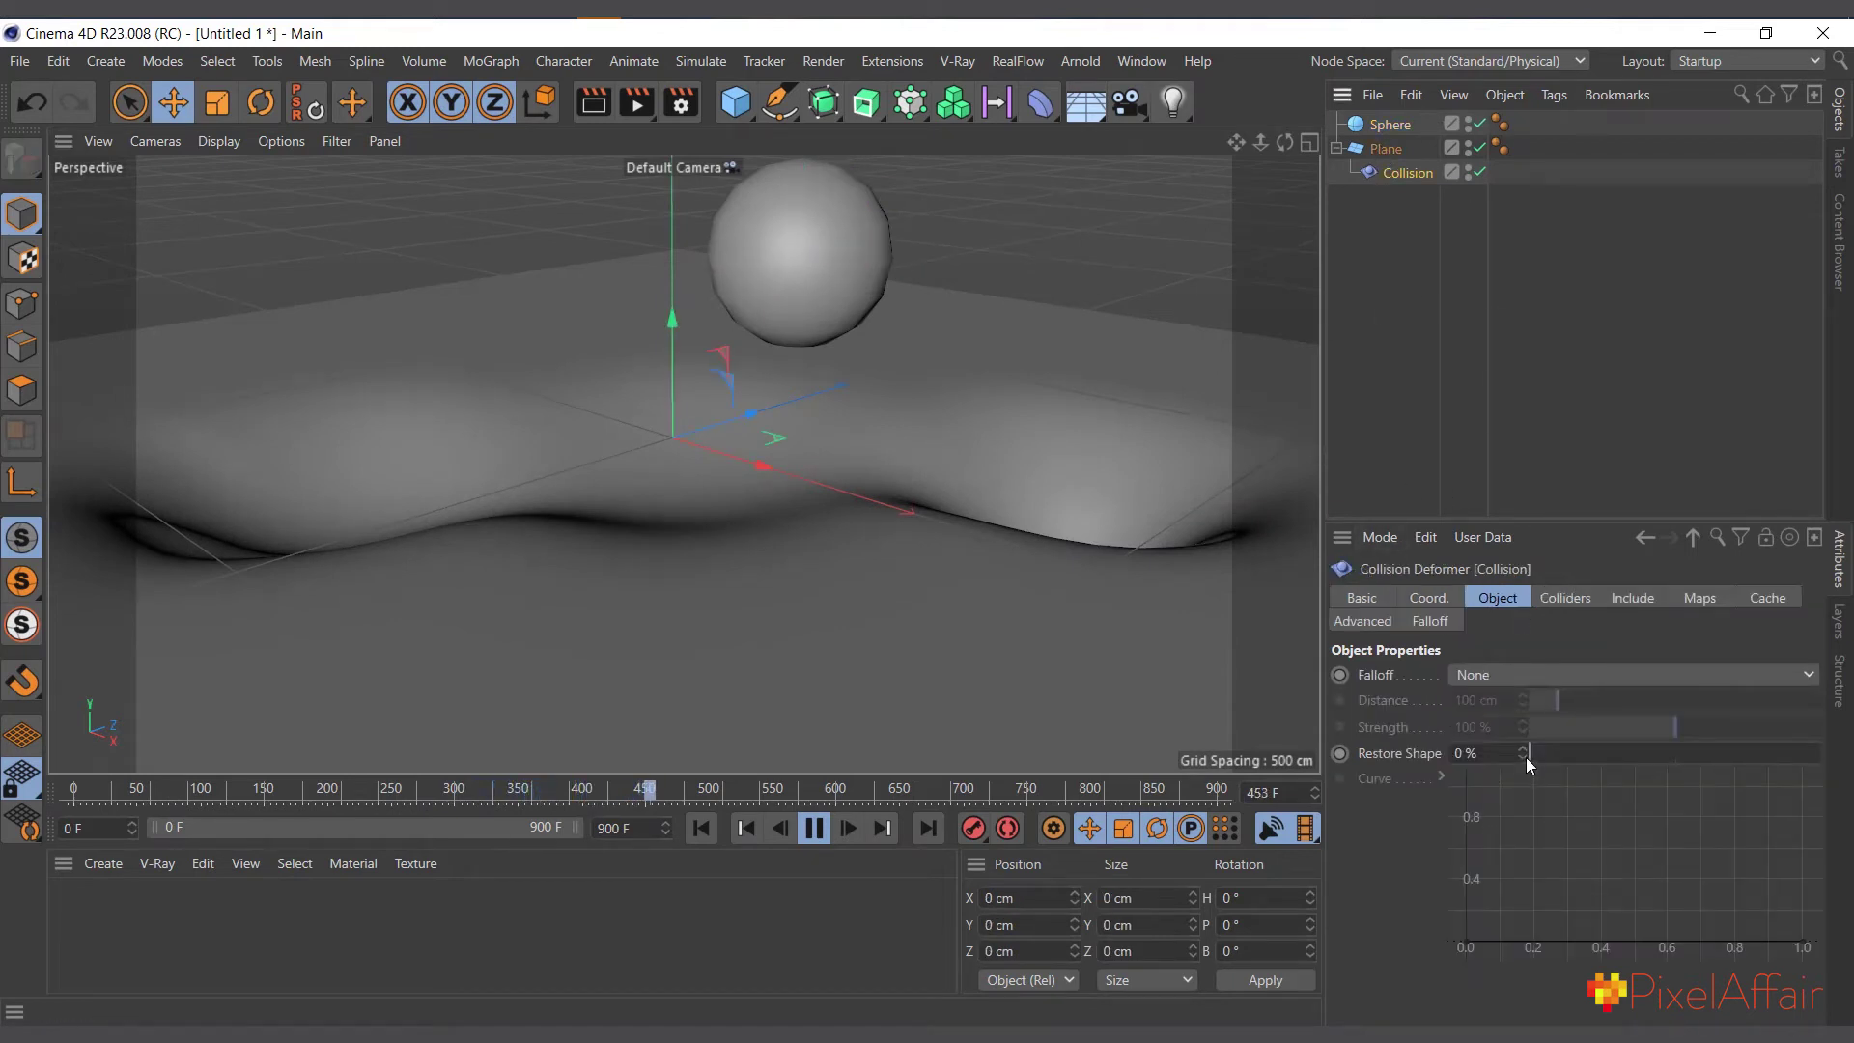
drag(1526, 757, 1526, 750)
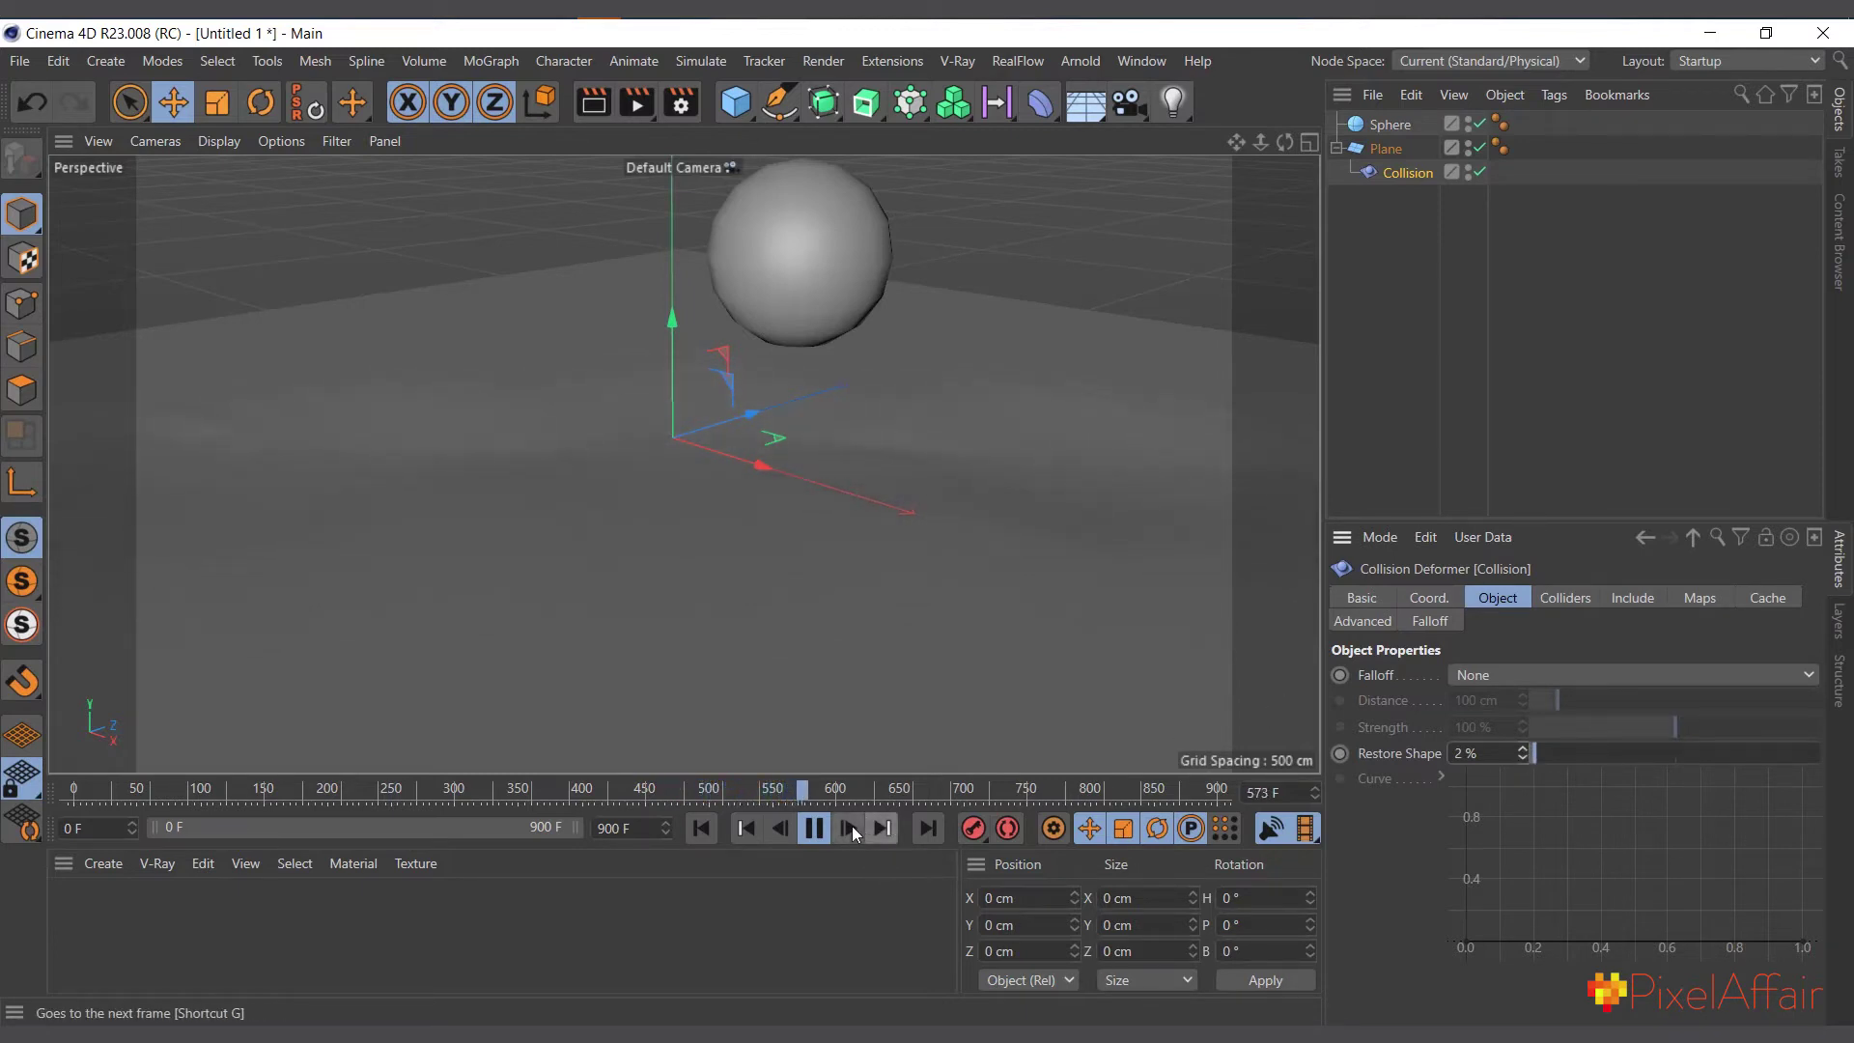
click(814, 829)
click(692, 826)
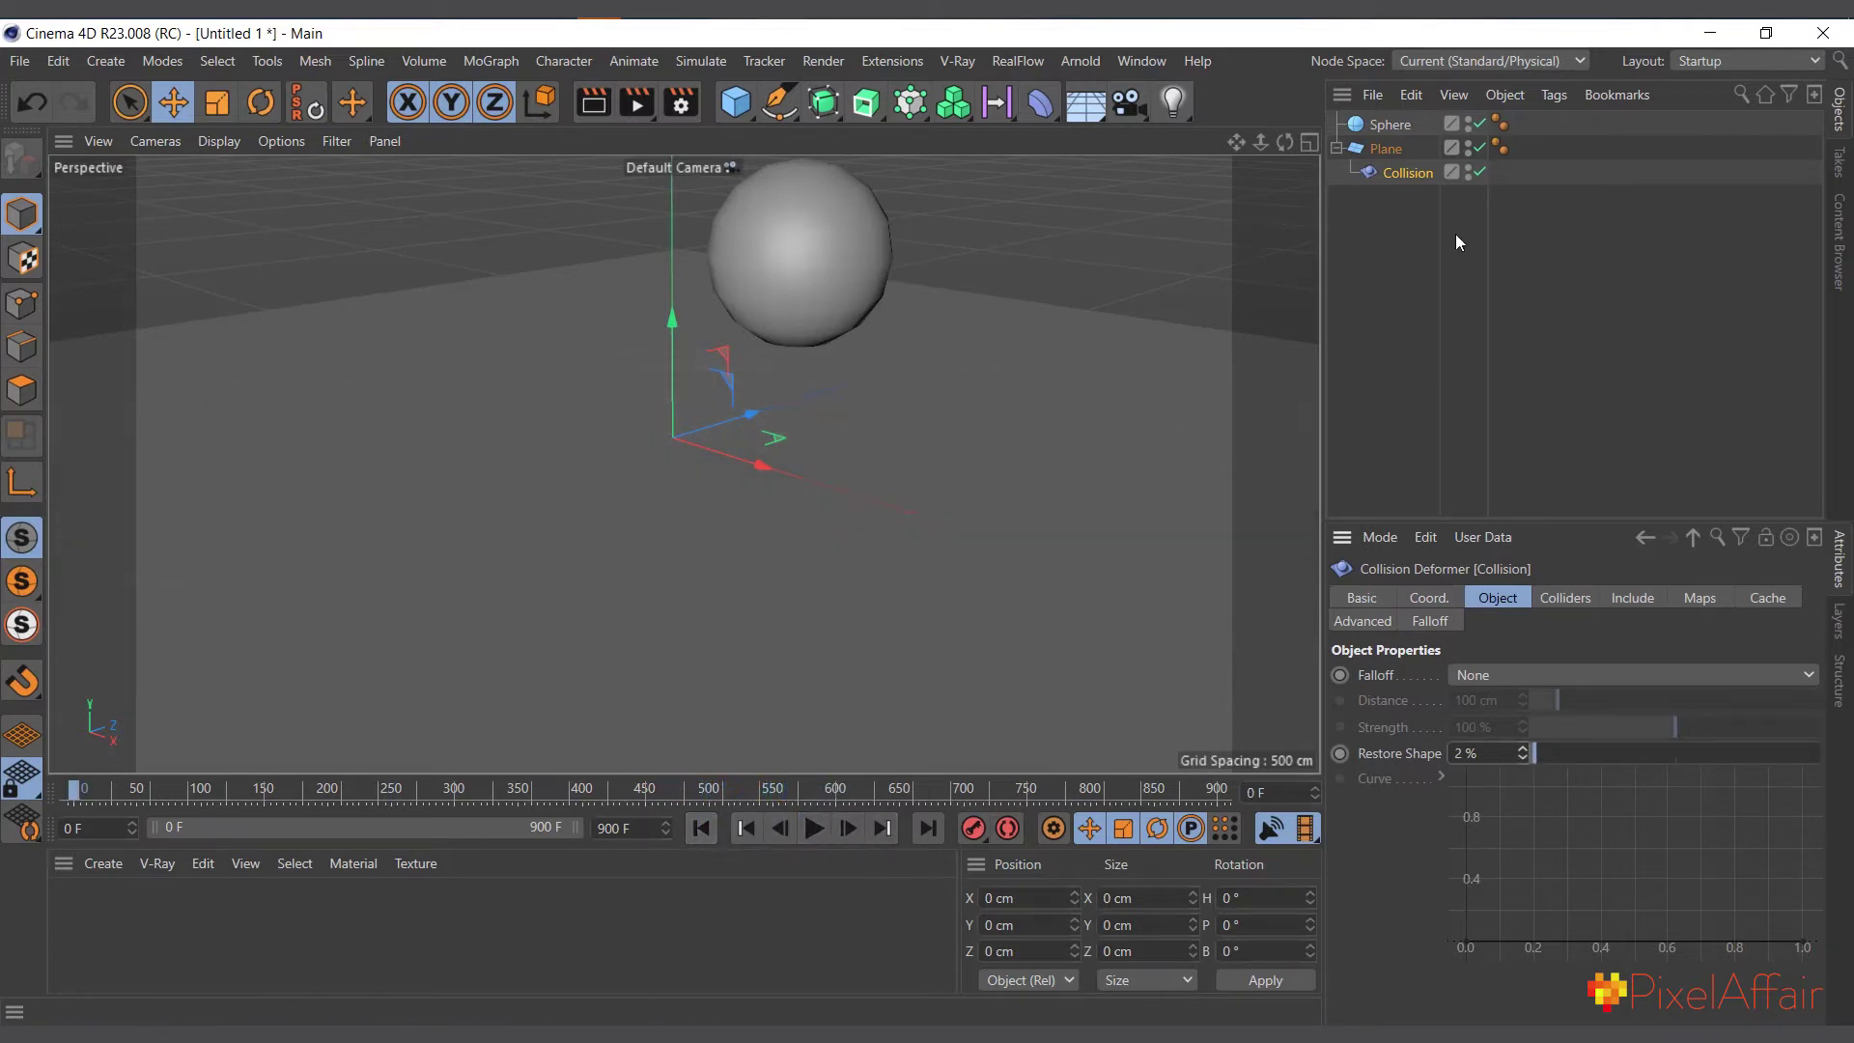
Reset the sphere's position to 0 and move it out to X 462 cm
click(1388, 126)
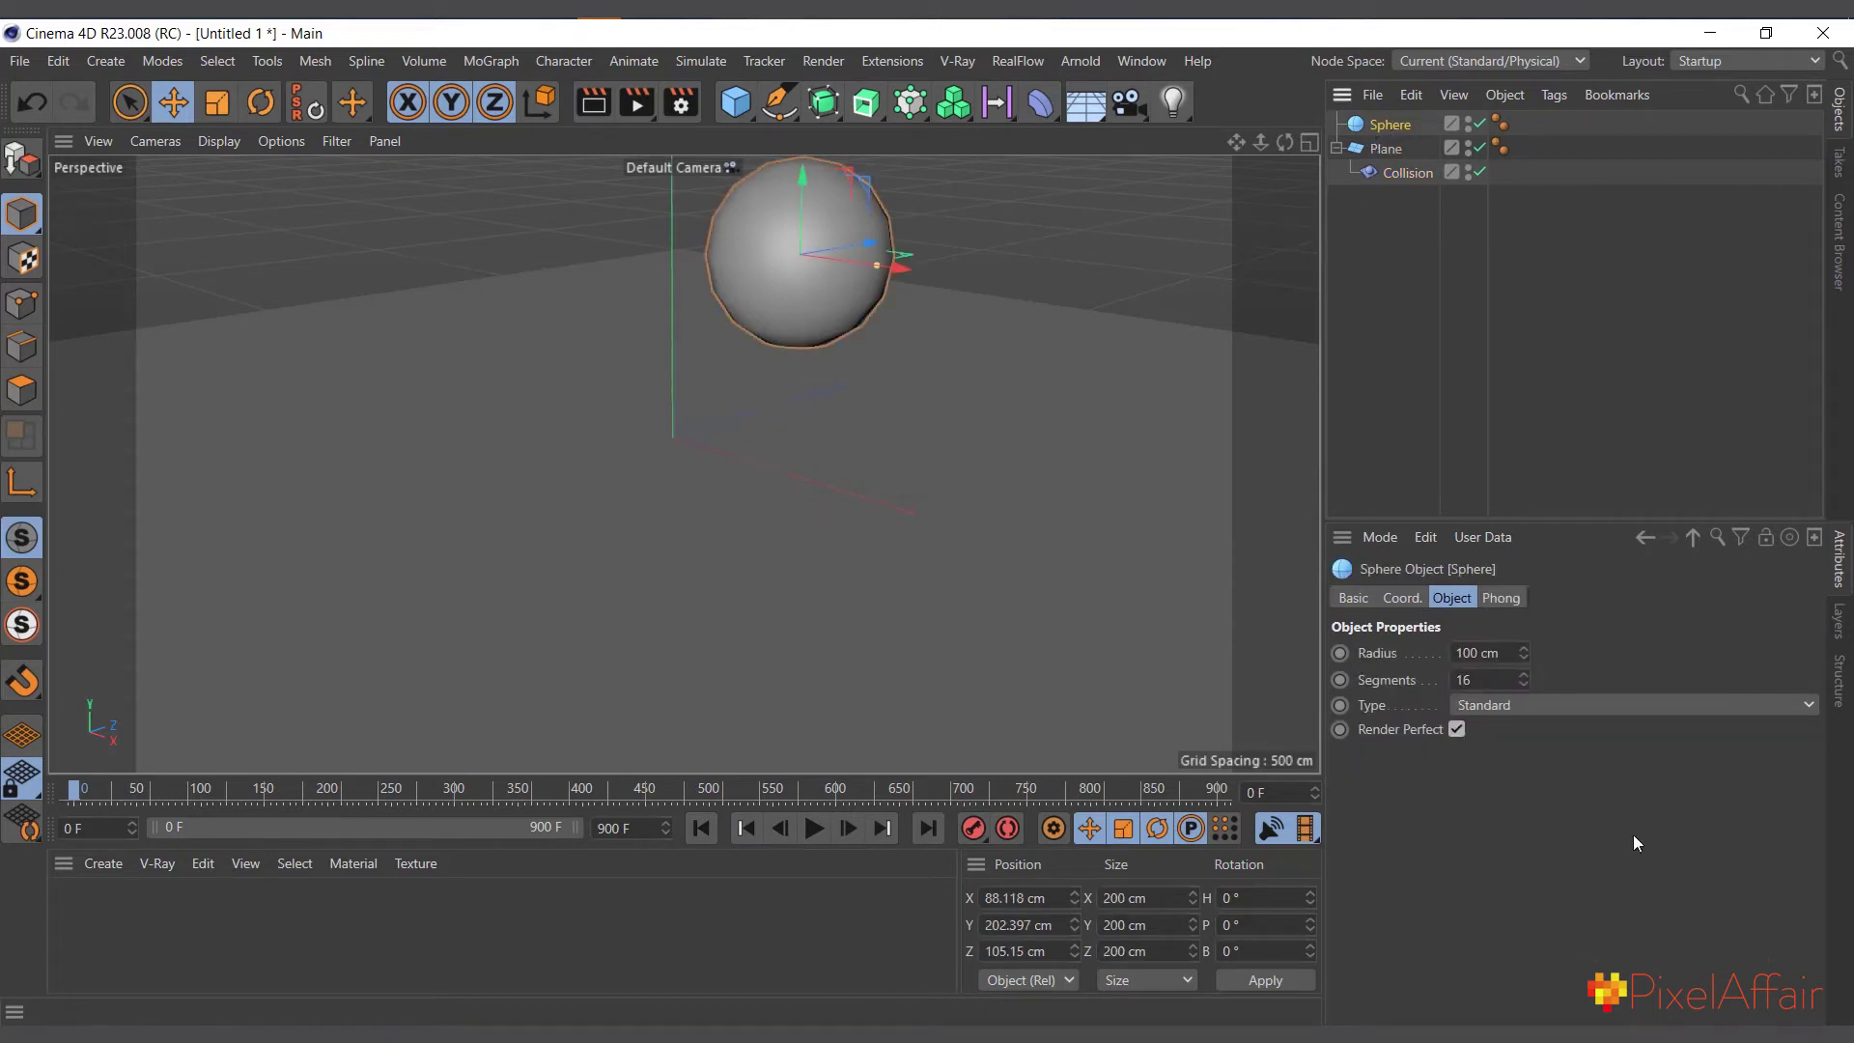
click(1402, 598)
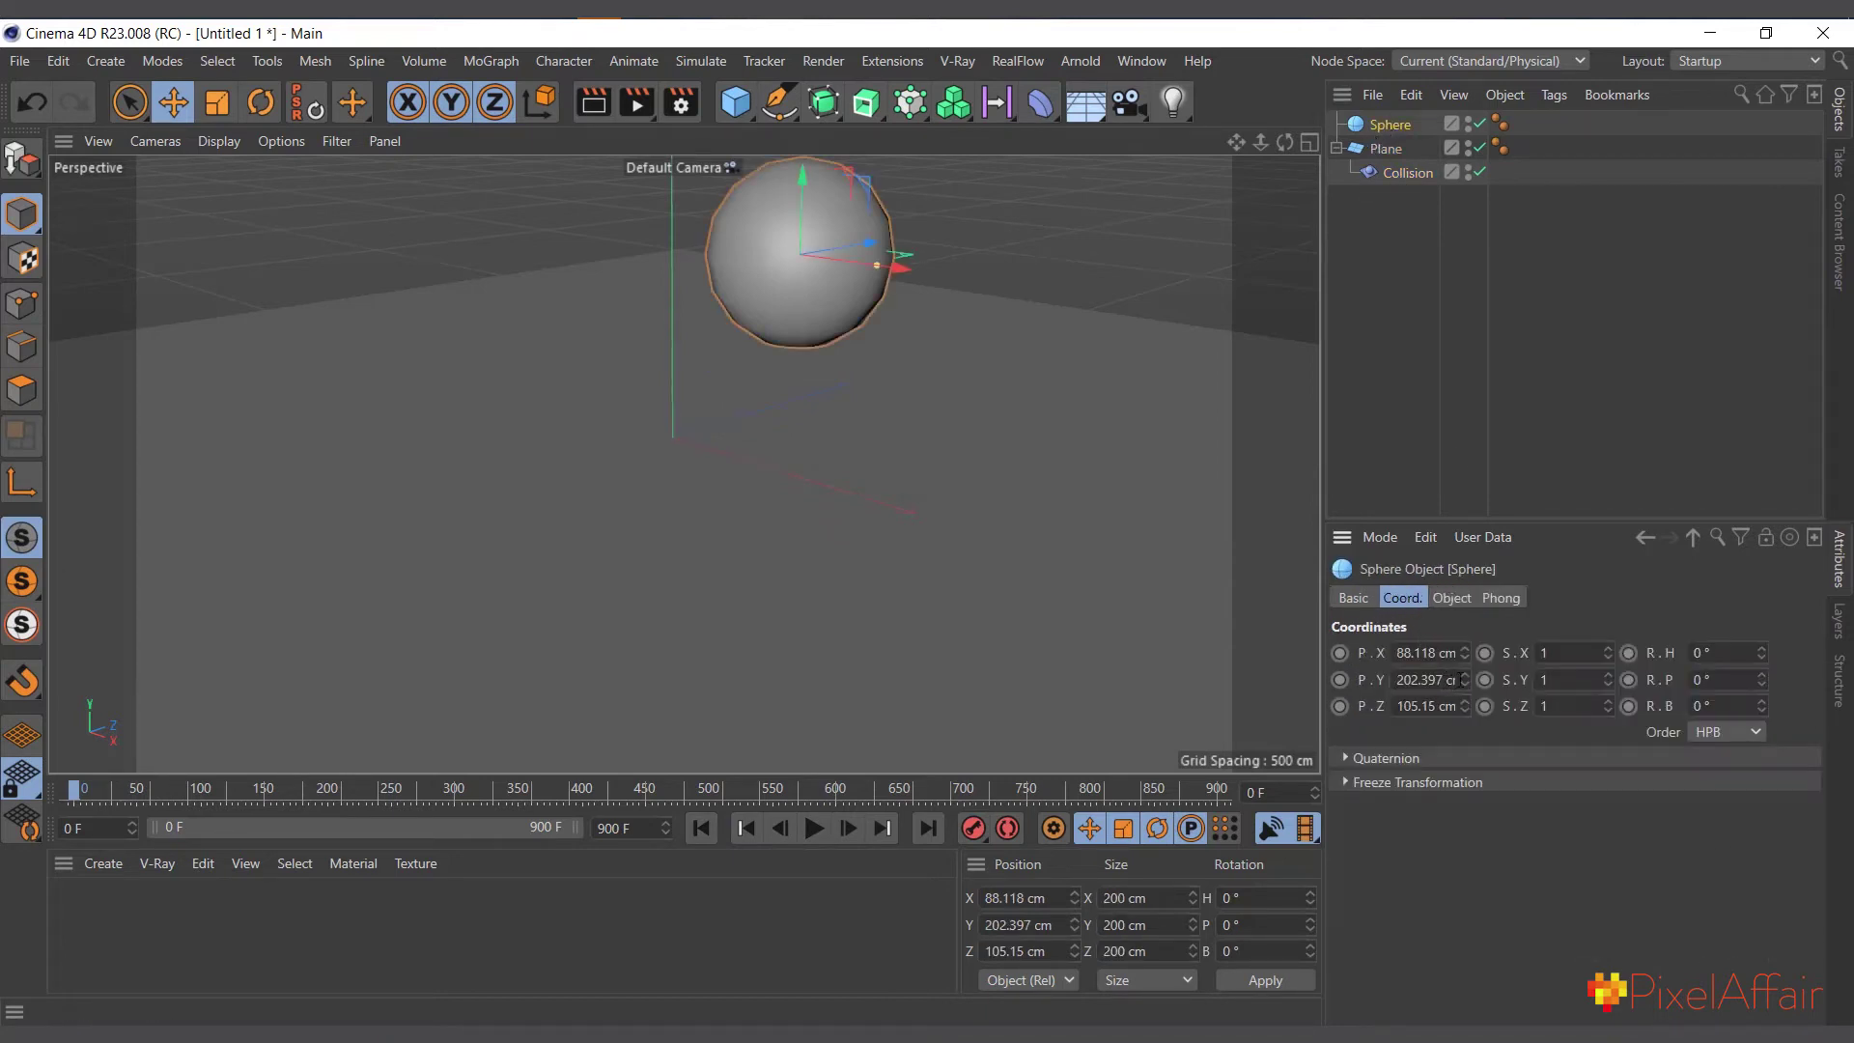
right_click(1461, 680)
click(1422, 681)
right_click(1462, 686)
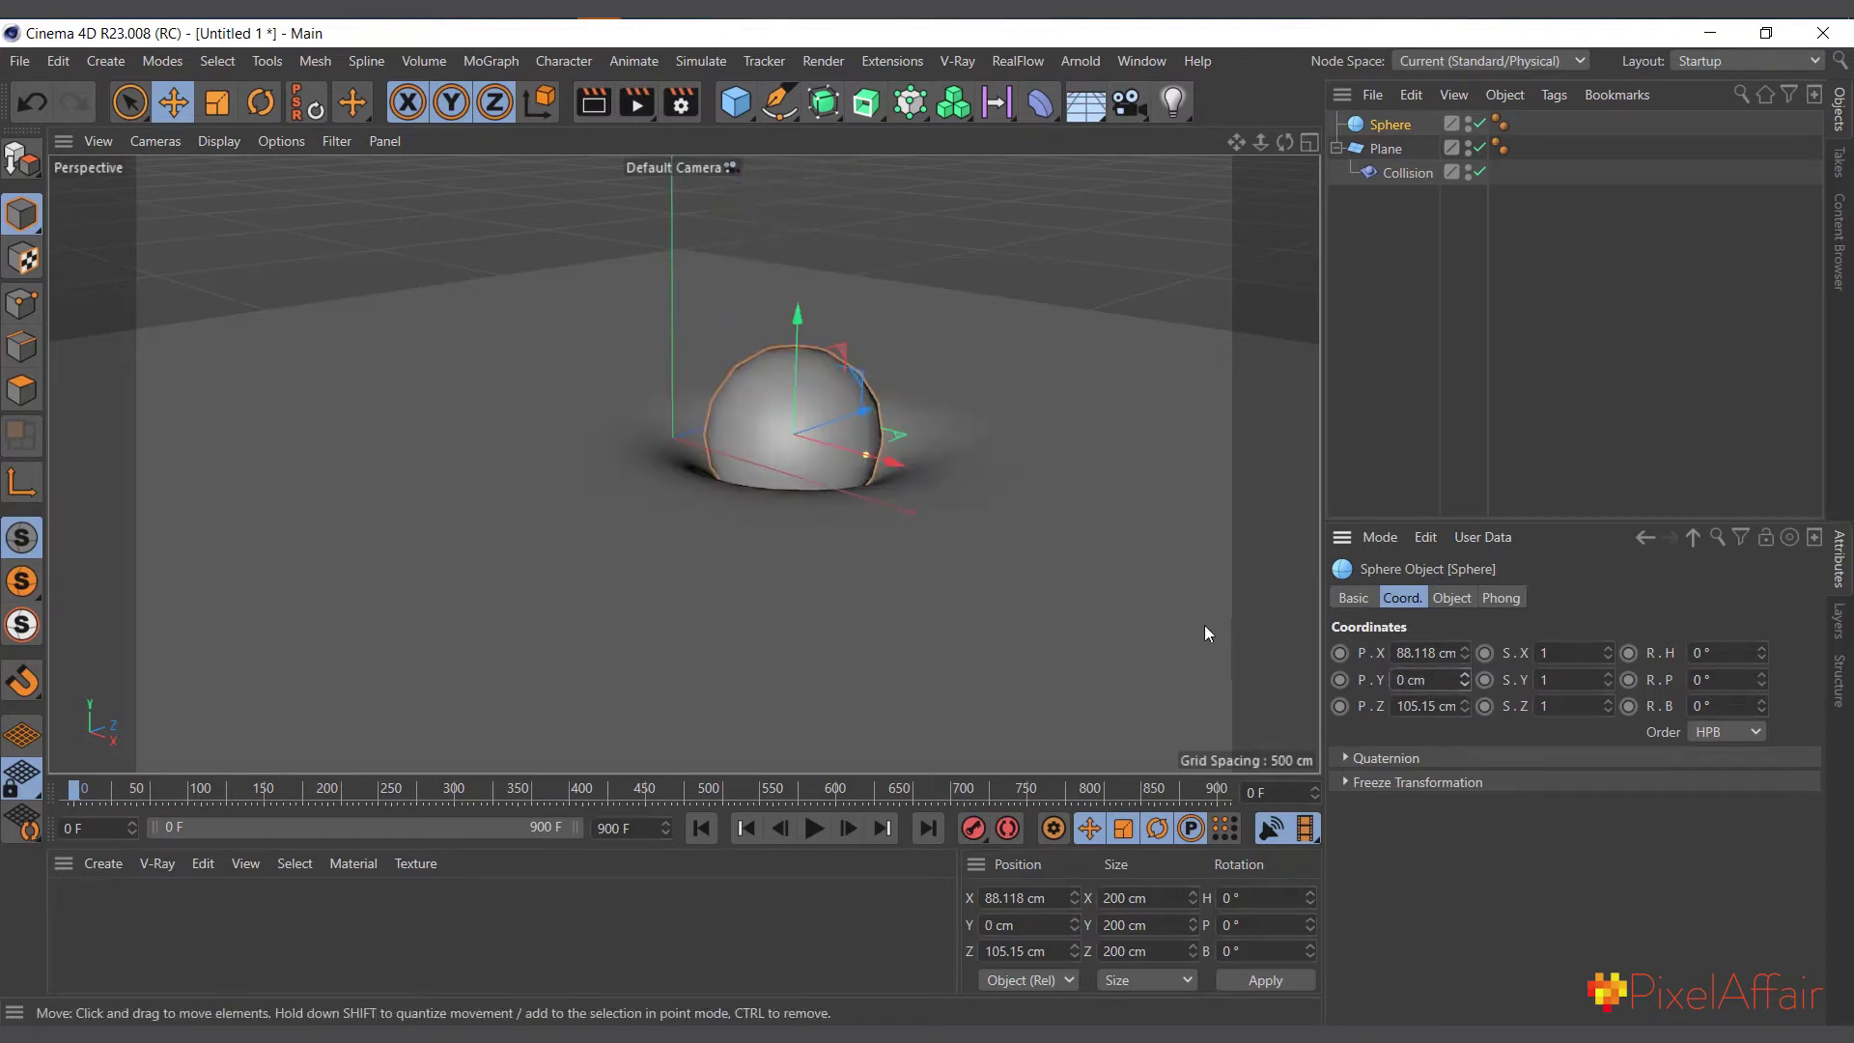
right_click(1466, 653)
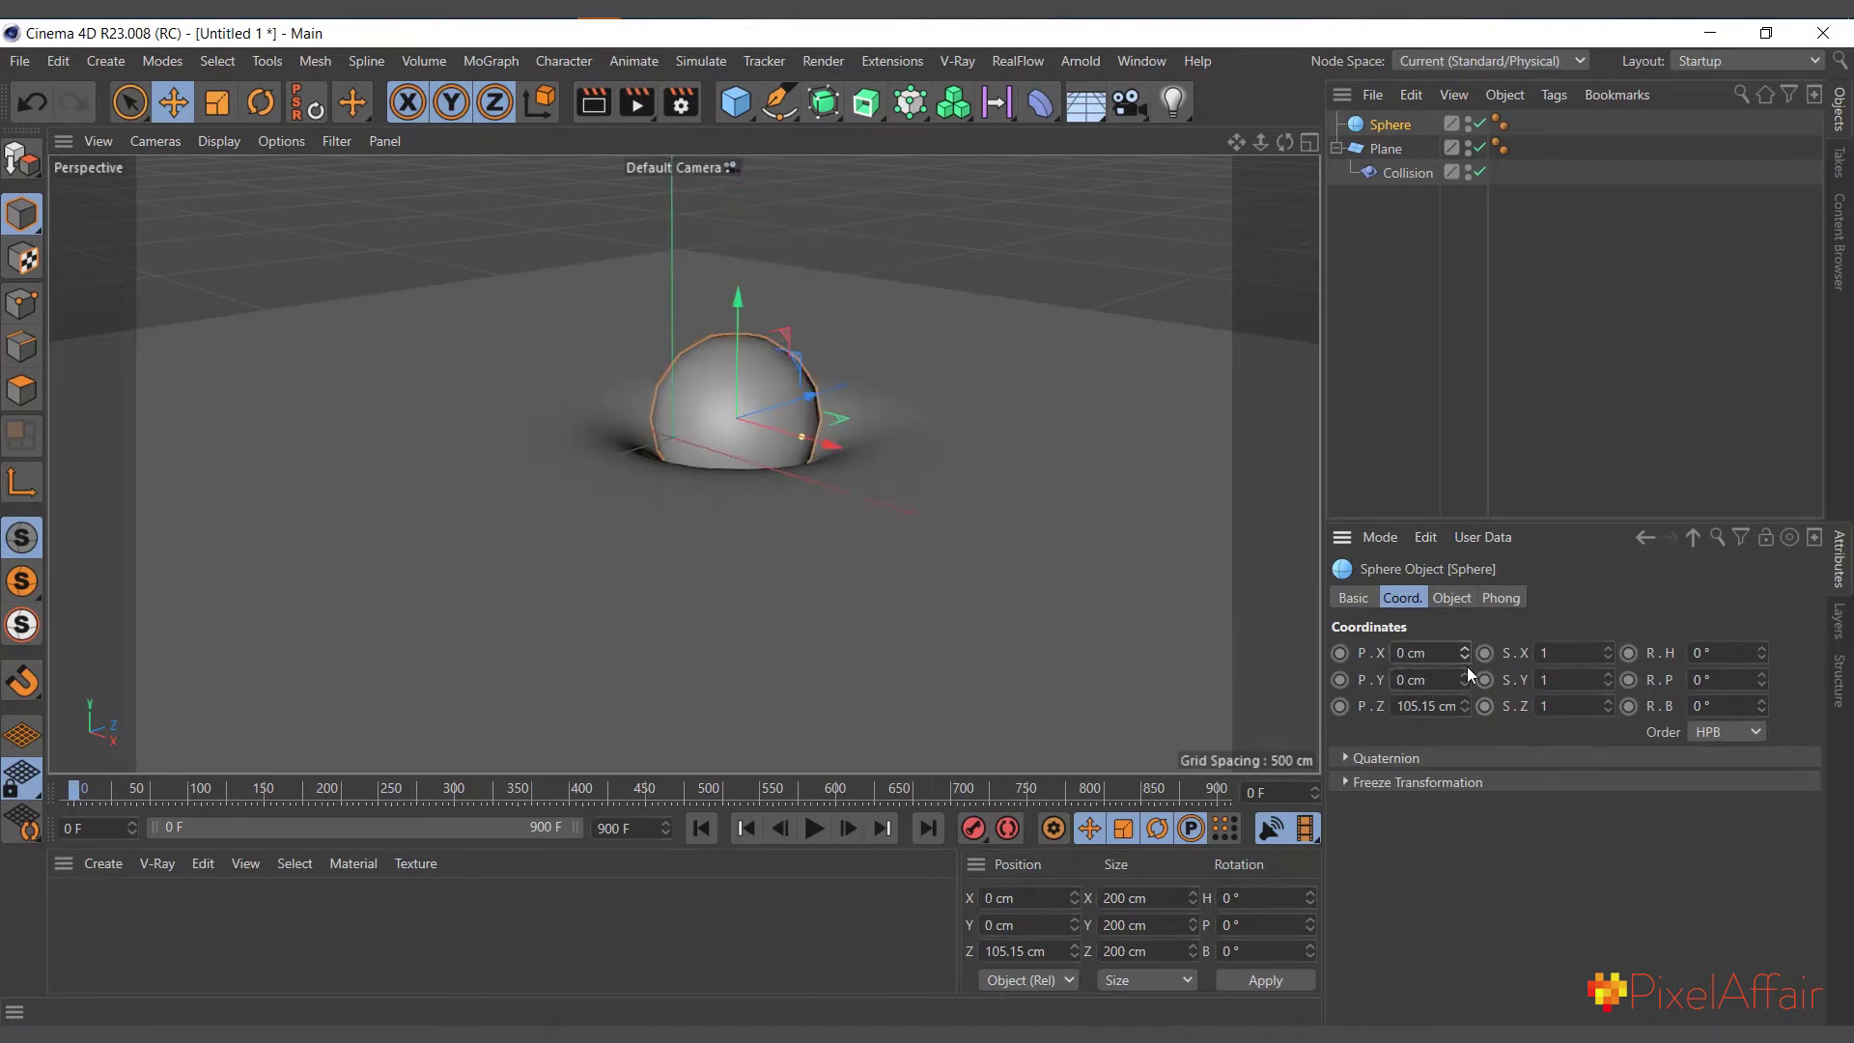
right_click(1466, 706)
drag(1462, 653, 1509, 653)
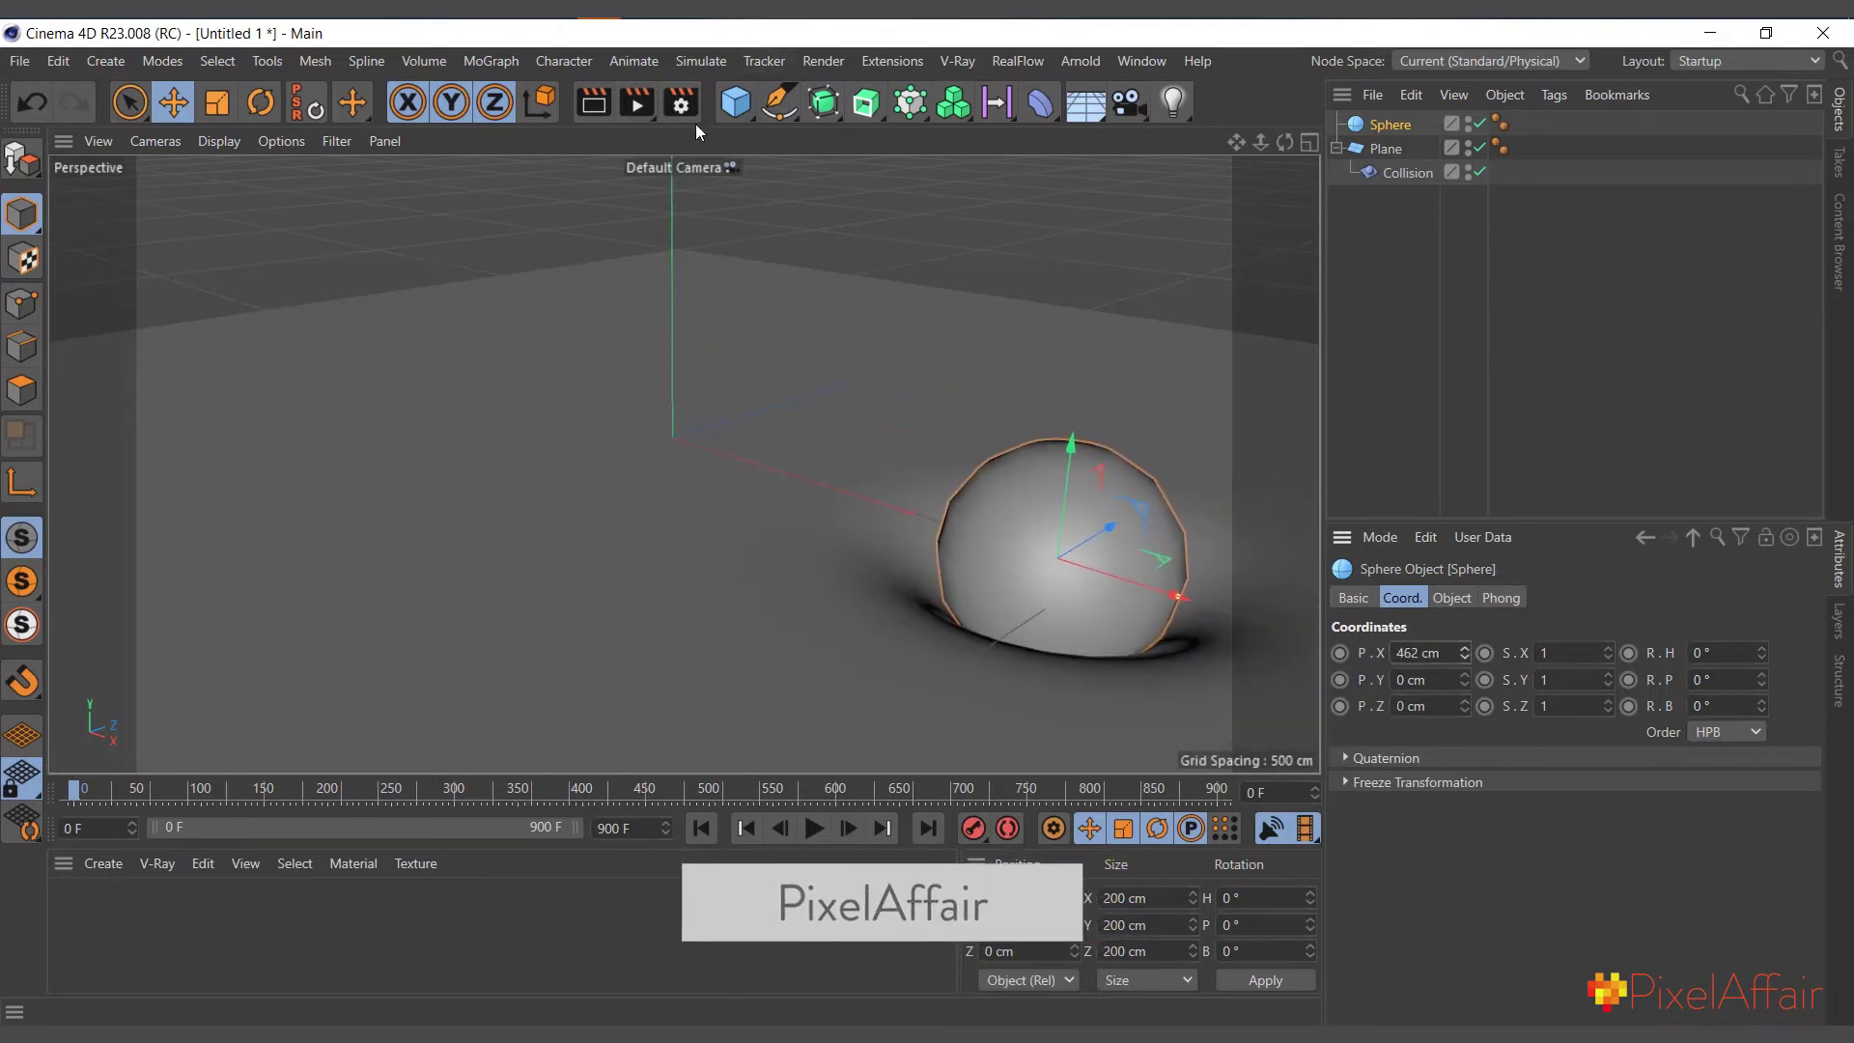
Add a Null and make the sphere its child
click(736, 101)
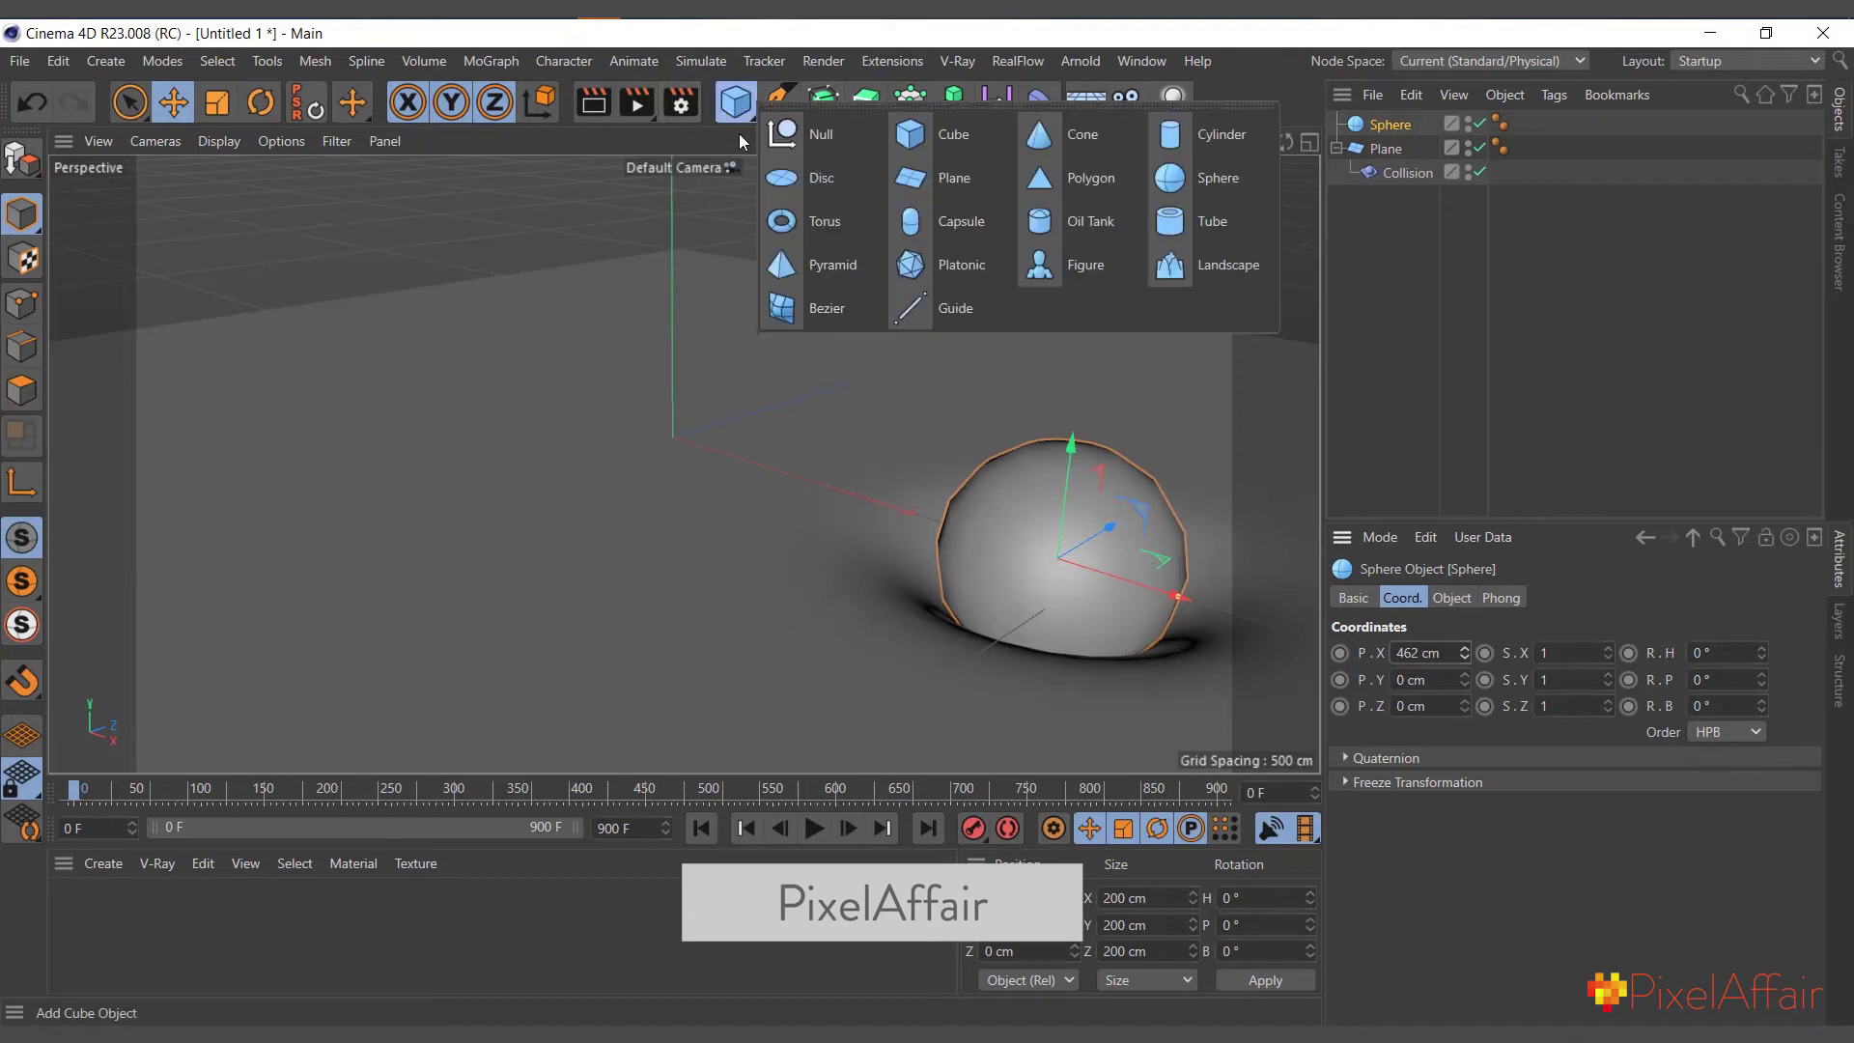
click(796, 139)
mouse_move(1388, 153)
mouse_down()
mouse_move(1407, 140)
mouse_move(1394, 125)
mouse_up()
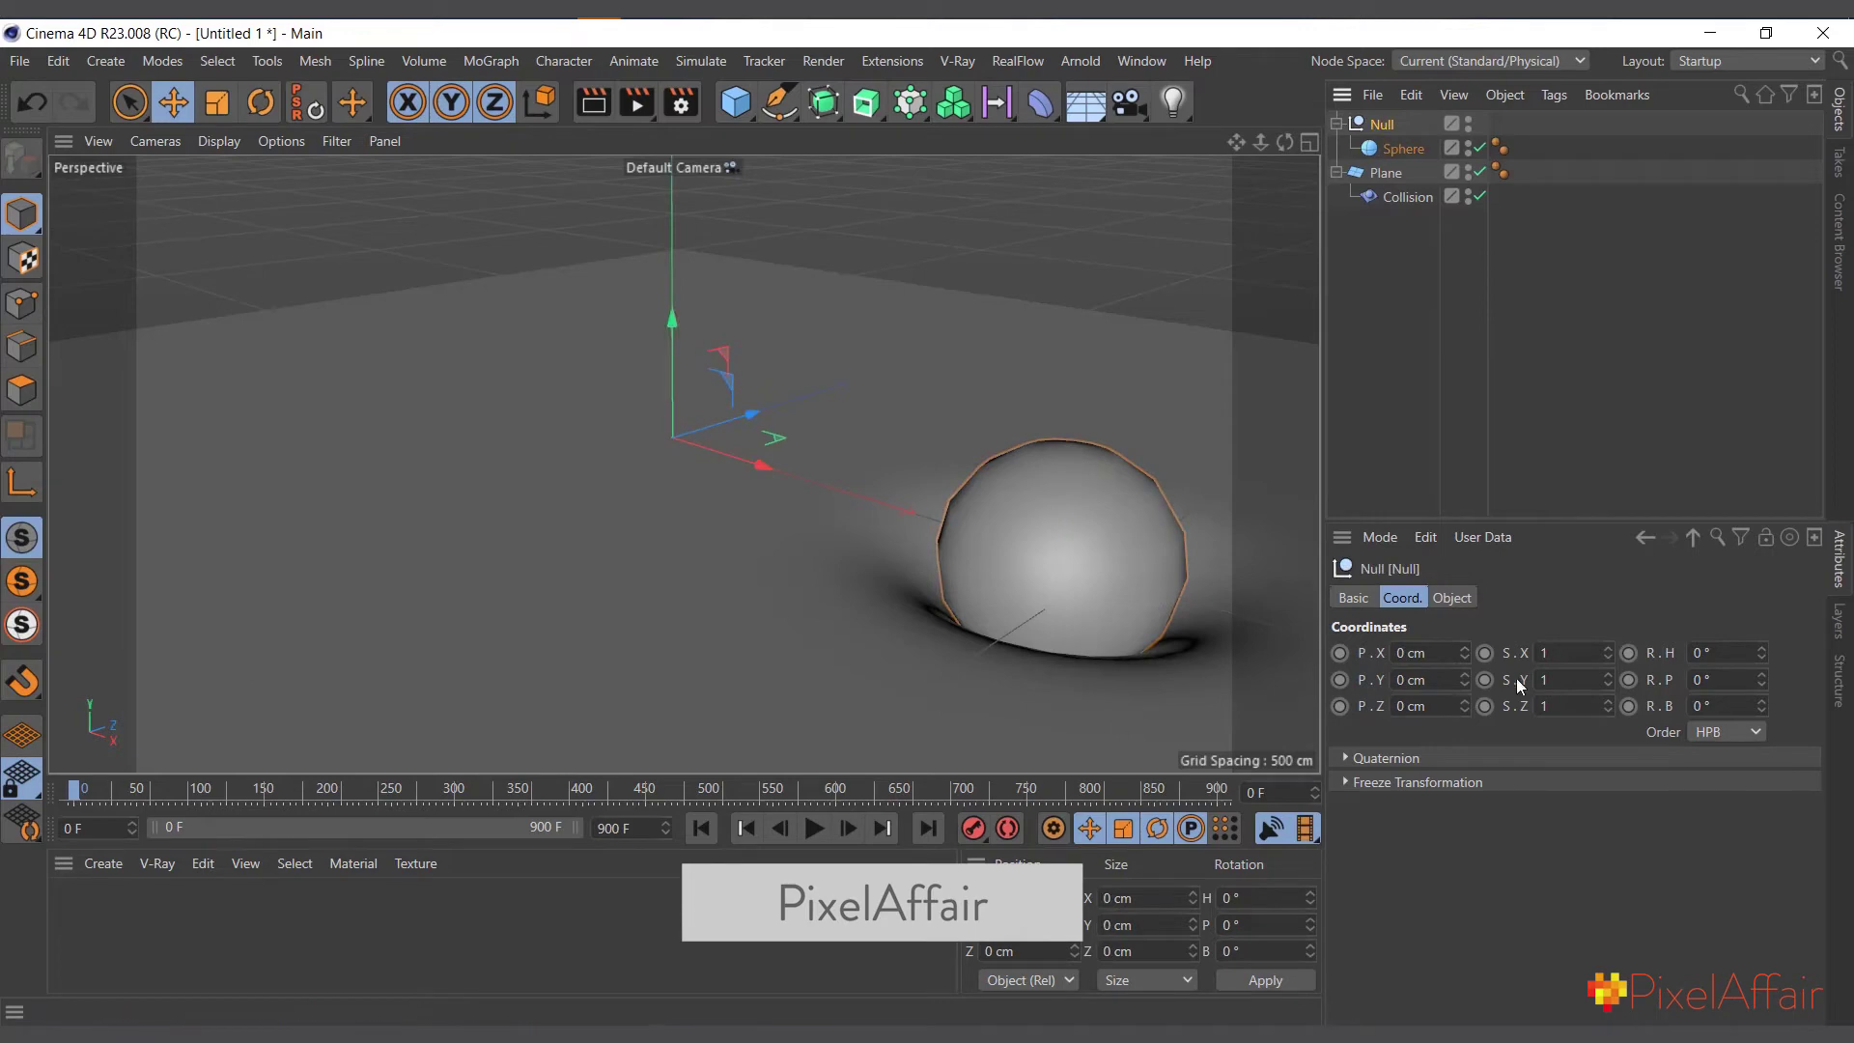
Keyframe the Null's heading at 0° on frame 0 and 362° on frame 91
ctrl+click(1628, 653)
drag(222, 784, 189, 791)
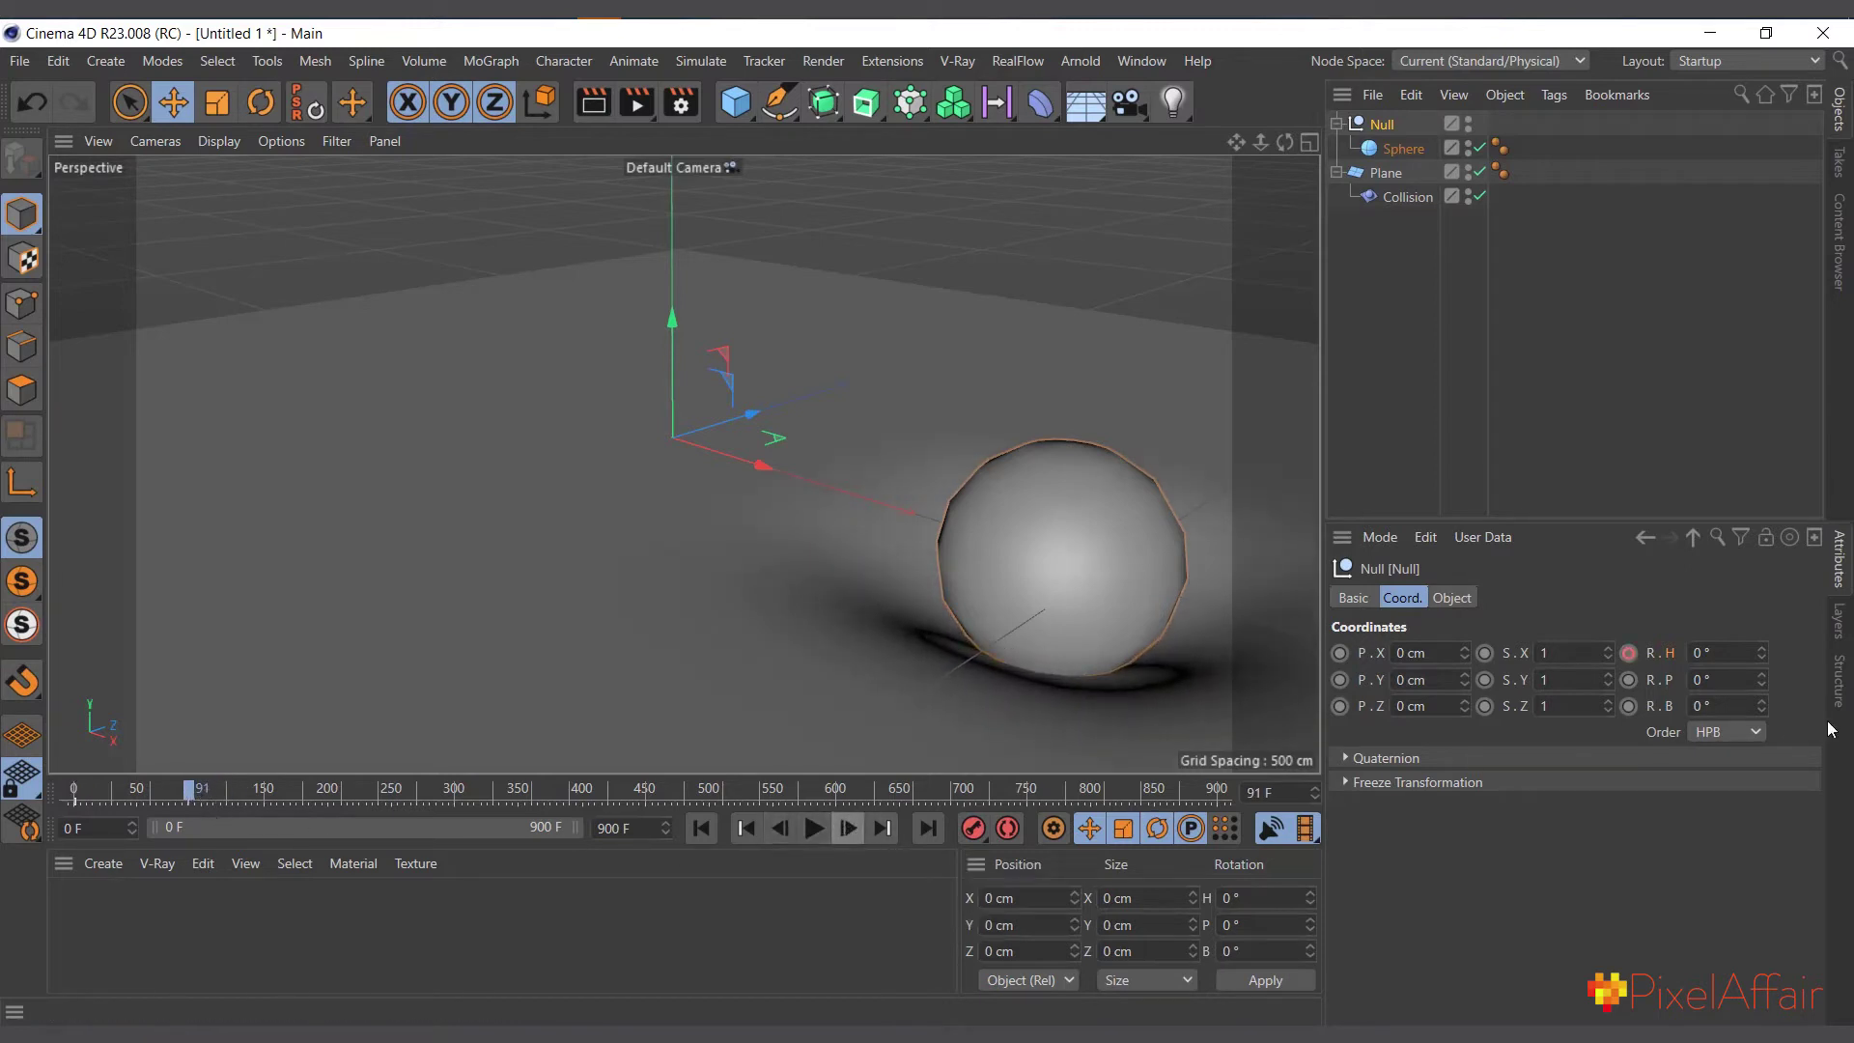
drag(1763, 653, 1820, 653)
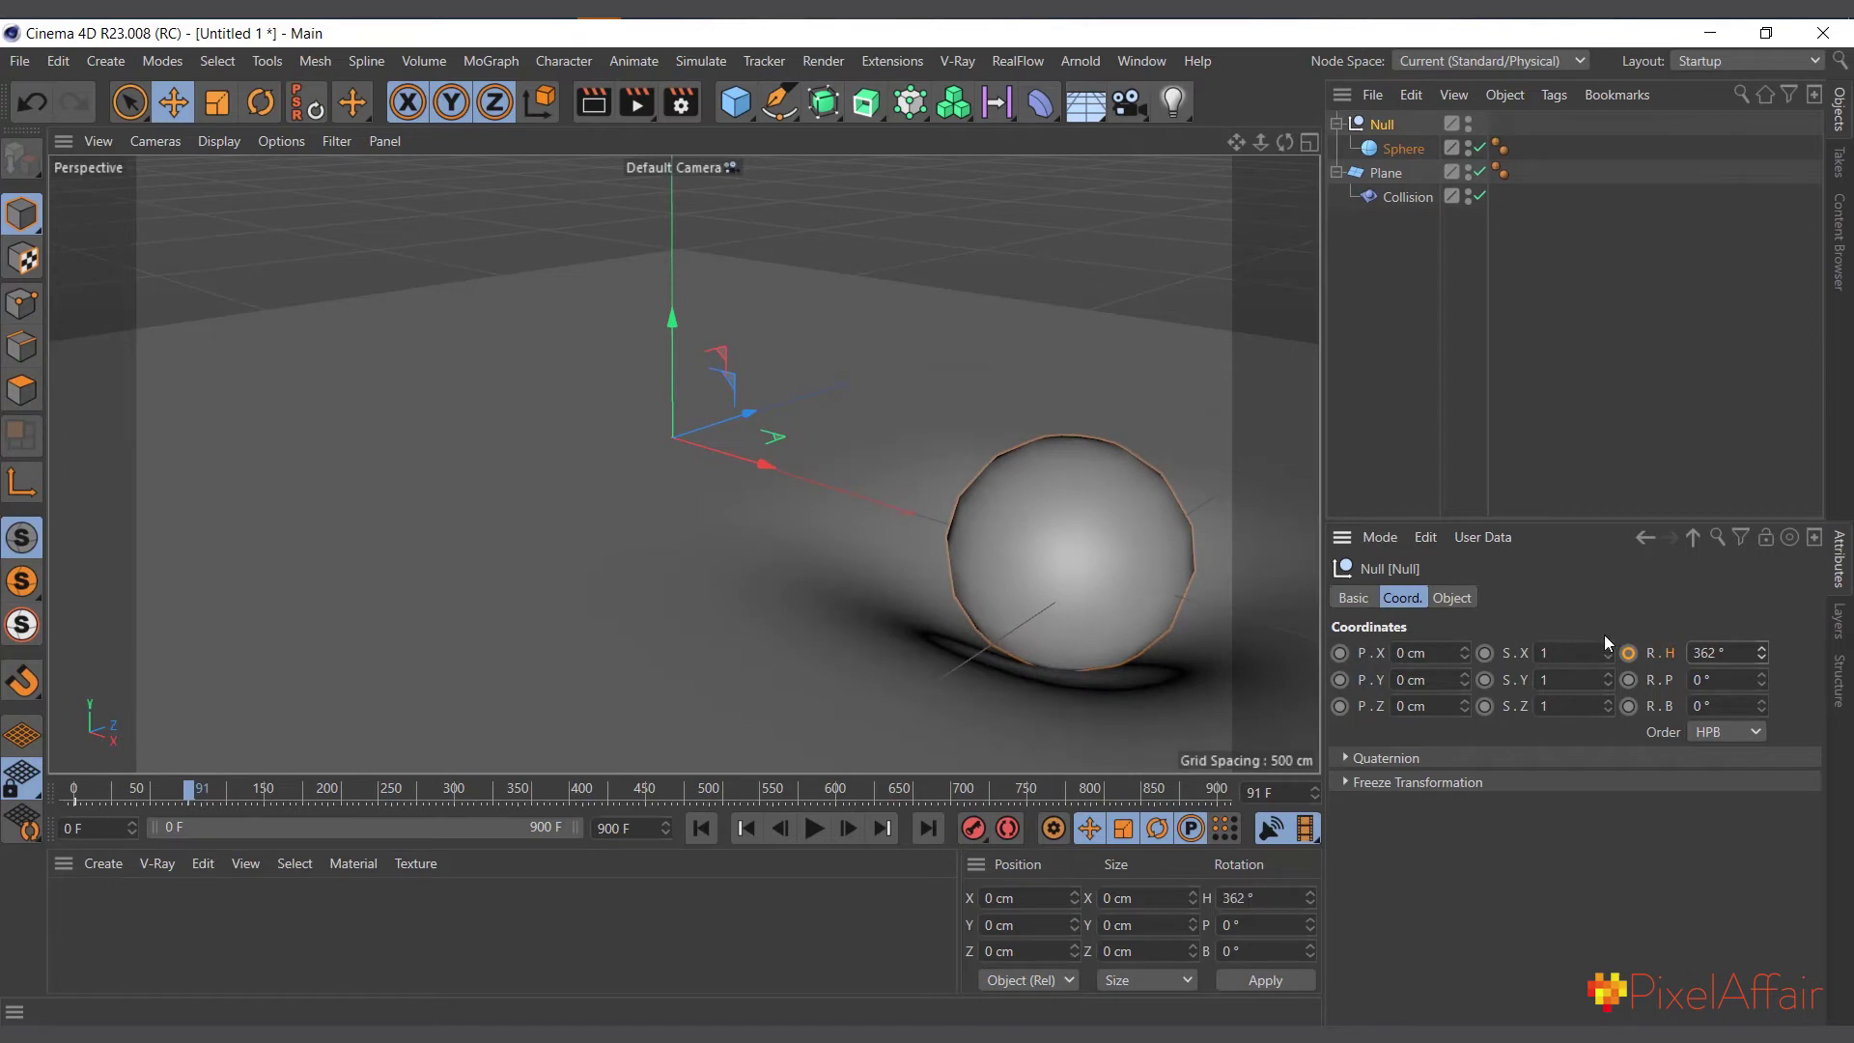
click(1630, 653)
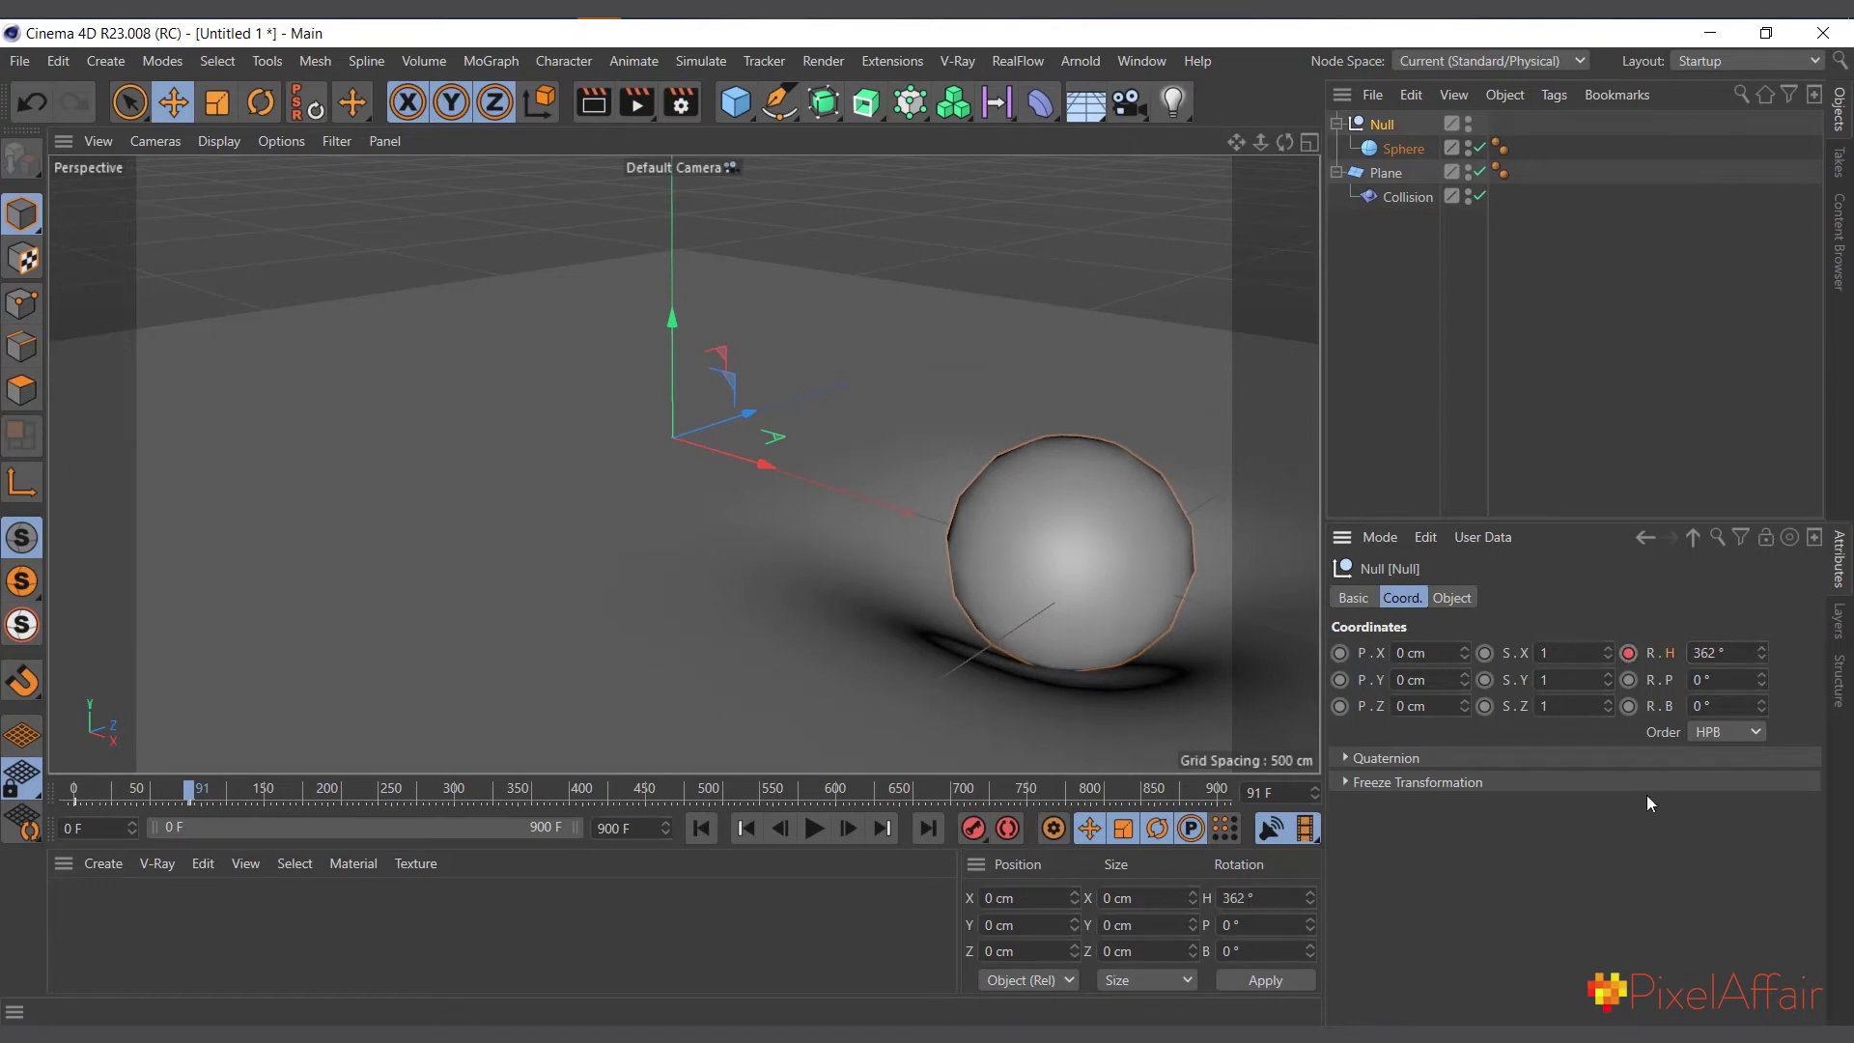
Play the orbiting sphere animation from the start to preview the dent
click(702, 828)
click(817, 830)
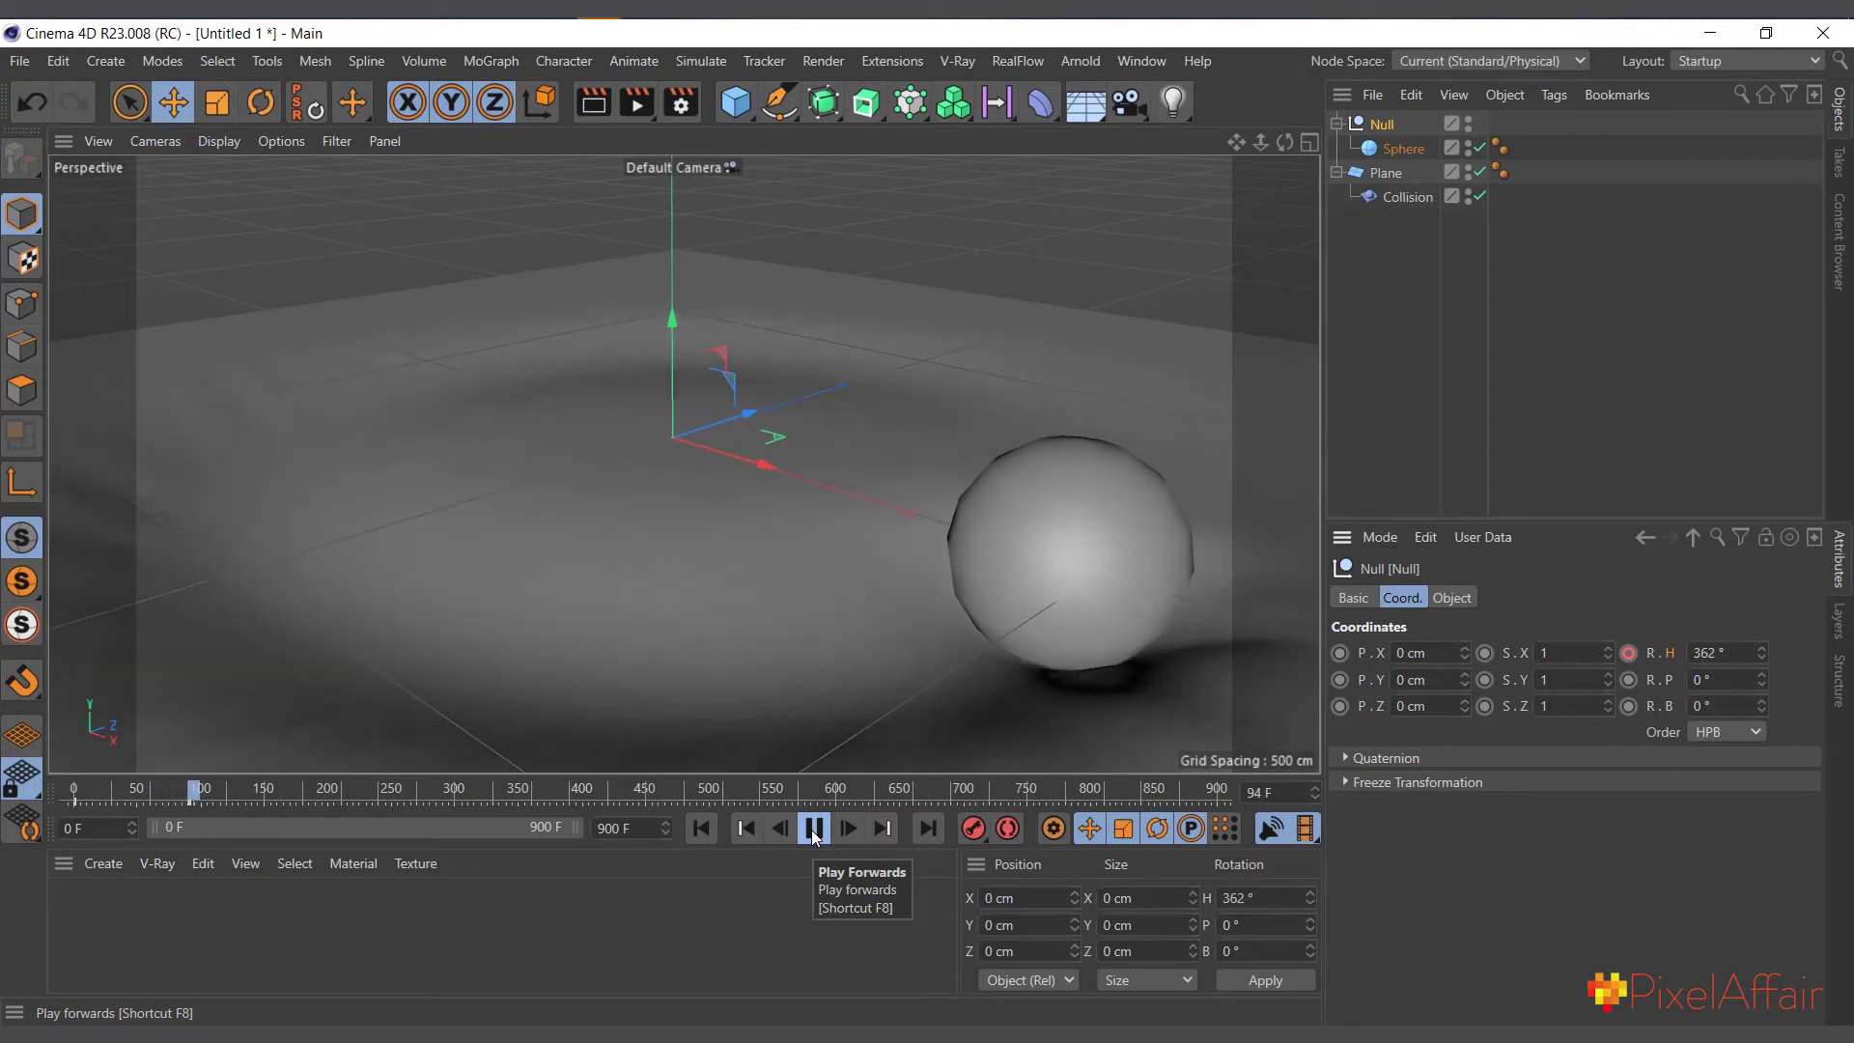
click(701, 827)
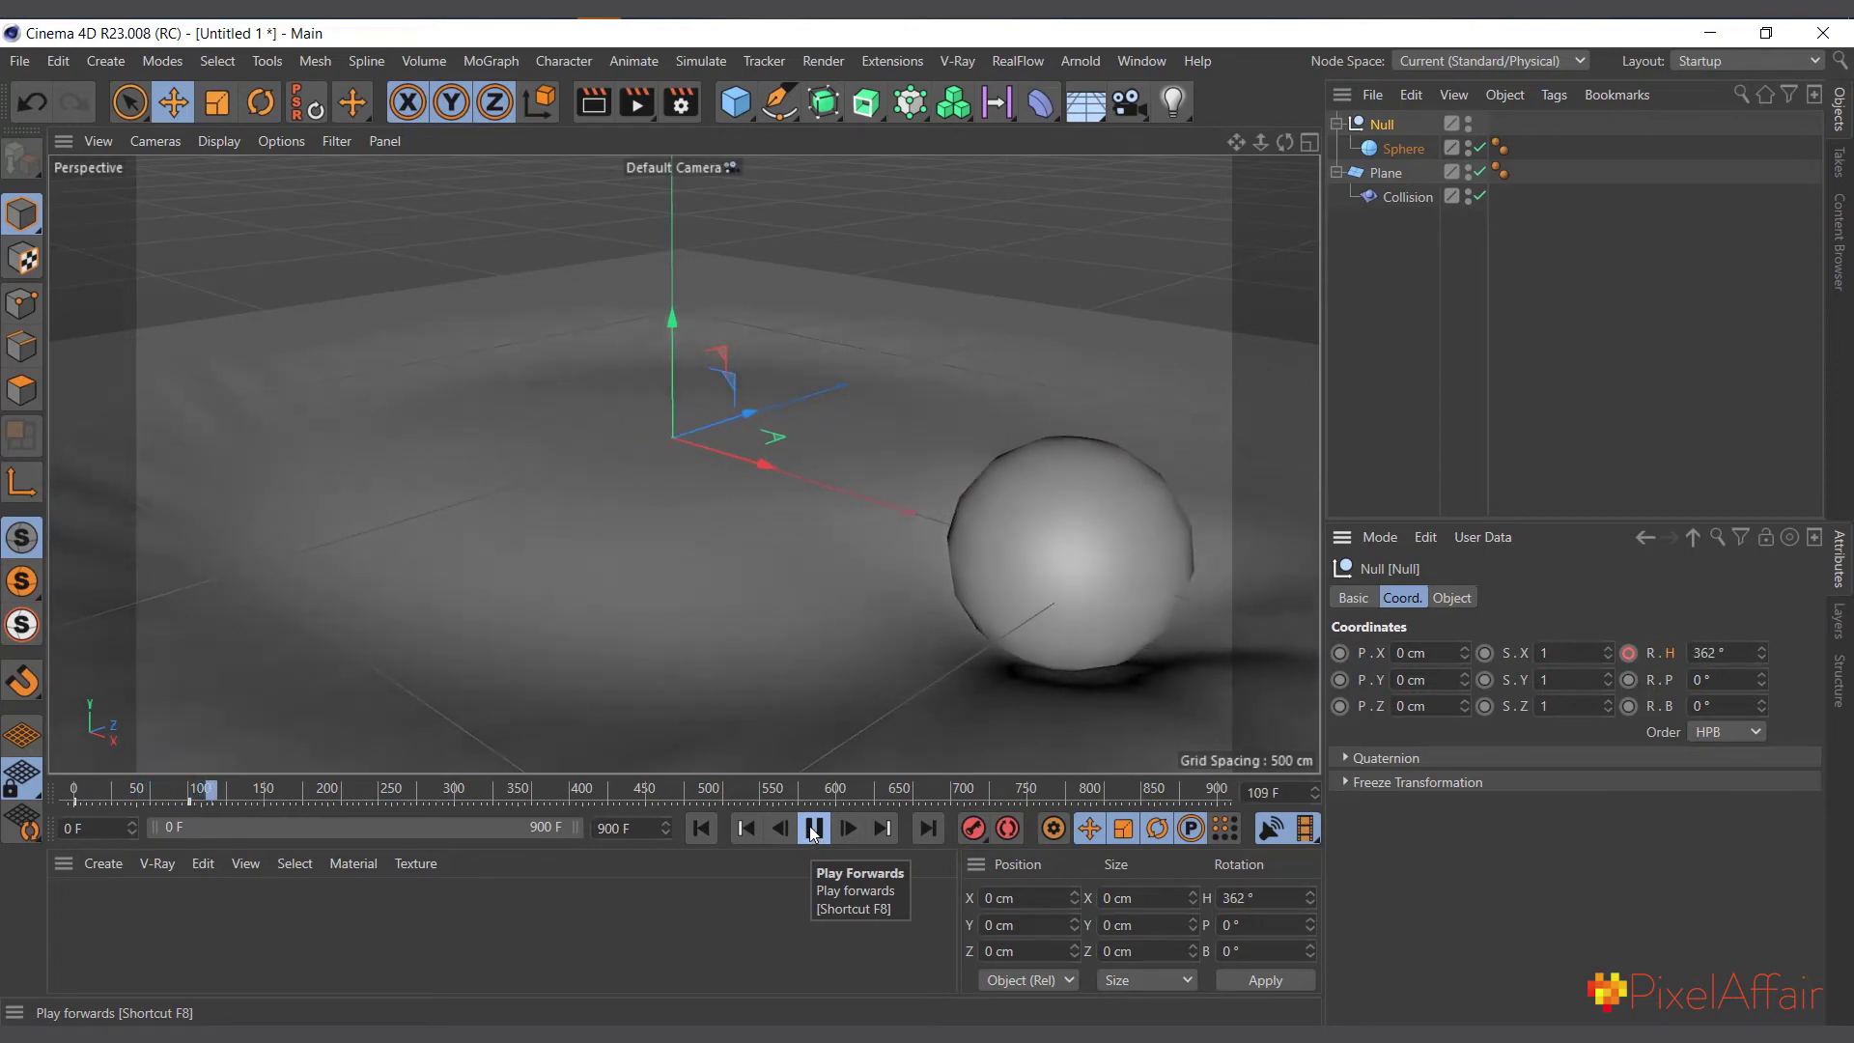
click(811, 827)
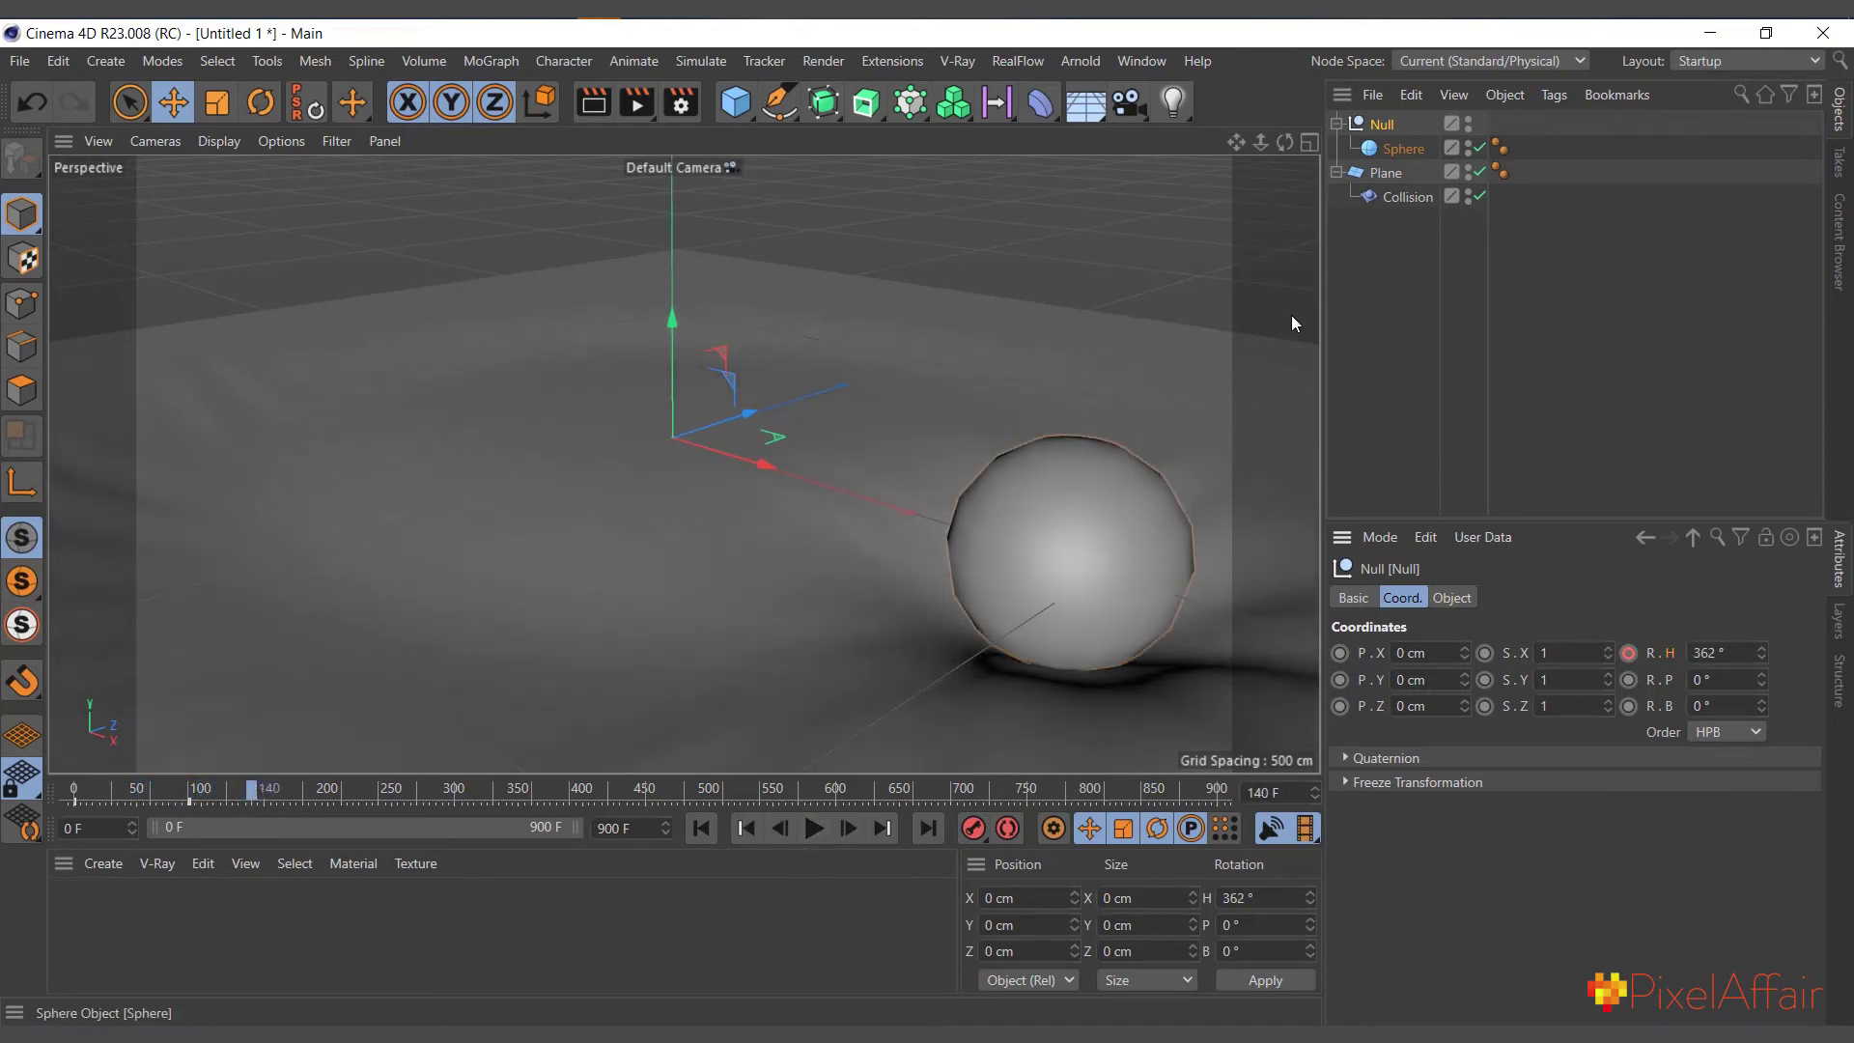
click(699, 828)
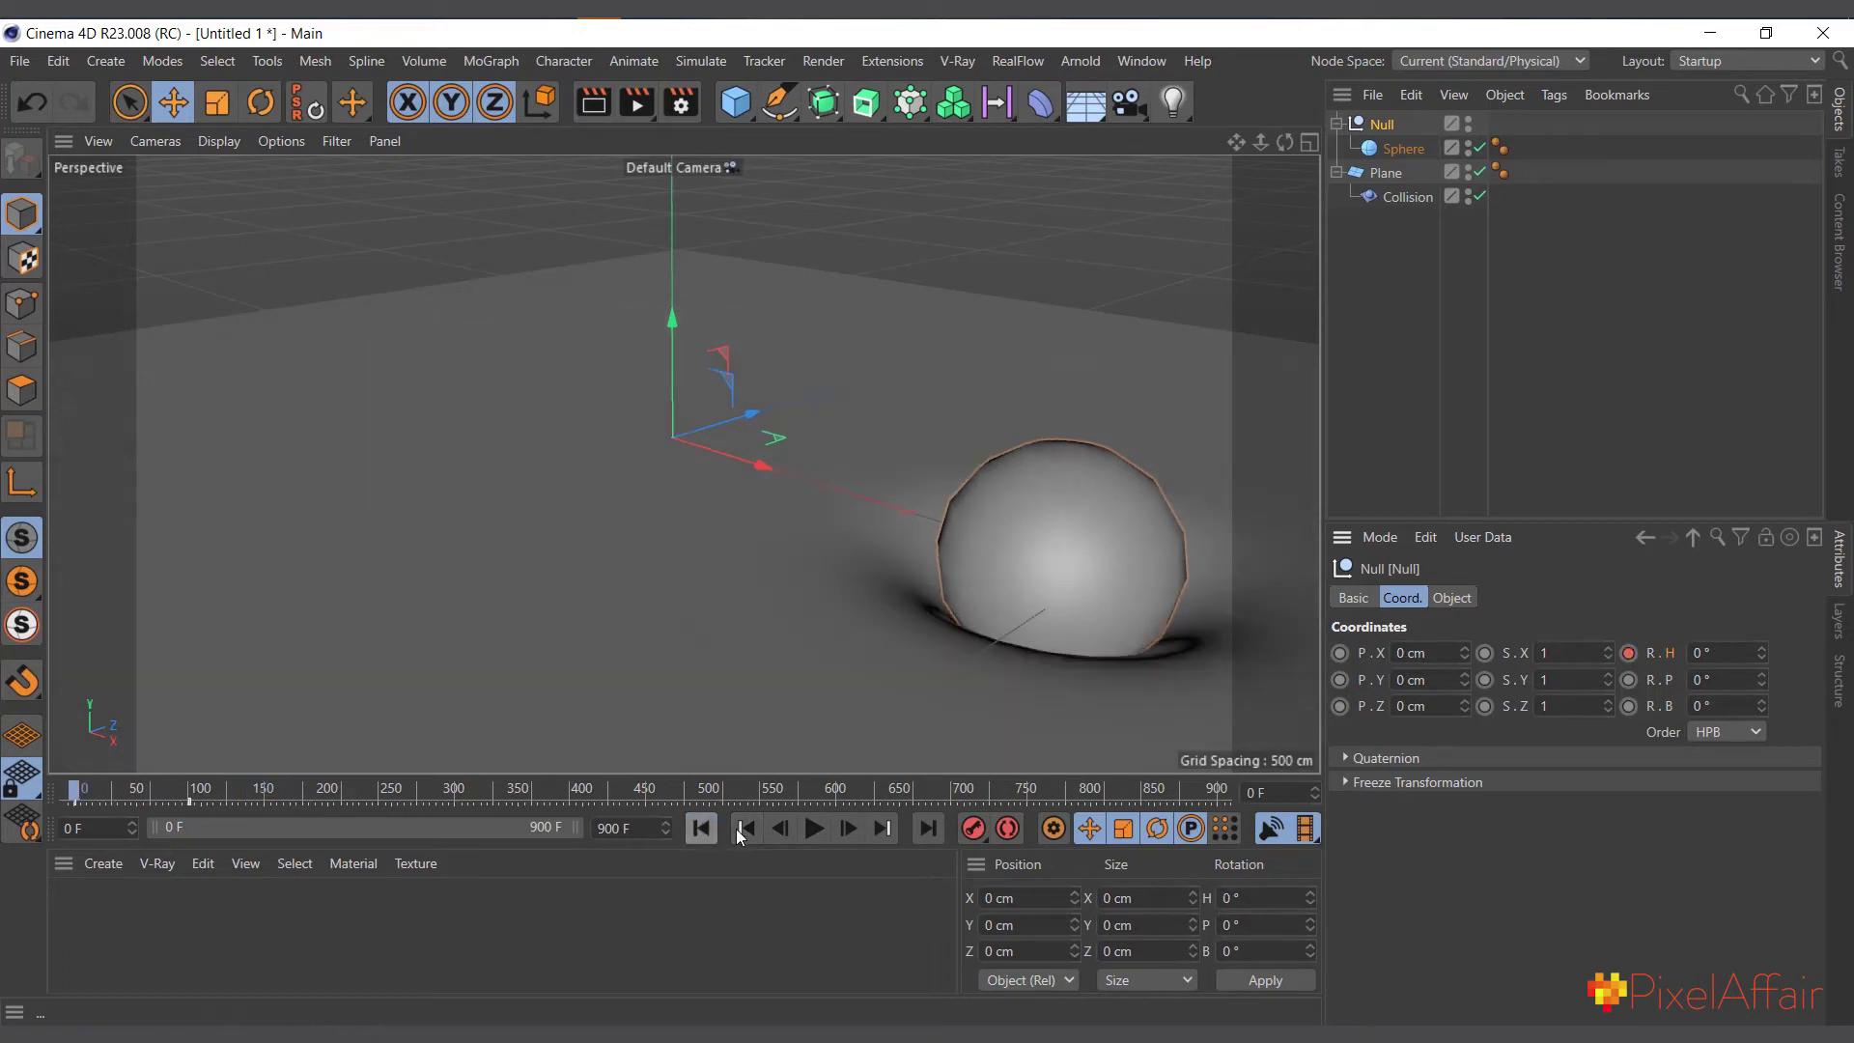
click(814, 830)
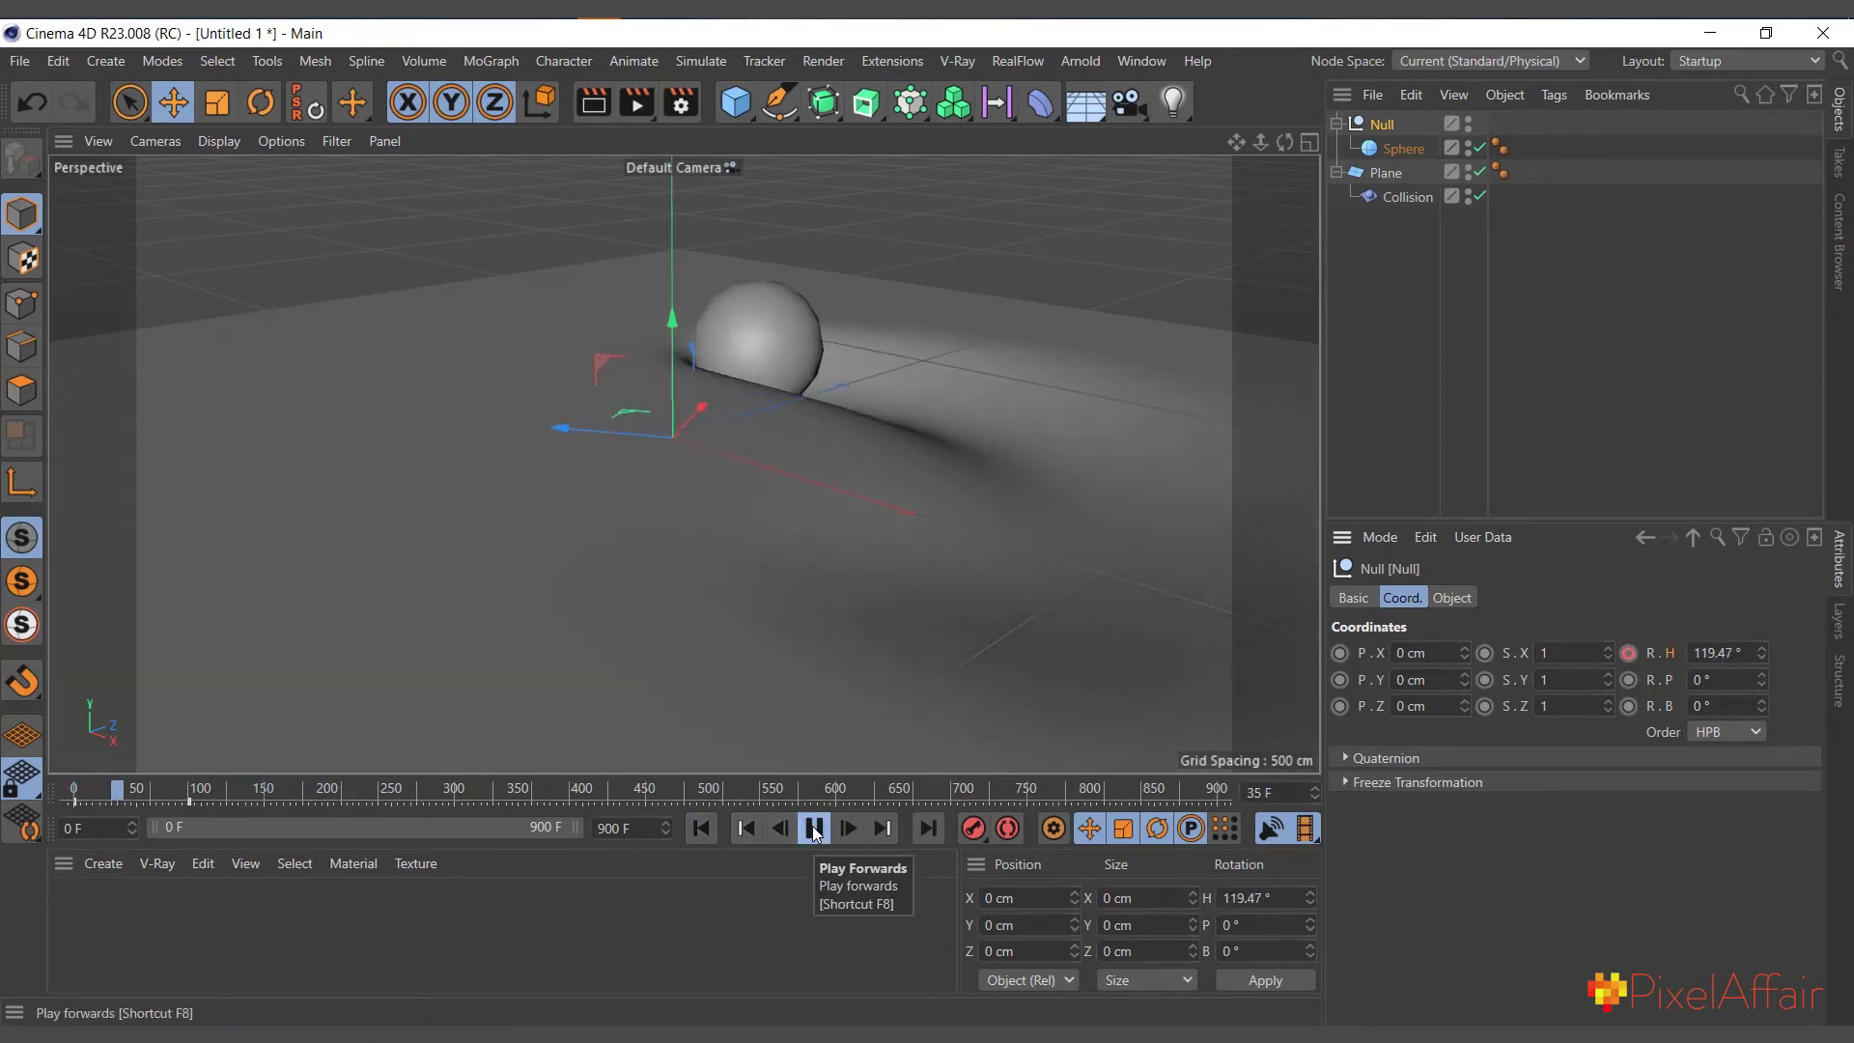
click(814, 829)
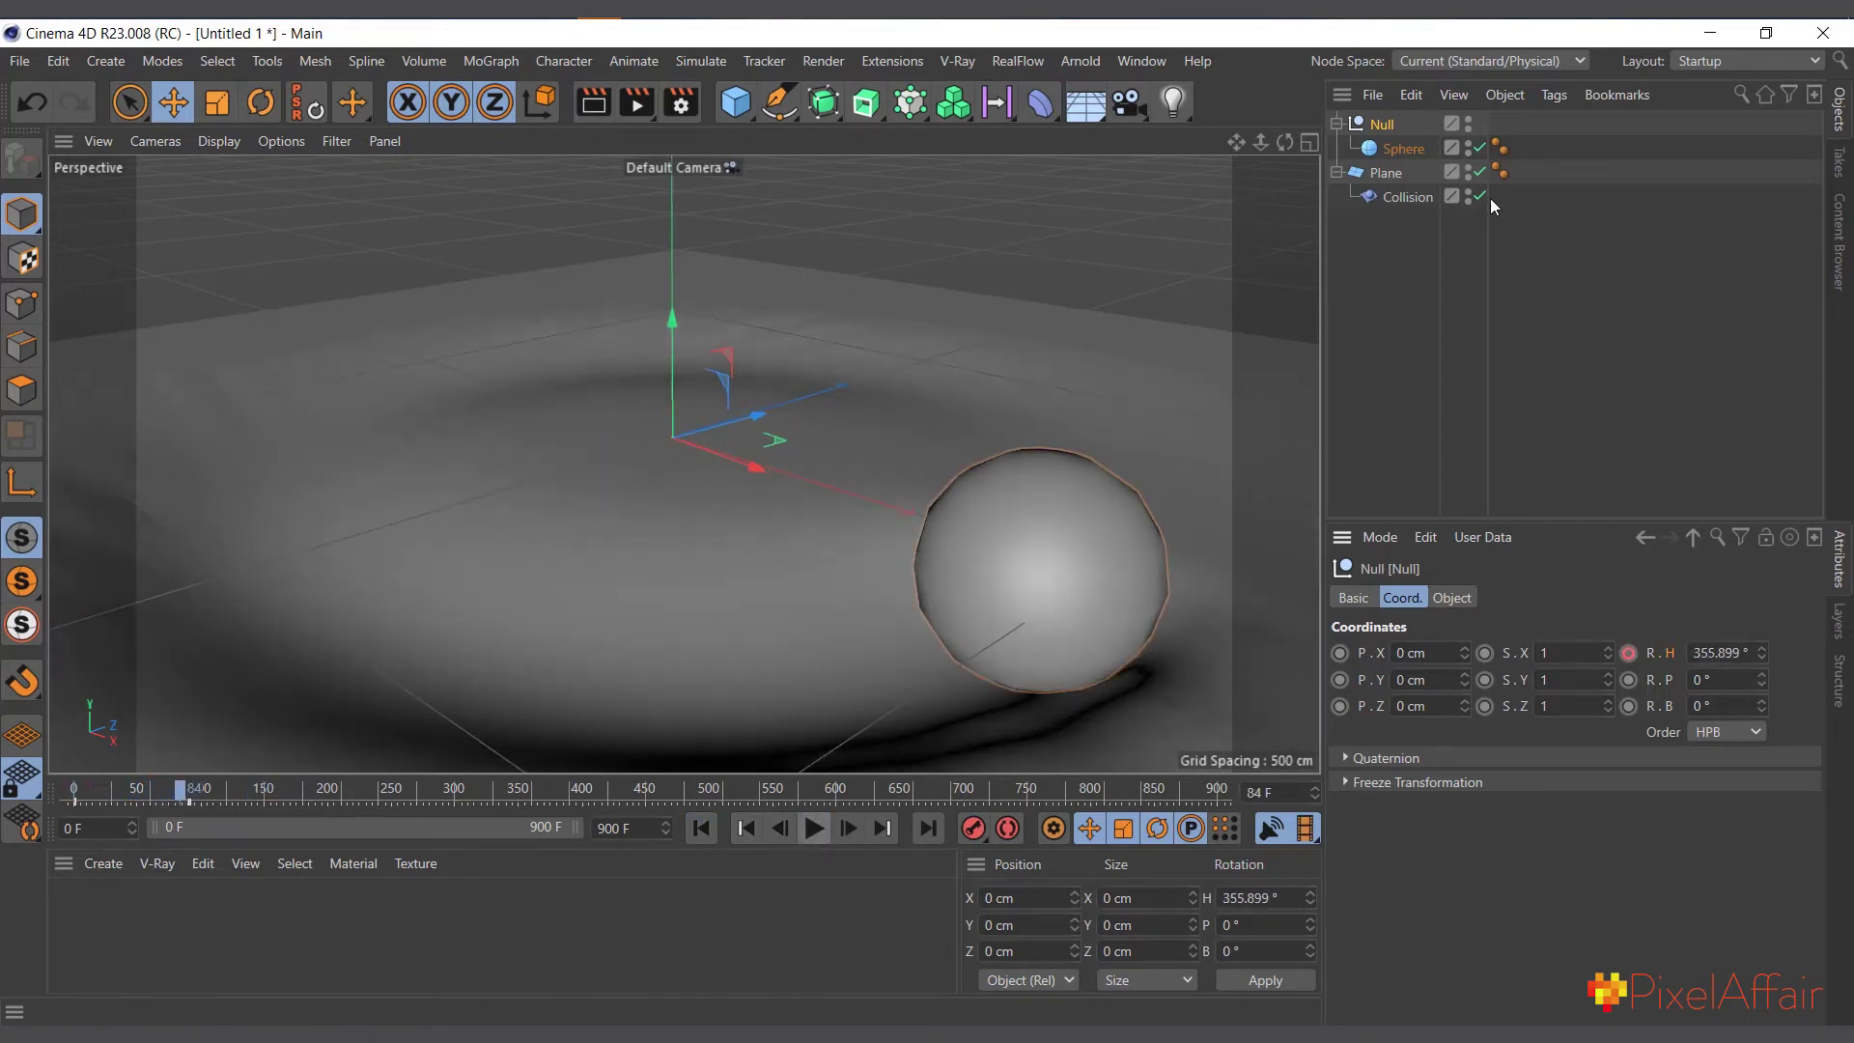
Show the Collision deformer's Object properties, replay once, and rewind to frame 0
click(1390, 201)
click(1498, 599)
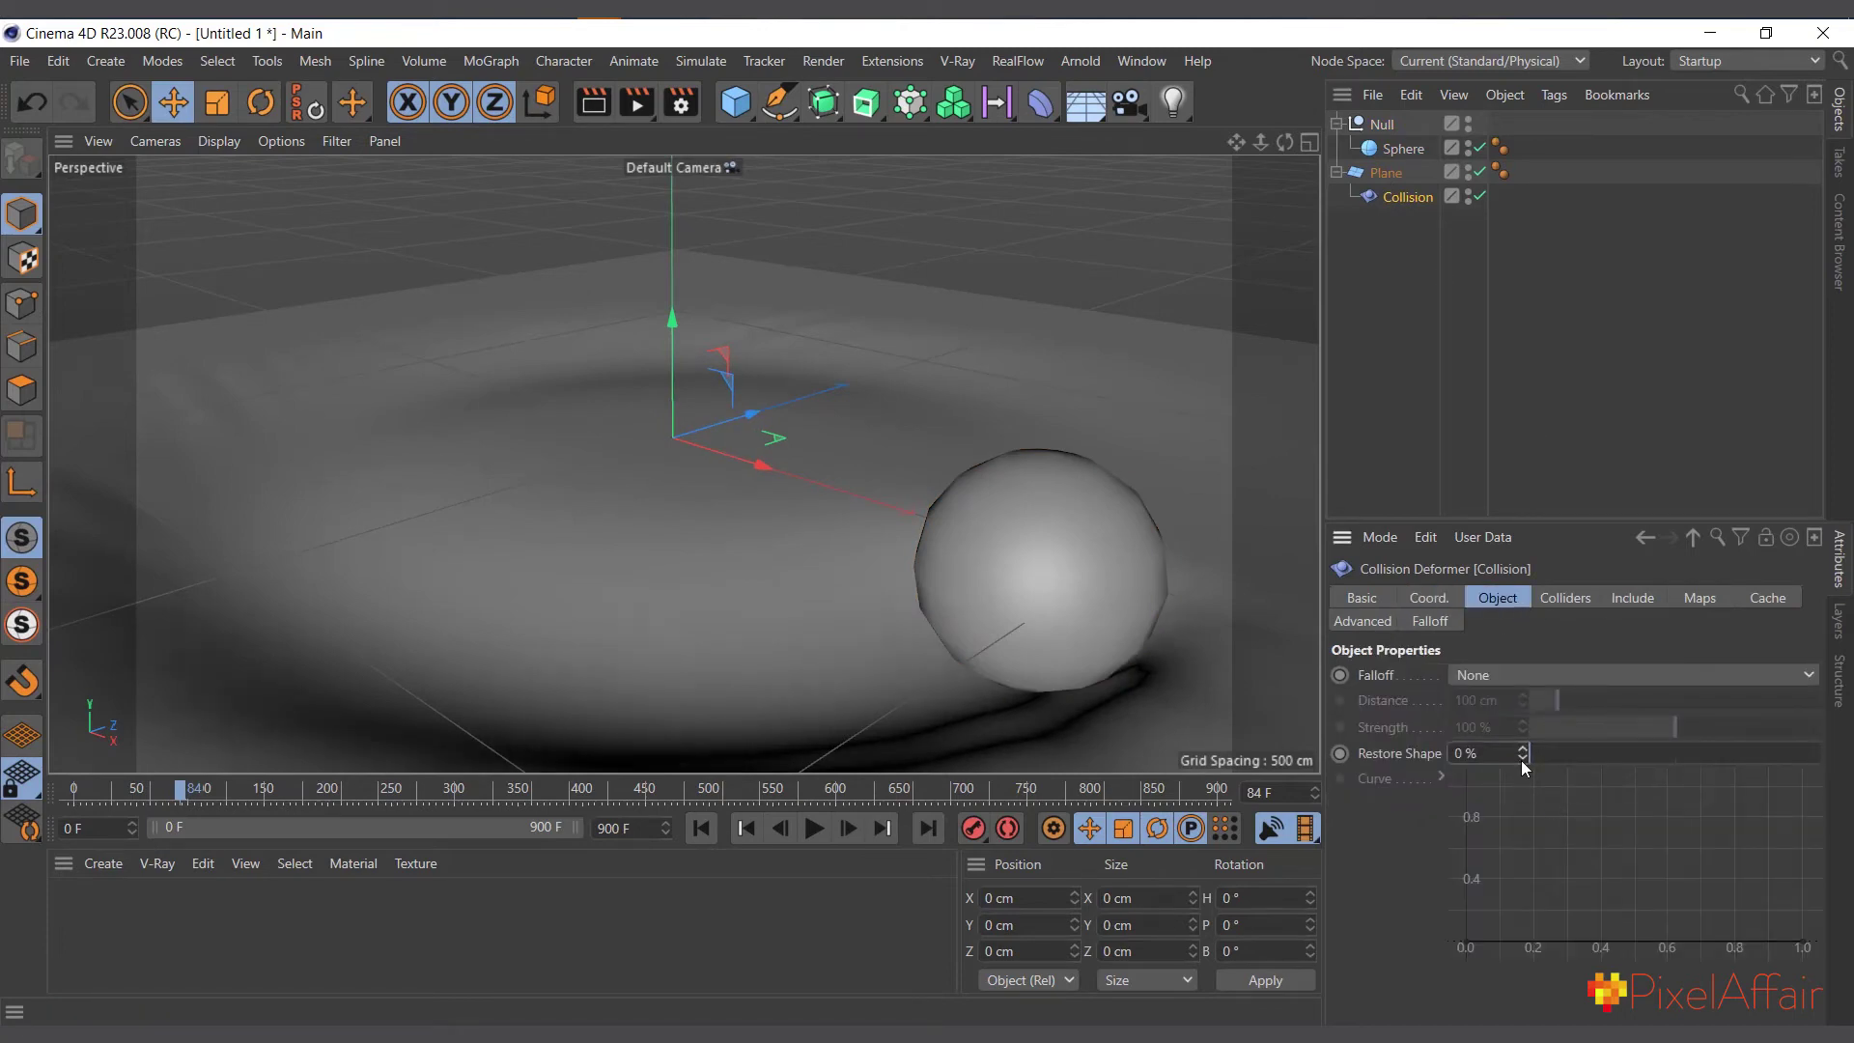
click(746, 828)
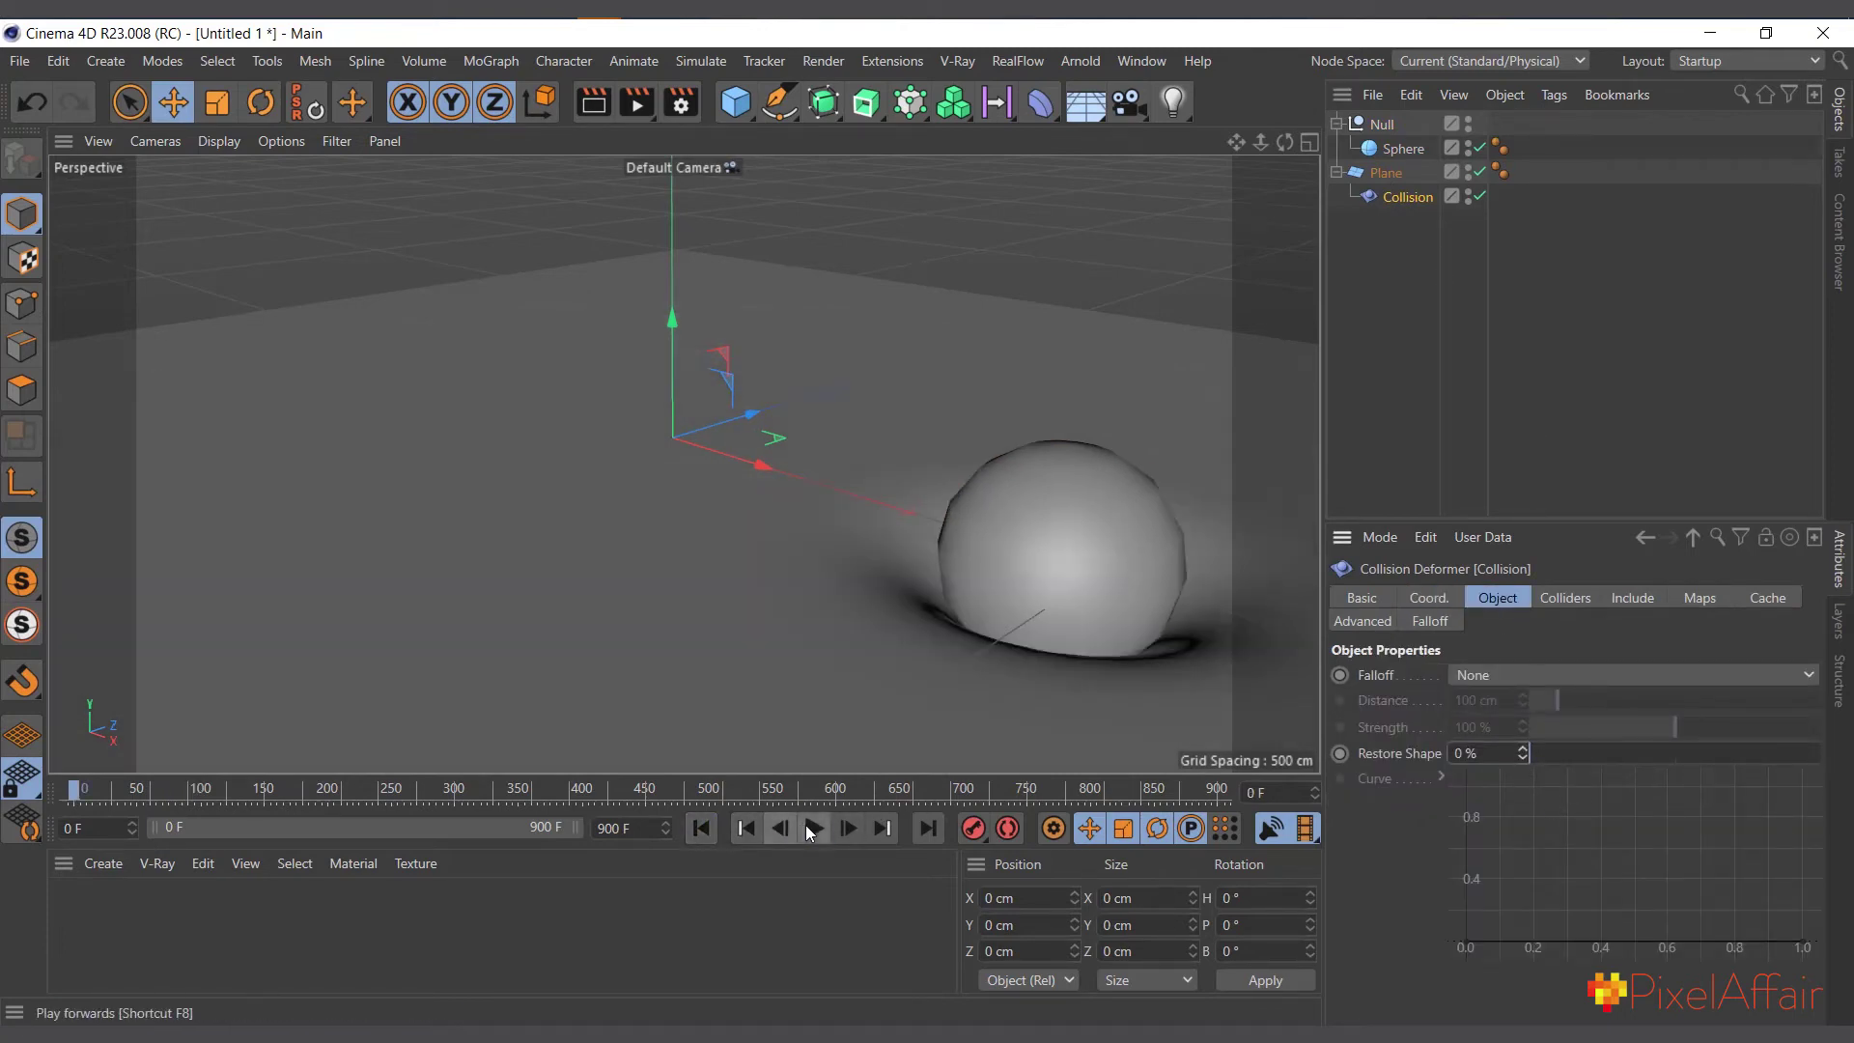
click(814, 828)
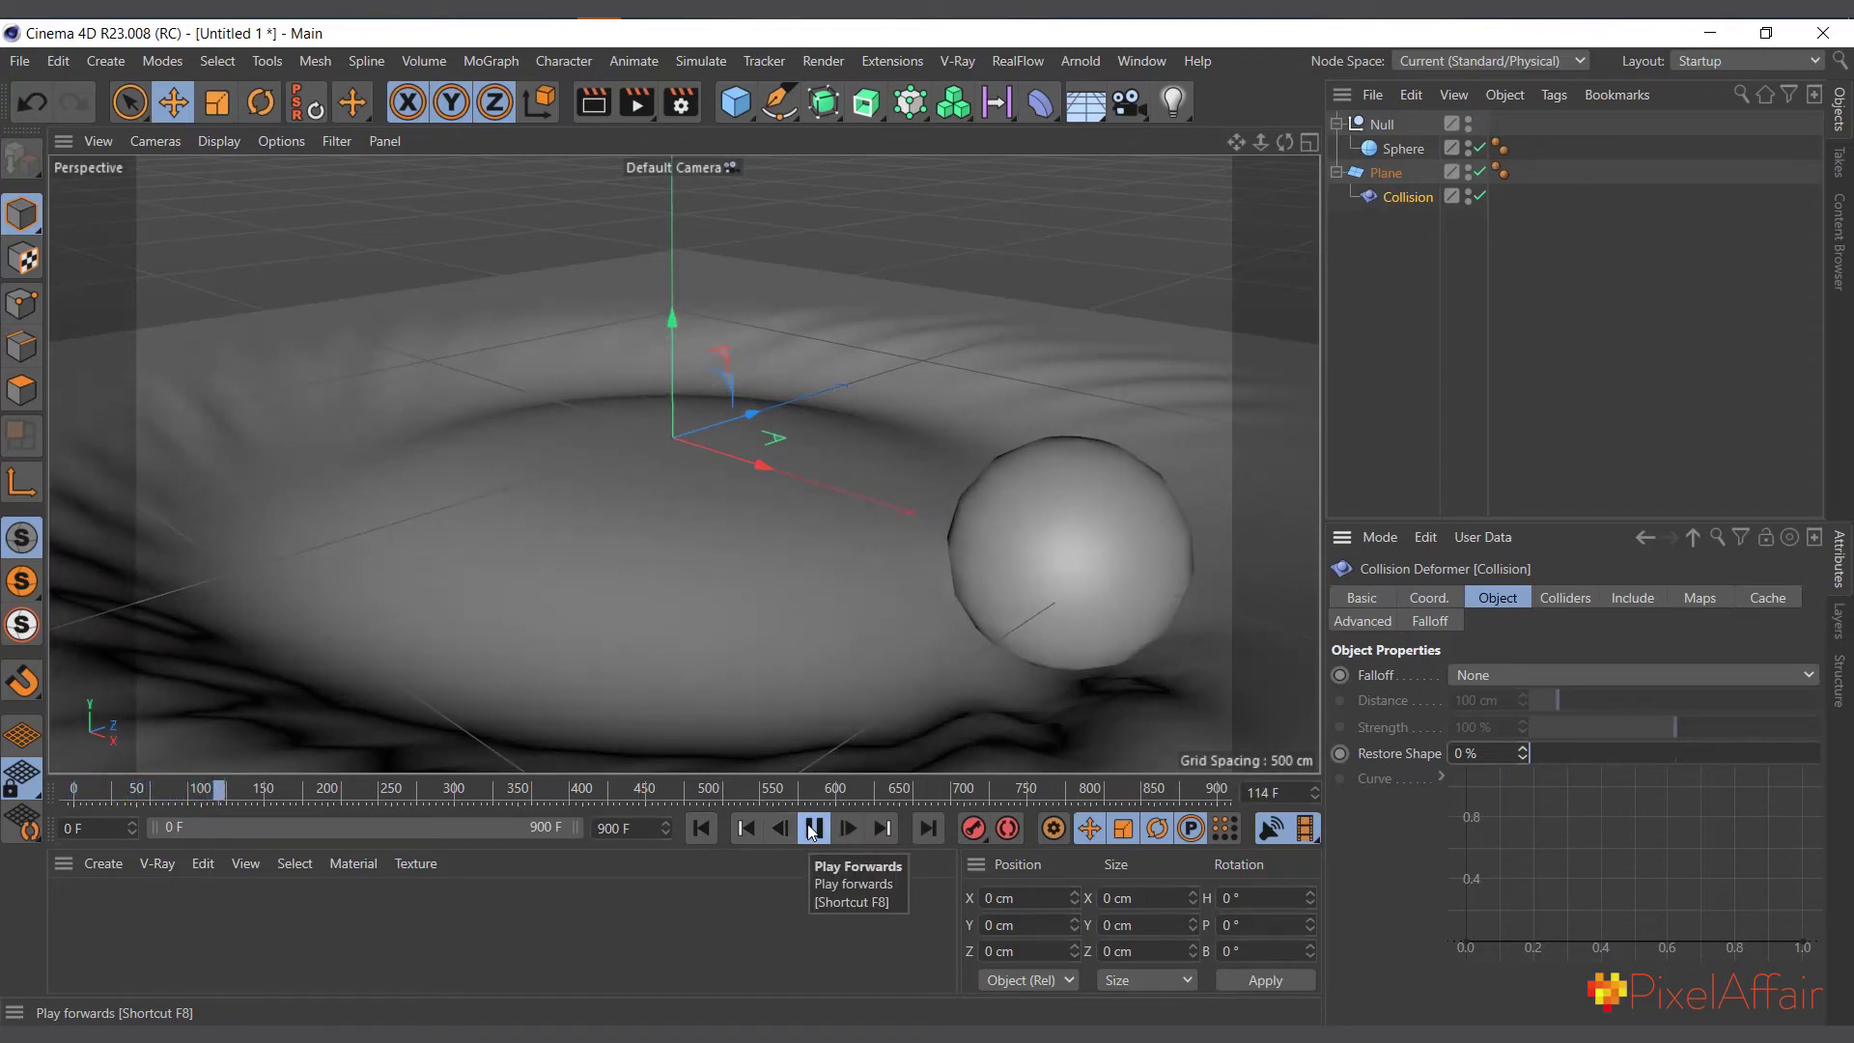
click(812, 828)
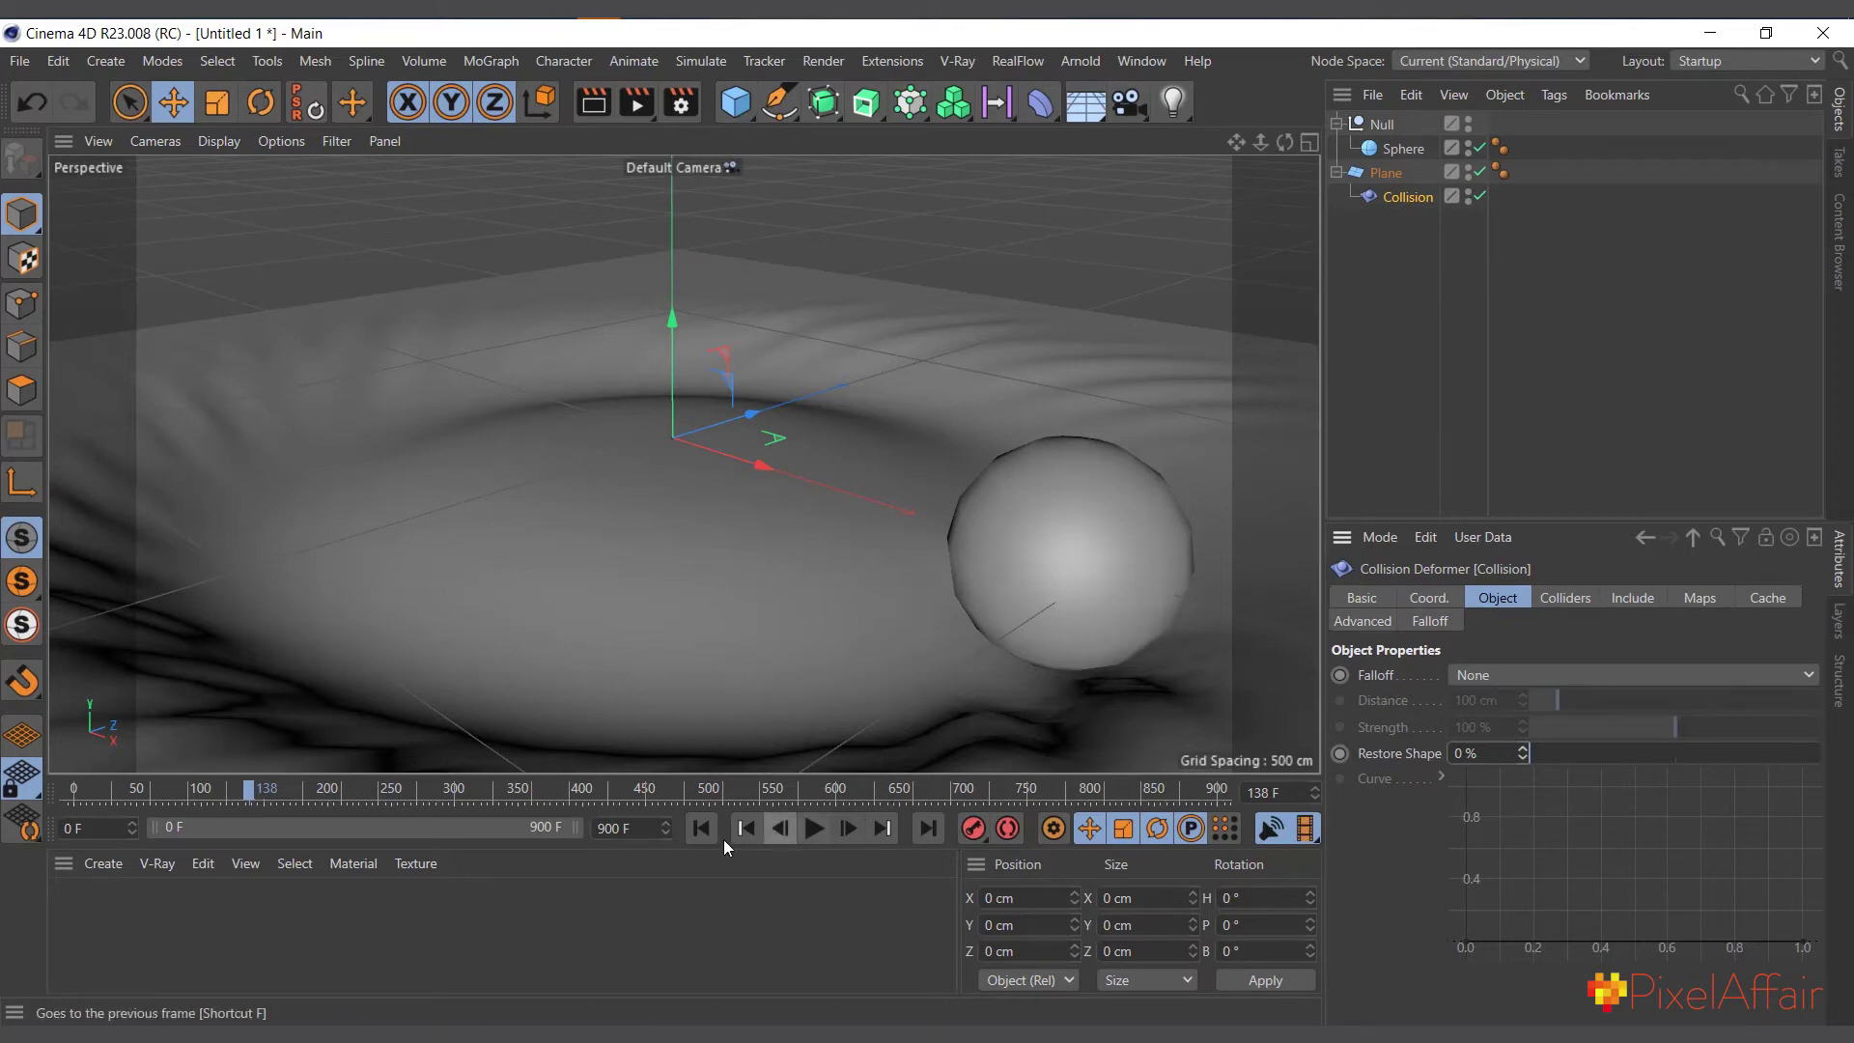
click(701, 827)
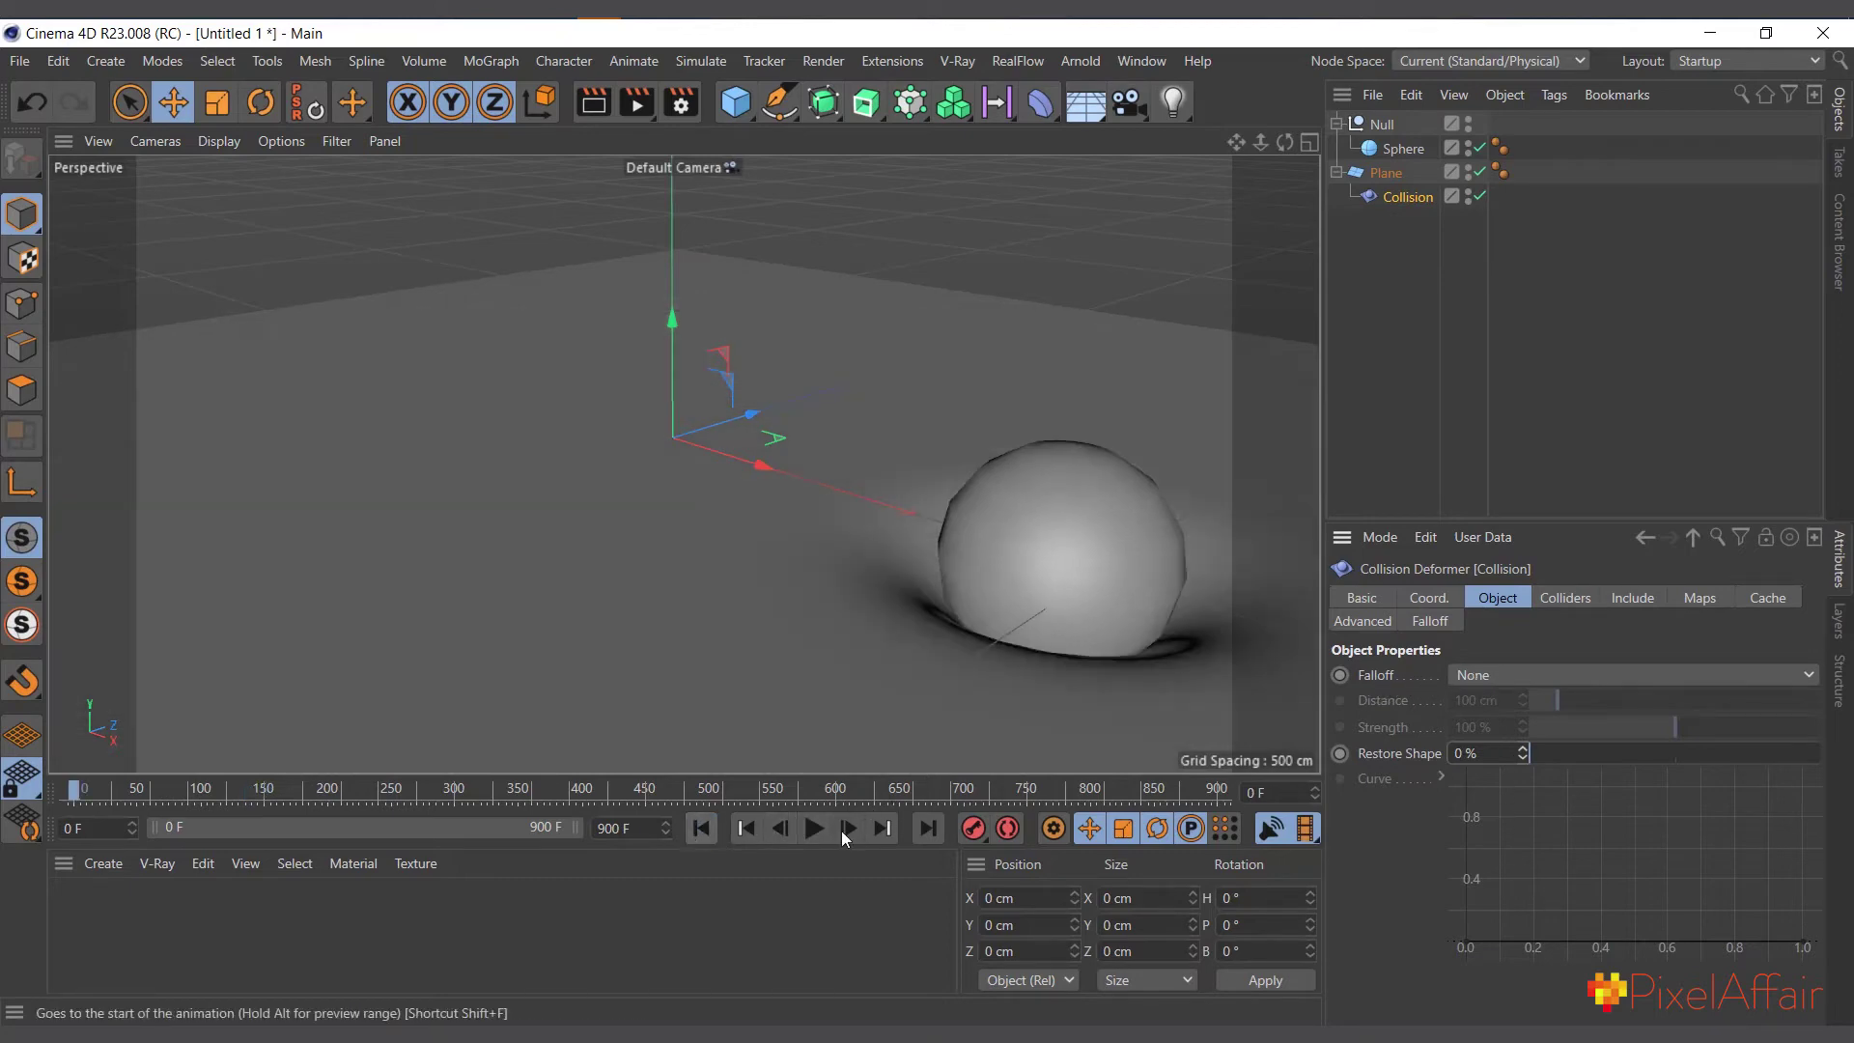
Switch the Collision falloff to UV, widen Distance to 118 cm, and lower both curve end points
click(1469, 675)
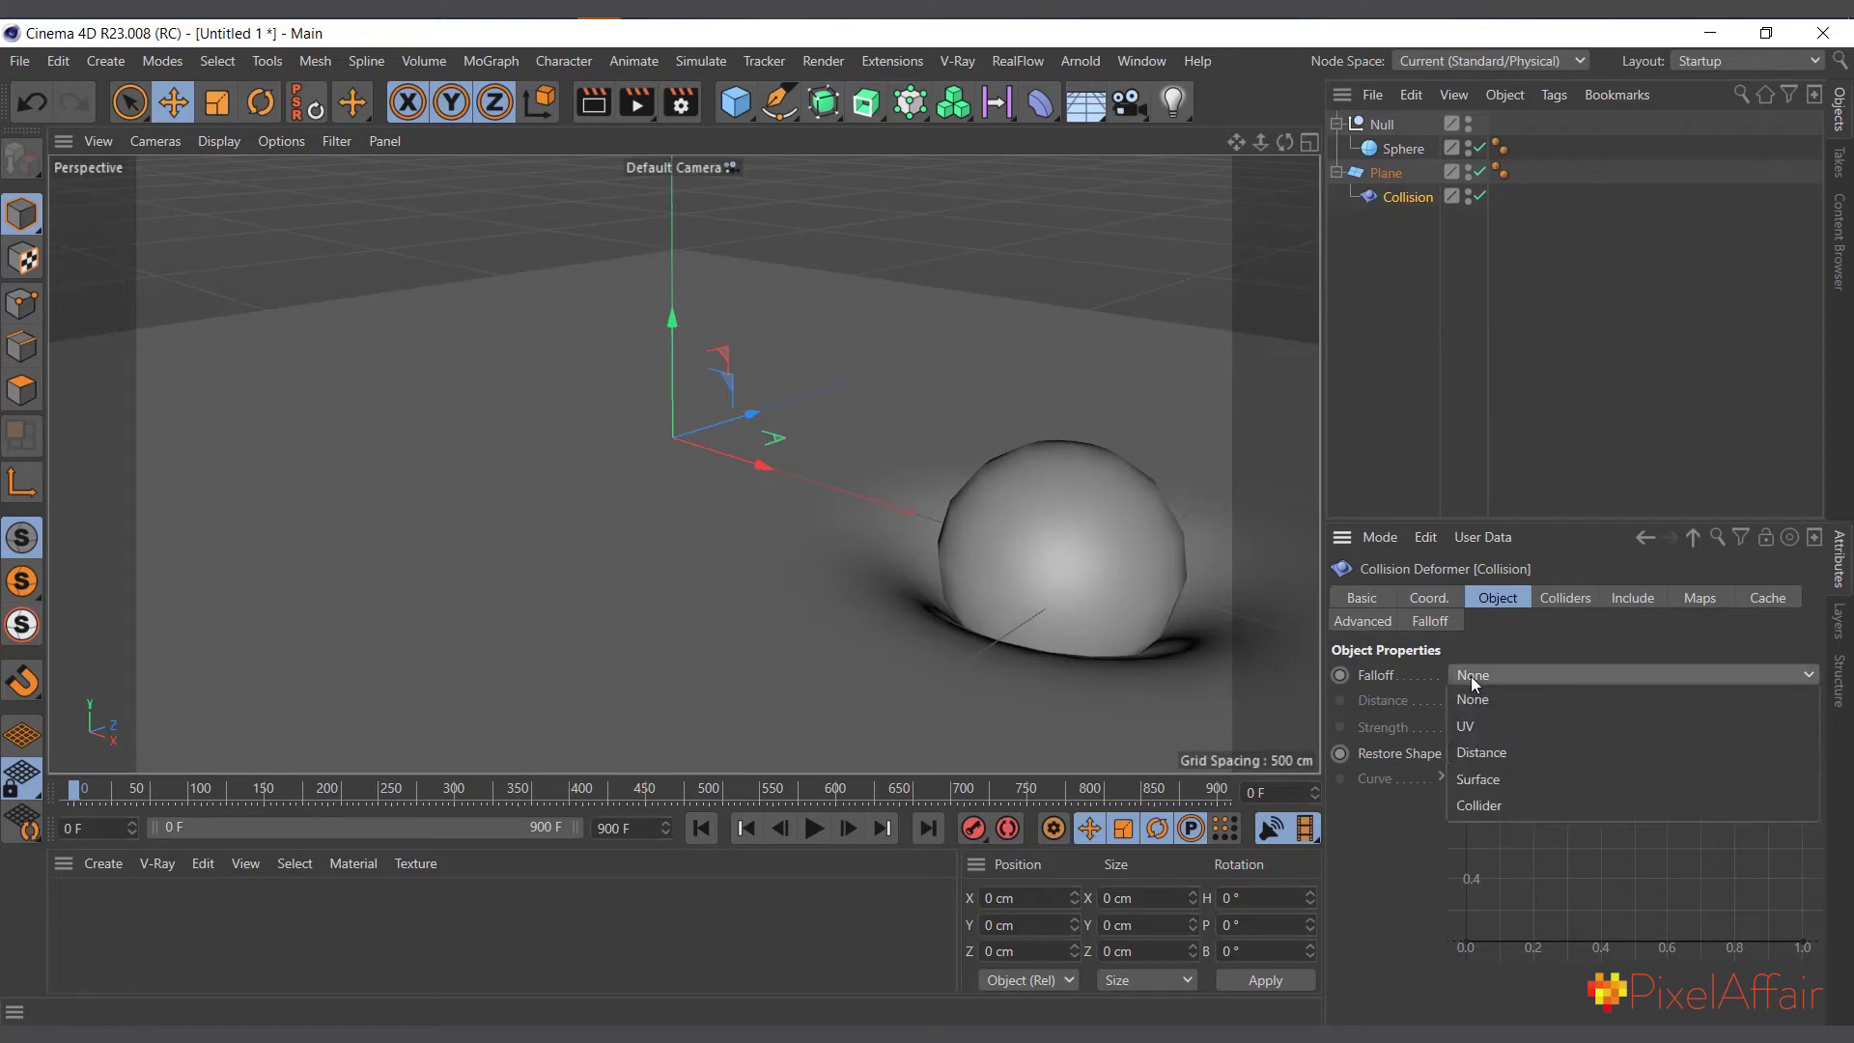
click(1492, 727)
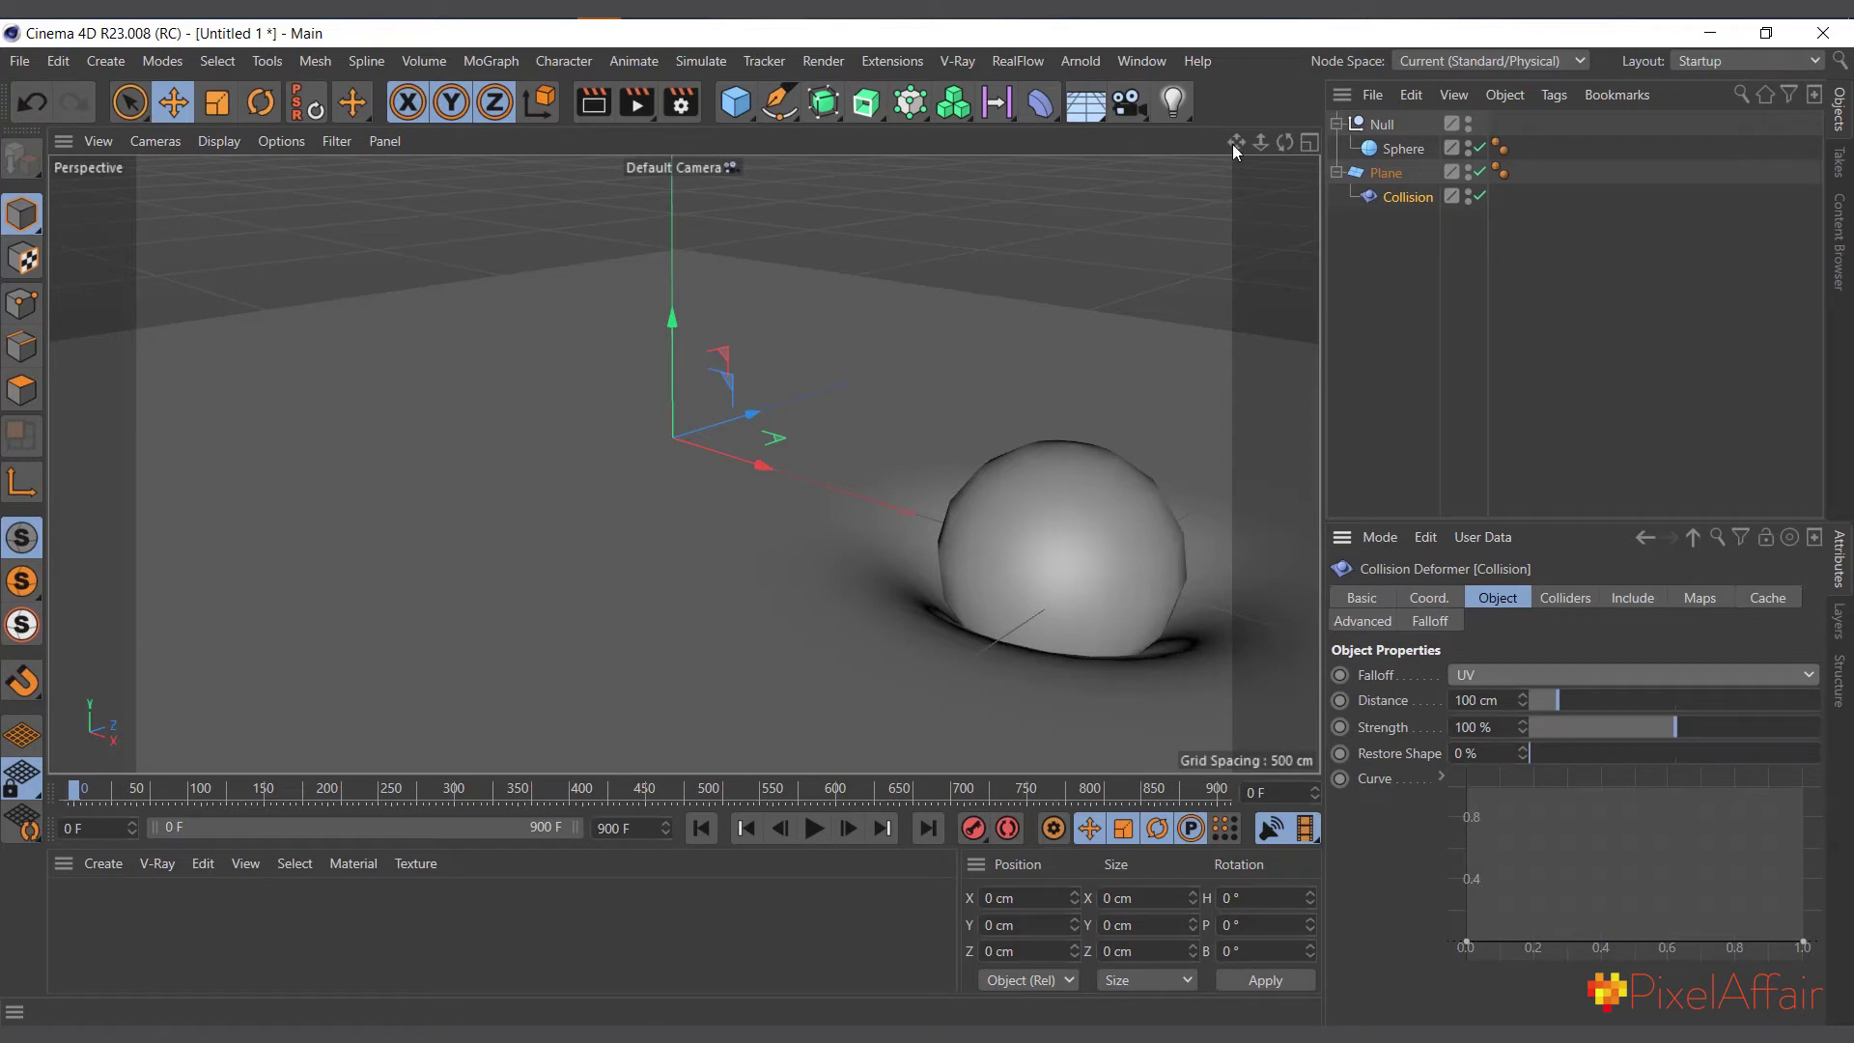
drag(1236, 143, 1451, 641)
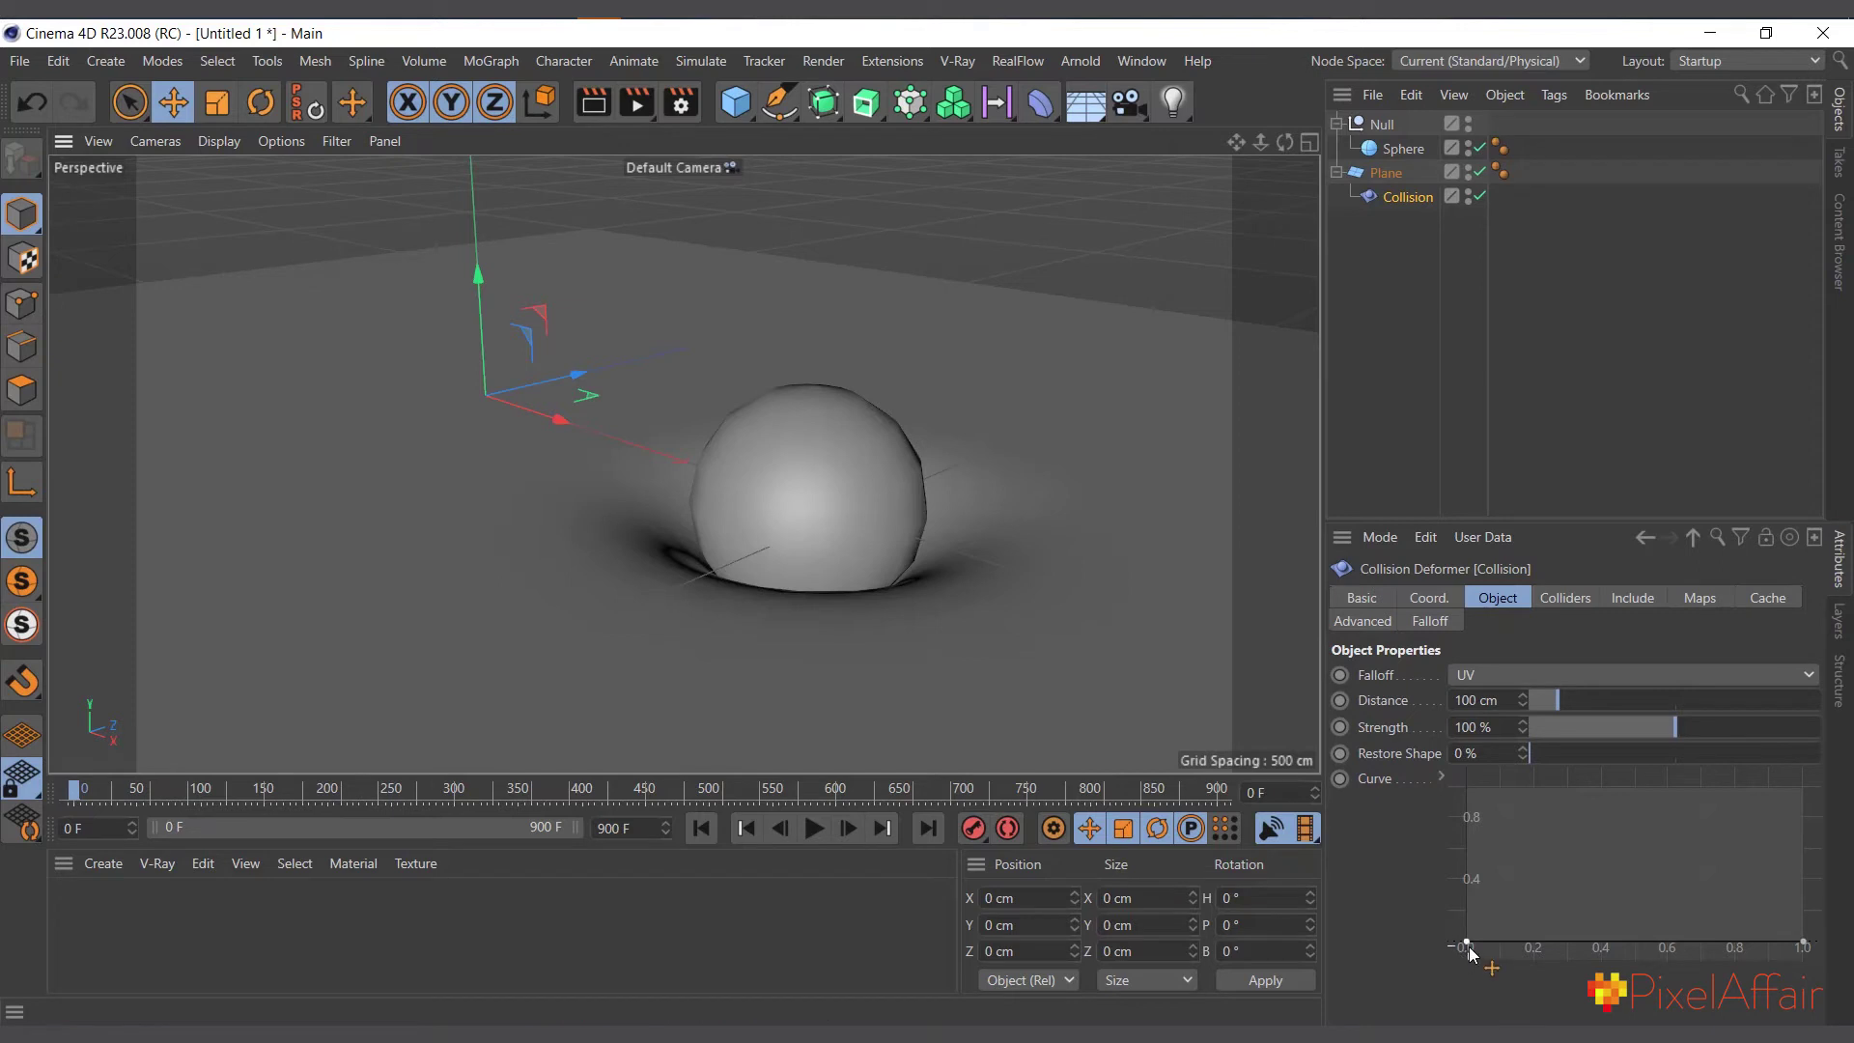
drag(1466, 936, 1464, 812)
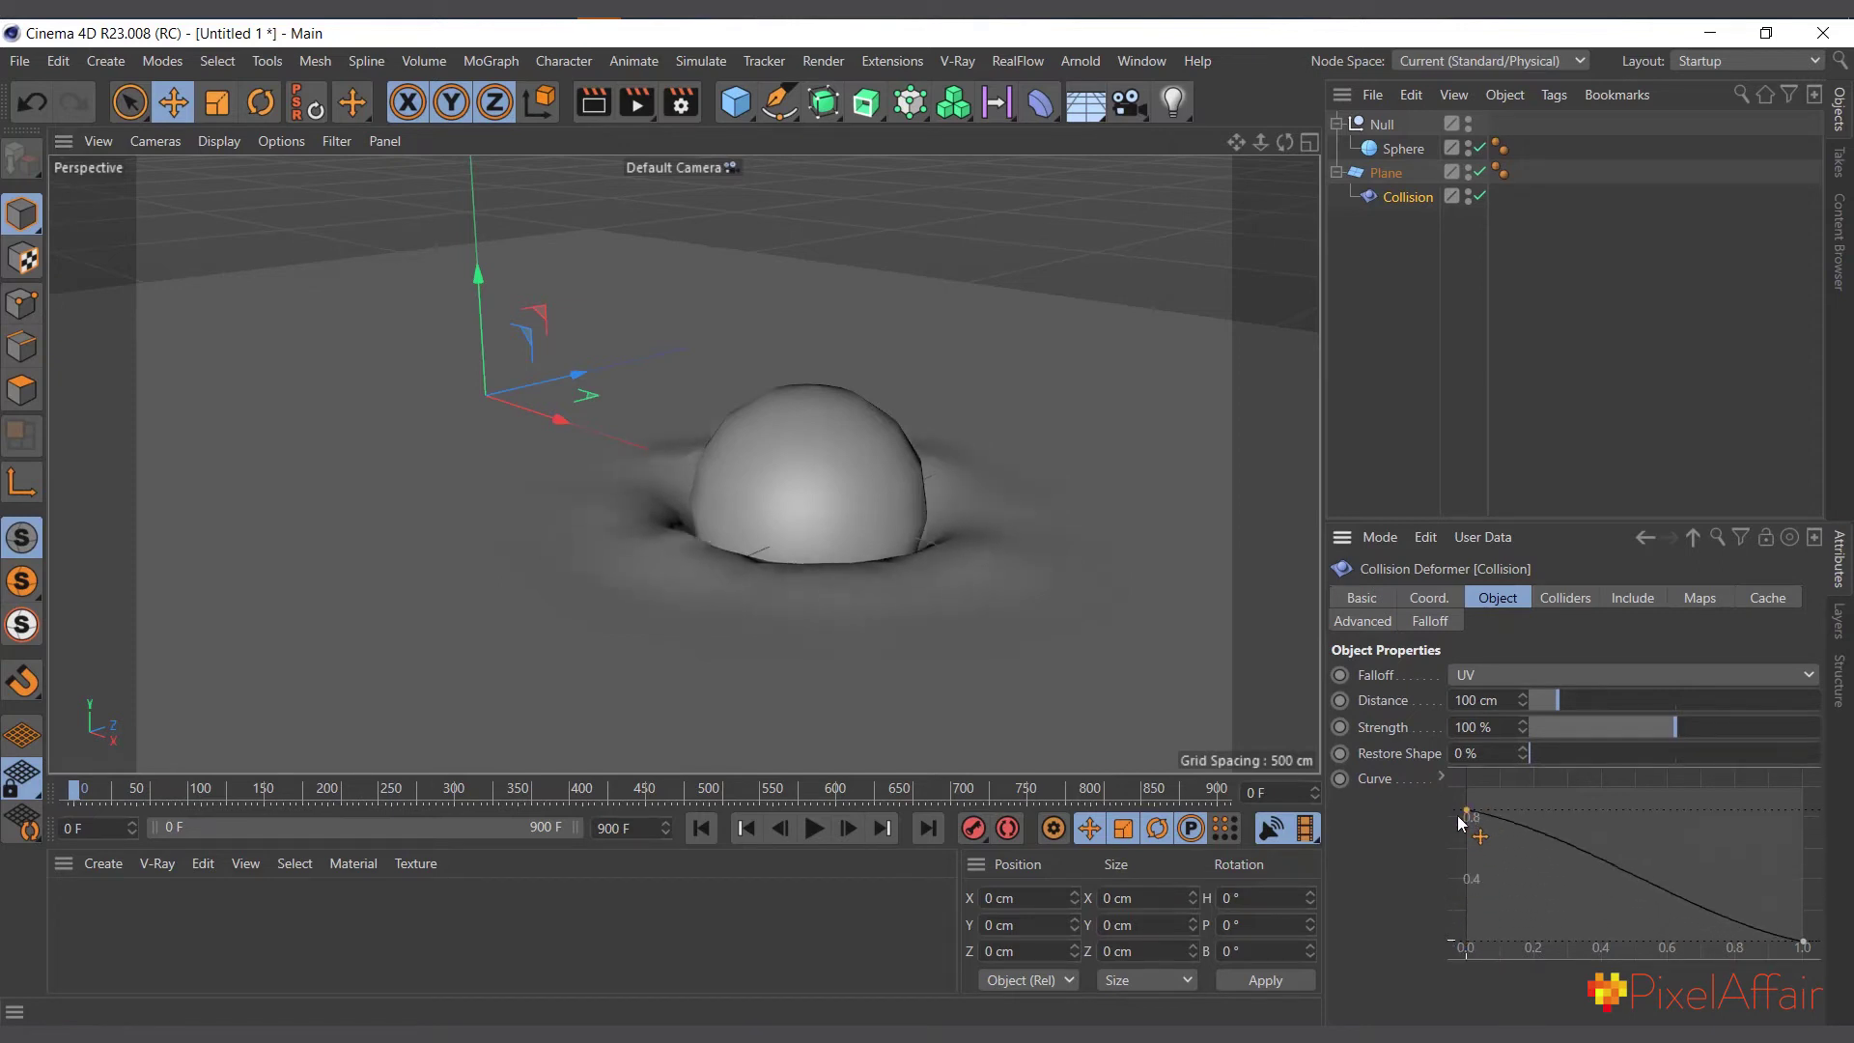
drag(1803, 944, 1812, 876)
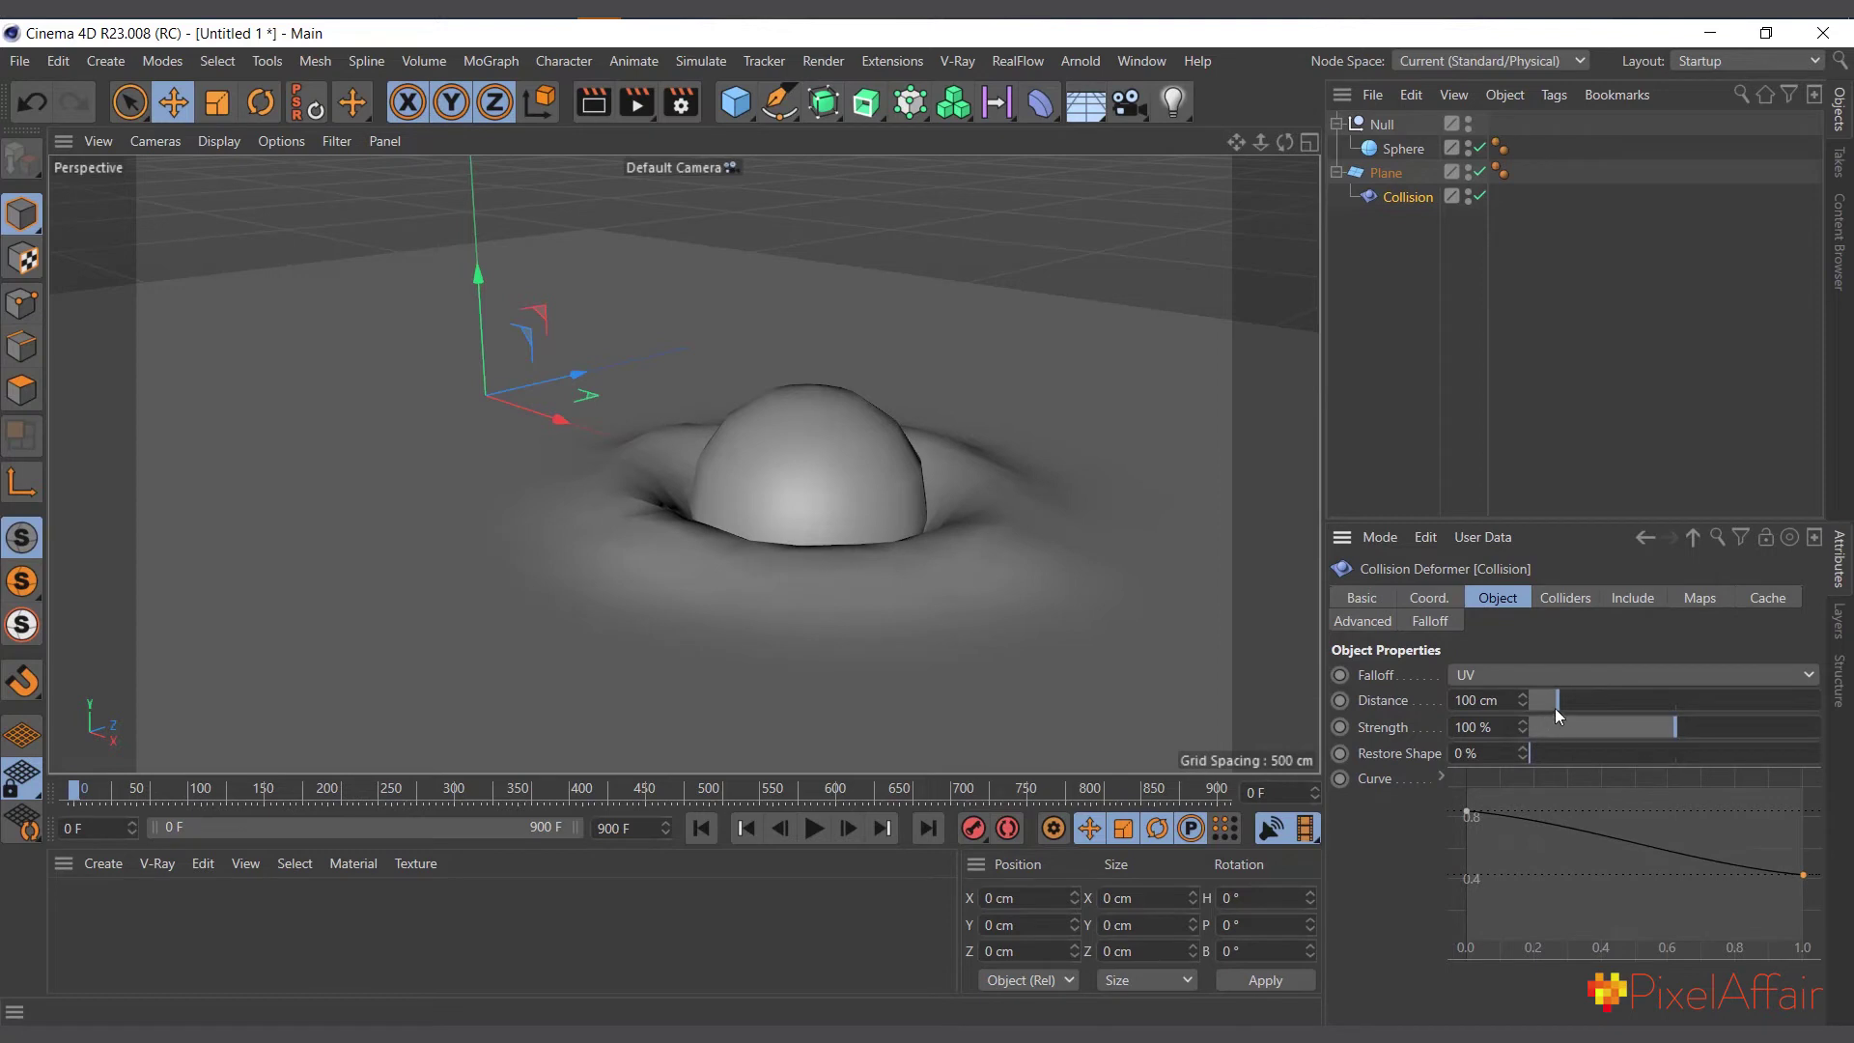
mouse_move(1580, 704)
mouse_down()
mouse_move(1694, 687)
mouse_move(1568, 697)
mouse_up()
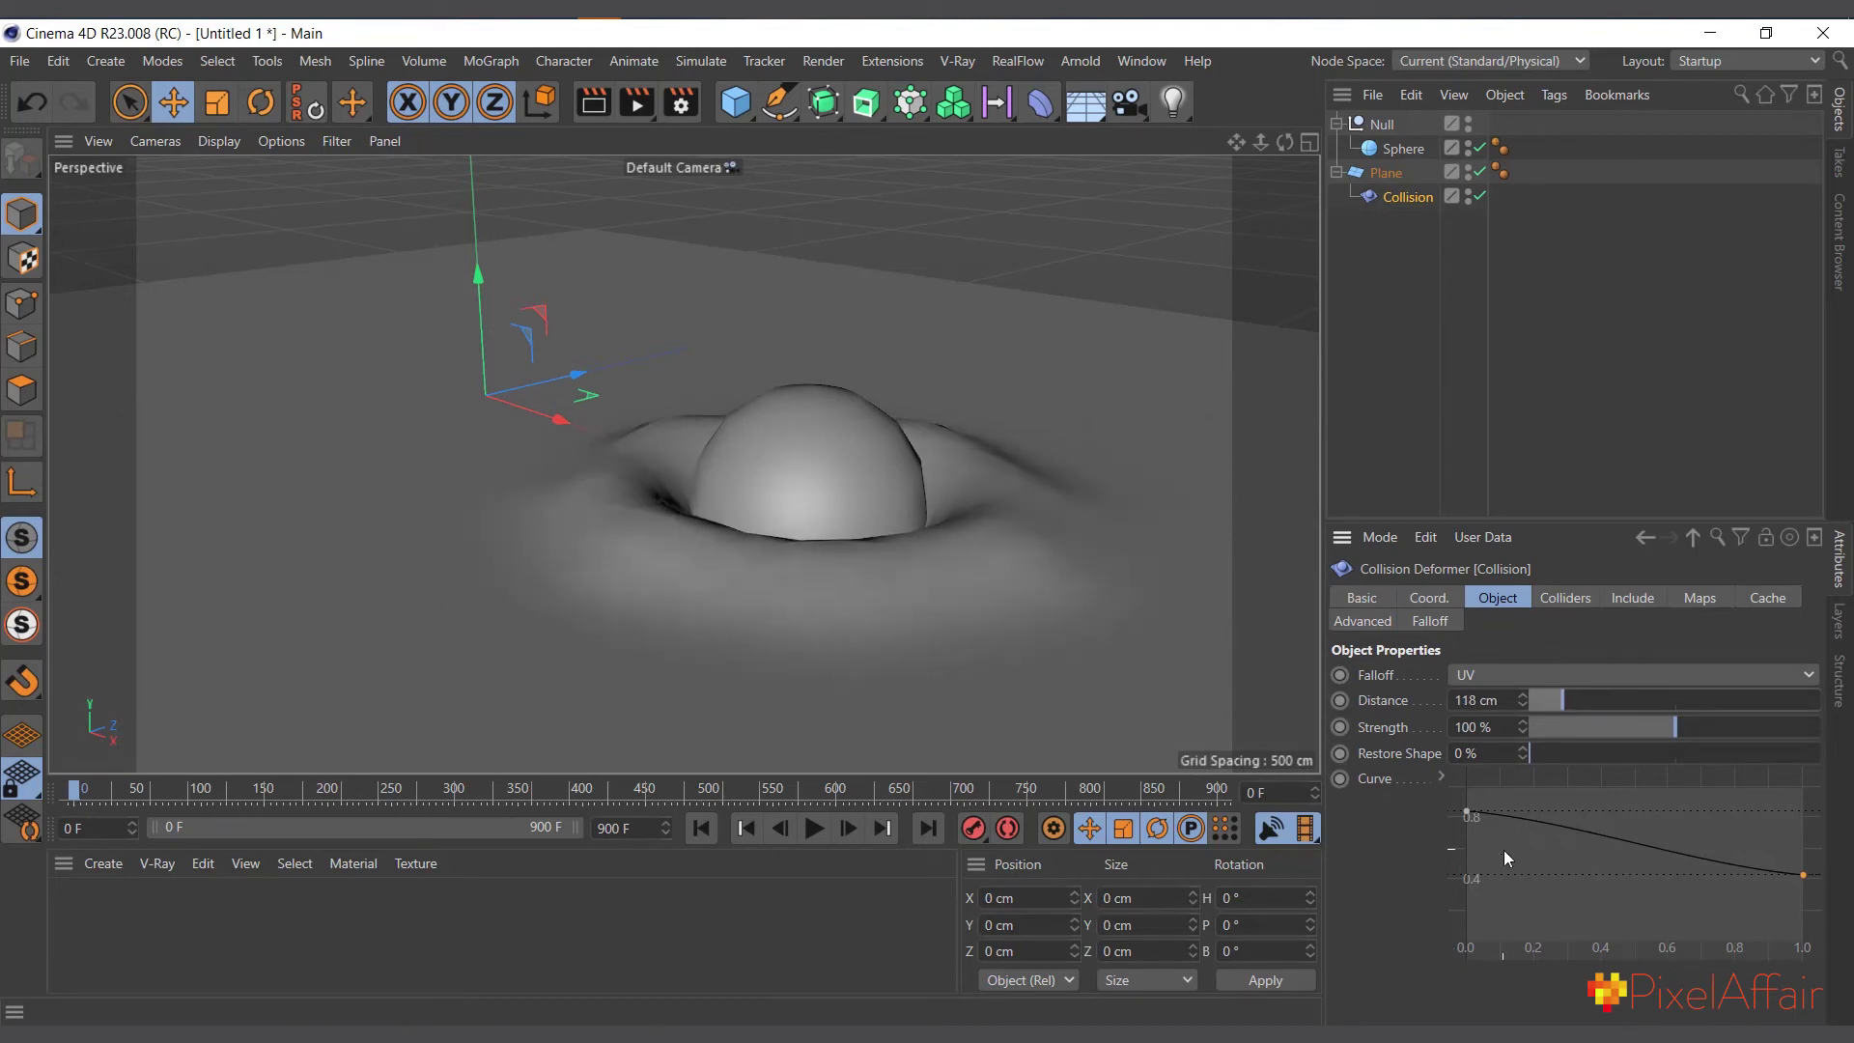
drag(1469, 814, 1454, 920)
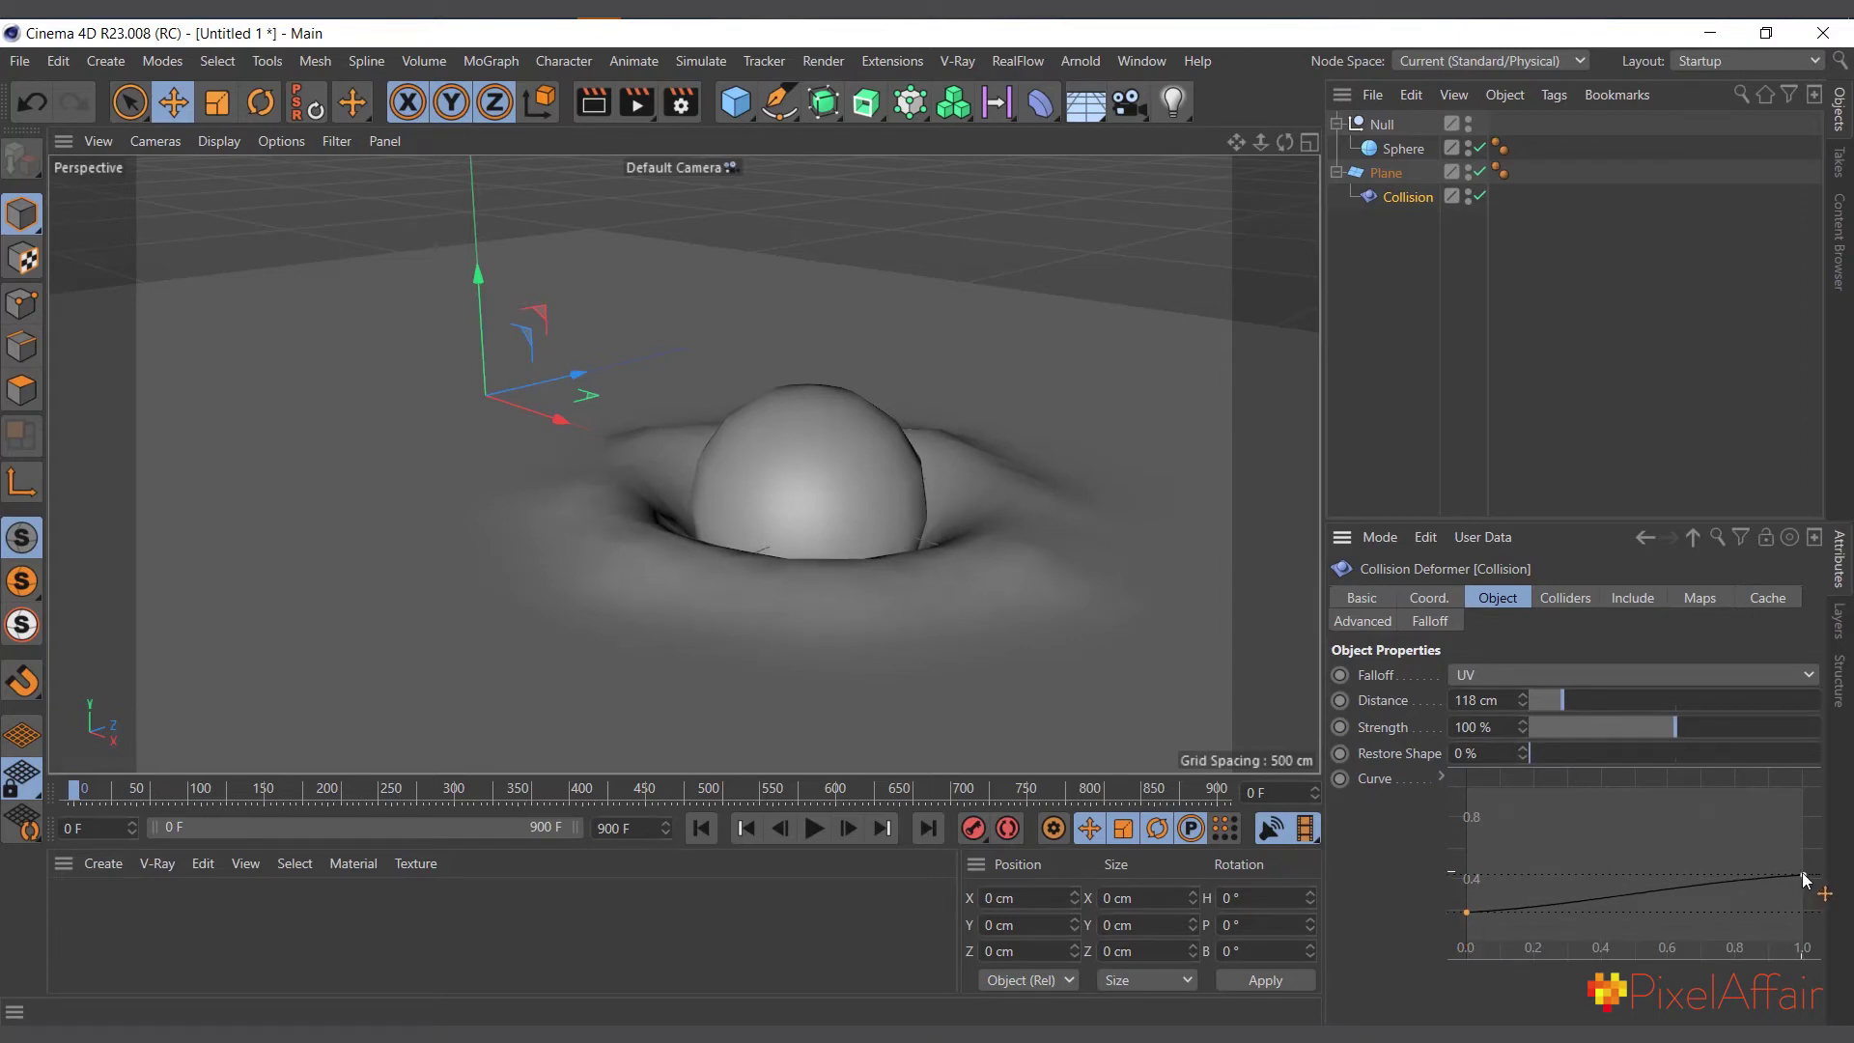
drag(1804, 877, 1824, 929)
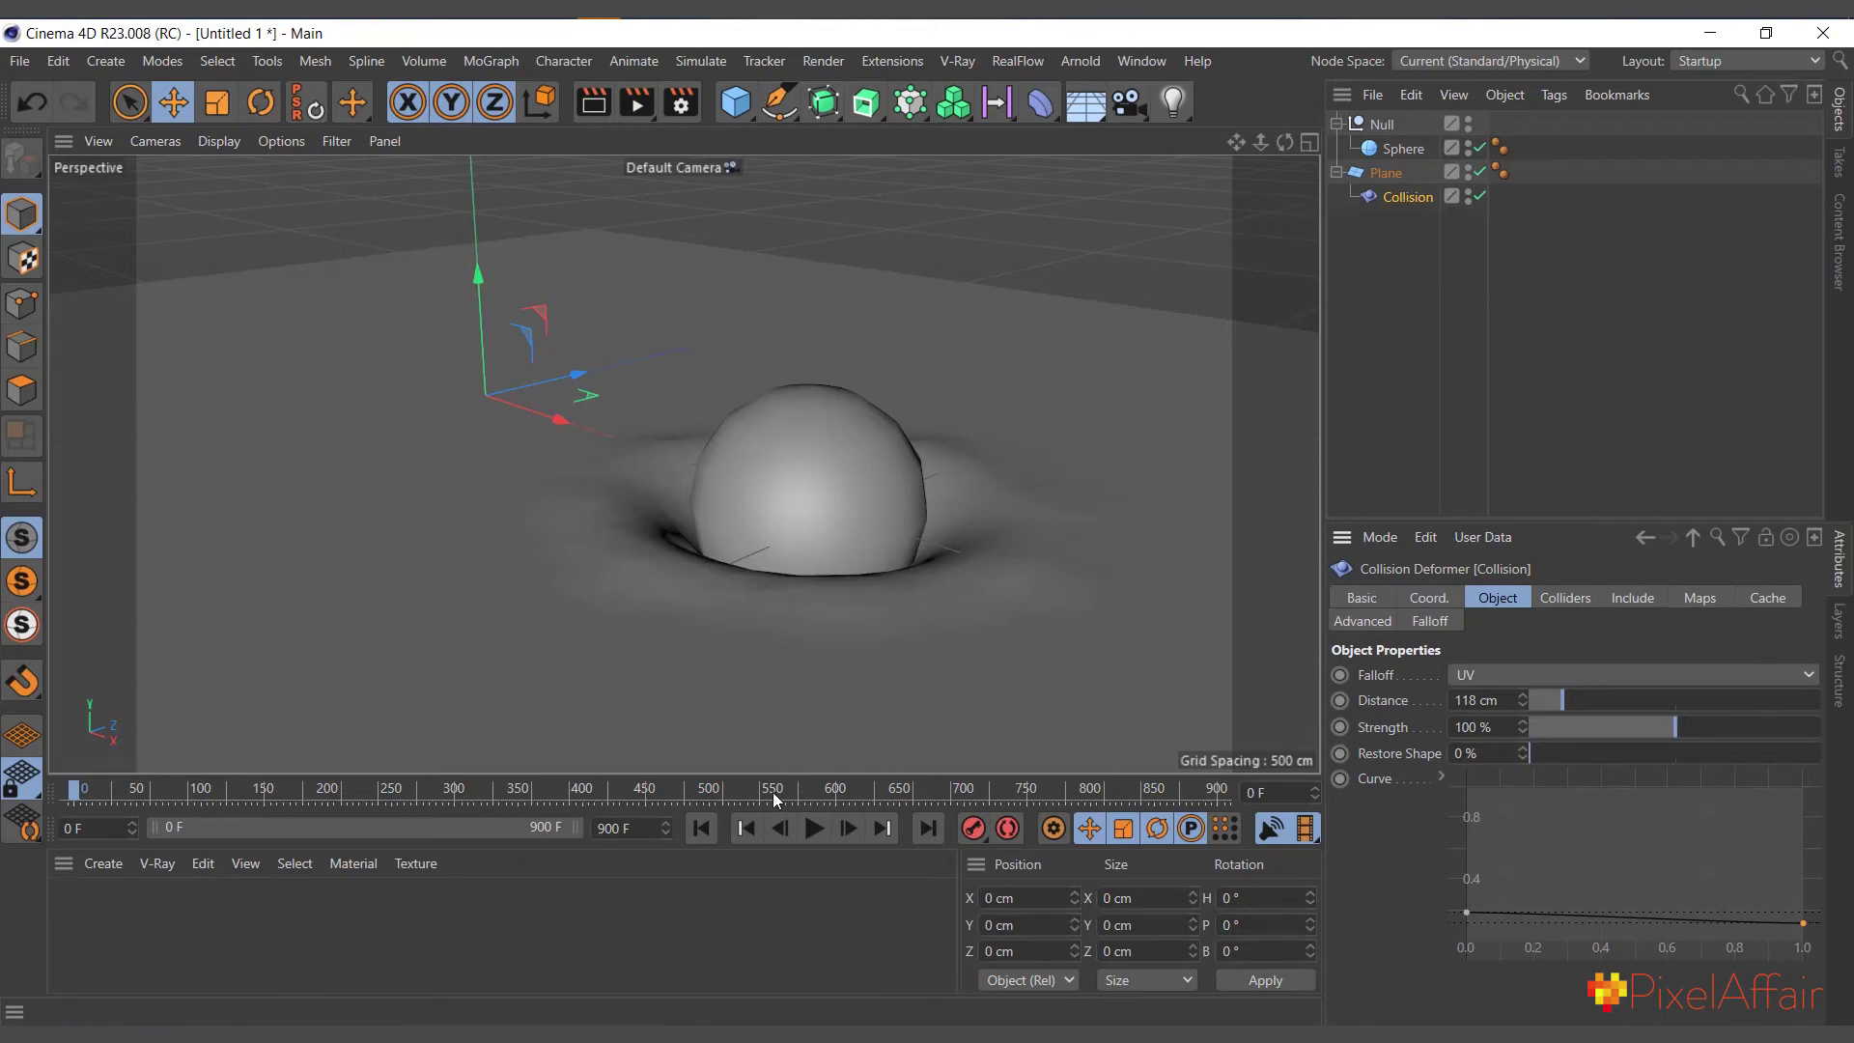
drag(791, 788, 119, 784)
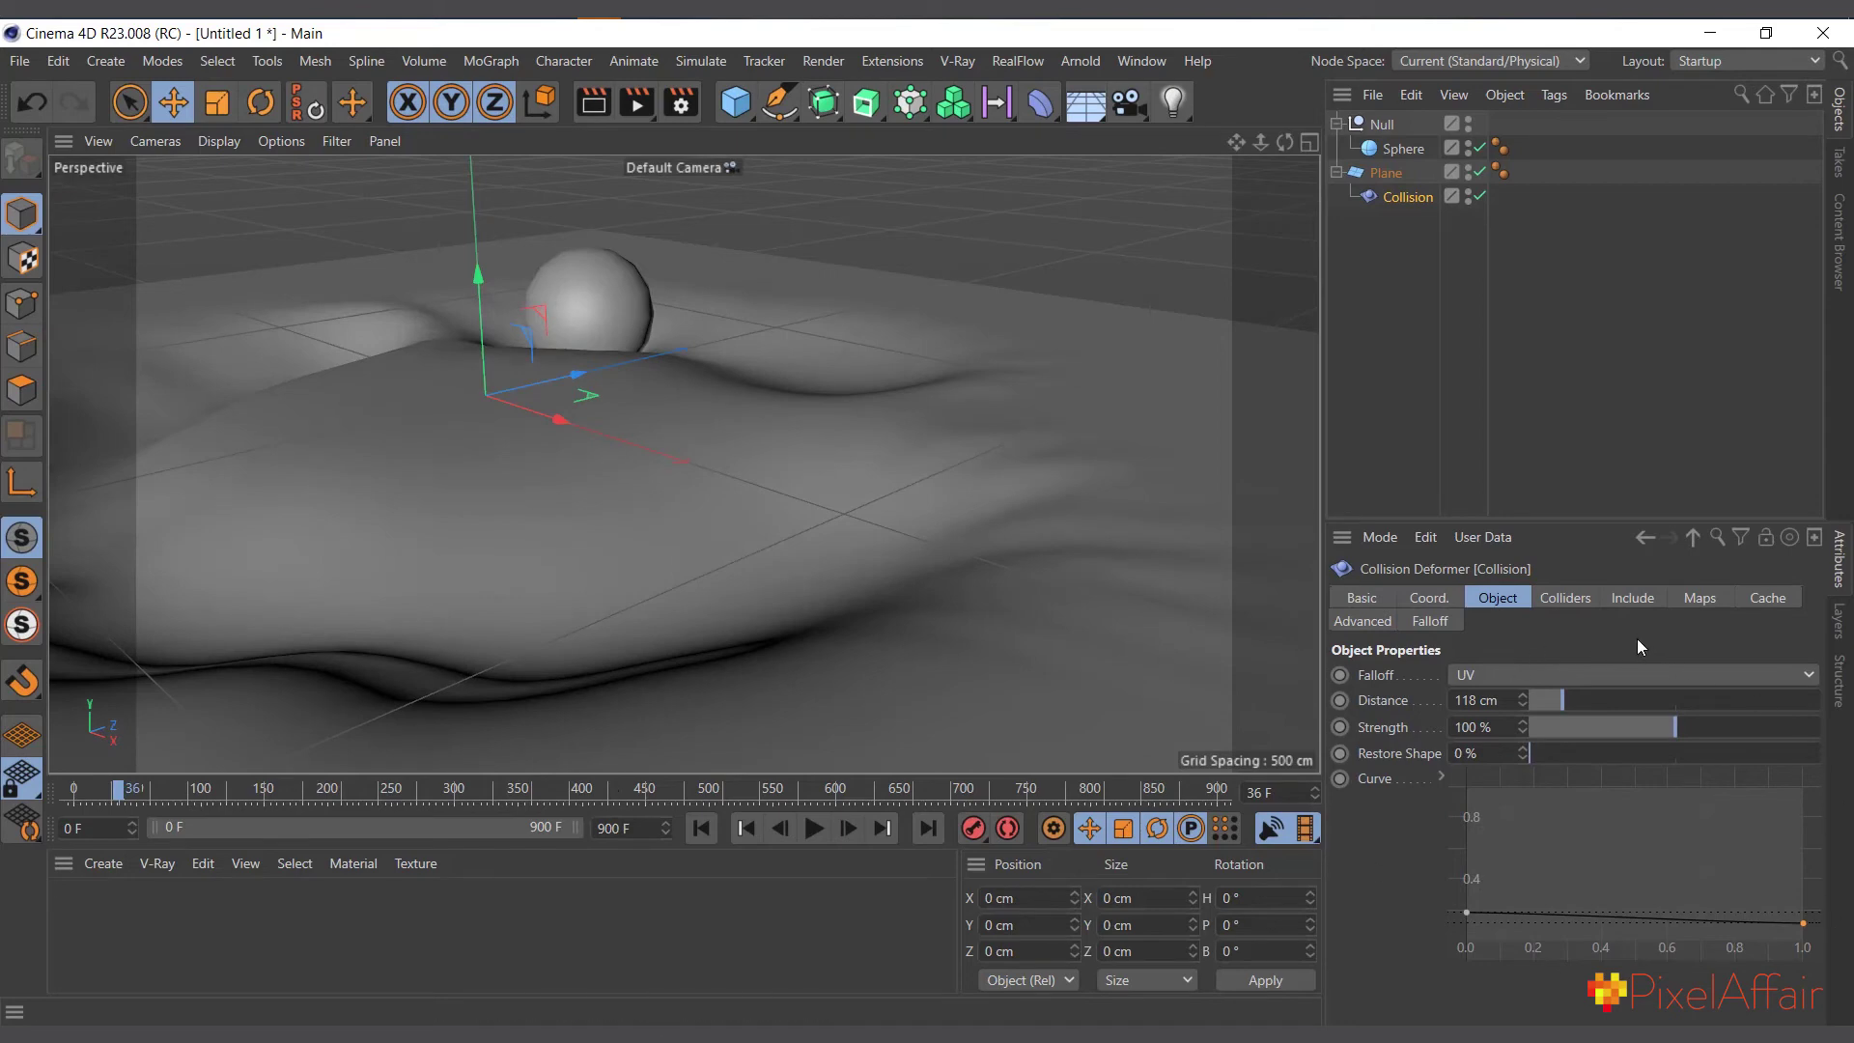
Calculate the collision cache, scrub through it, then empty it back to 0 B
click(1770, 600)
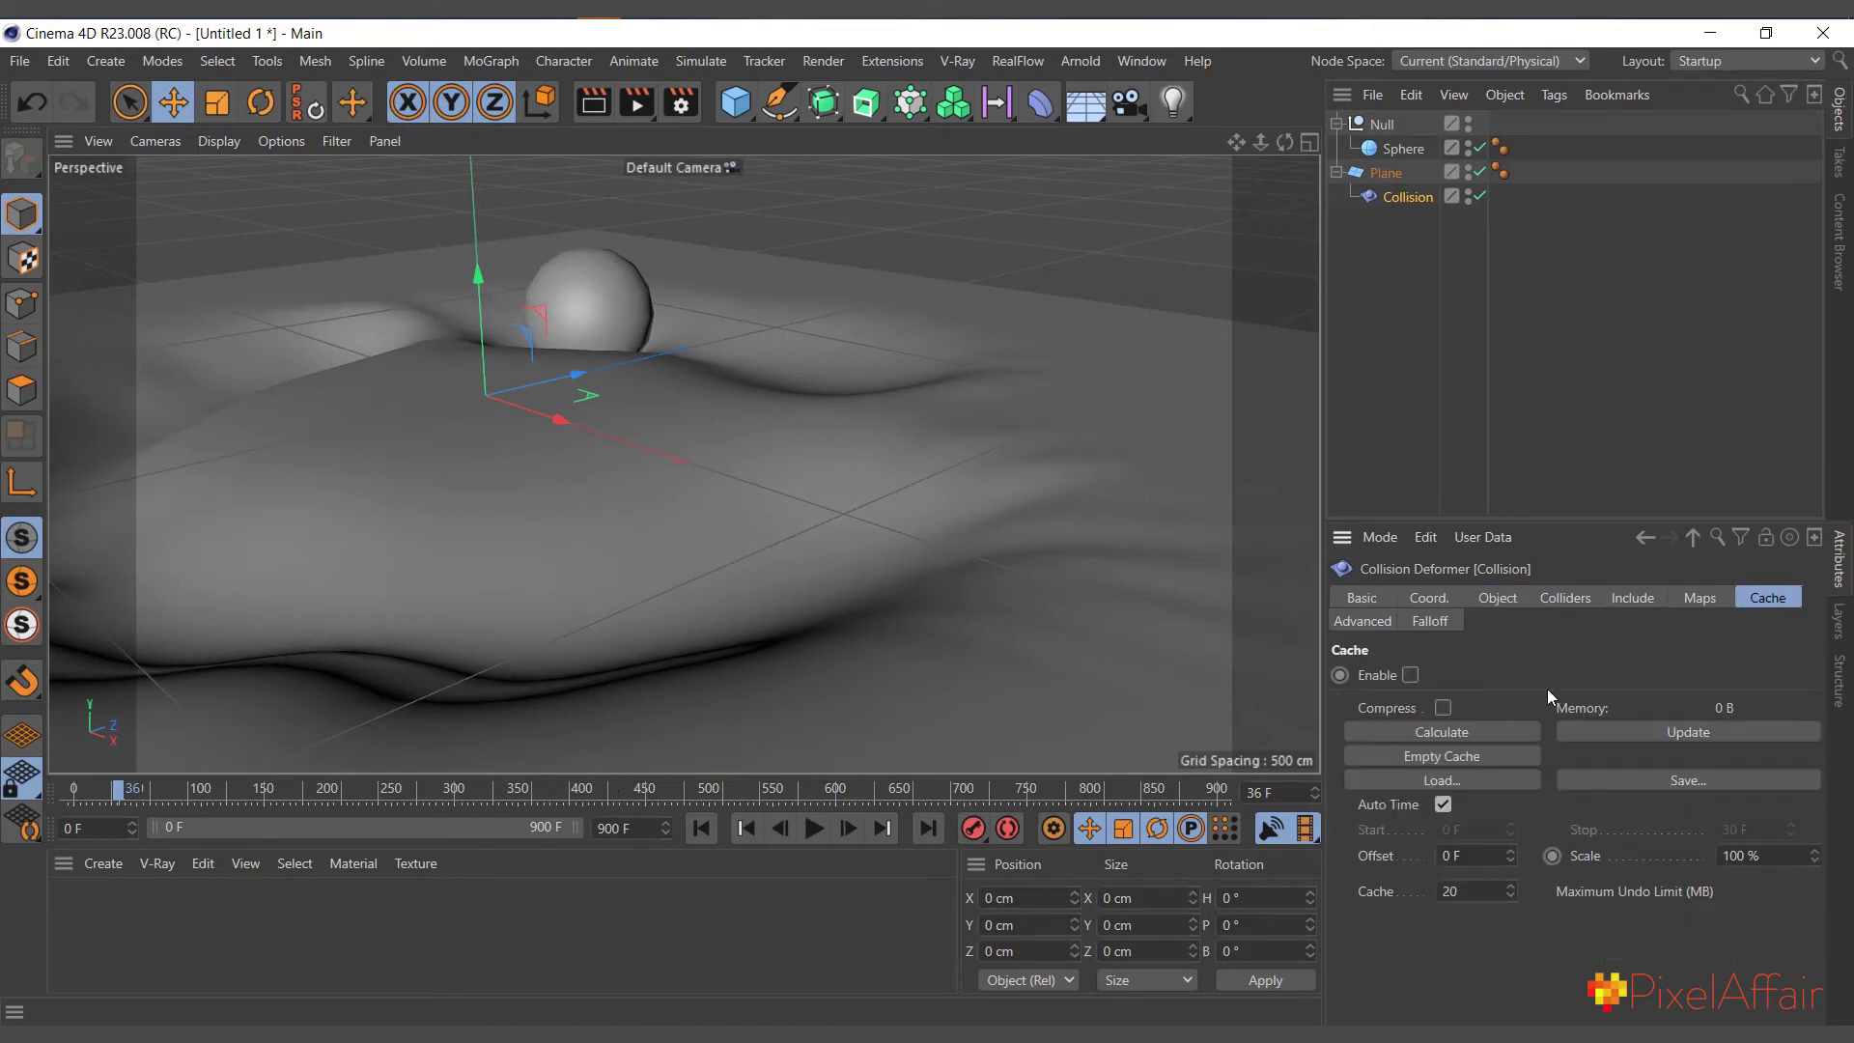
click(1423, 733)
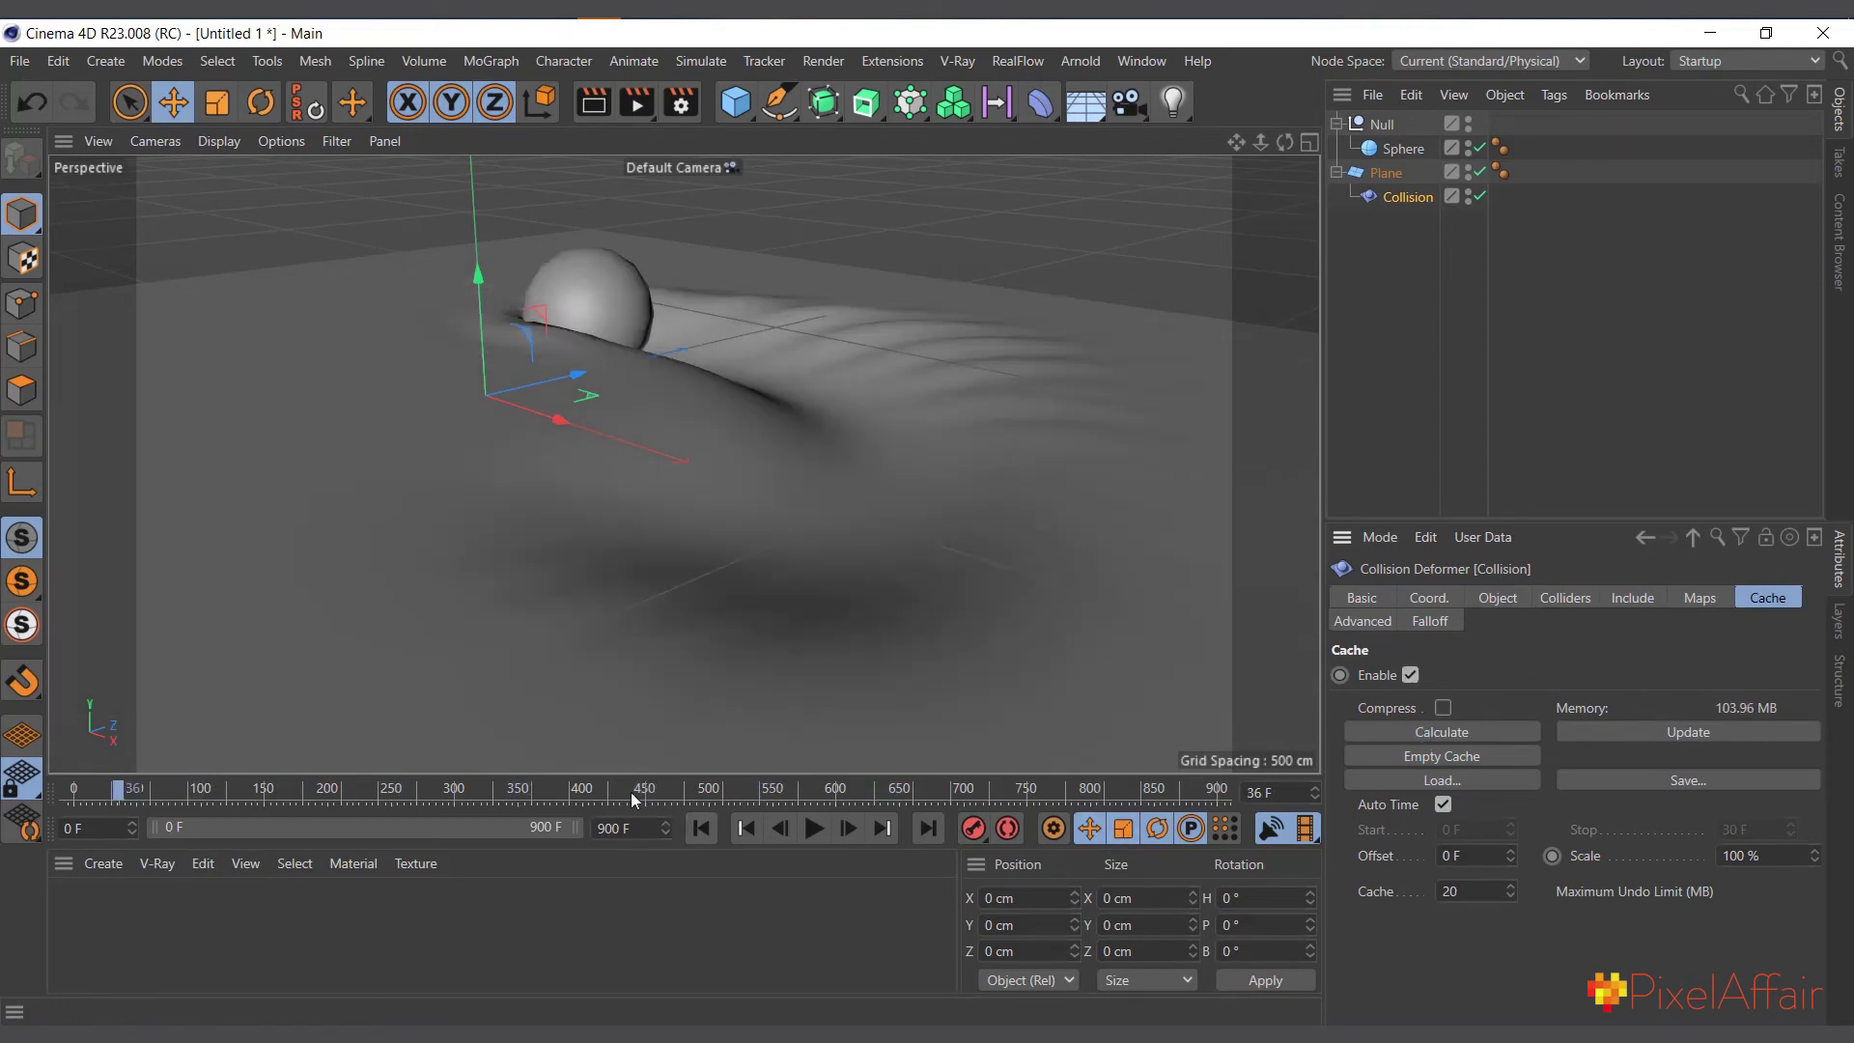
drag(123, 794, 74, 792)
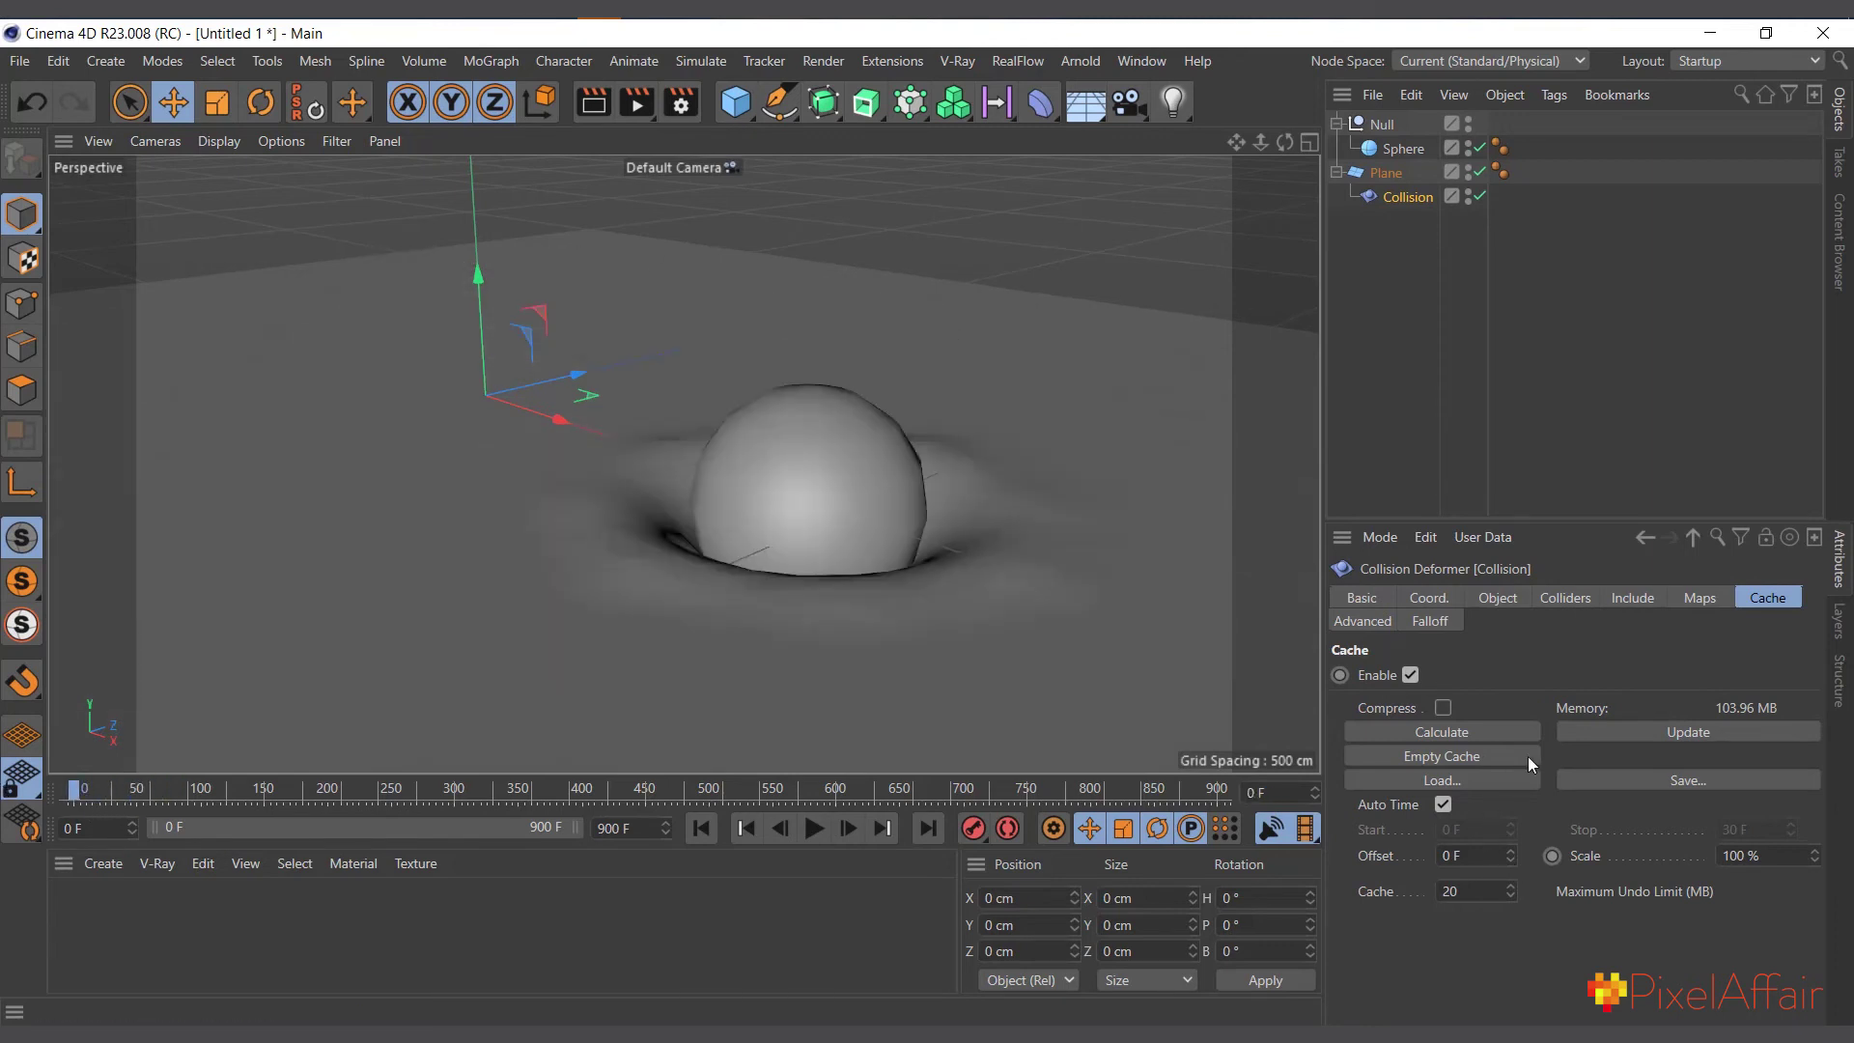
click(1564, 599)
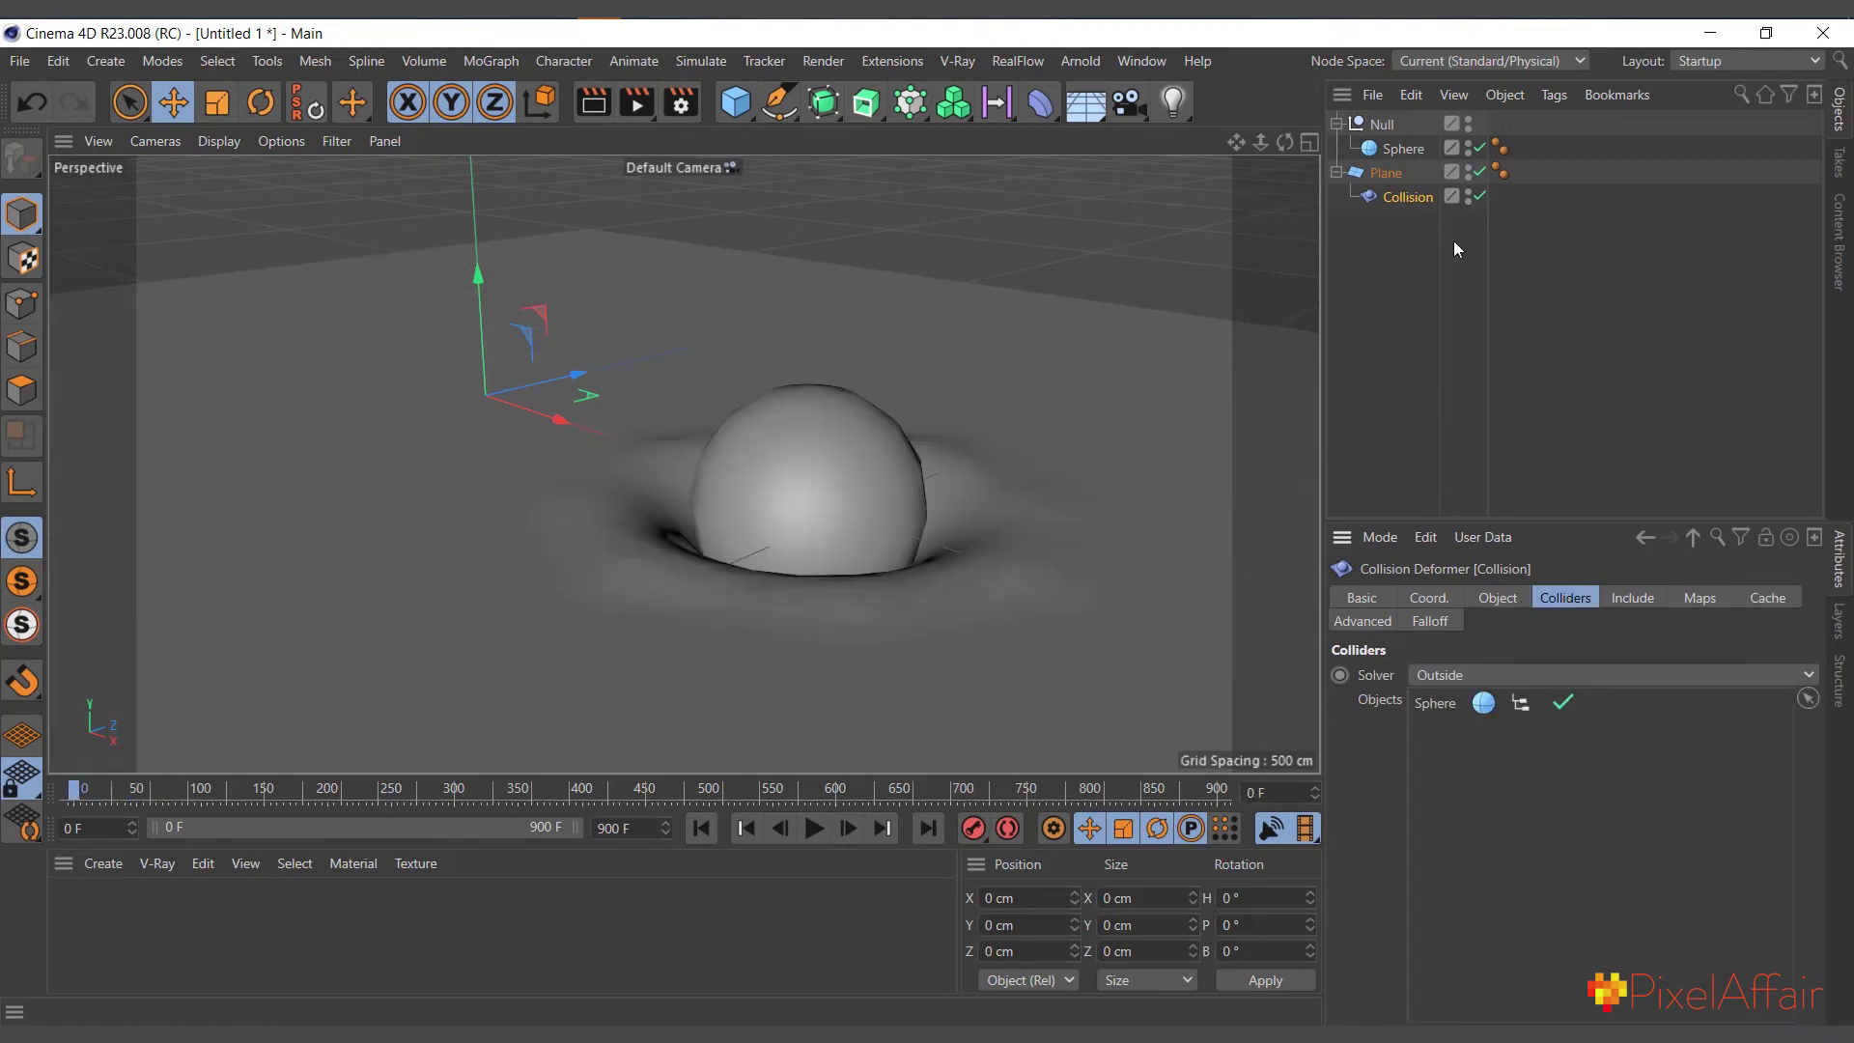
click(1770, 598)
click(1433, 759)
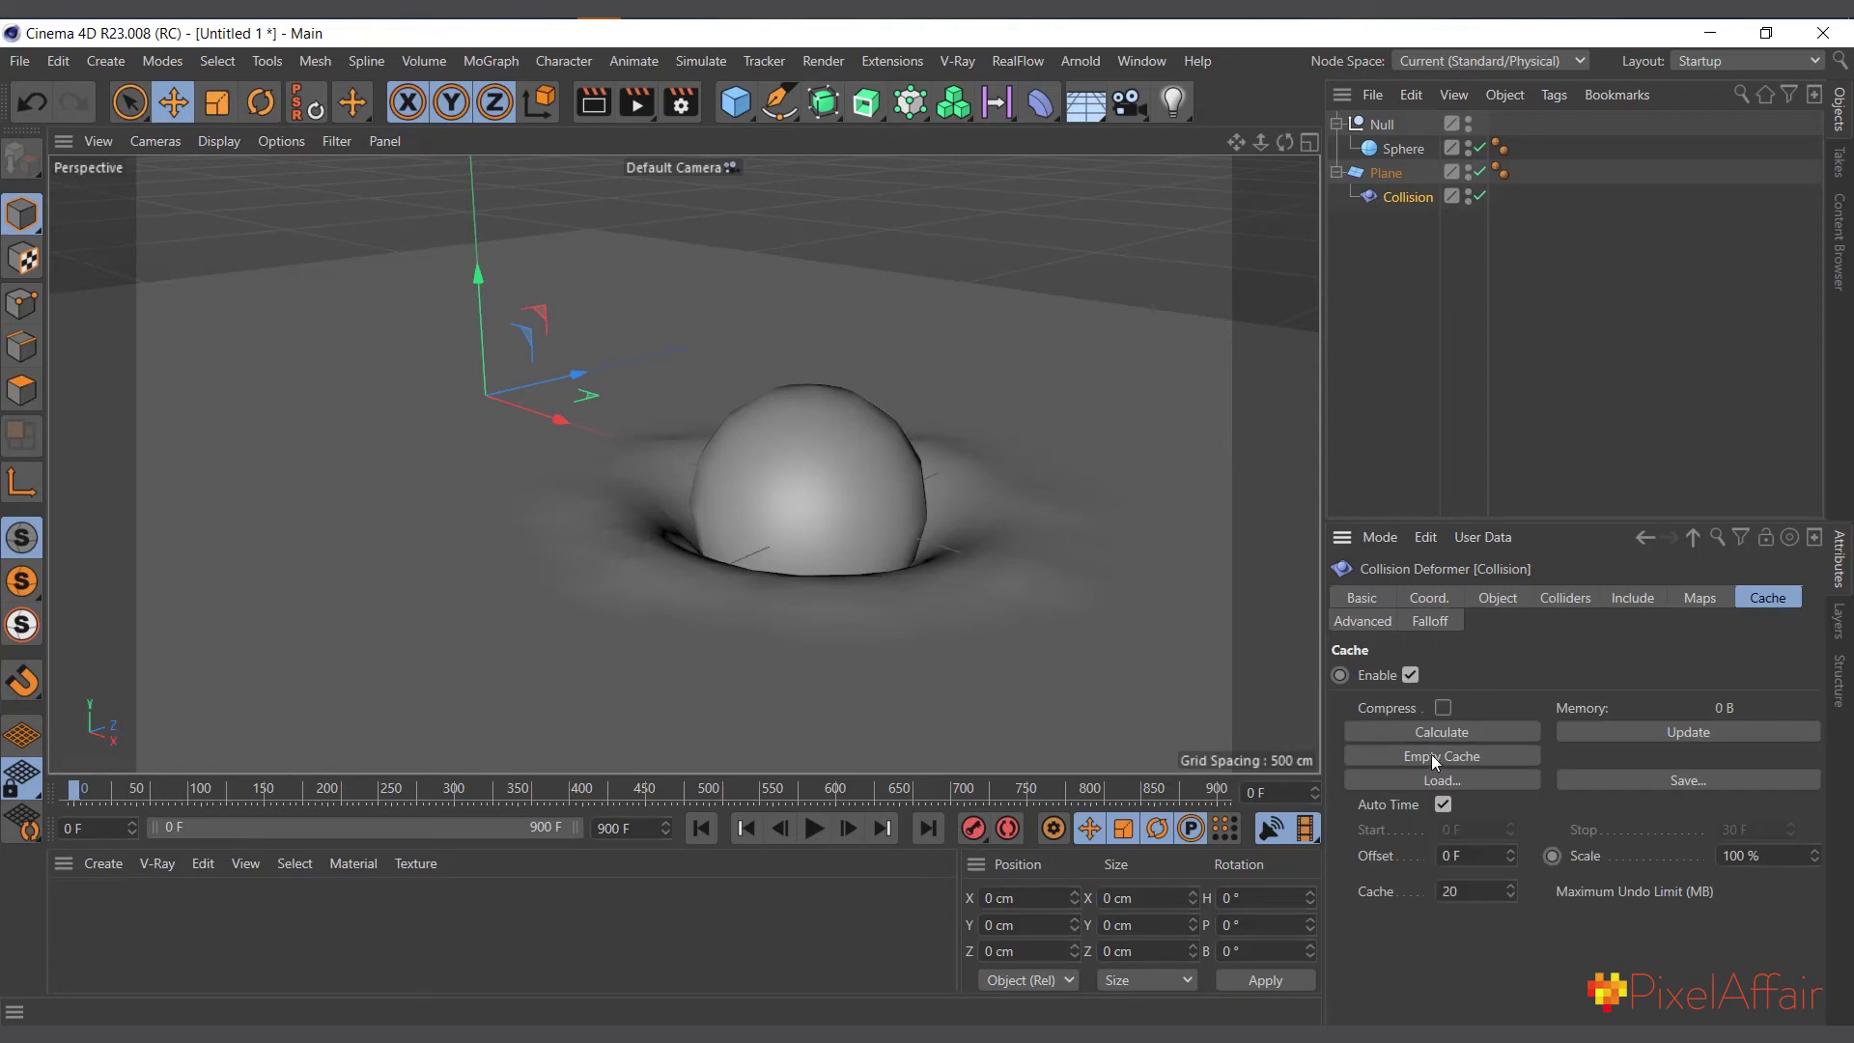
click(1575, 601)
Drop the Collision deformer's Advanced Stiffness from 75 % to 9 %
click(1497, 601)
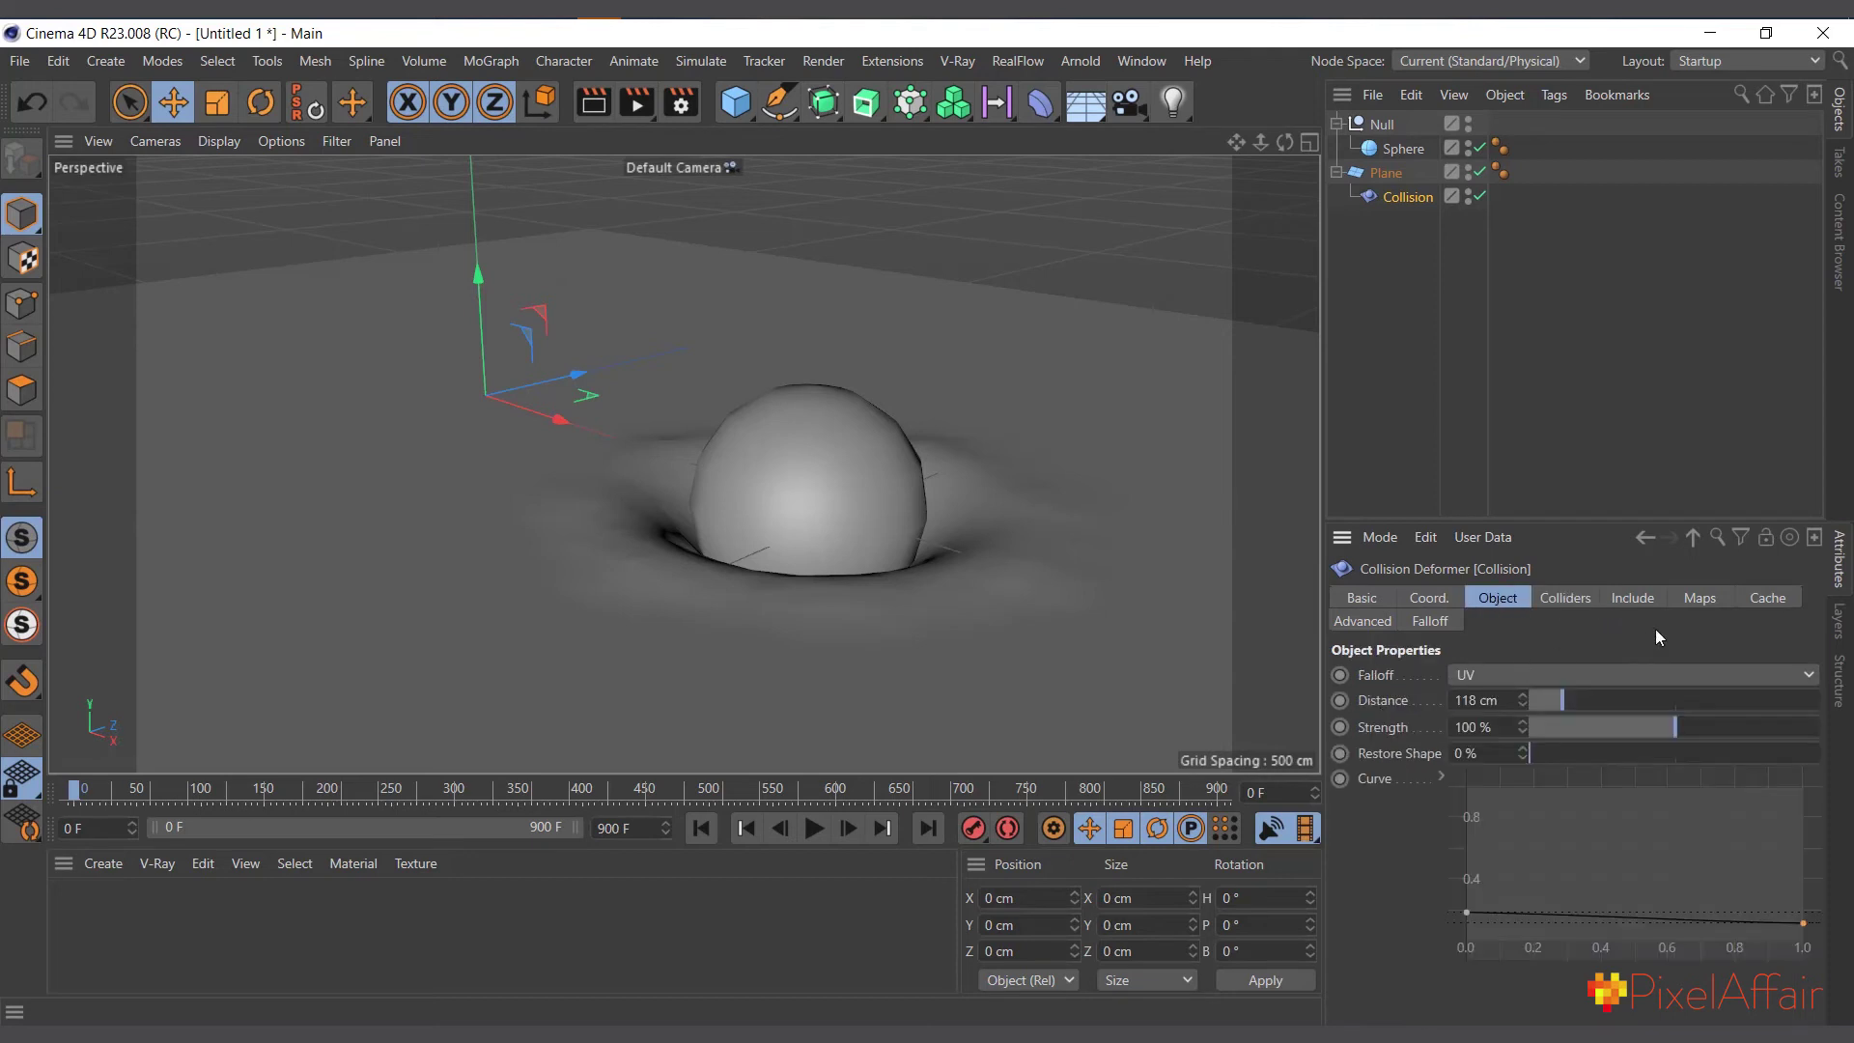
click(1363, 621)
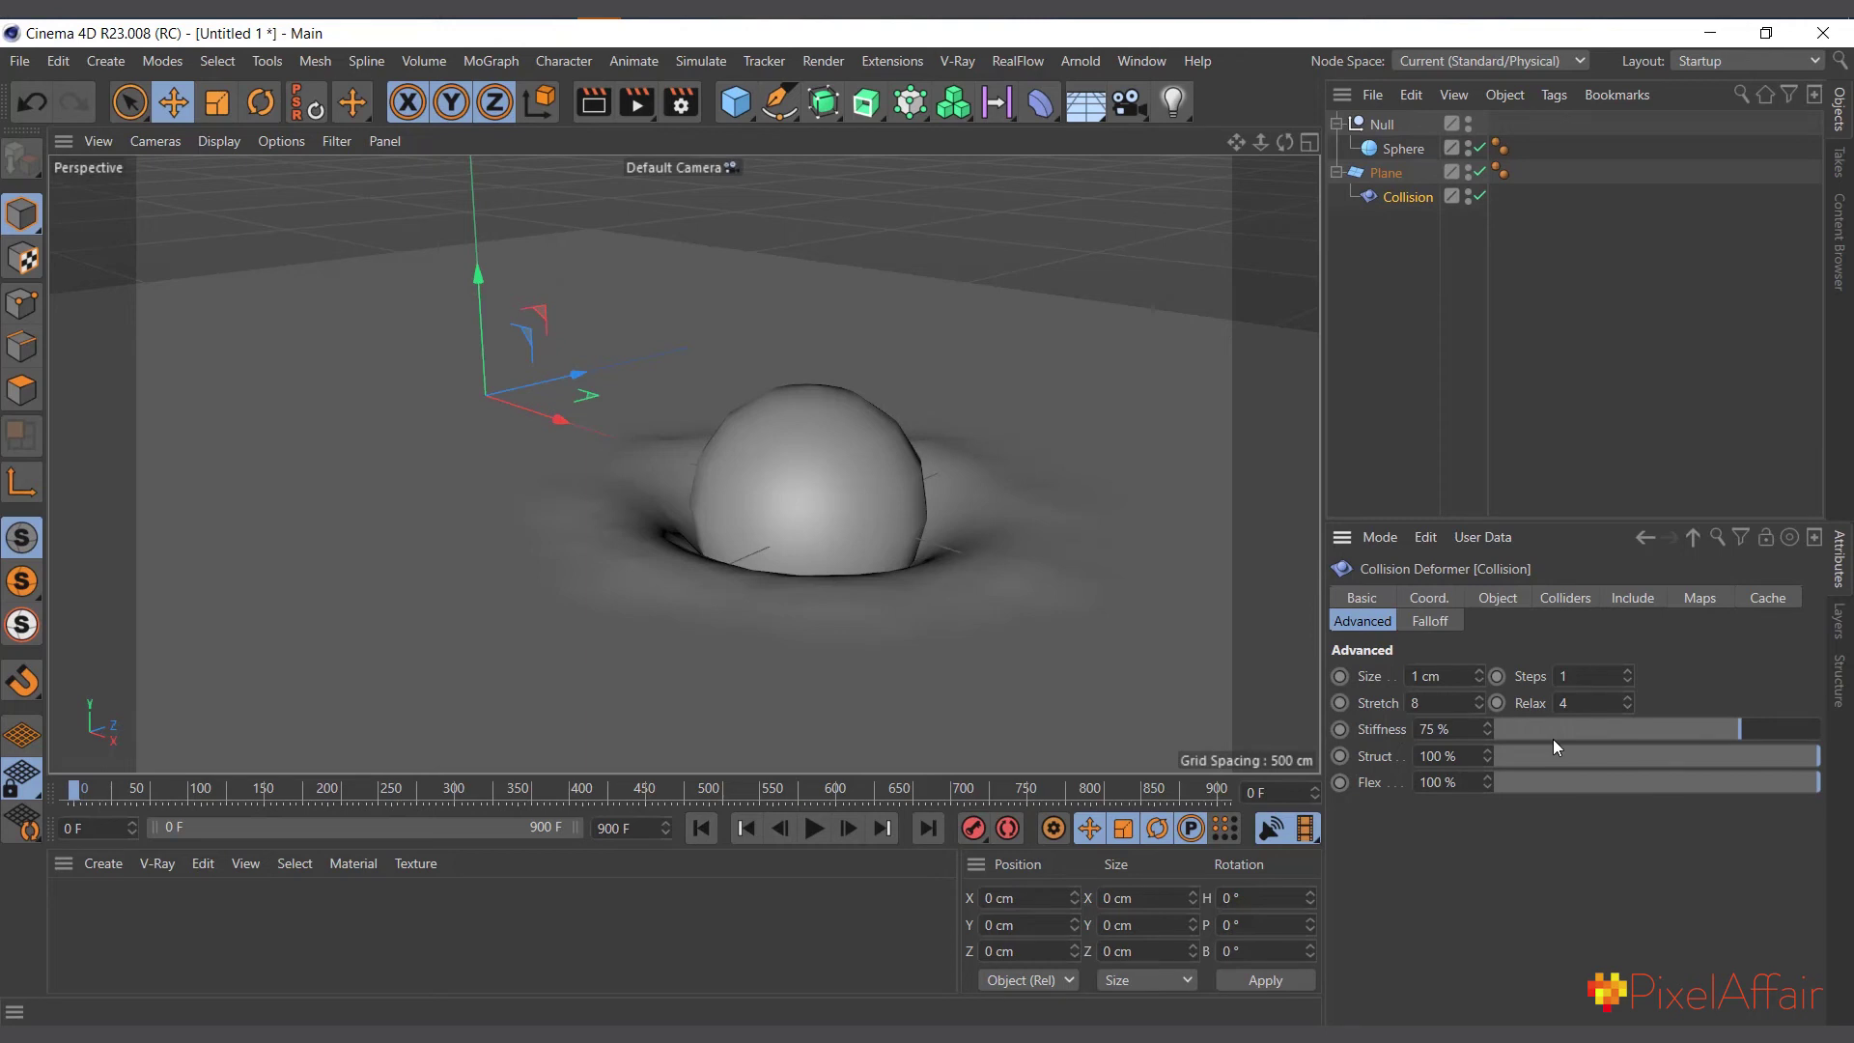
drag(1576, 734, 1524, 740)
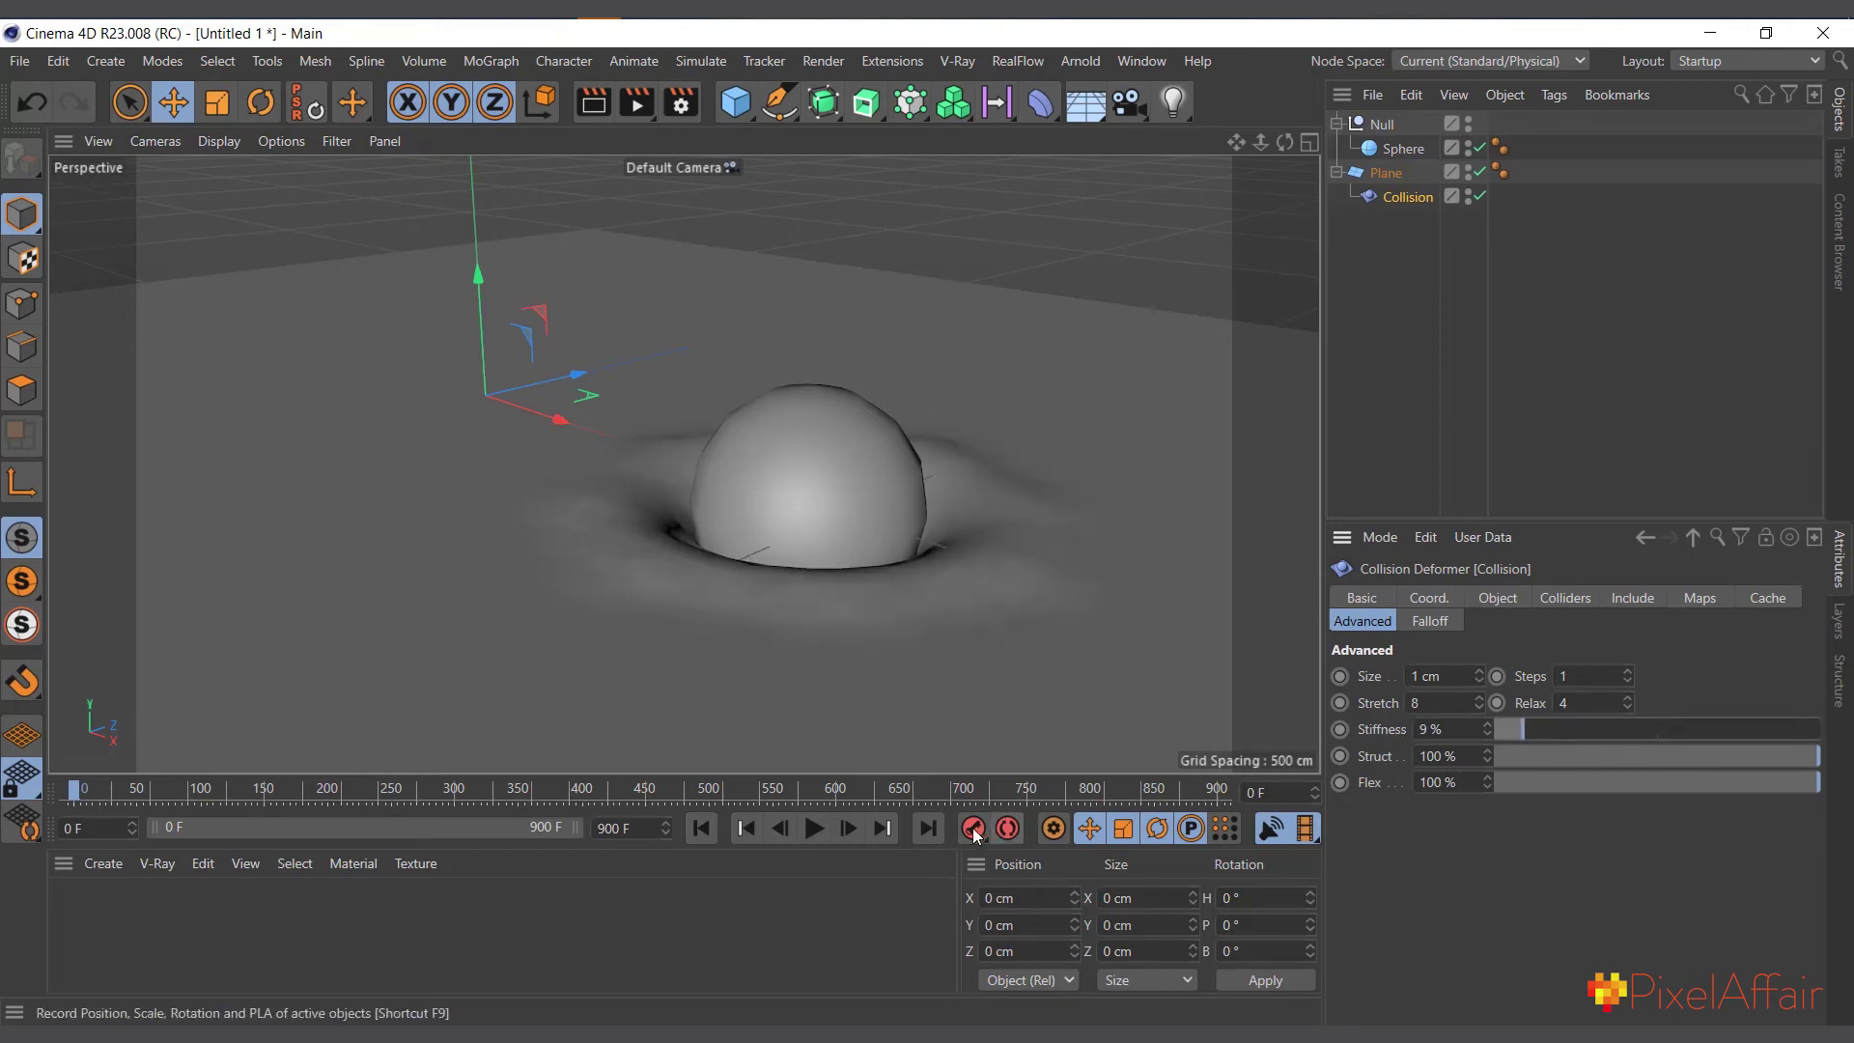
Preview the dent animation with 9% stiffness, then rewind to frame 0
click(812, 832)
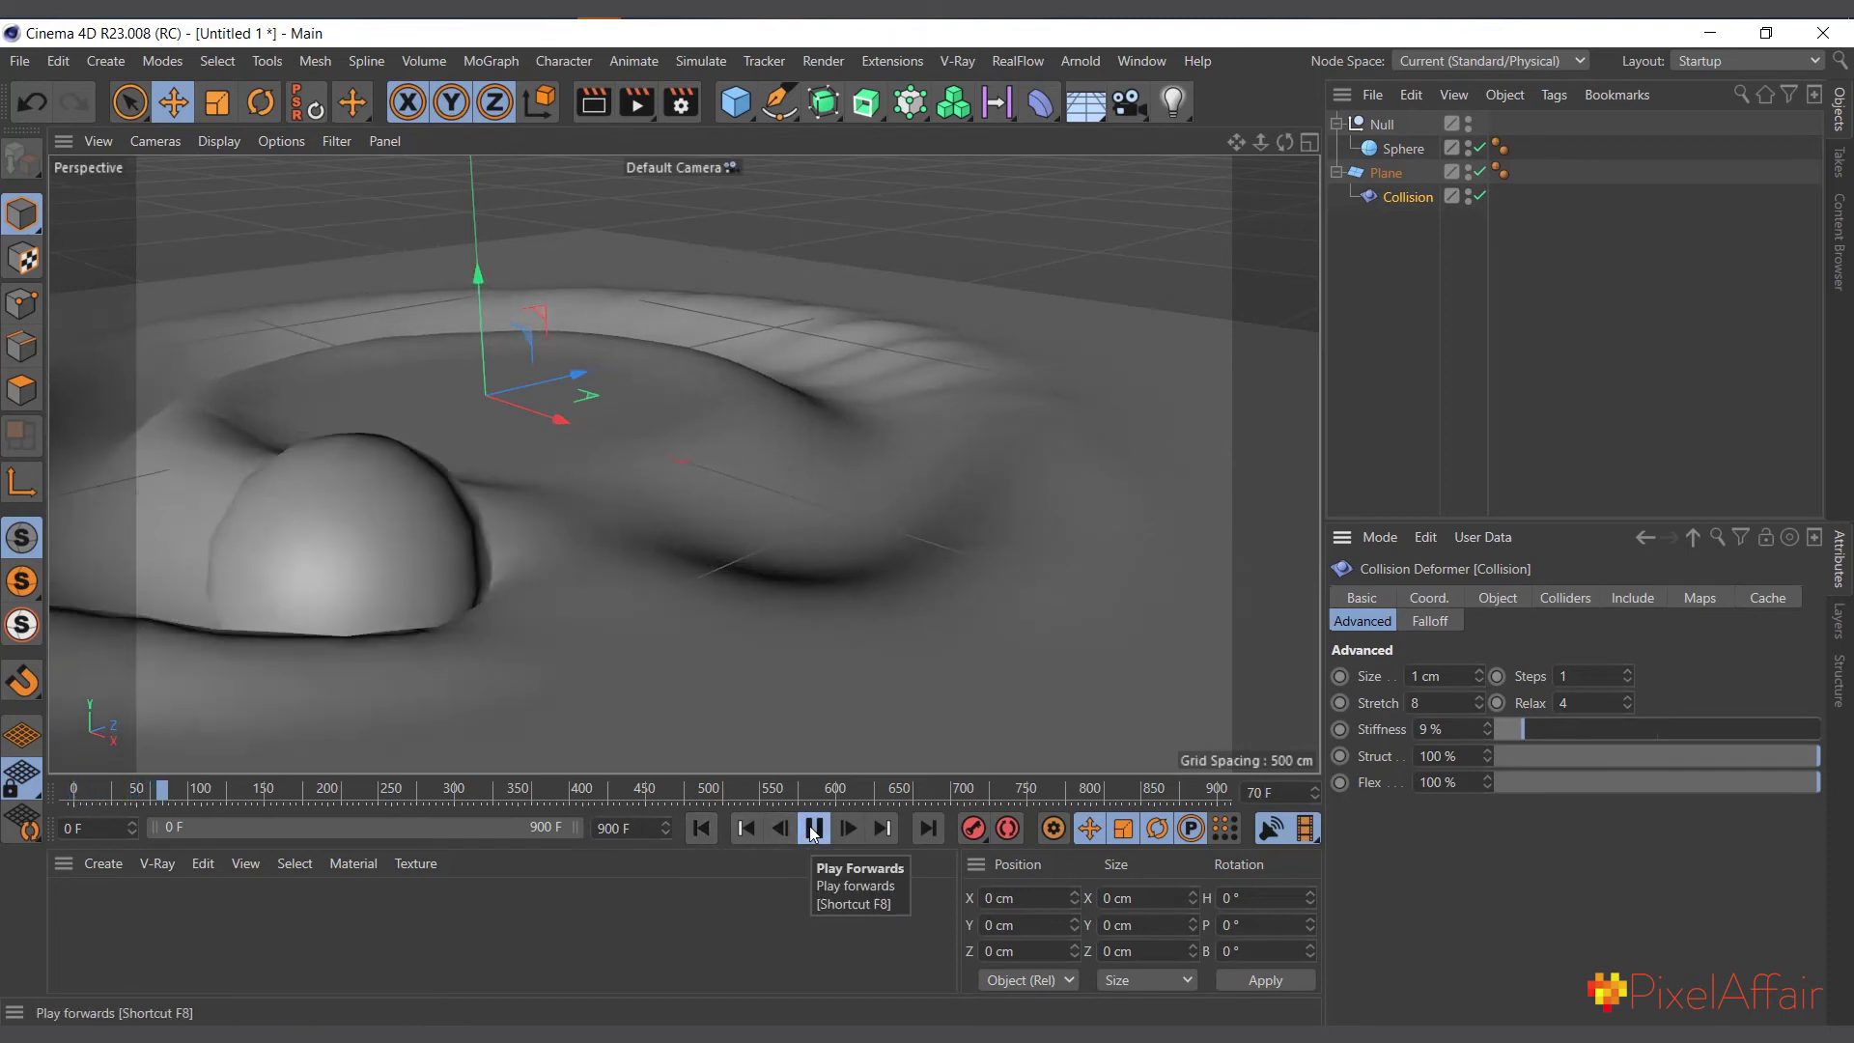
click(813, 833)
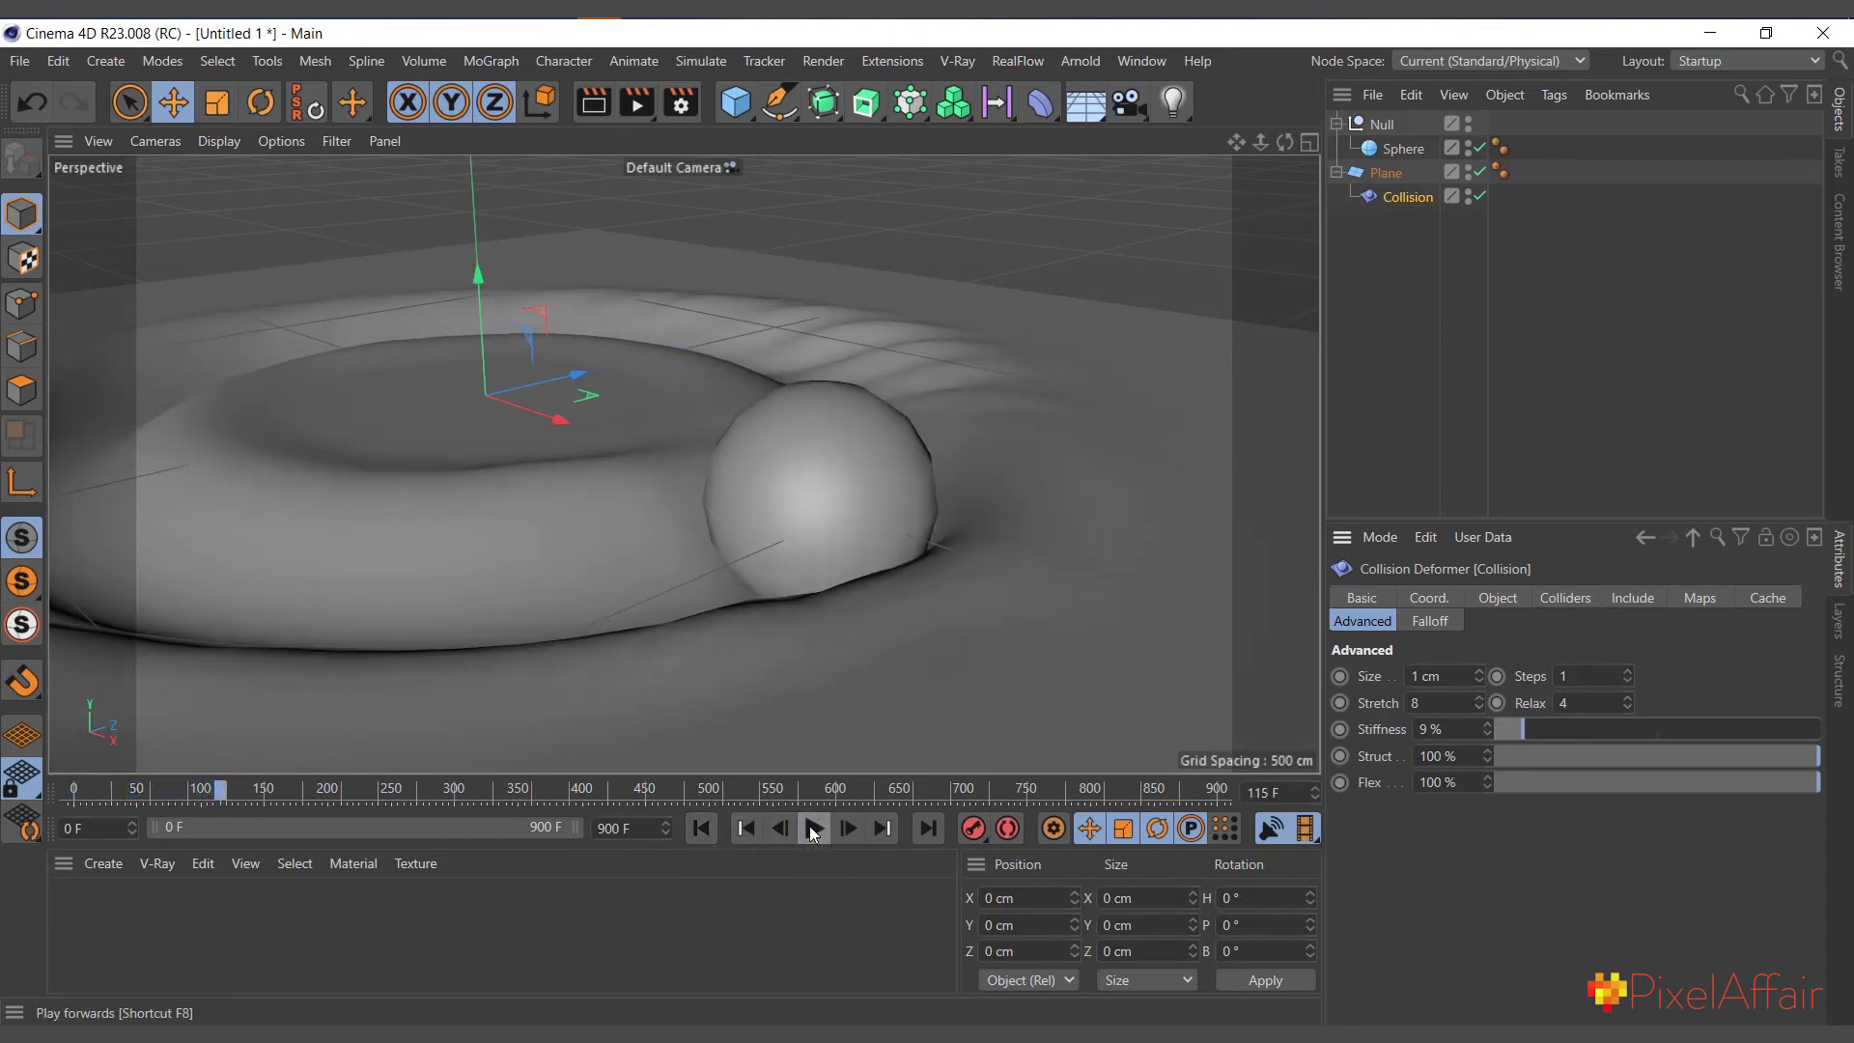
click(701, 827)
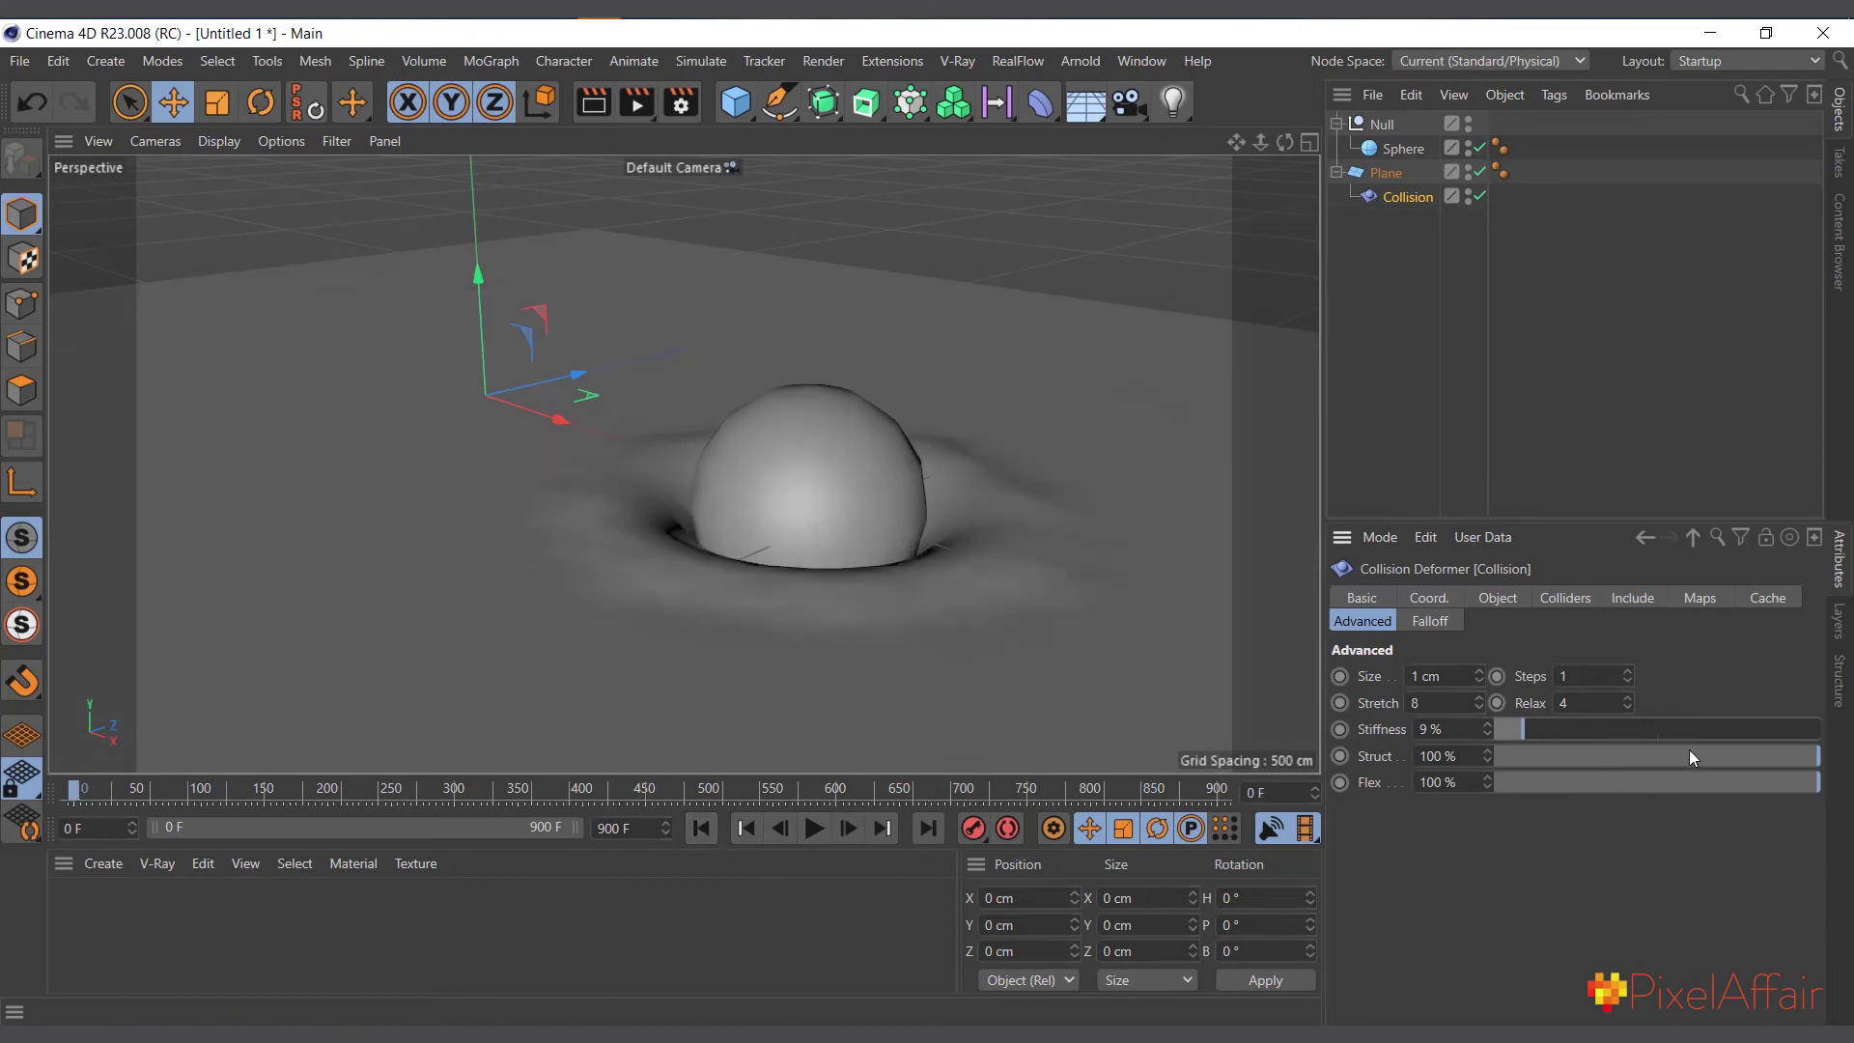
Lower Struct to 42% and Flex to 48%, replay the dent, and select all four objects
drag(1689, 749, 1649, 784)
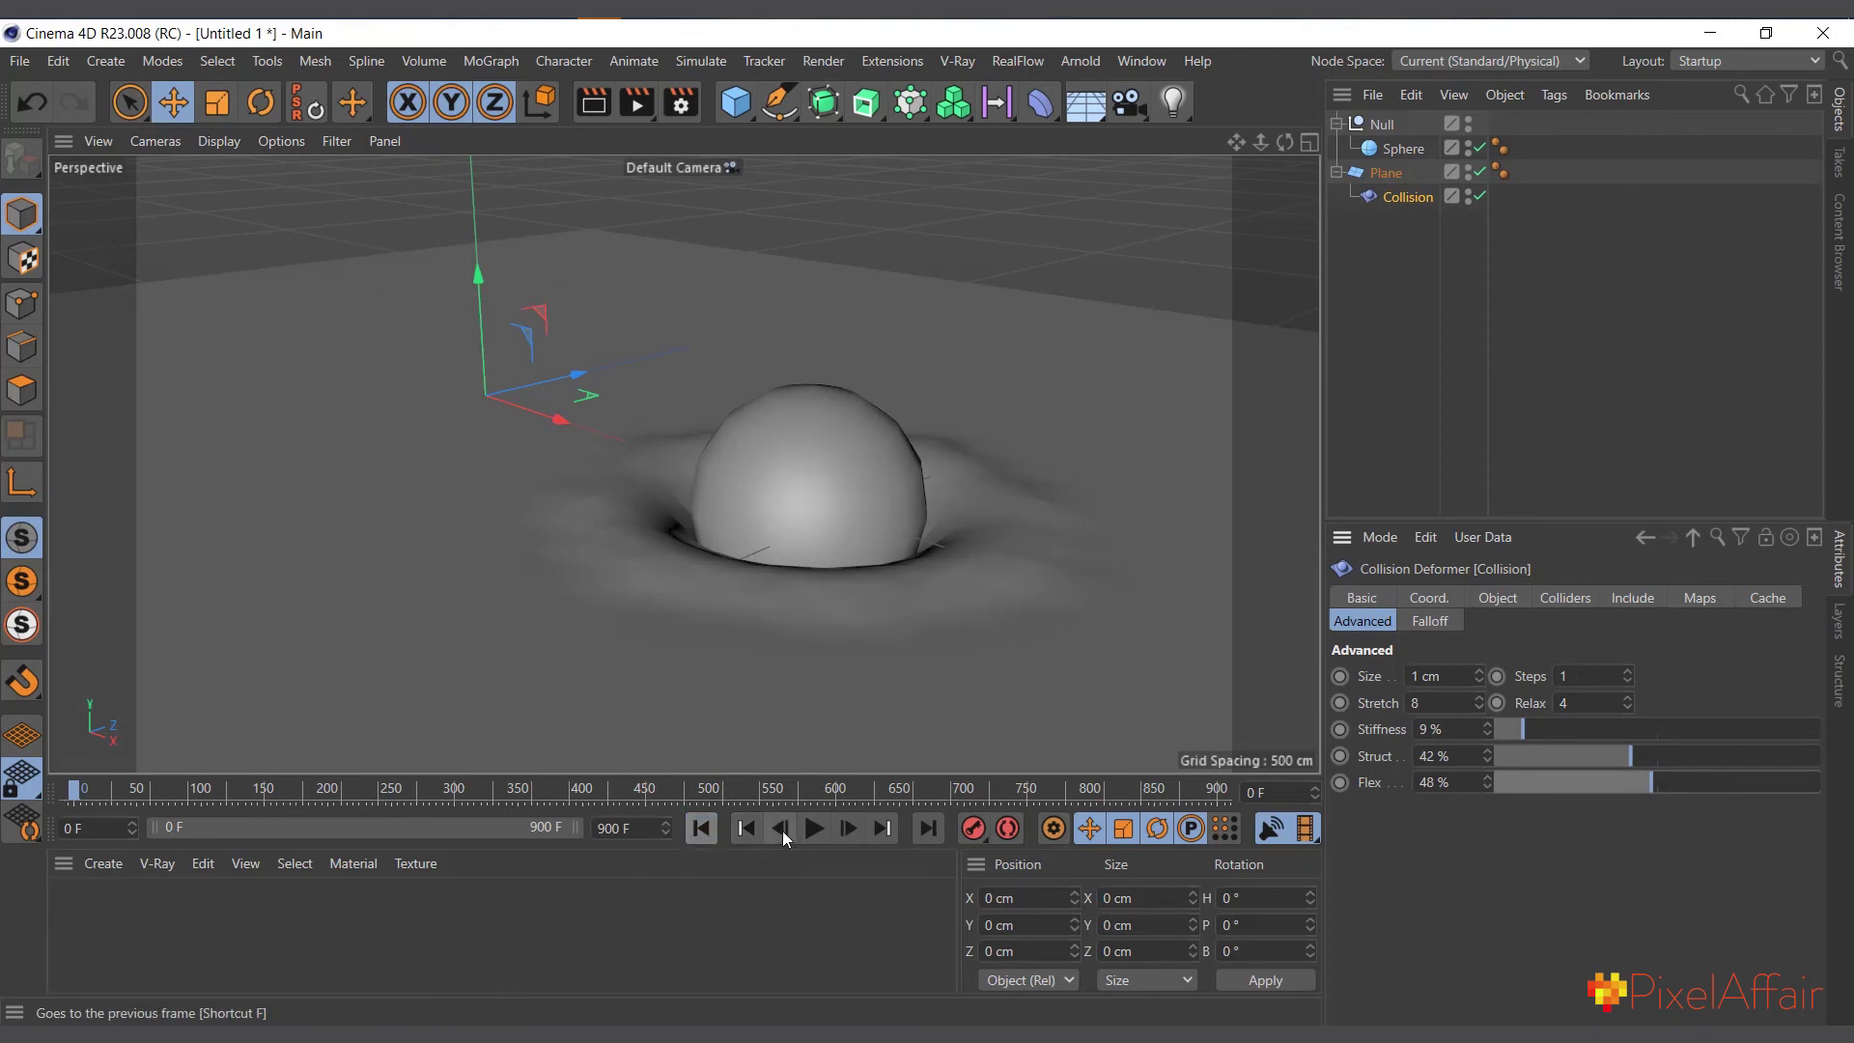
click(813, 829)
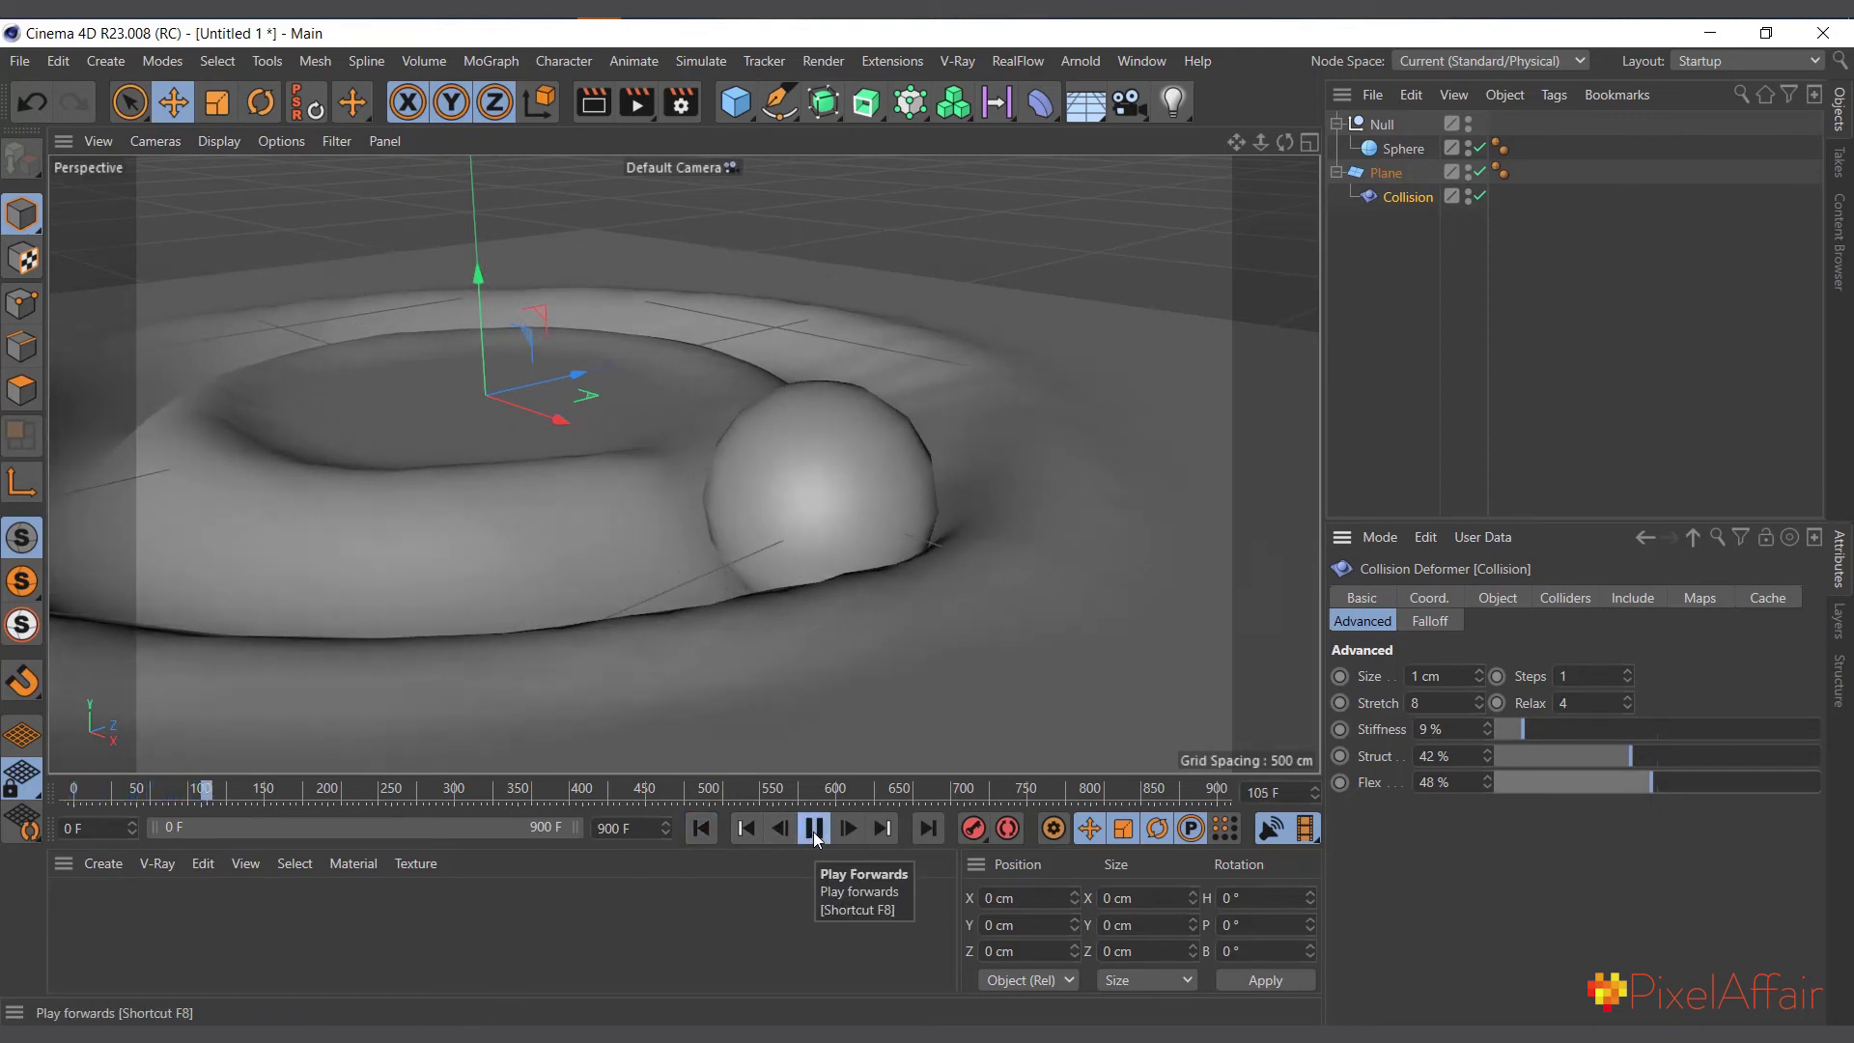
click(810, 833)
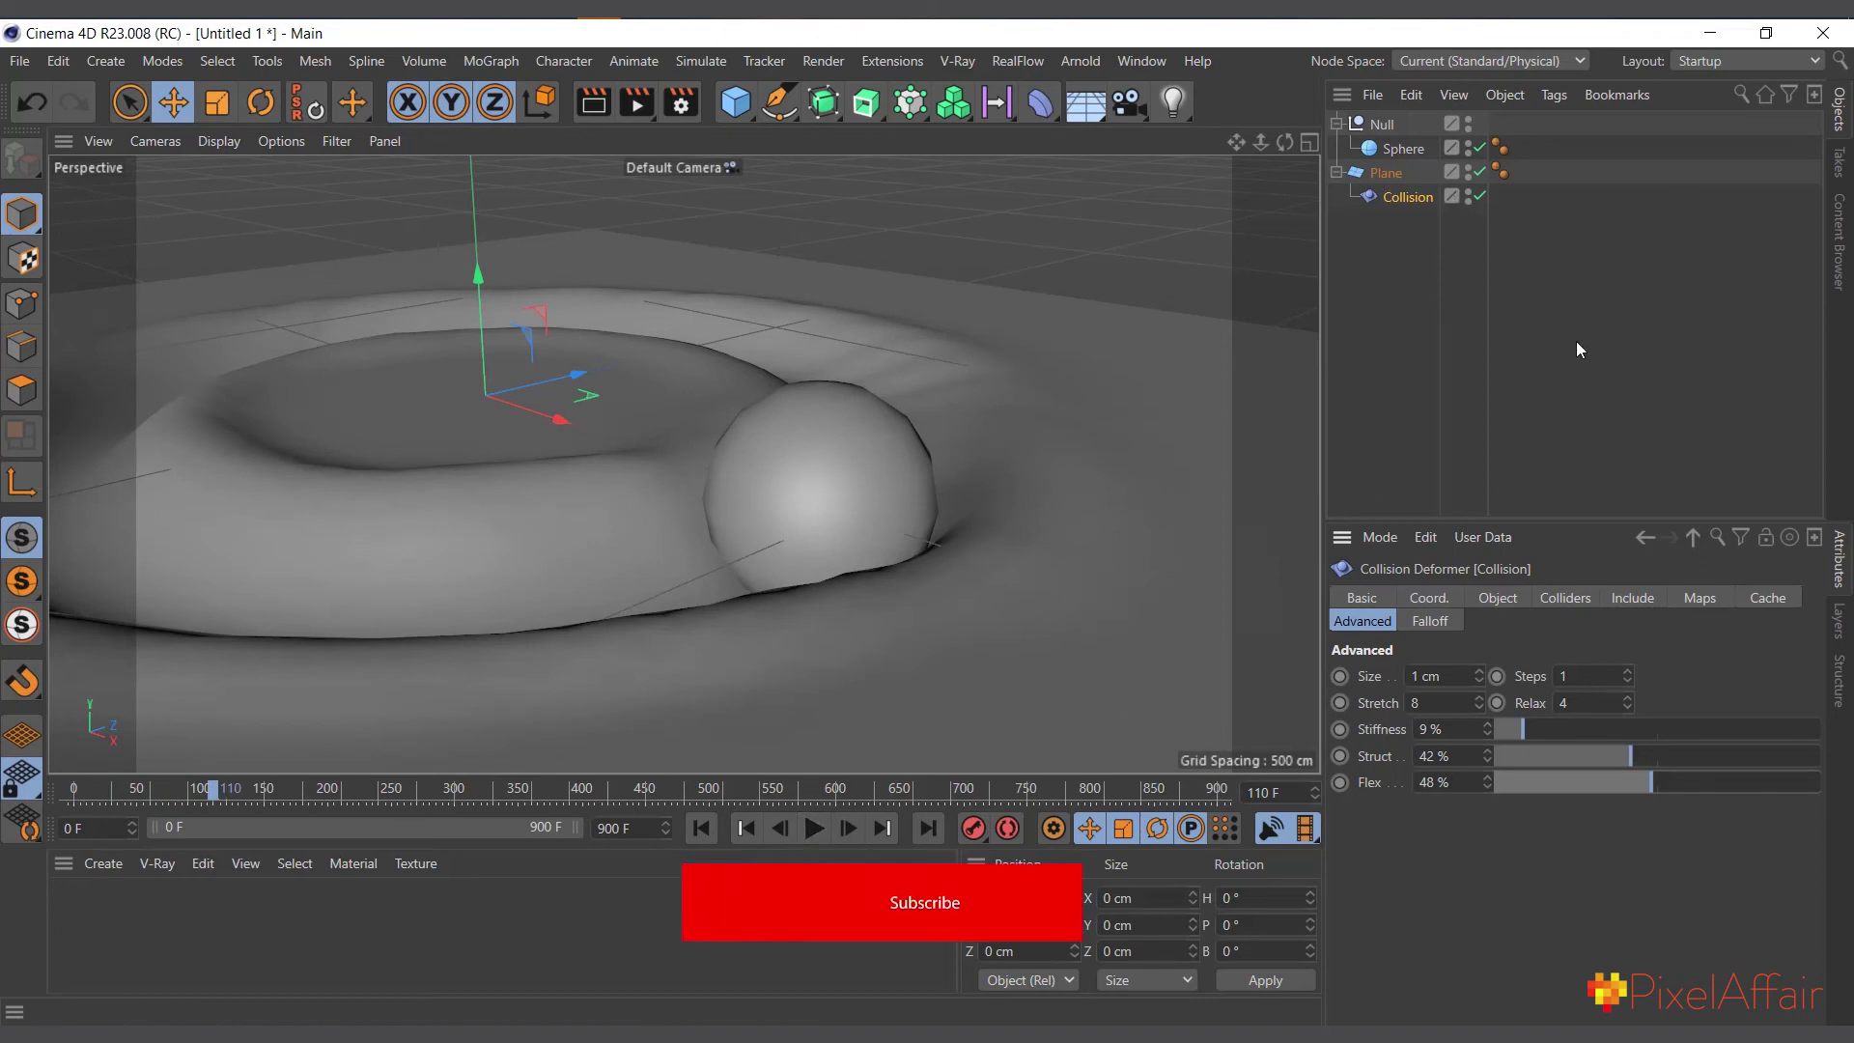
drag(1376, 295, 1379, 125)
Delete the sphere scene and add a Cube stretched up to 459.611 cm tall
key(Delete)
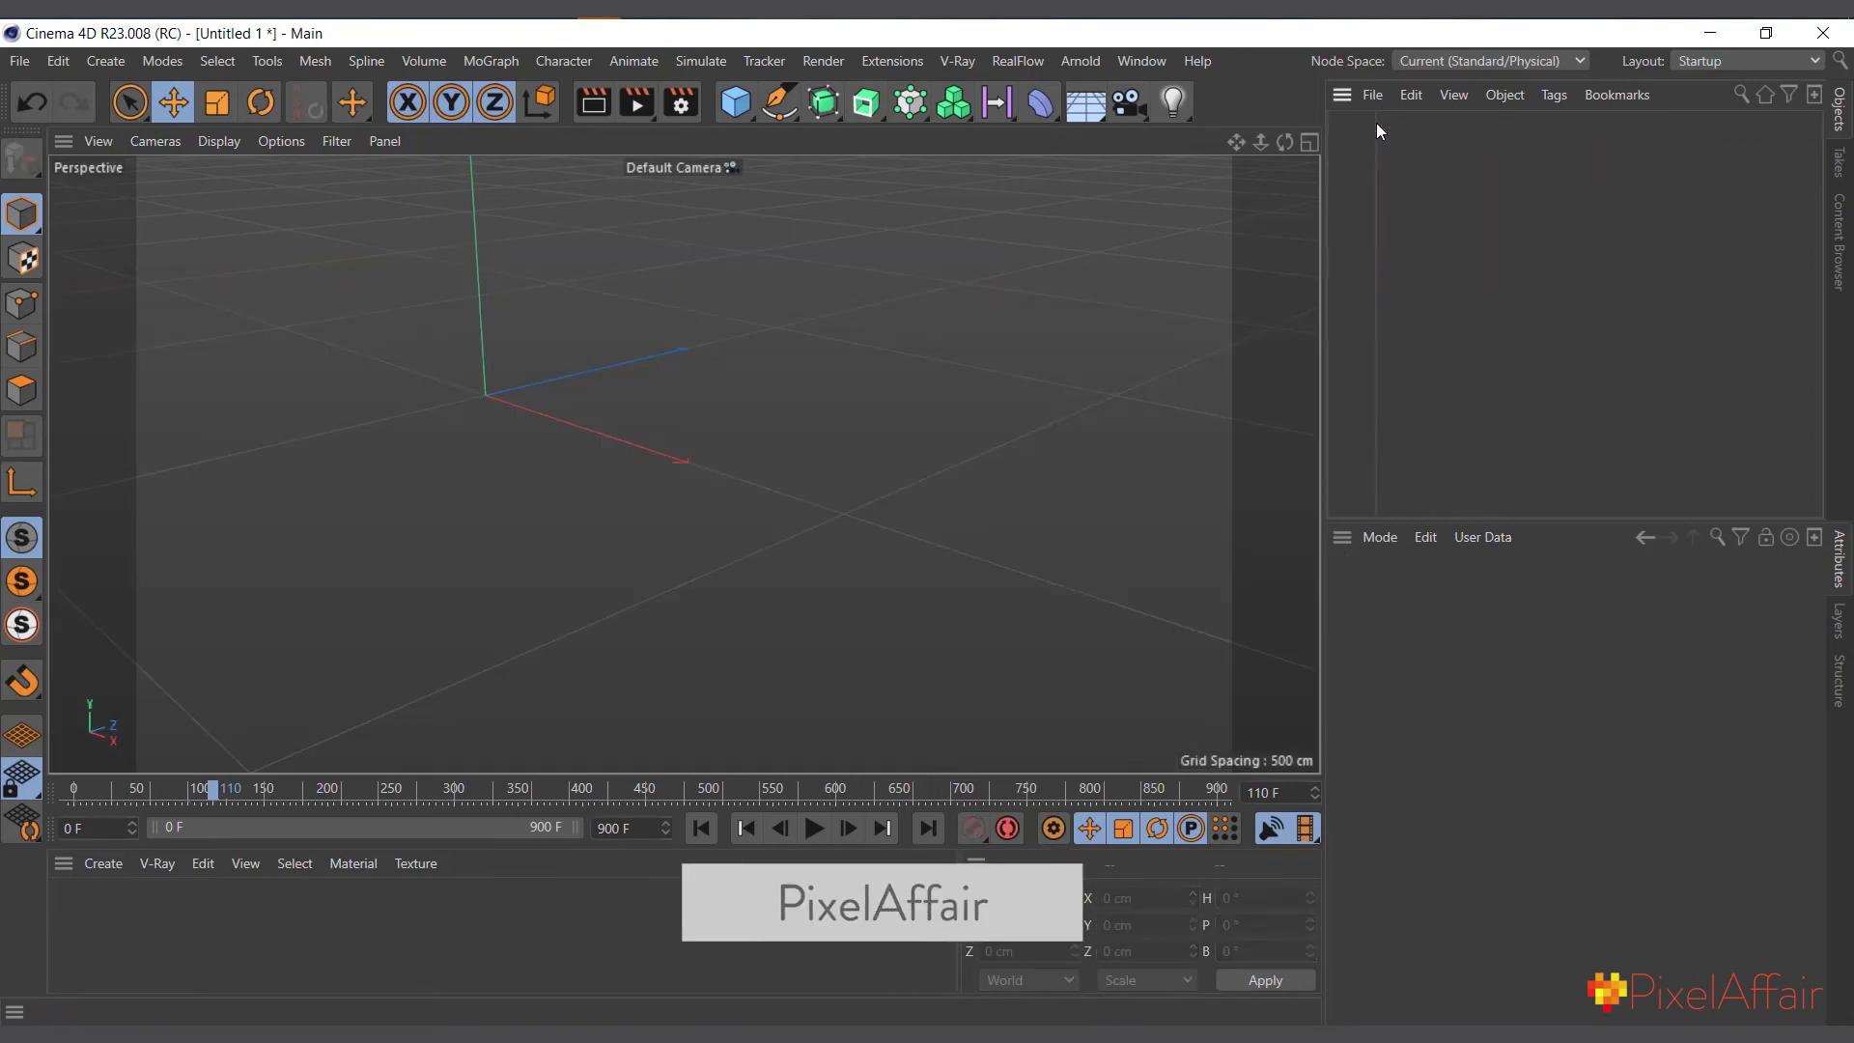
click(735, 101)
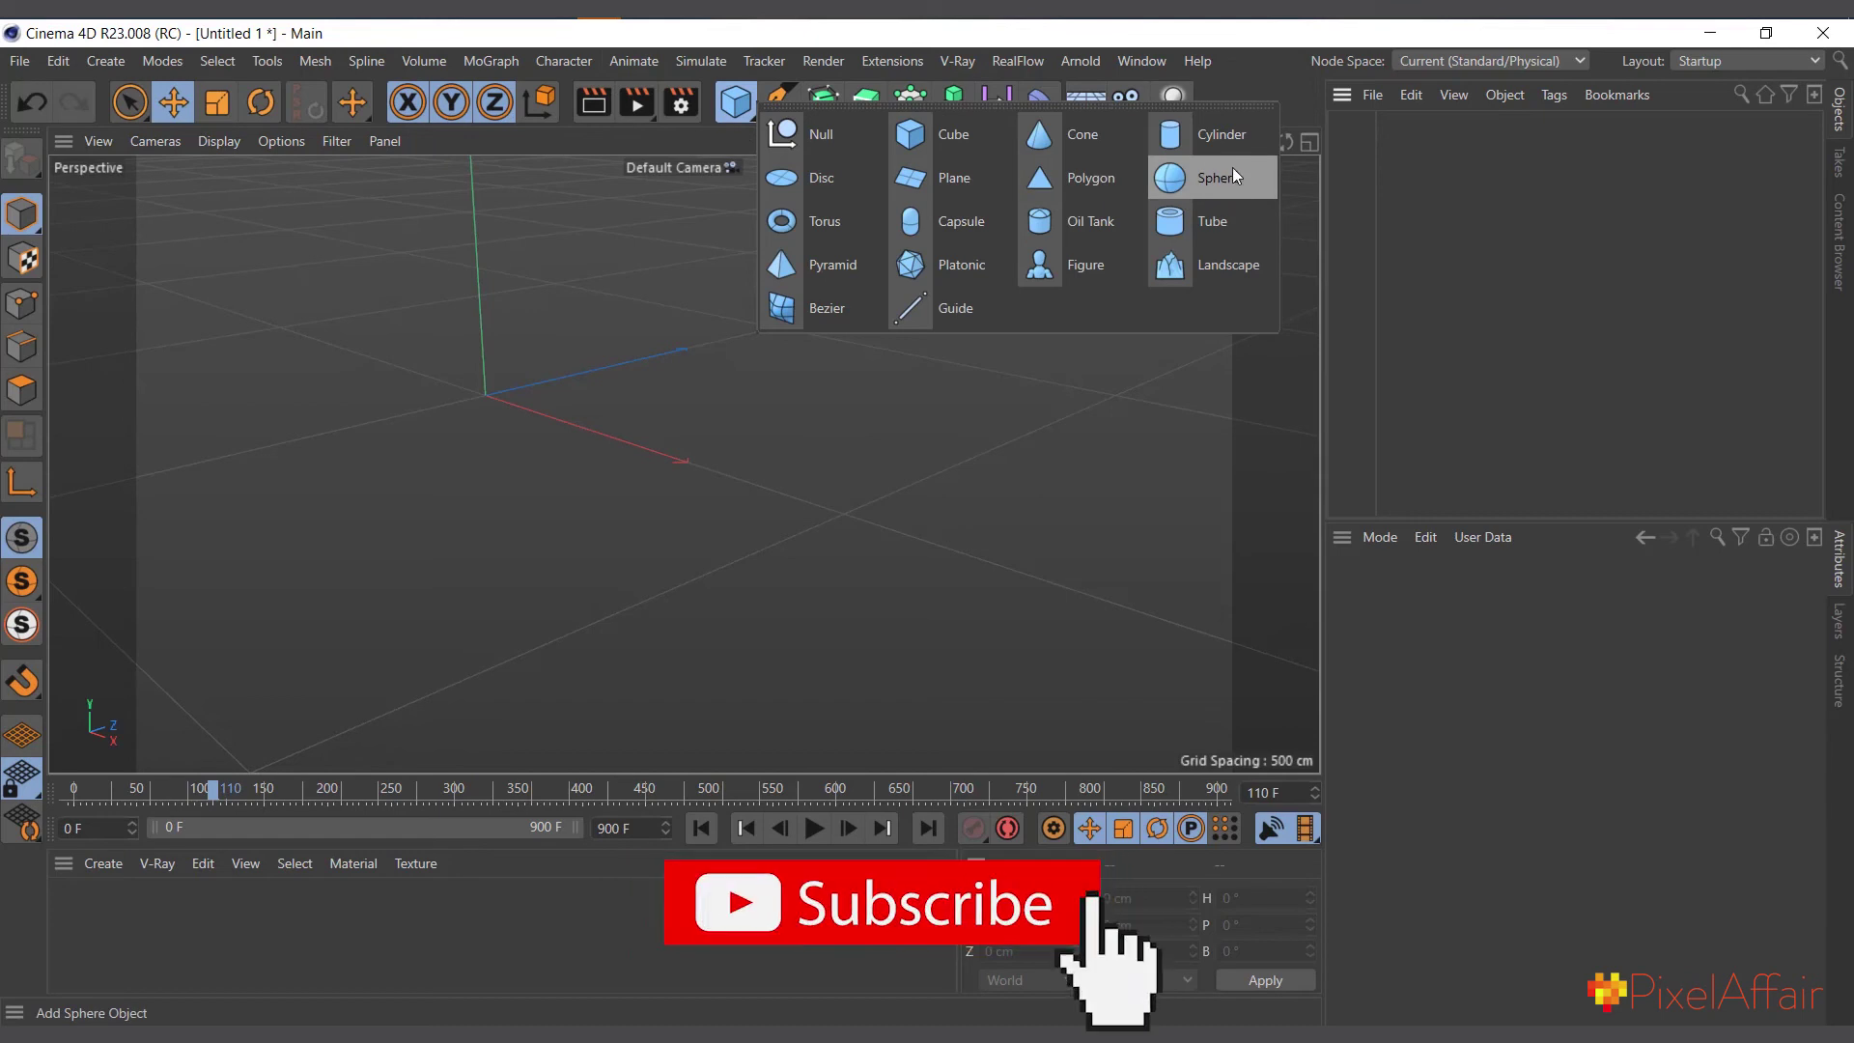
click(960, 122)
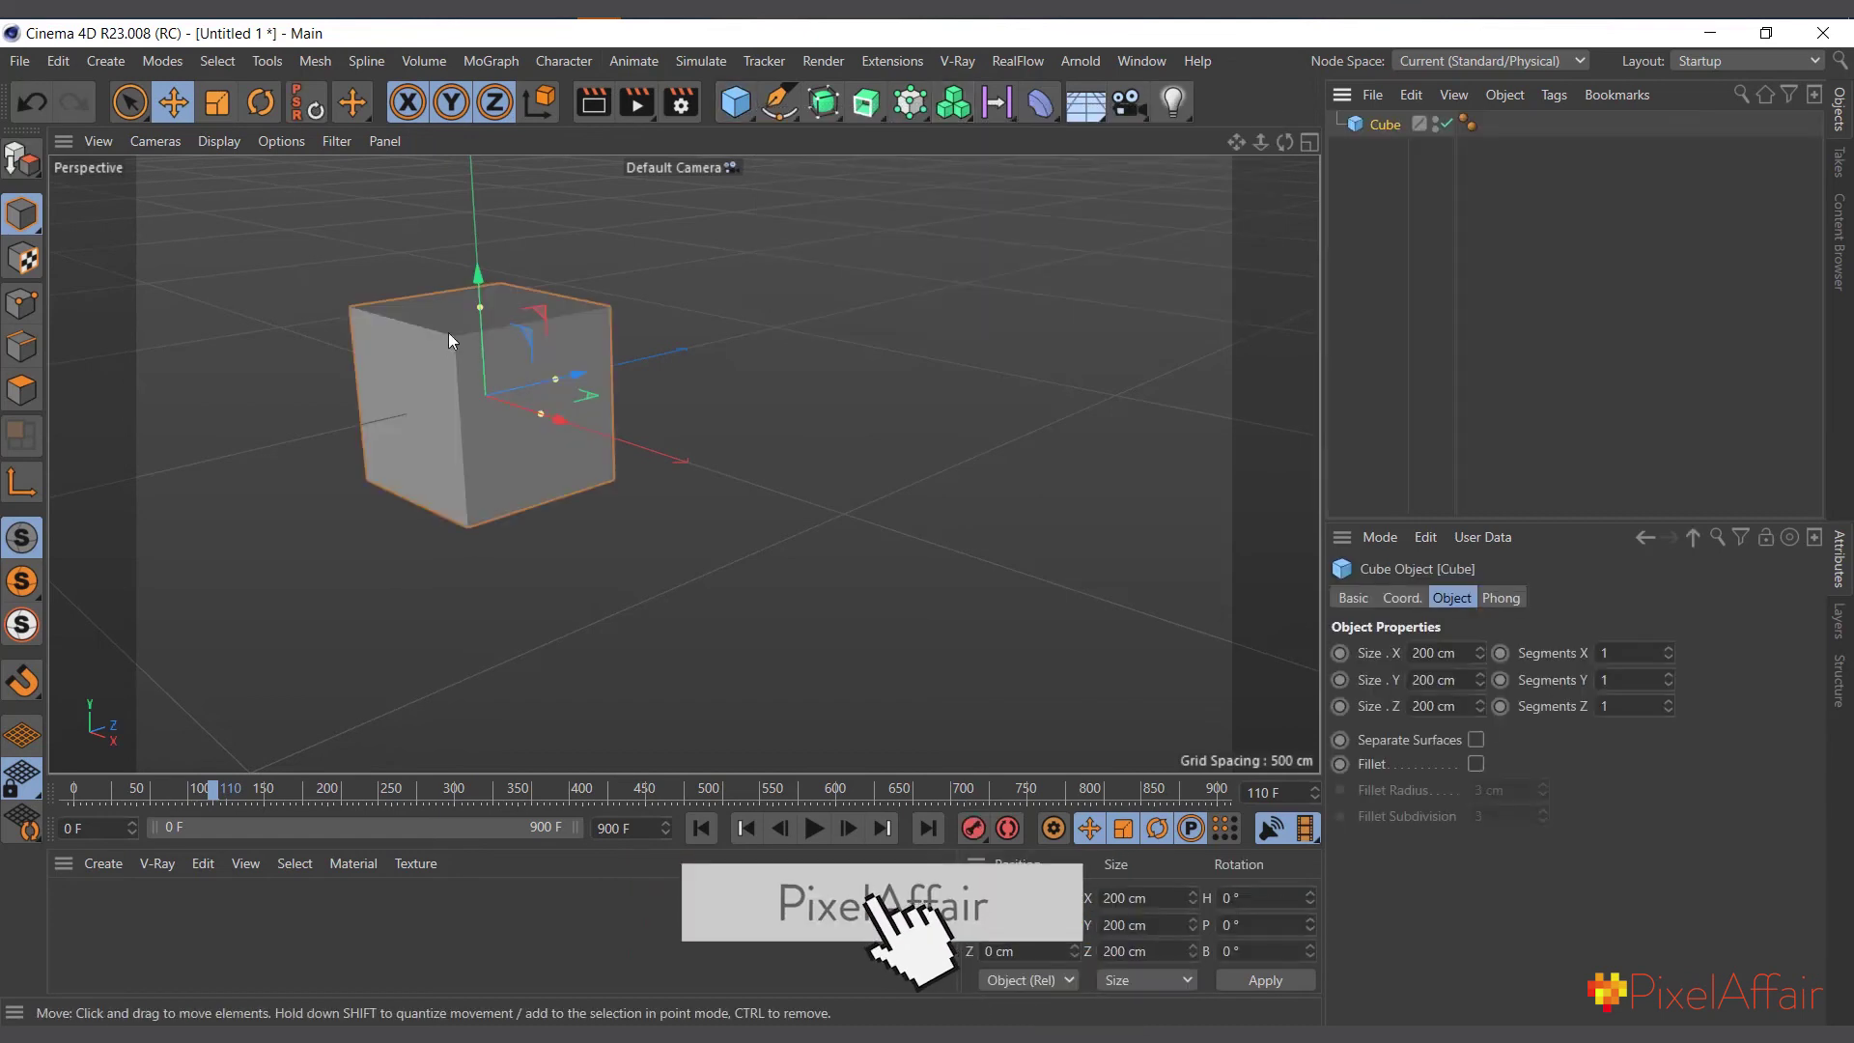
drag(480, 307, 493, 242)
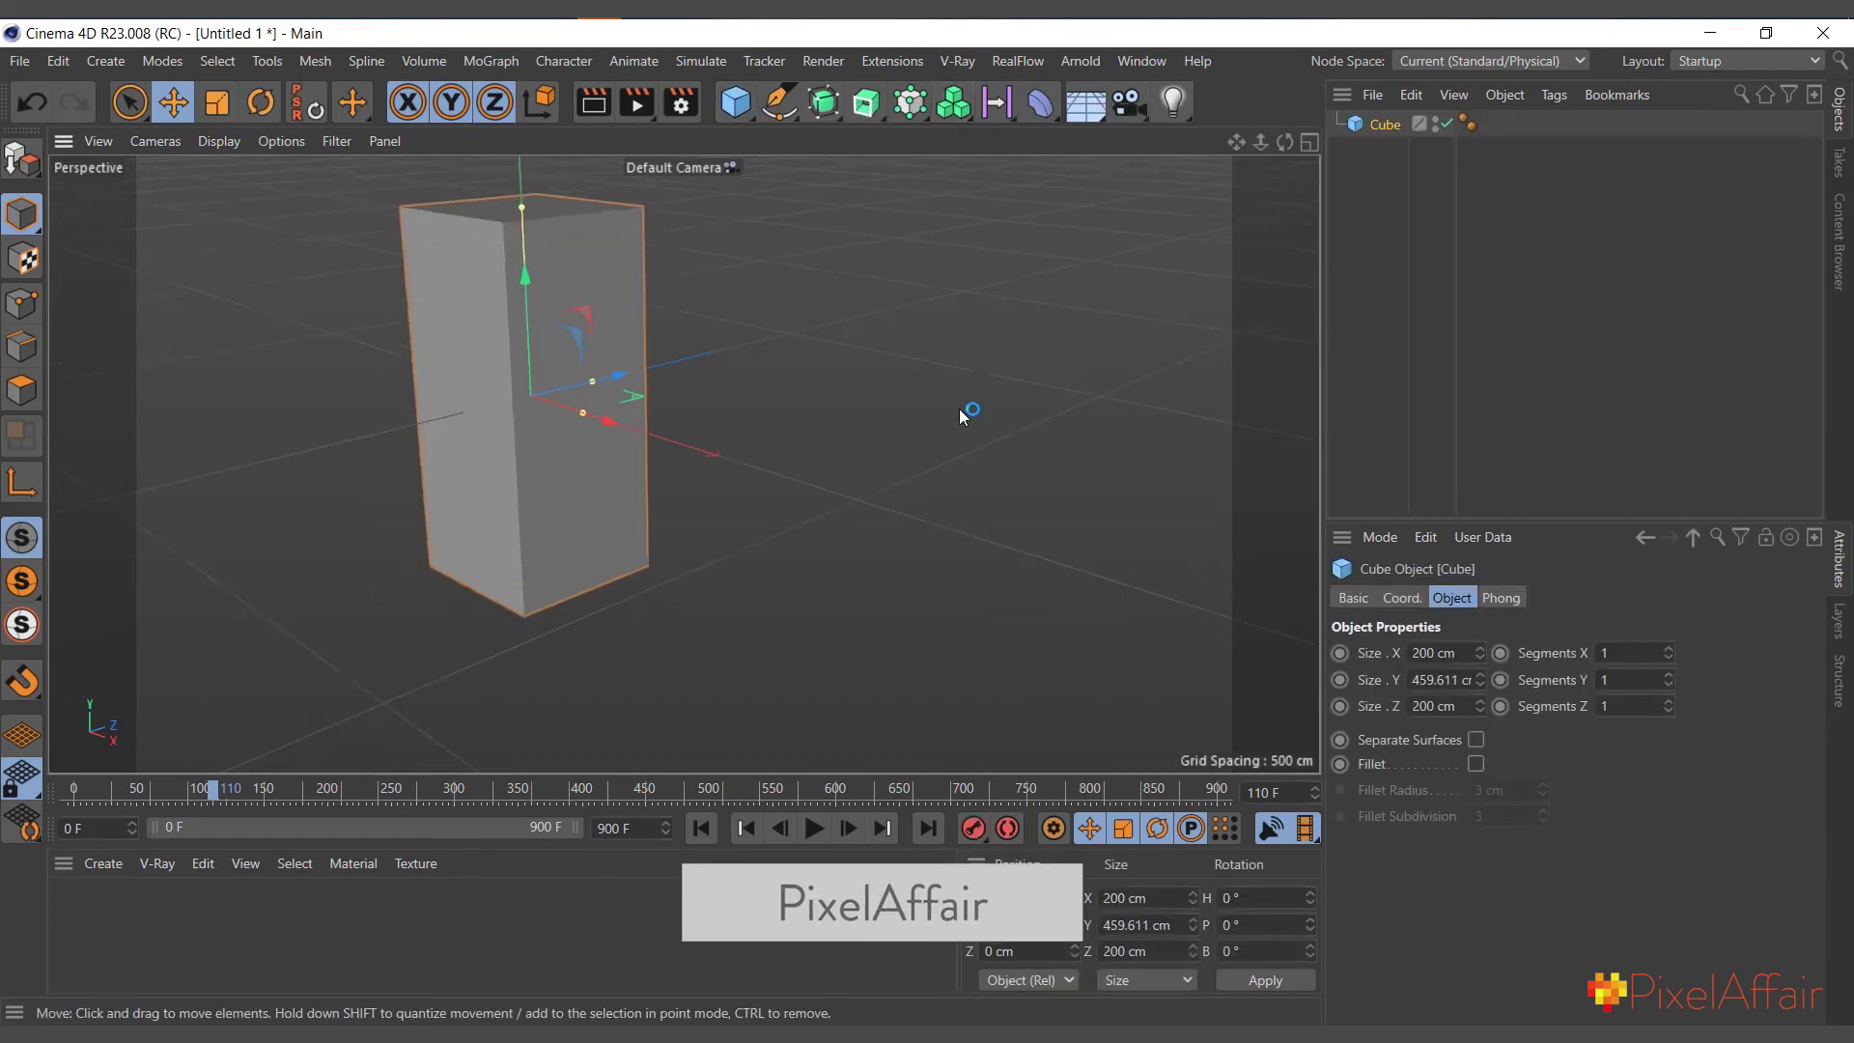
Round the cube's edges with Fillet at a 28 cm radius
scroll(959, 408, up, 5)
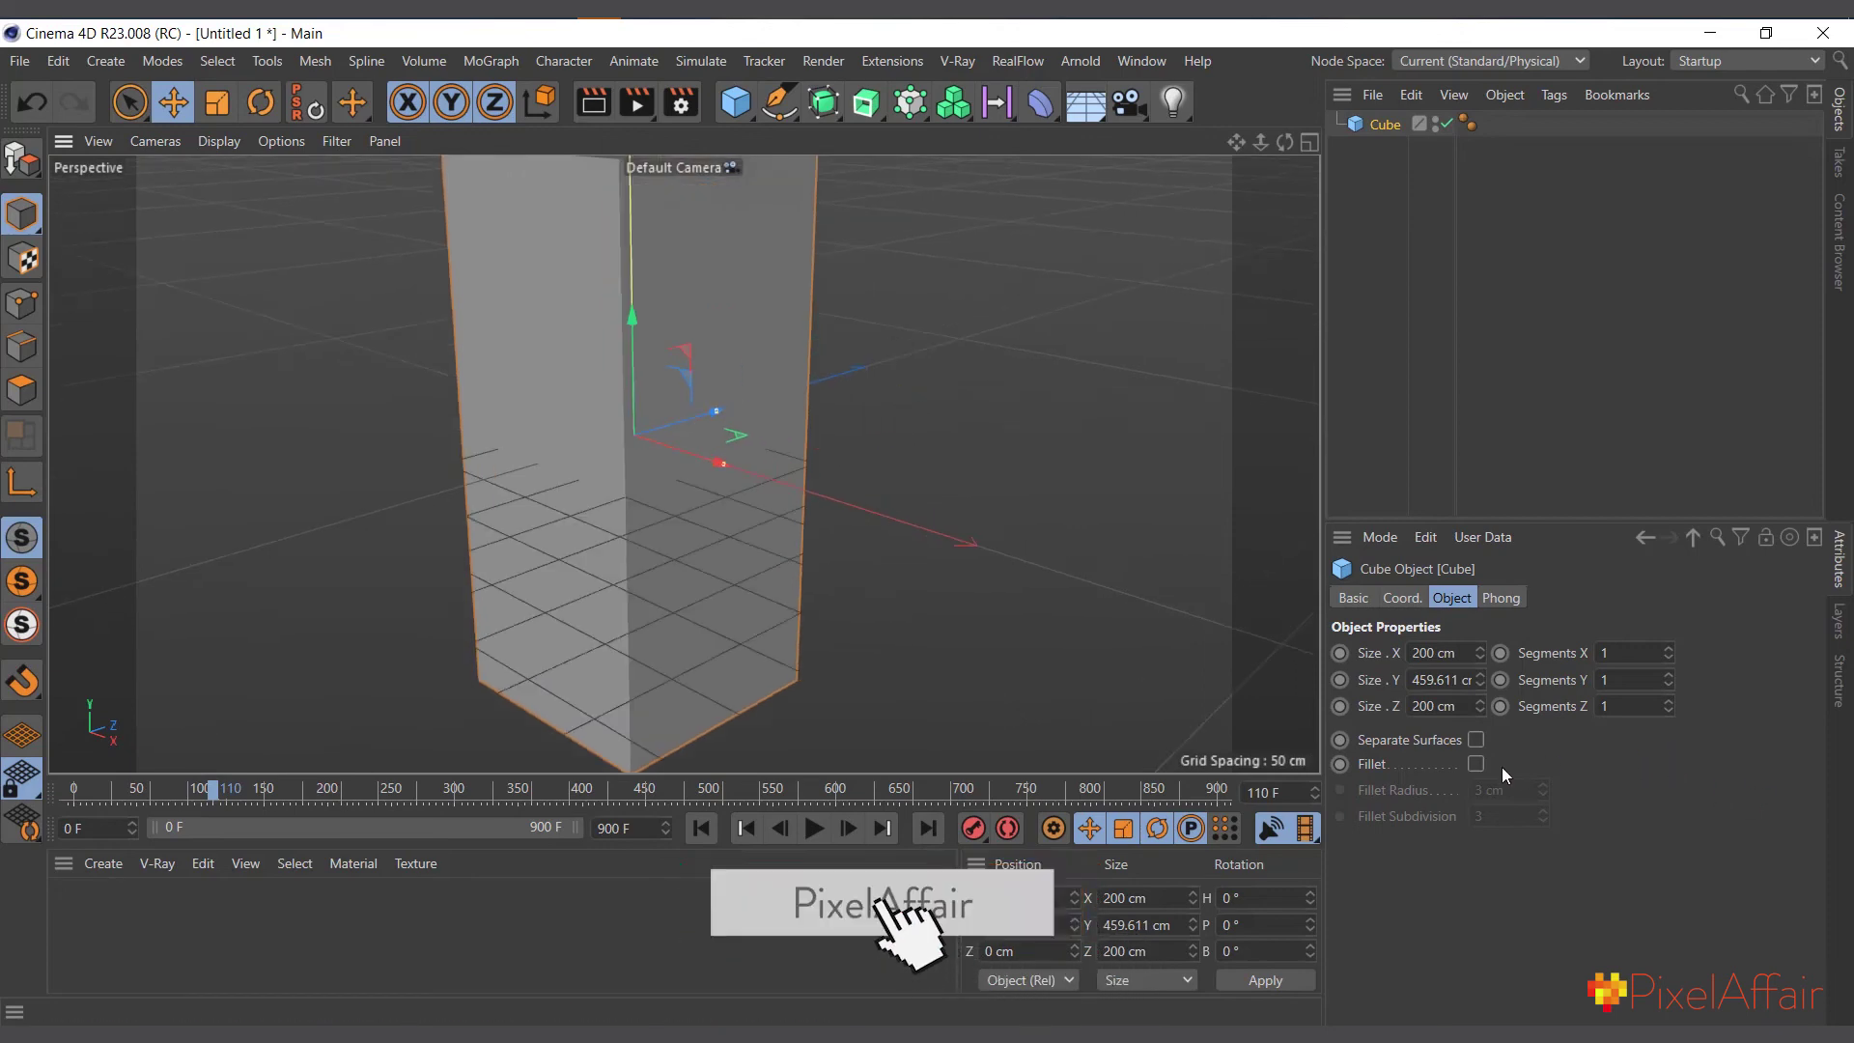
click(1476, 768)
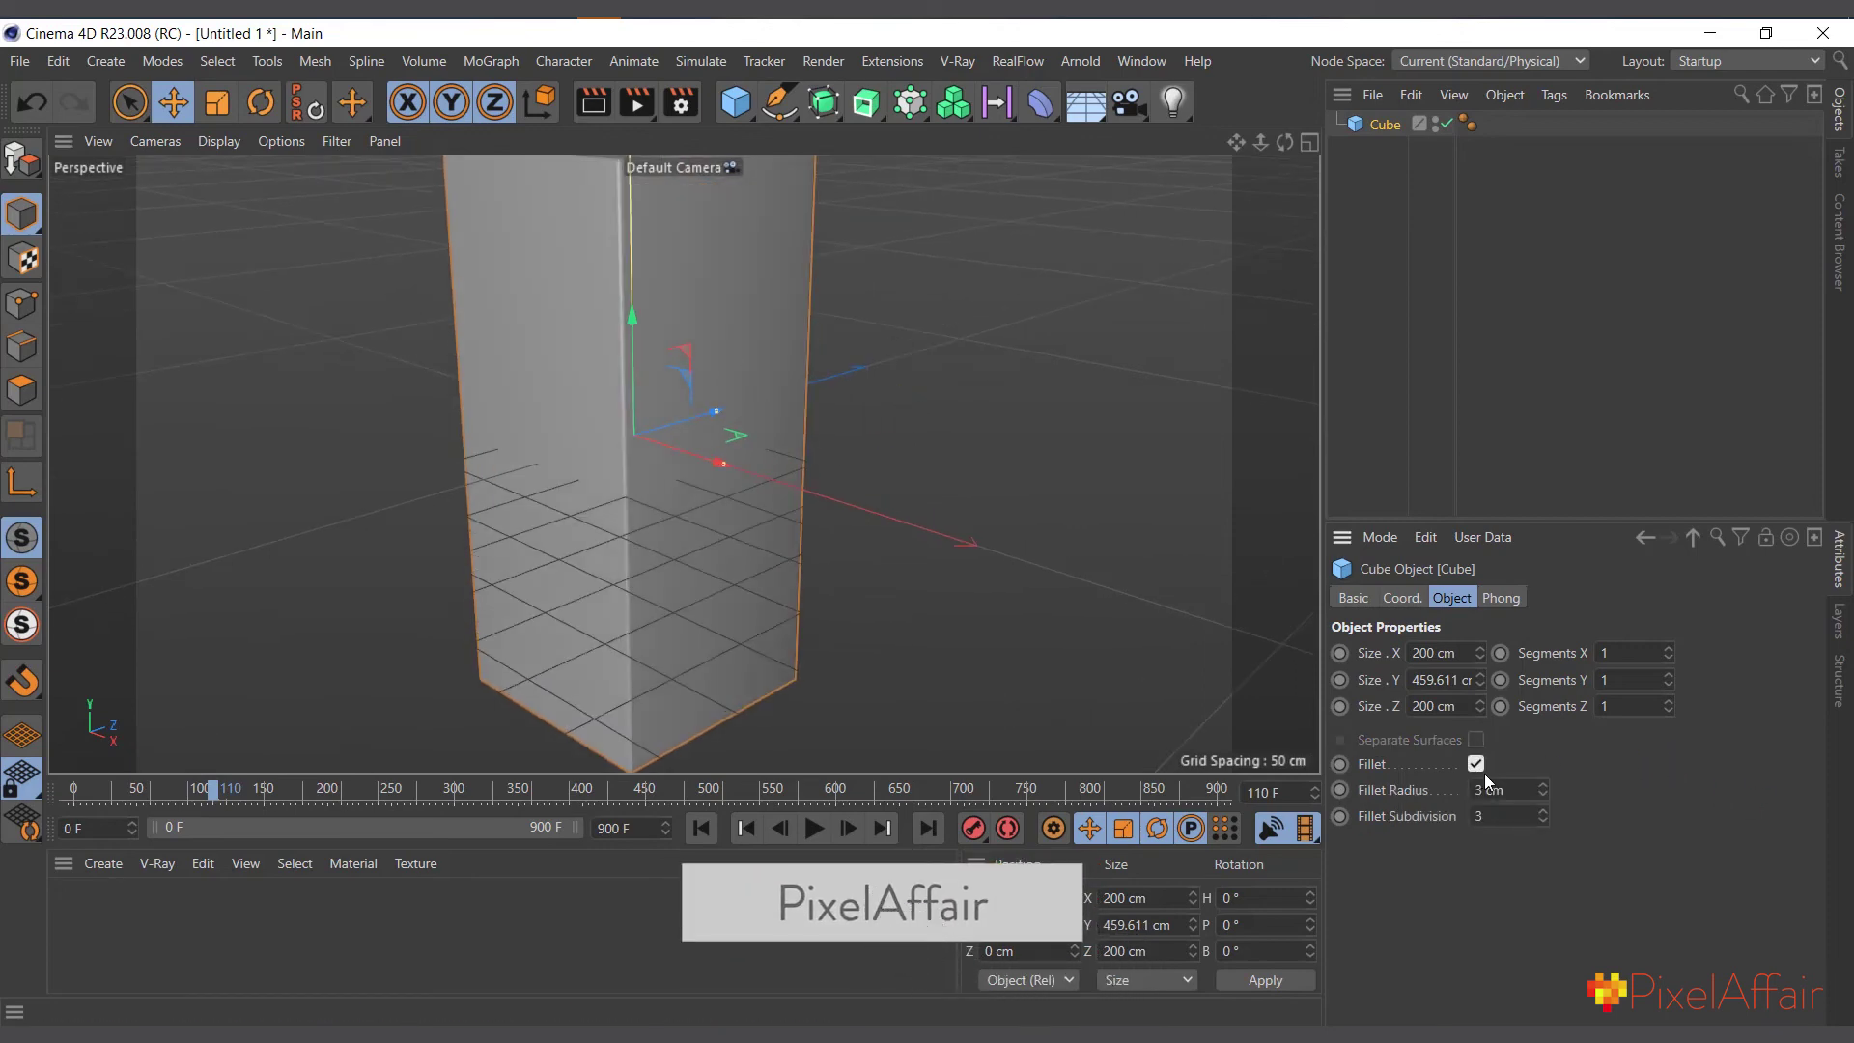
drag(1543, 794, 1542, 758)
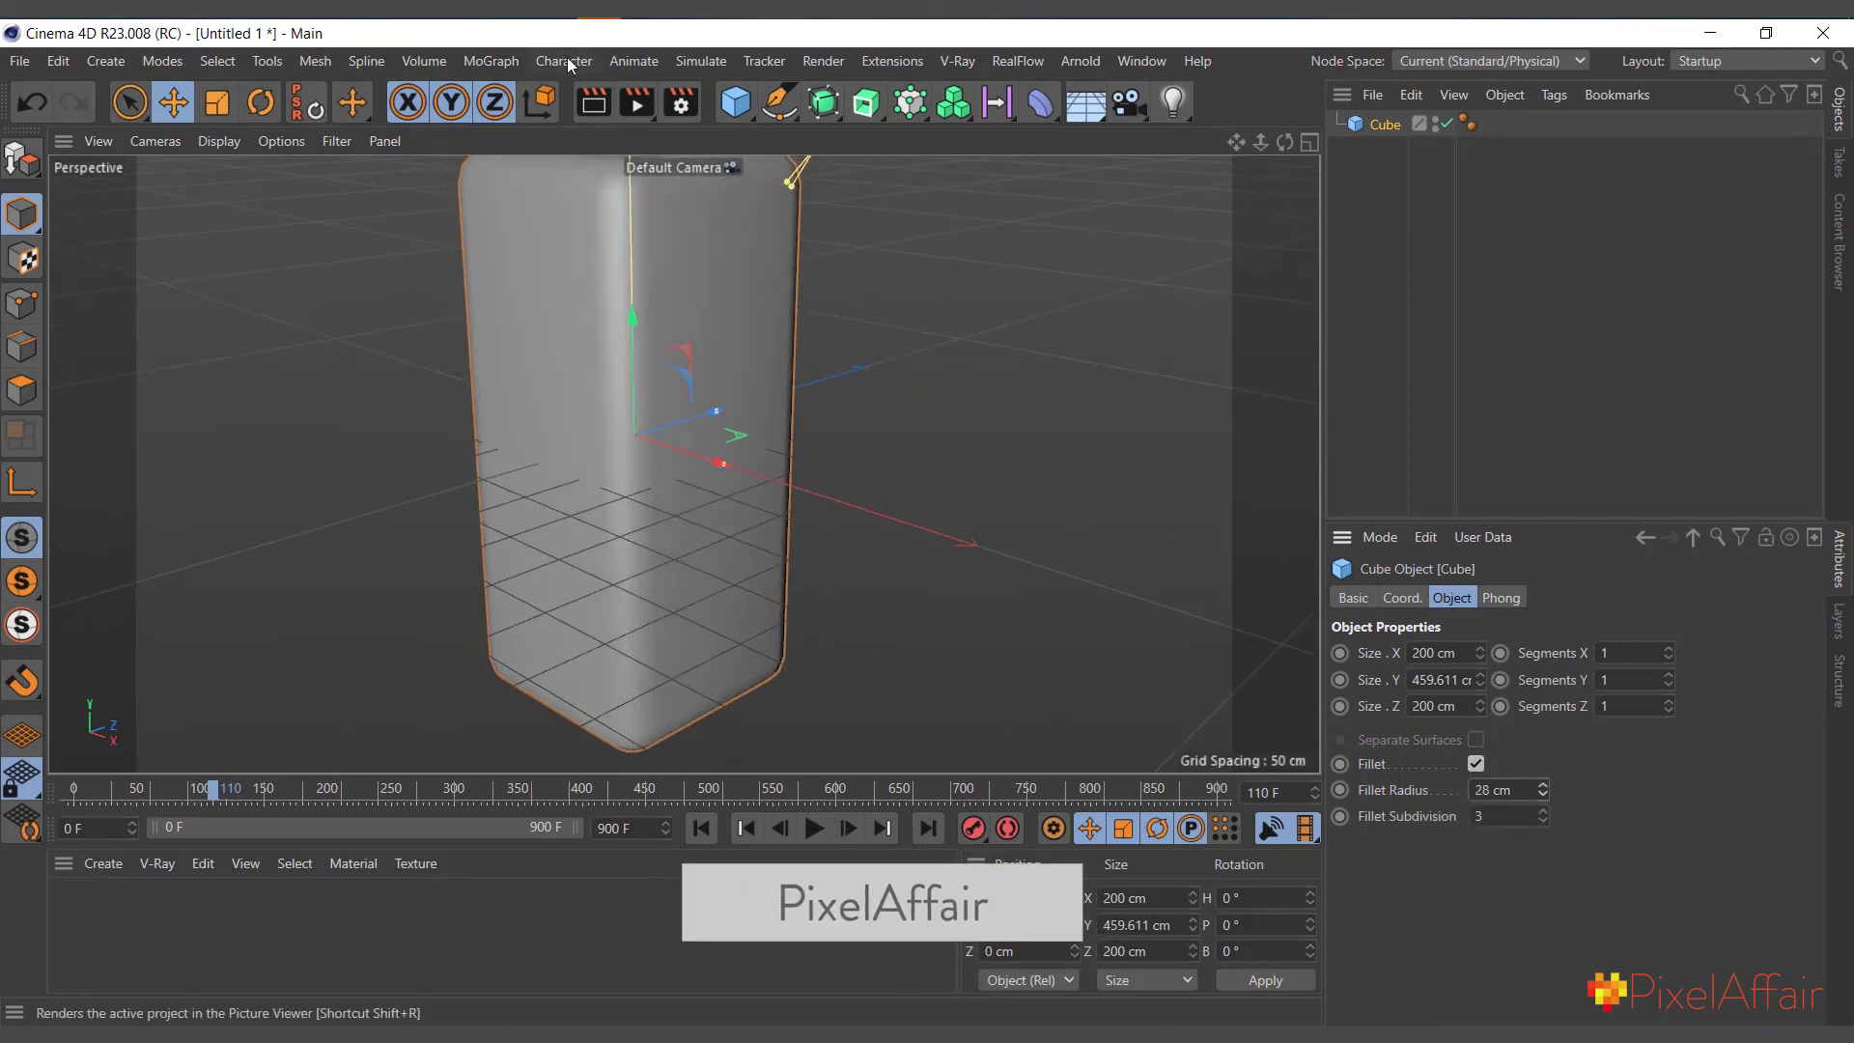
scroll(777, 311, down, 5)
click(736, 100)
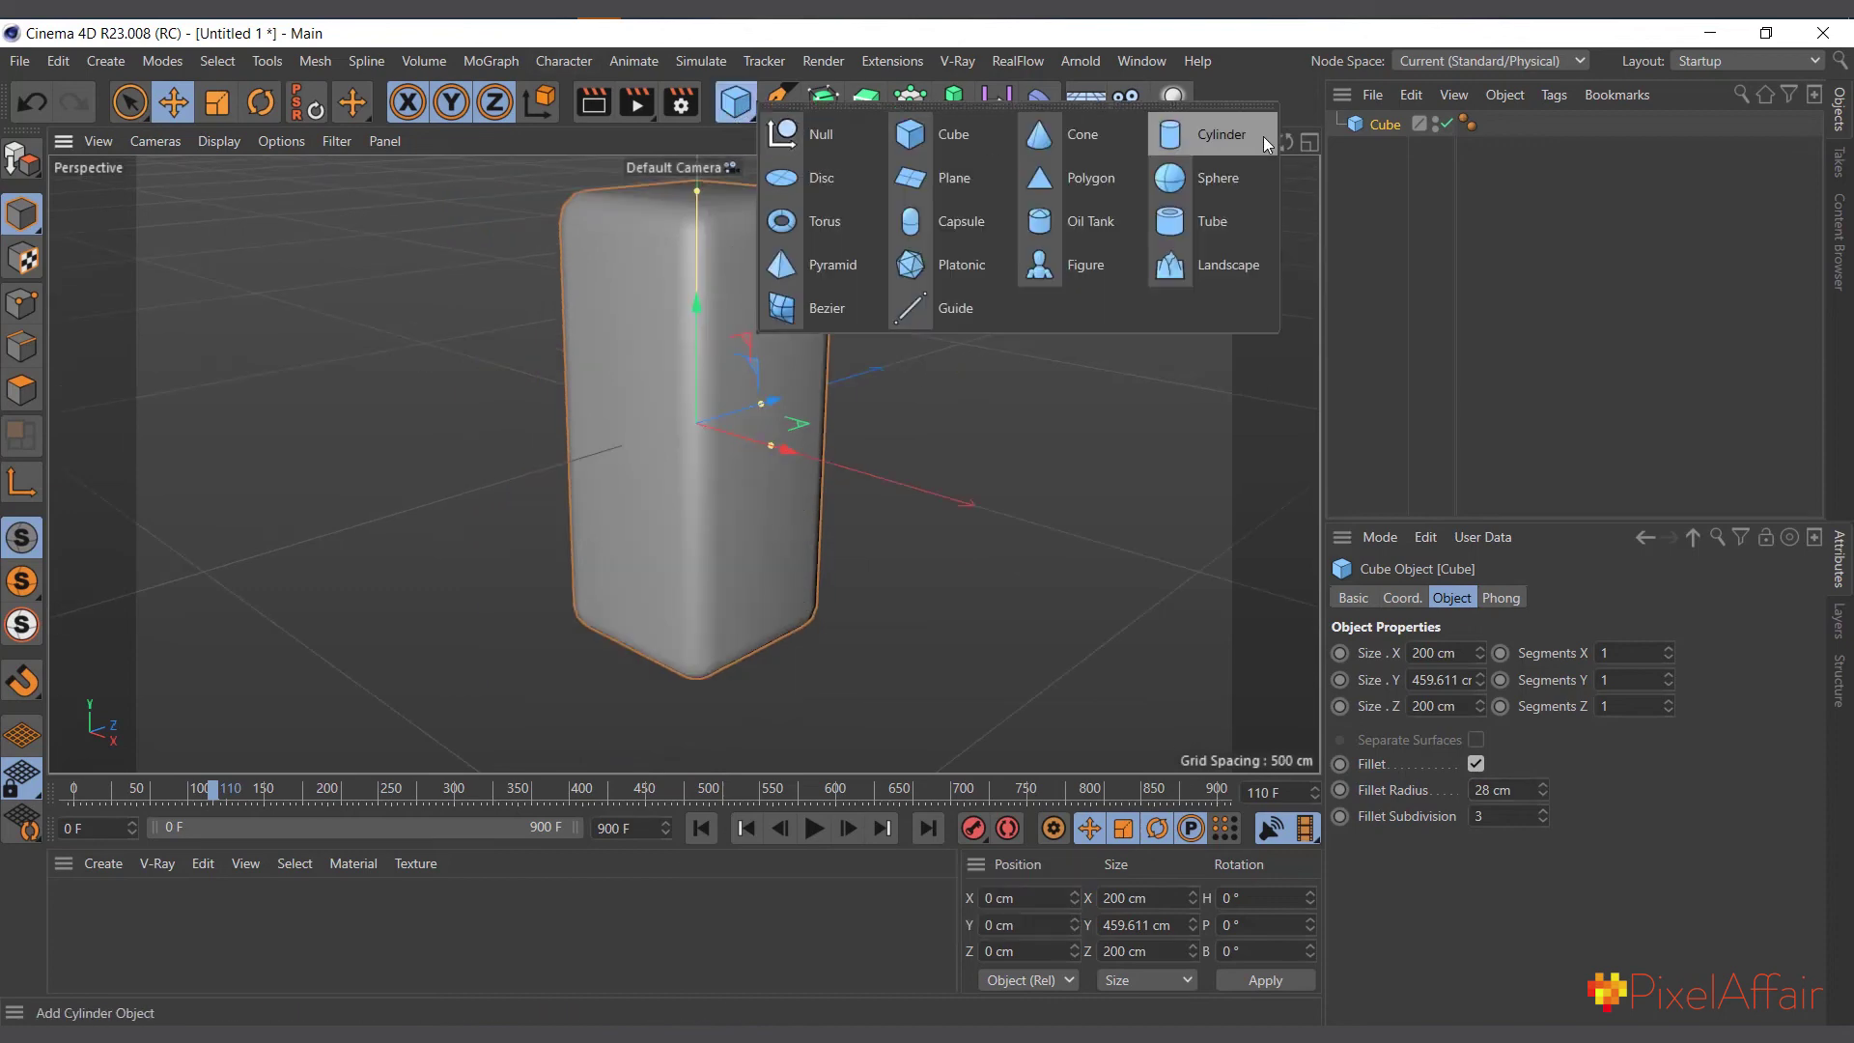
Add a Cylinder with radius 177 cm and height 73 cm
click(1263, 136)
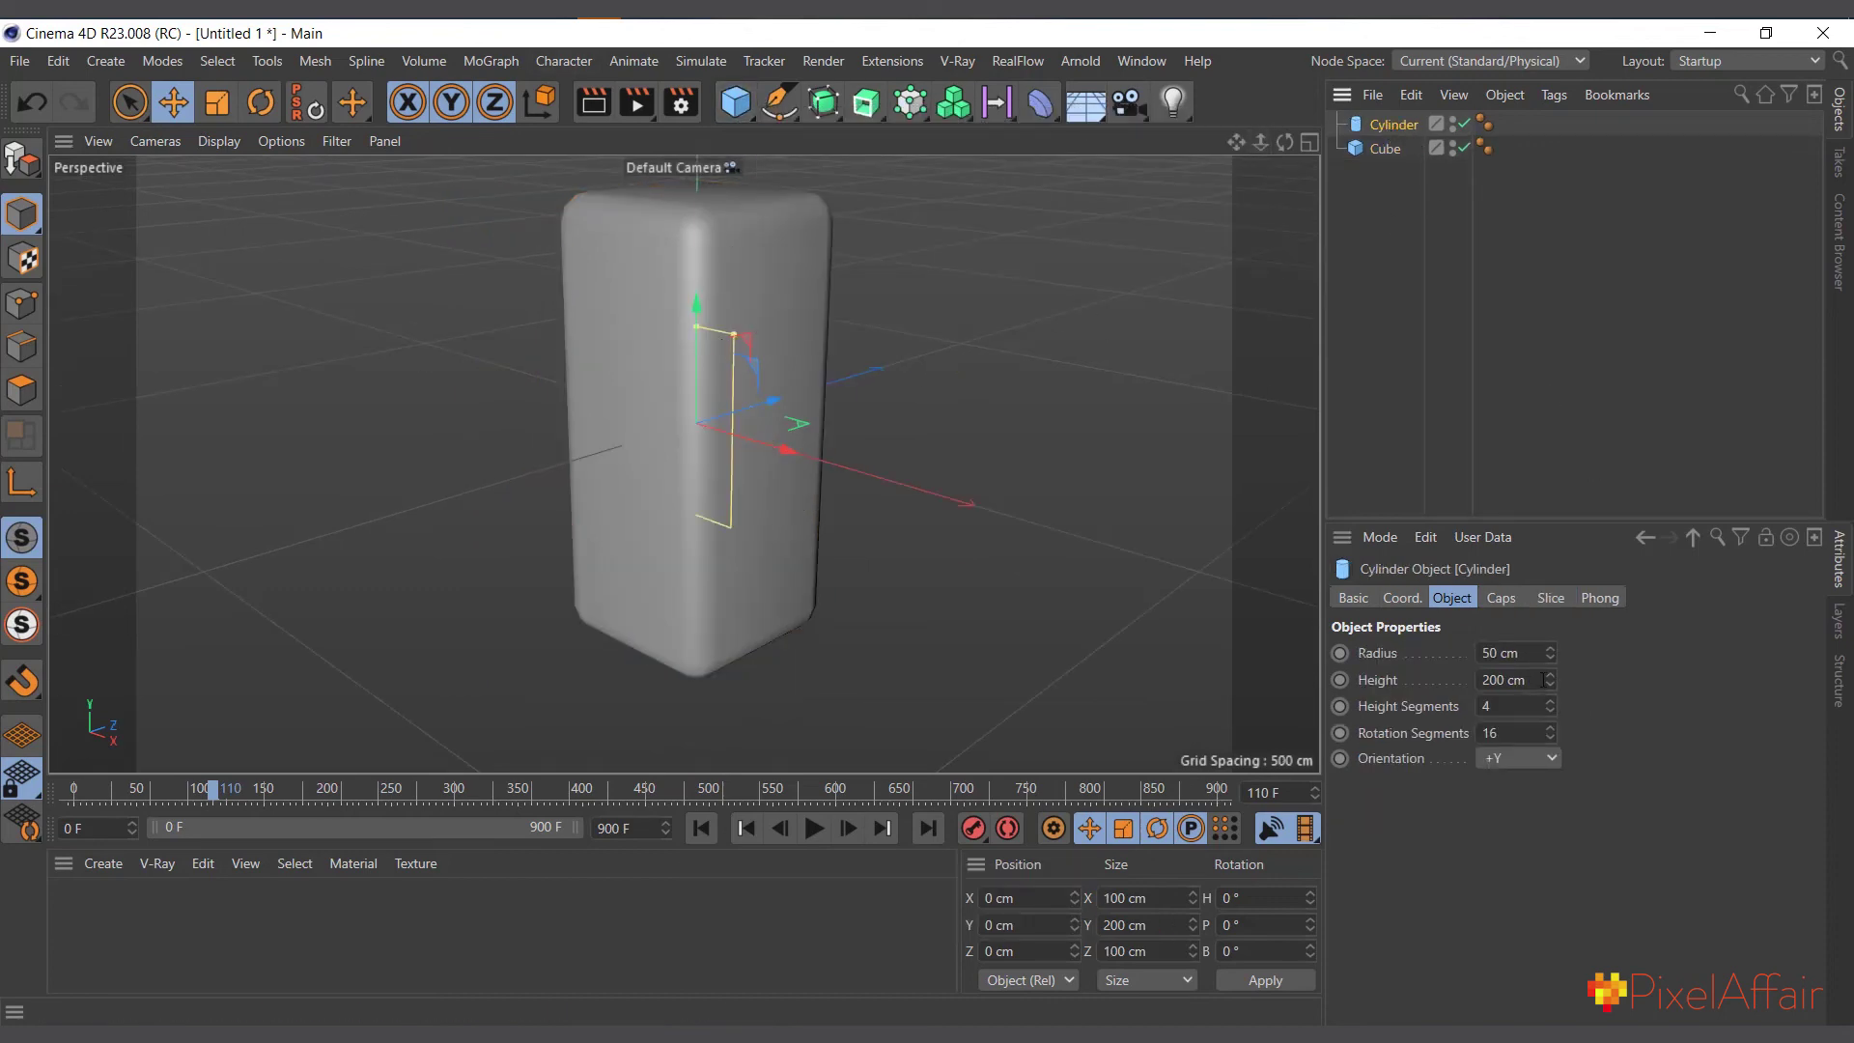
drag(1550, 650, 1550, 608)
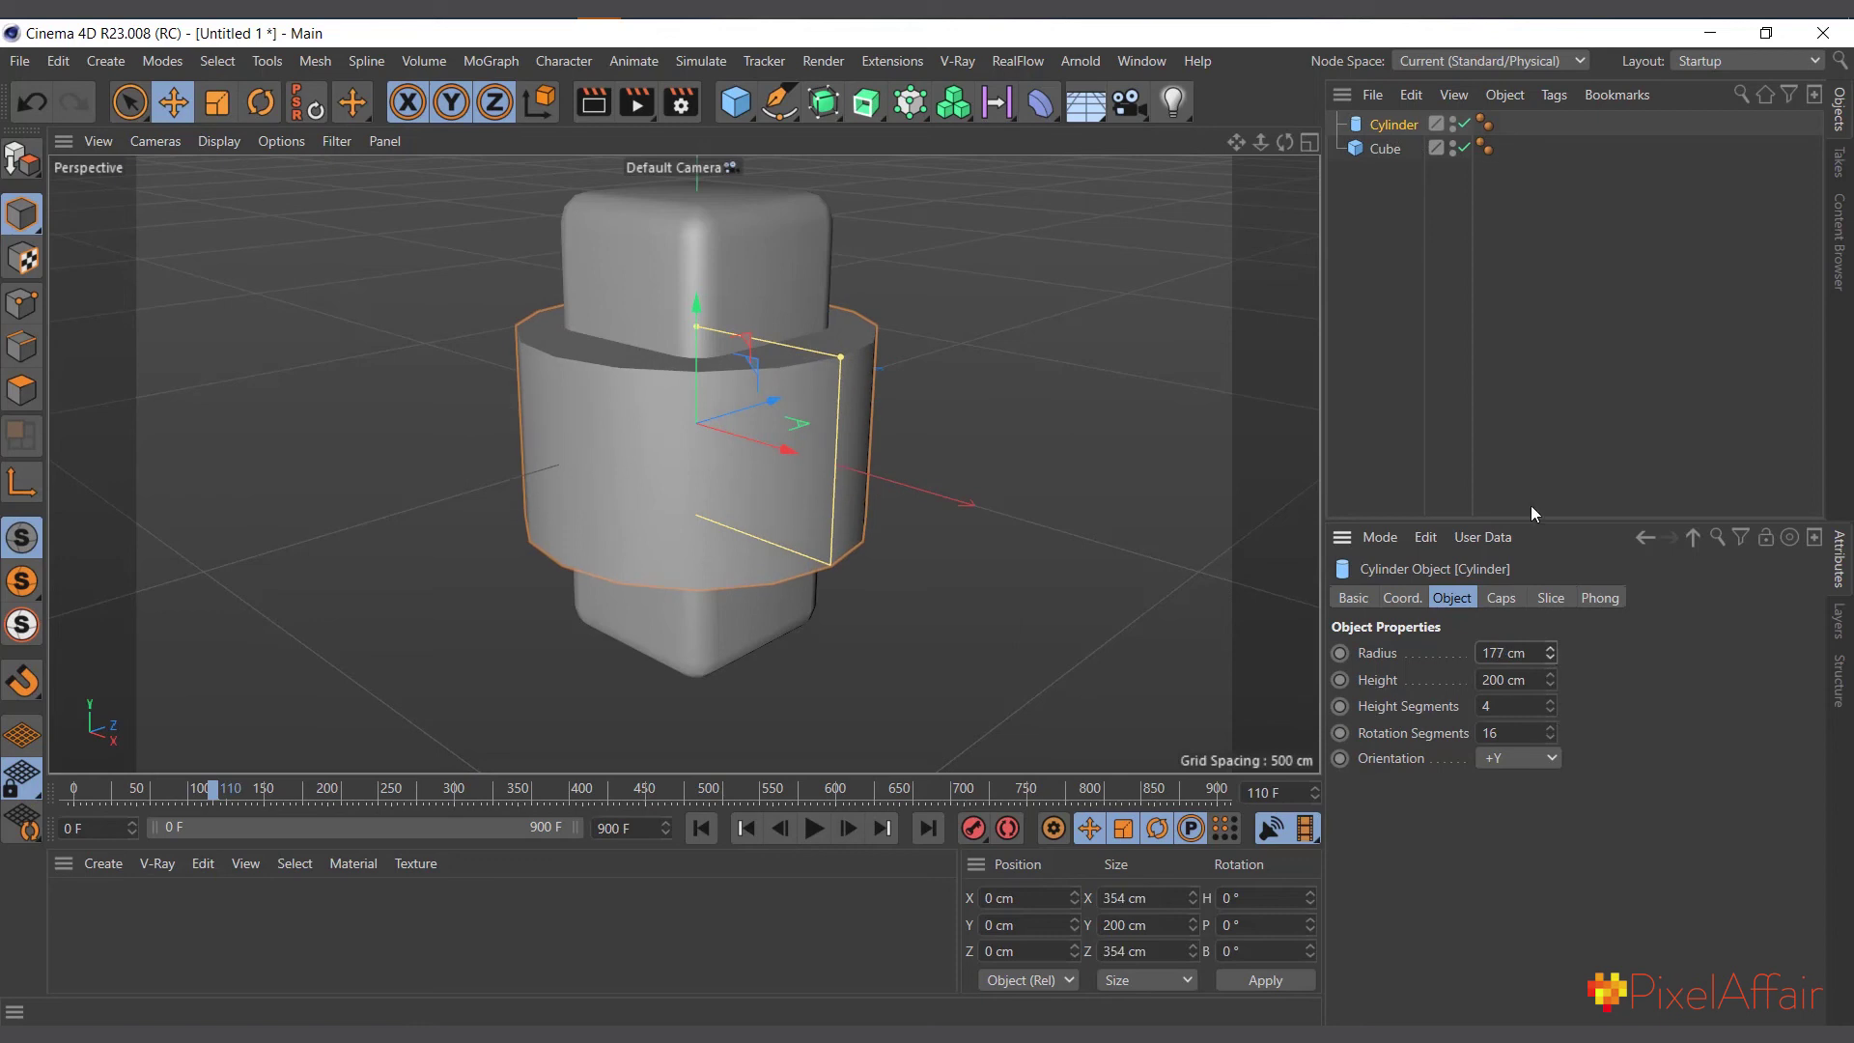
drag(1550, 680, 1550, 722)
Turn off the cylinder's caps and set 72 rotation segments
click(1501, 598)
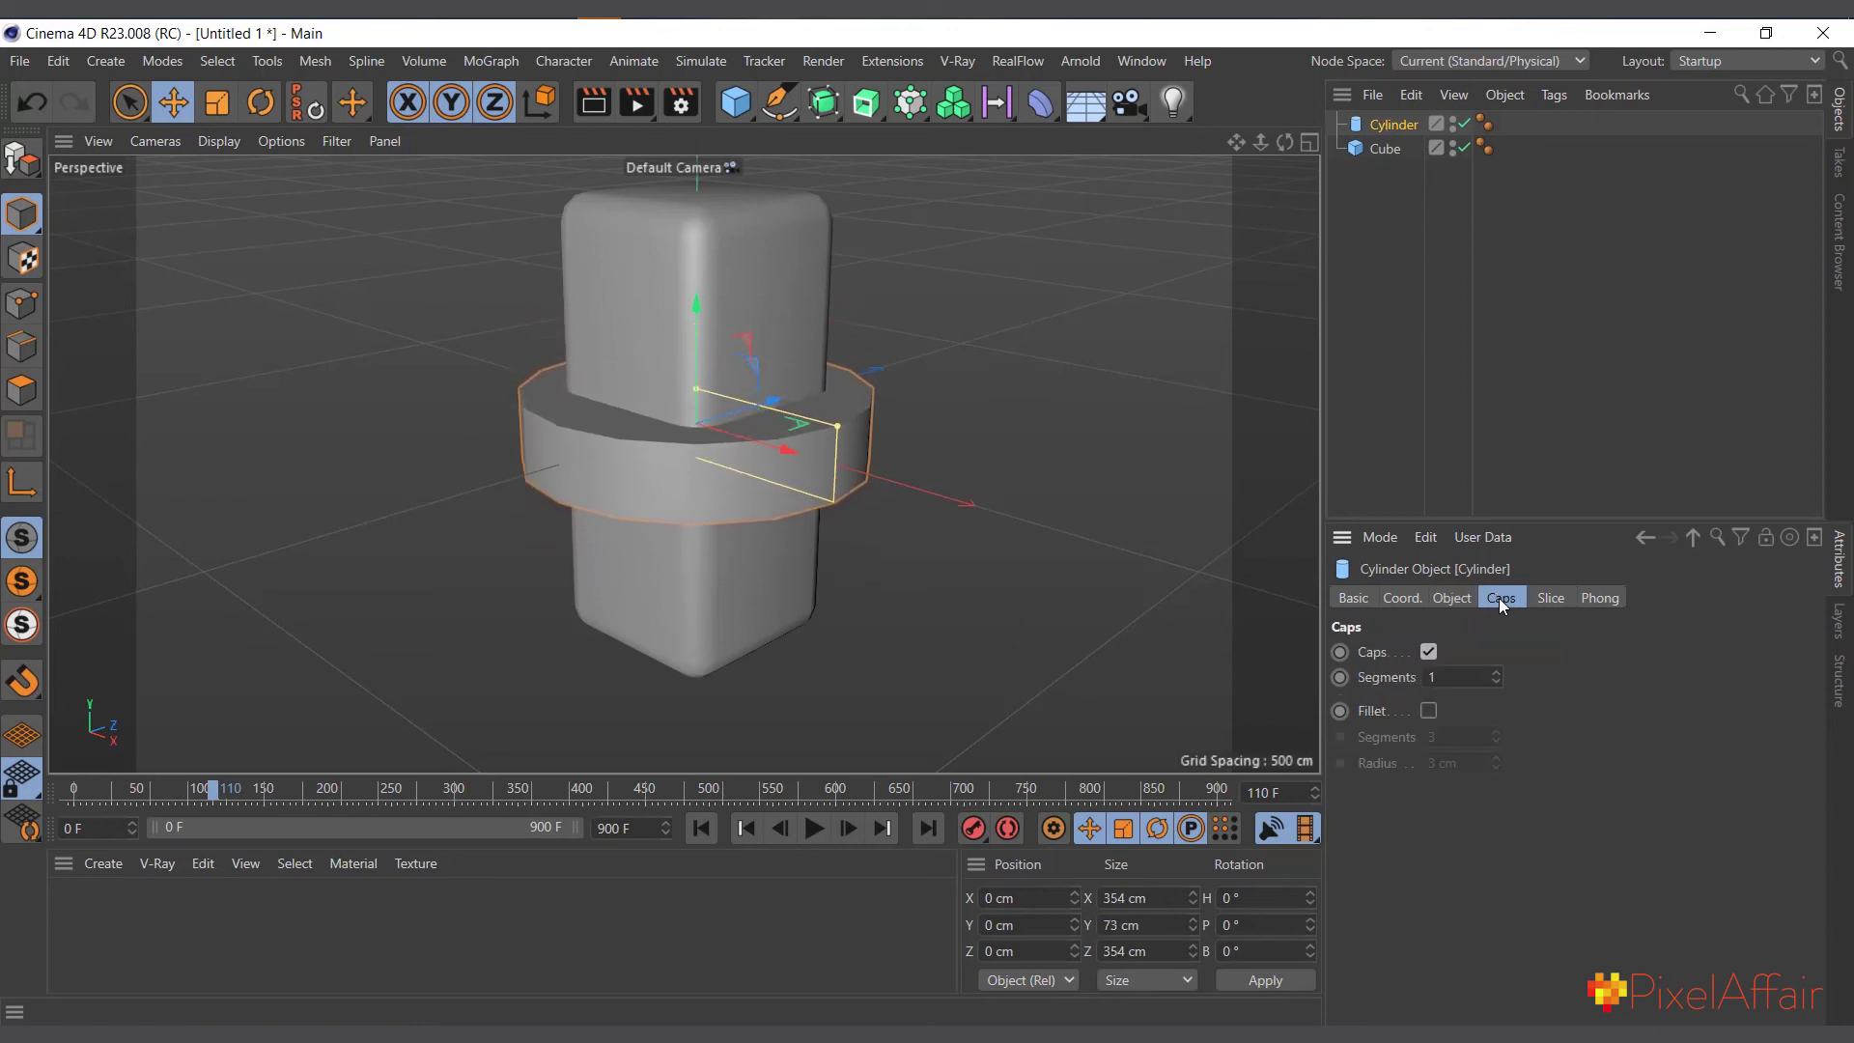
click(1429, 652)
scroll(657, 270, up, 5)
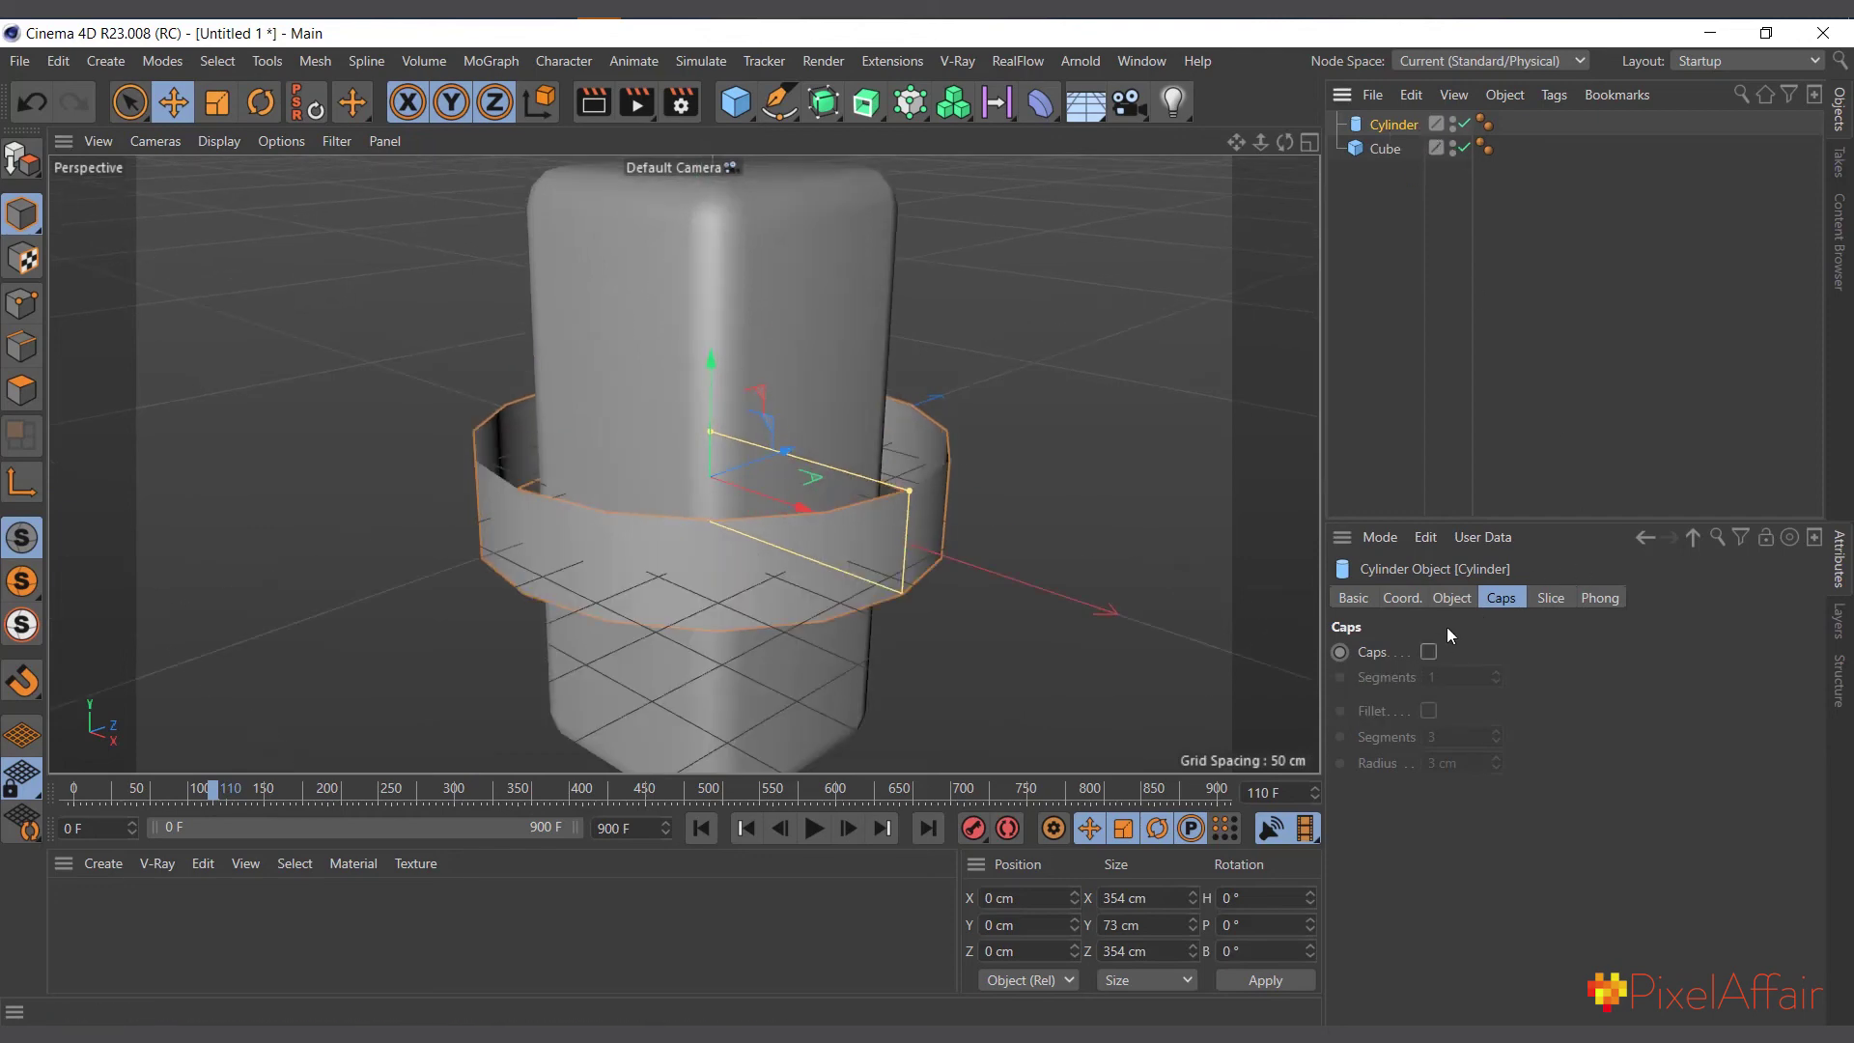
click(1451, 597)
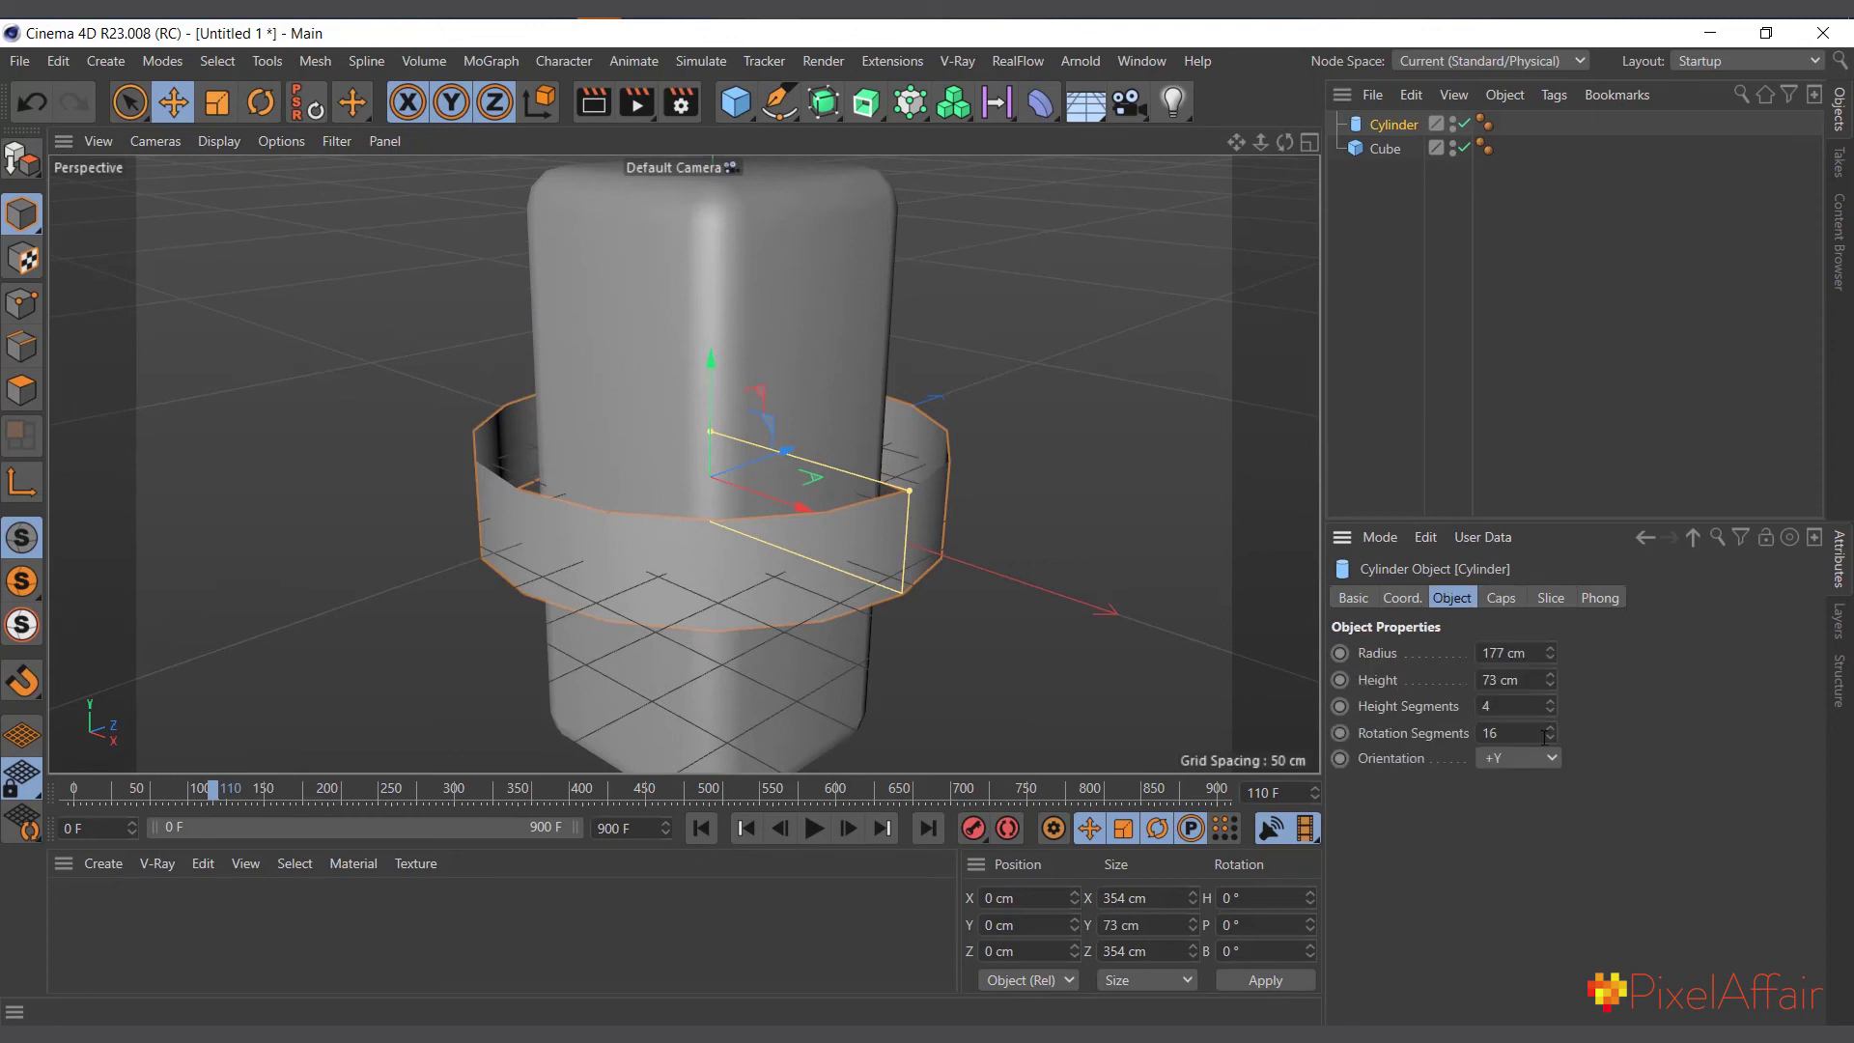
mouse_move(1548, 734)
mouse_down()
mouse_move(1548, 676)
mouse_move(1550, 745)
mouse_up()
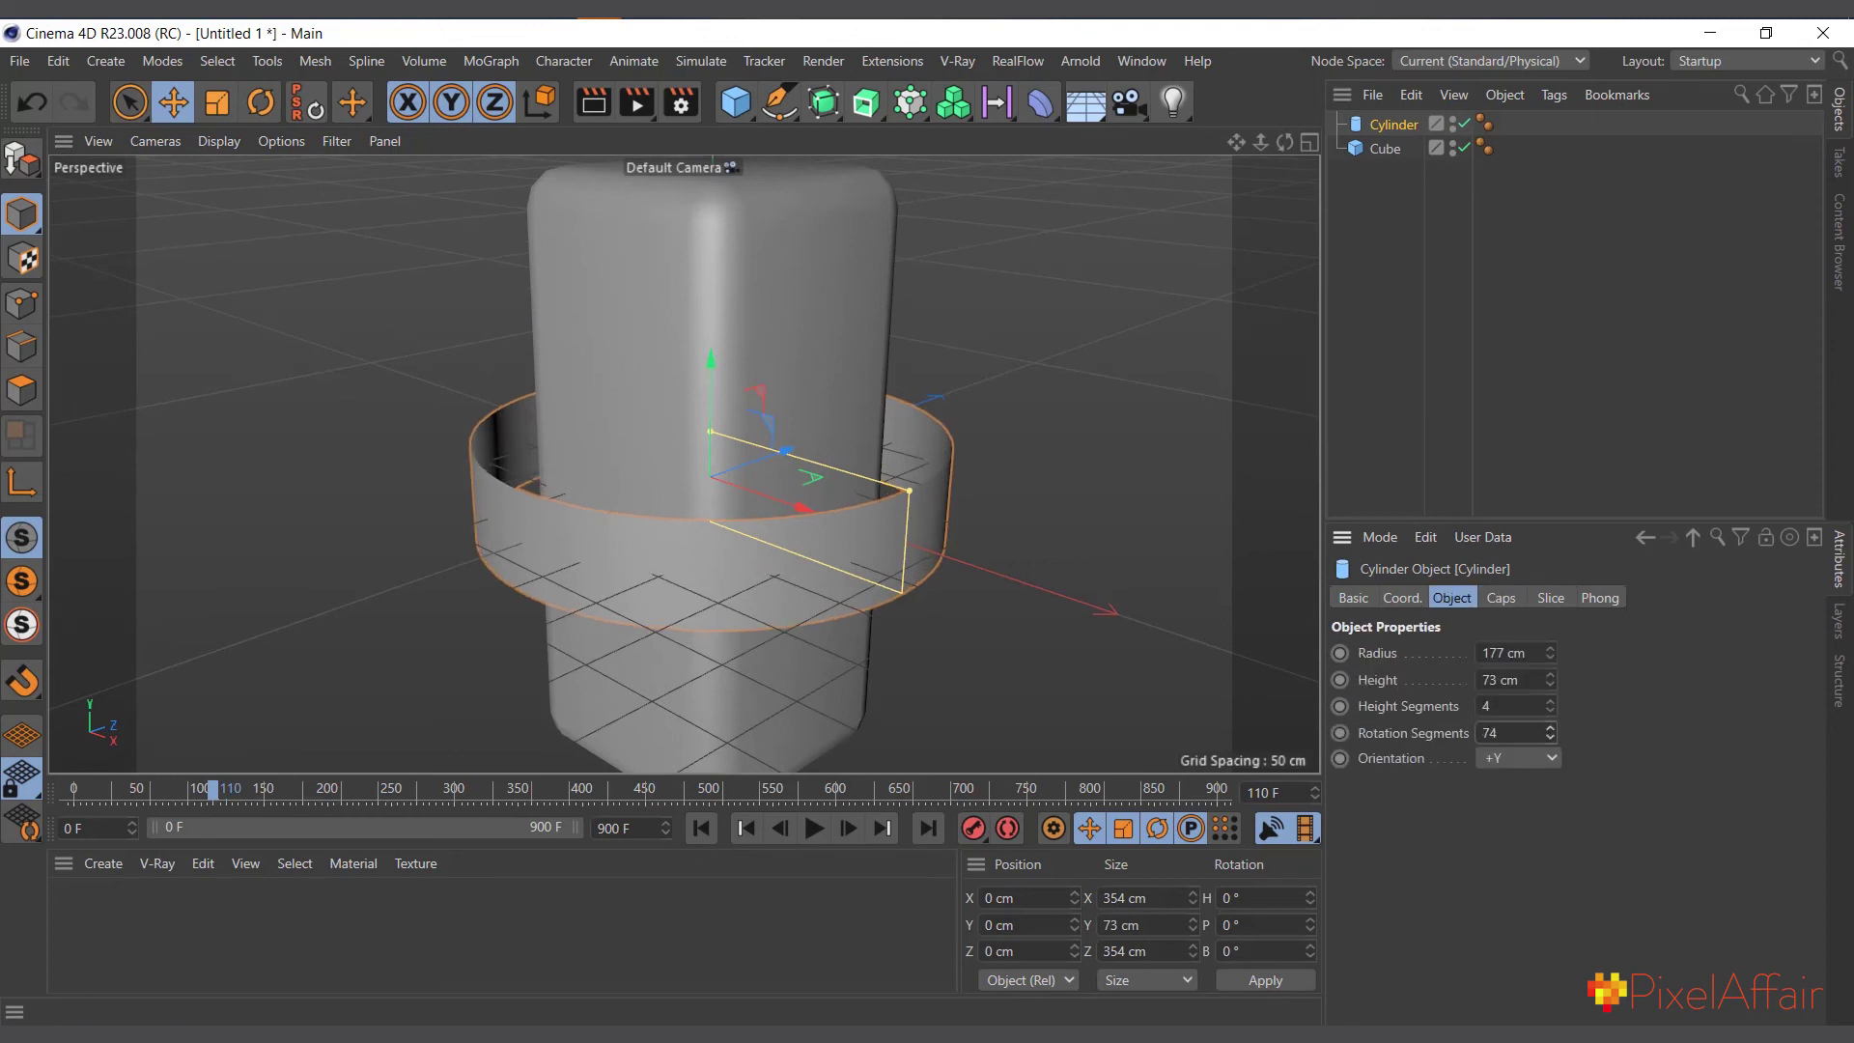
click(1037, 105)
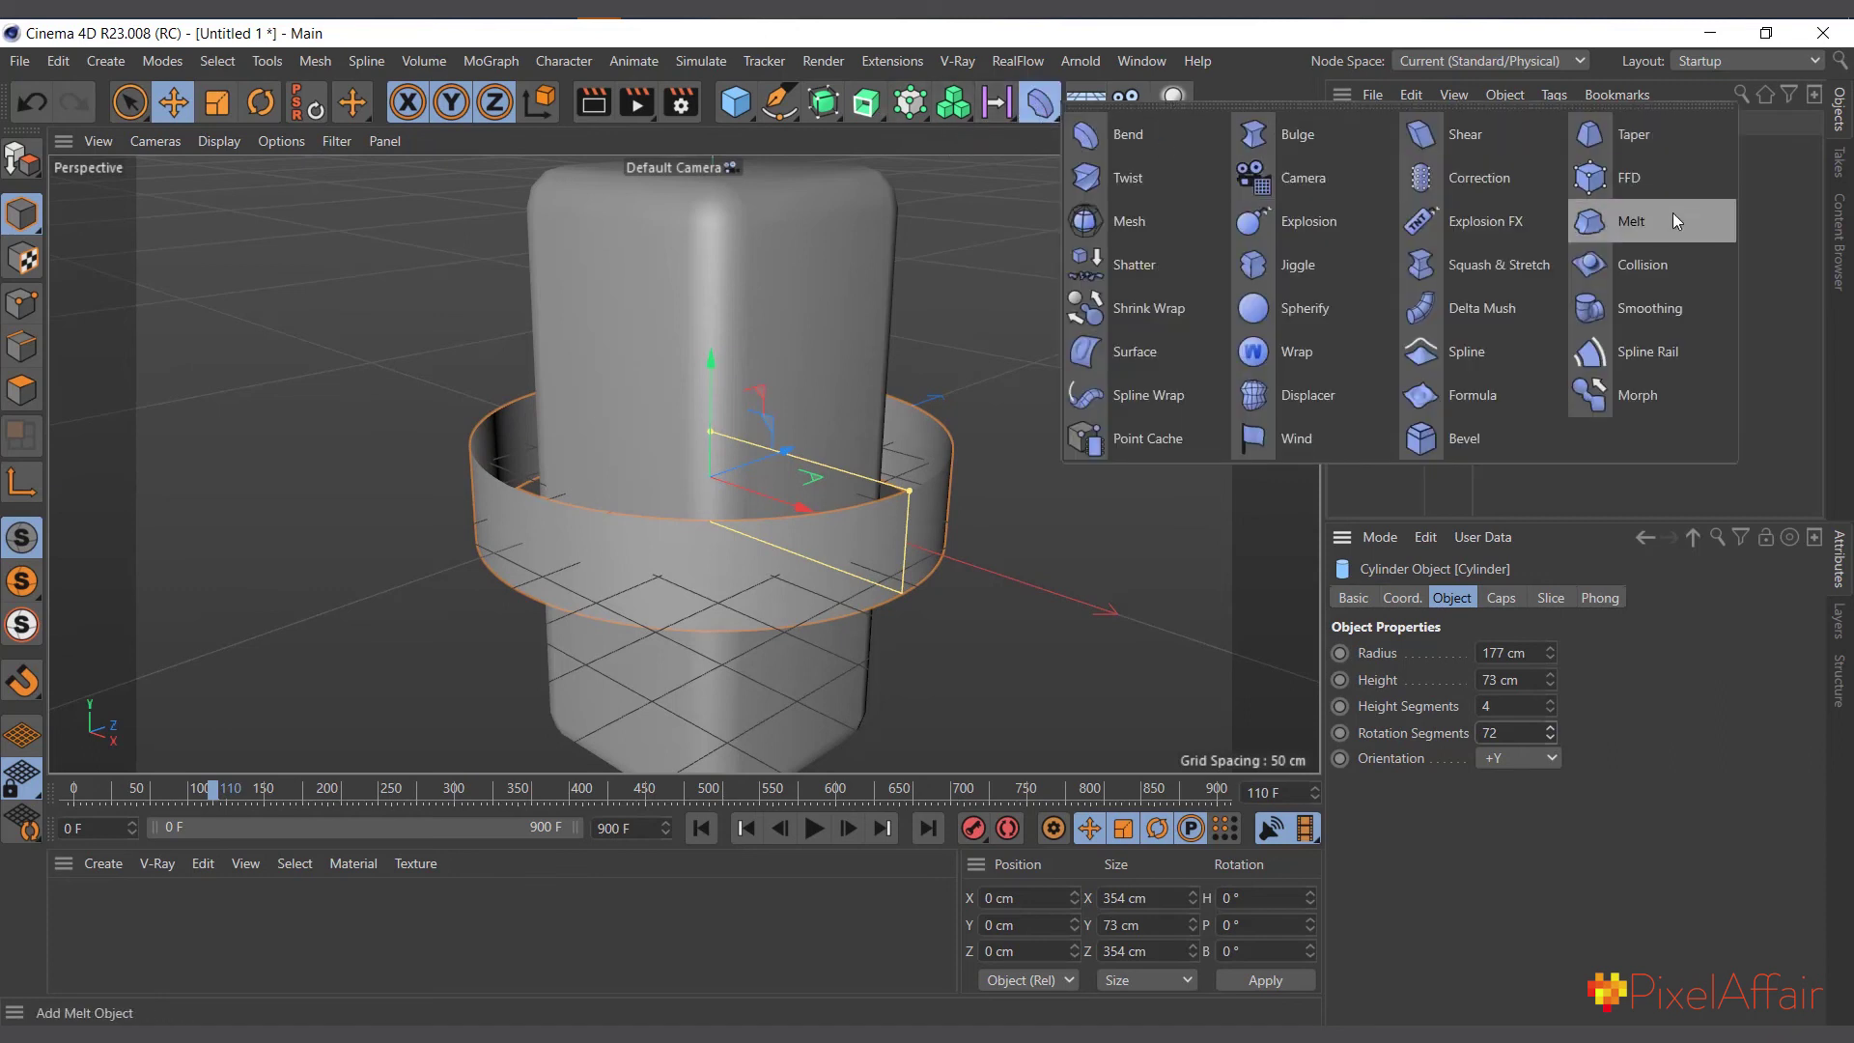
Nest a Collision deformer under the Cylinder and scale the ring down slightly
click(1647, 261)
drag(1383, 125, 1402, 146)
click(1399, 126)
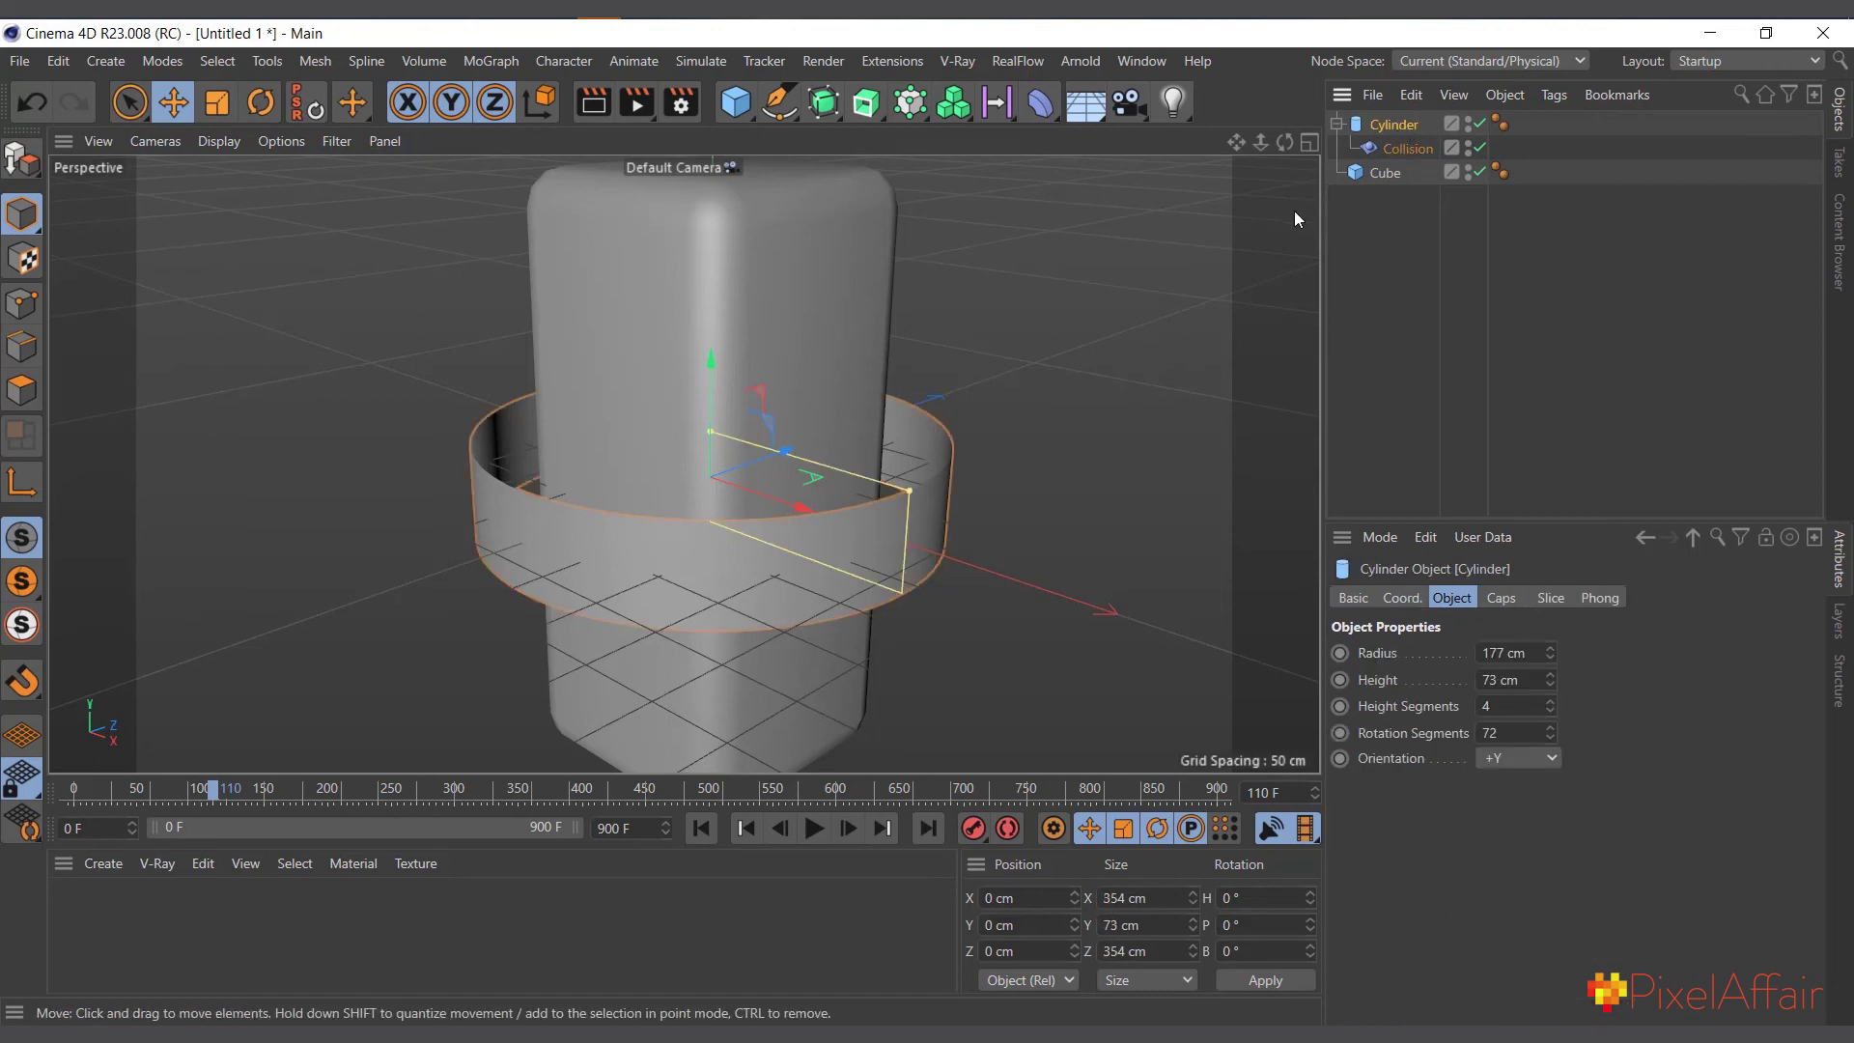
click(217, 101)
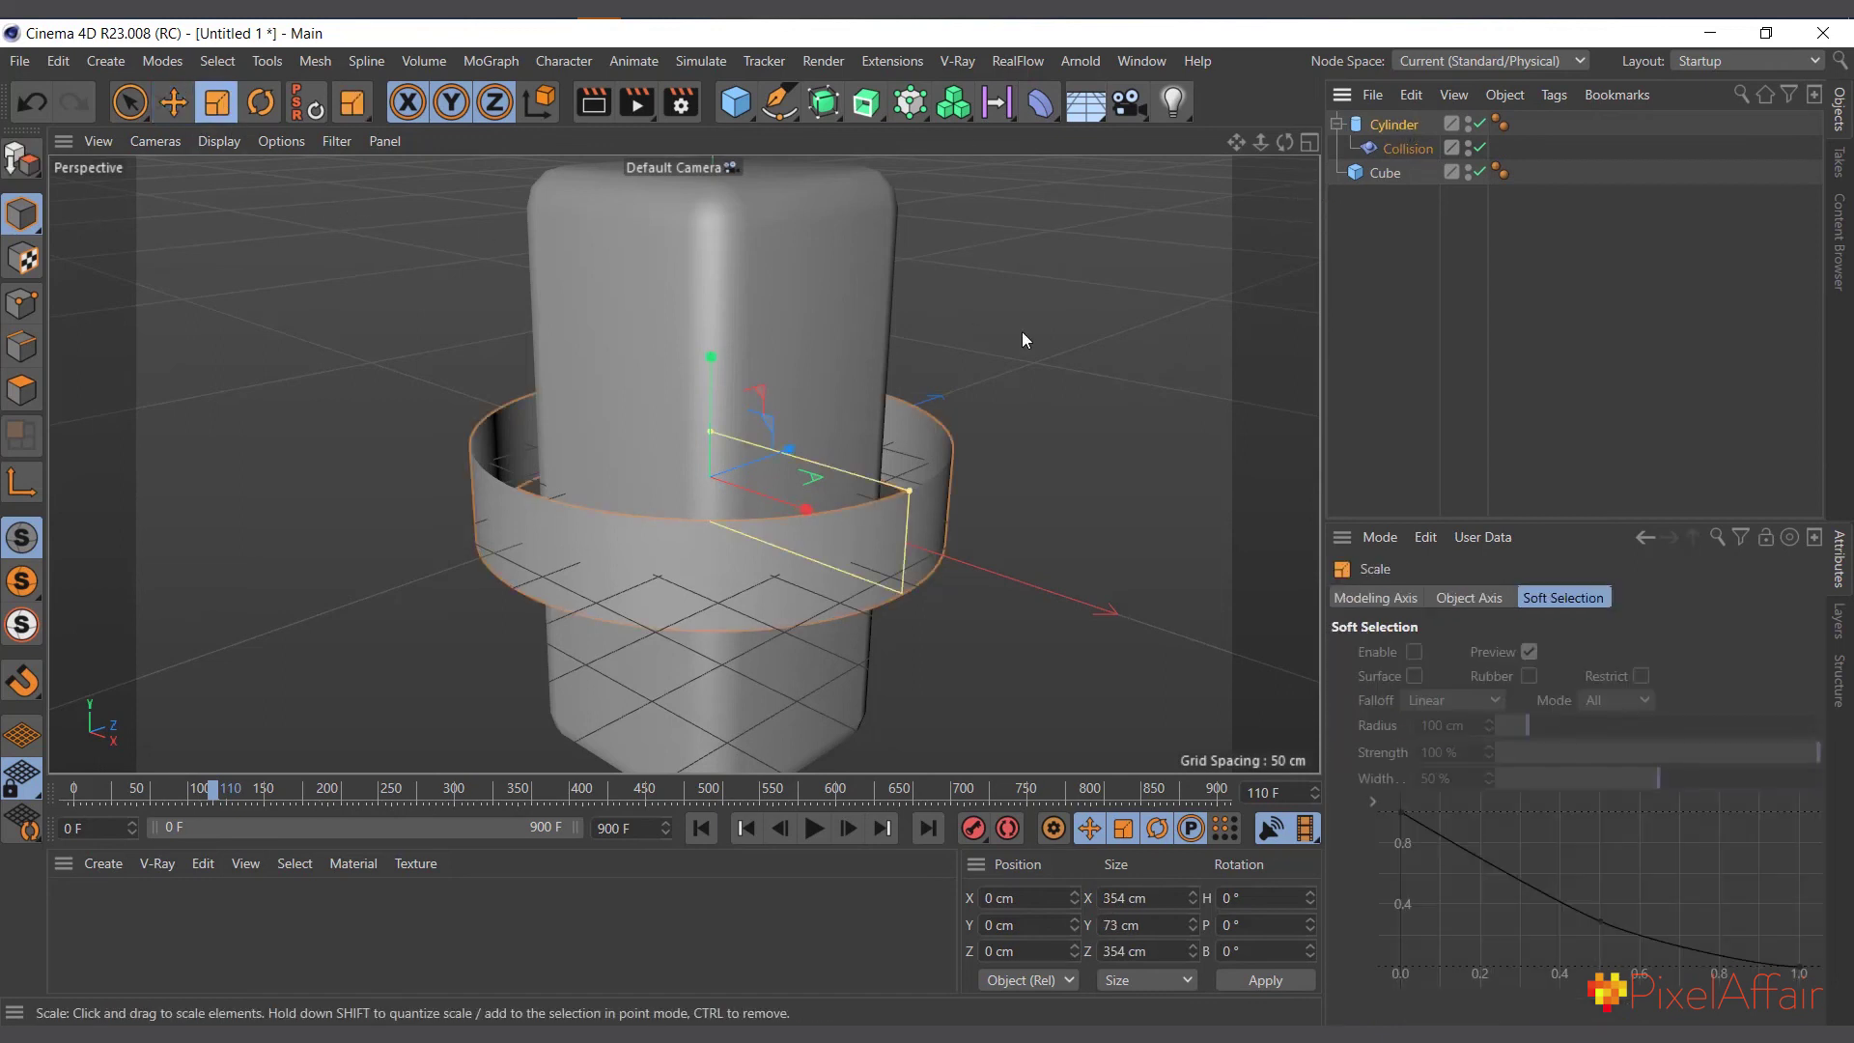
drag(1074, 274, 1023, 232)
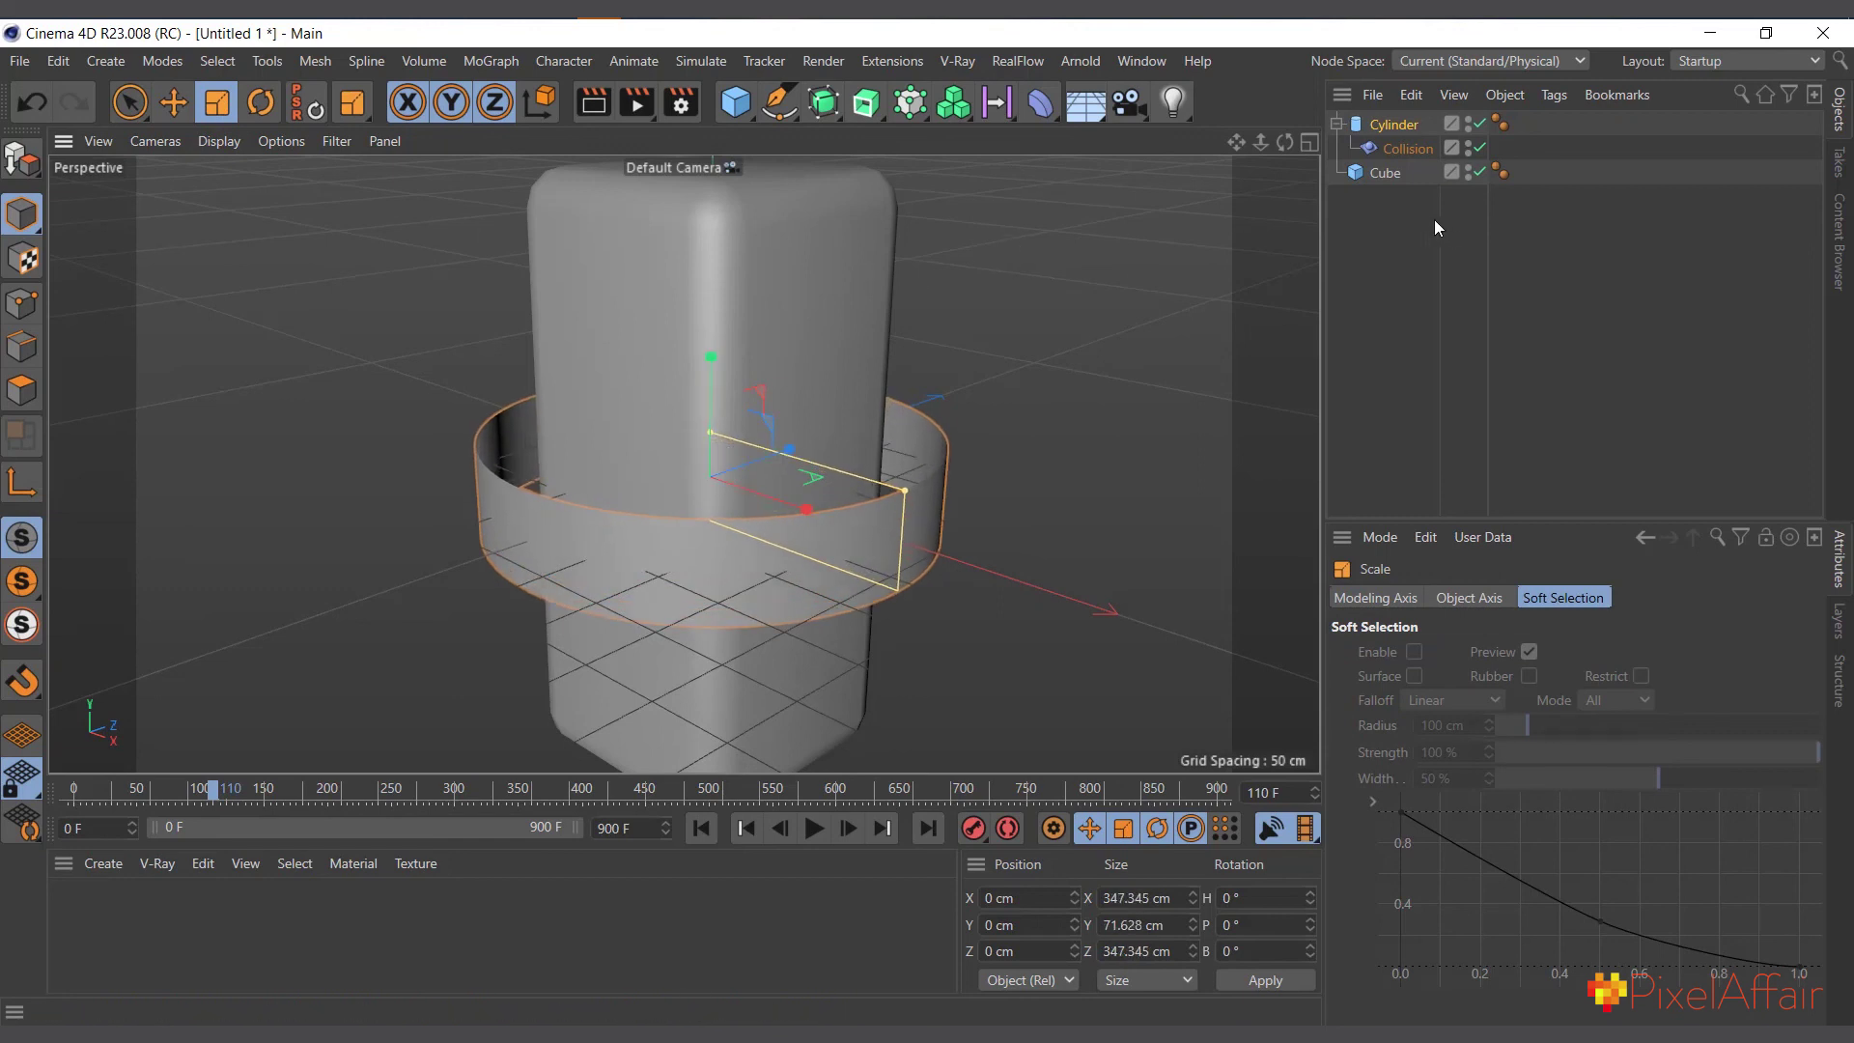
Set the Cube as the Collision deformer's collider object
click(1399, 153)
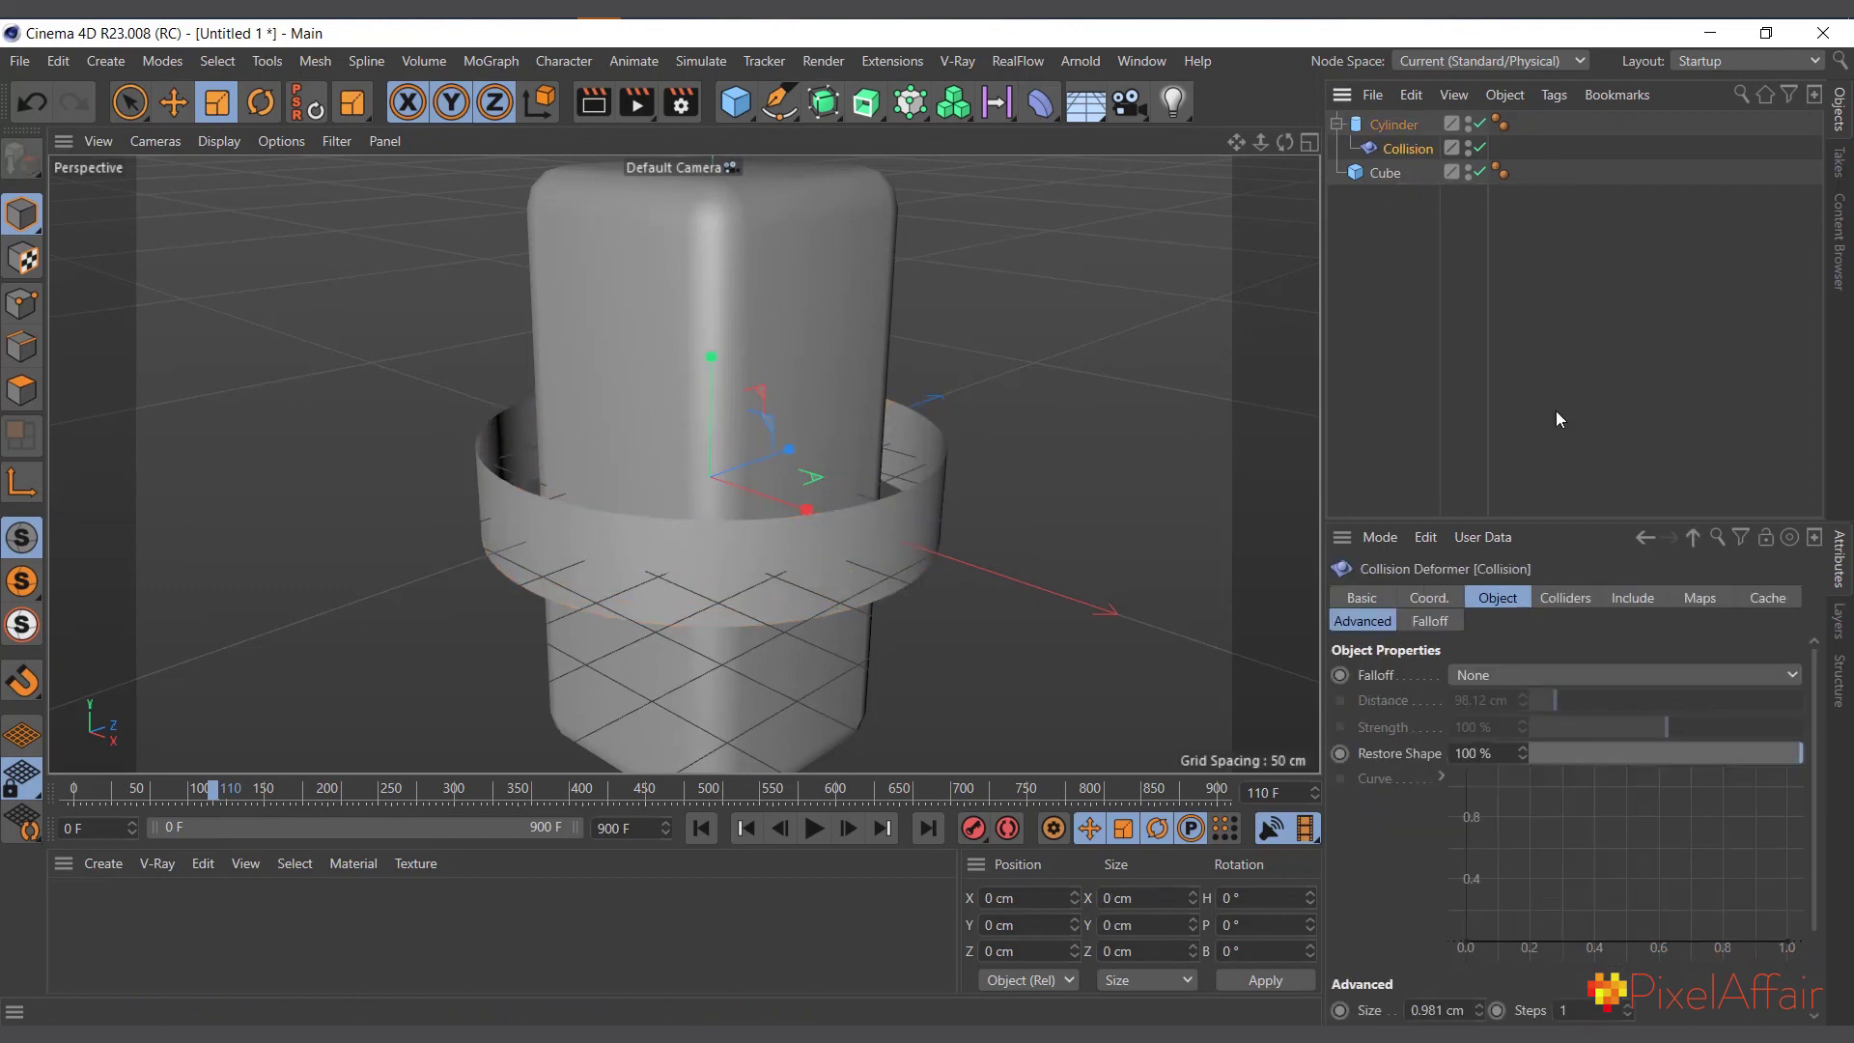
click(1565, 597)
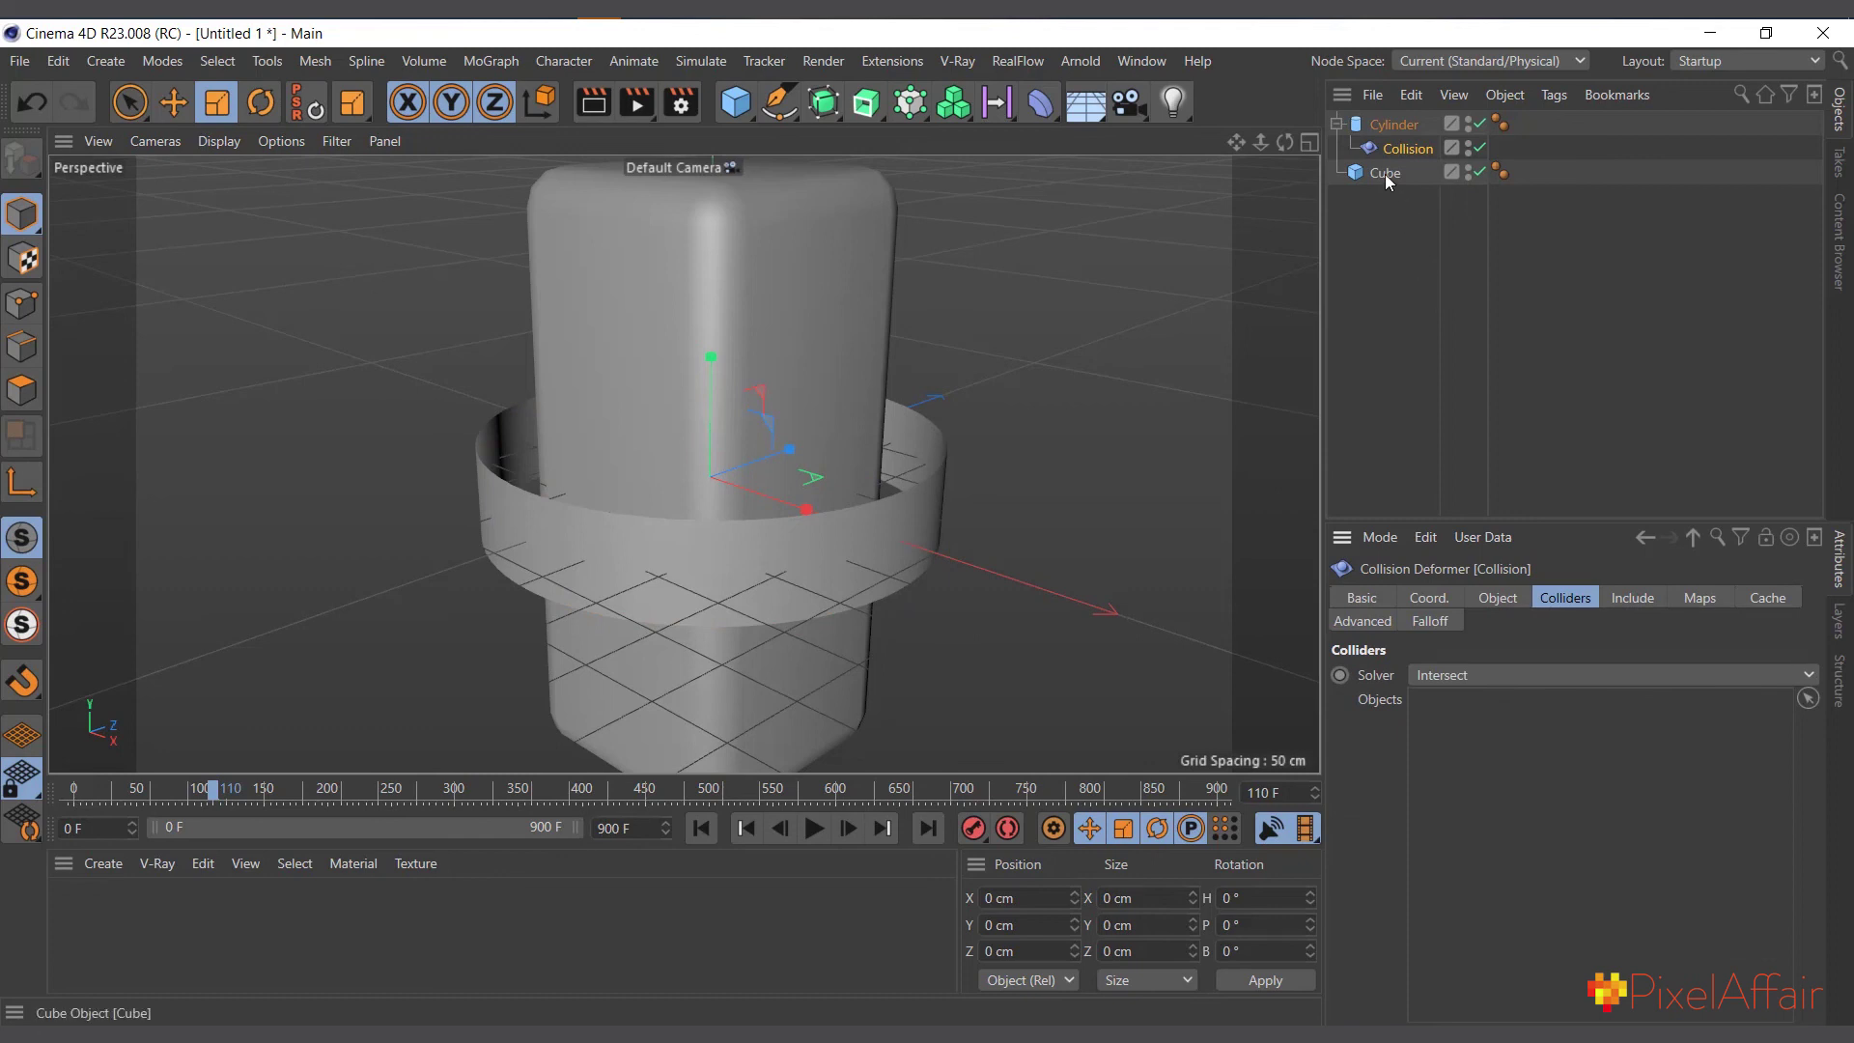
drag(1387, 174, 1536, 821)
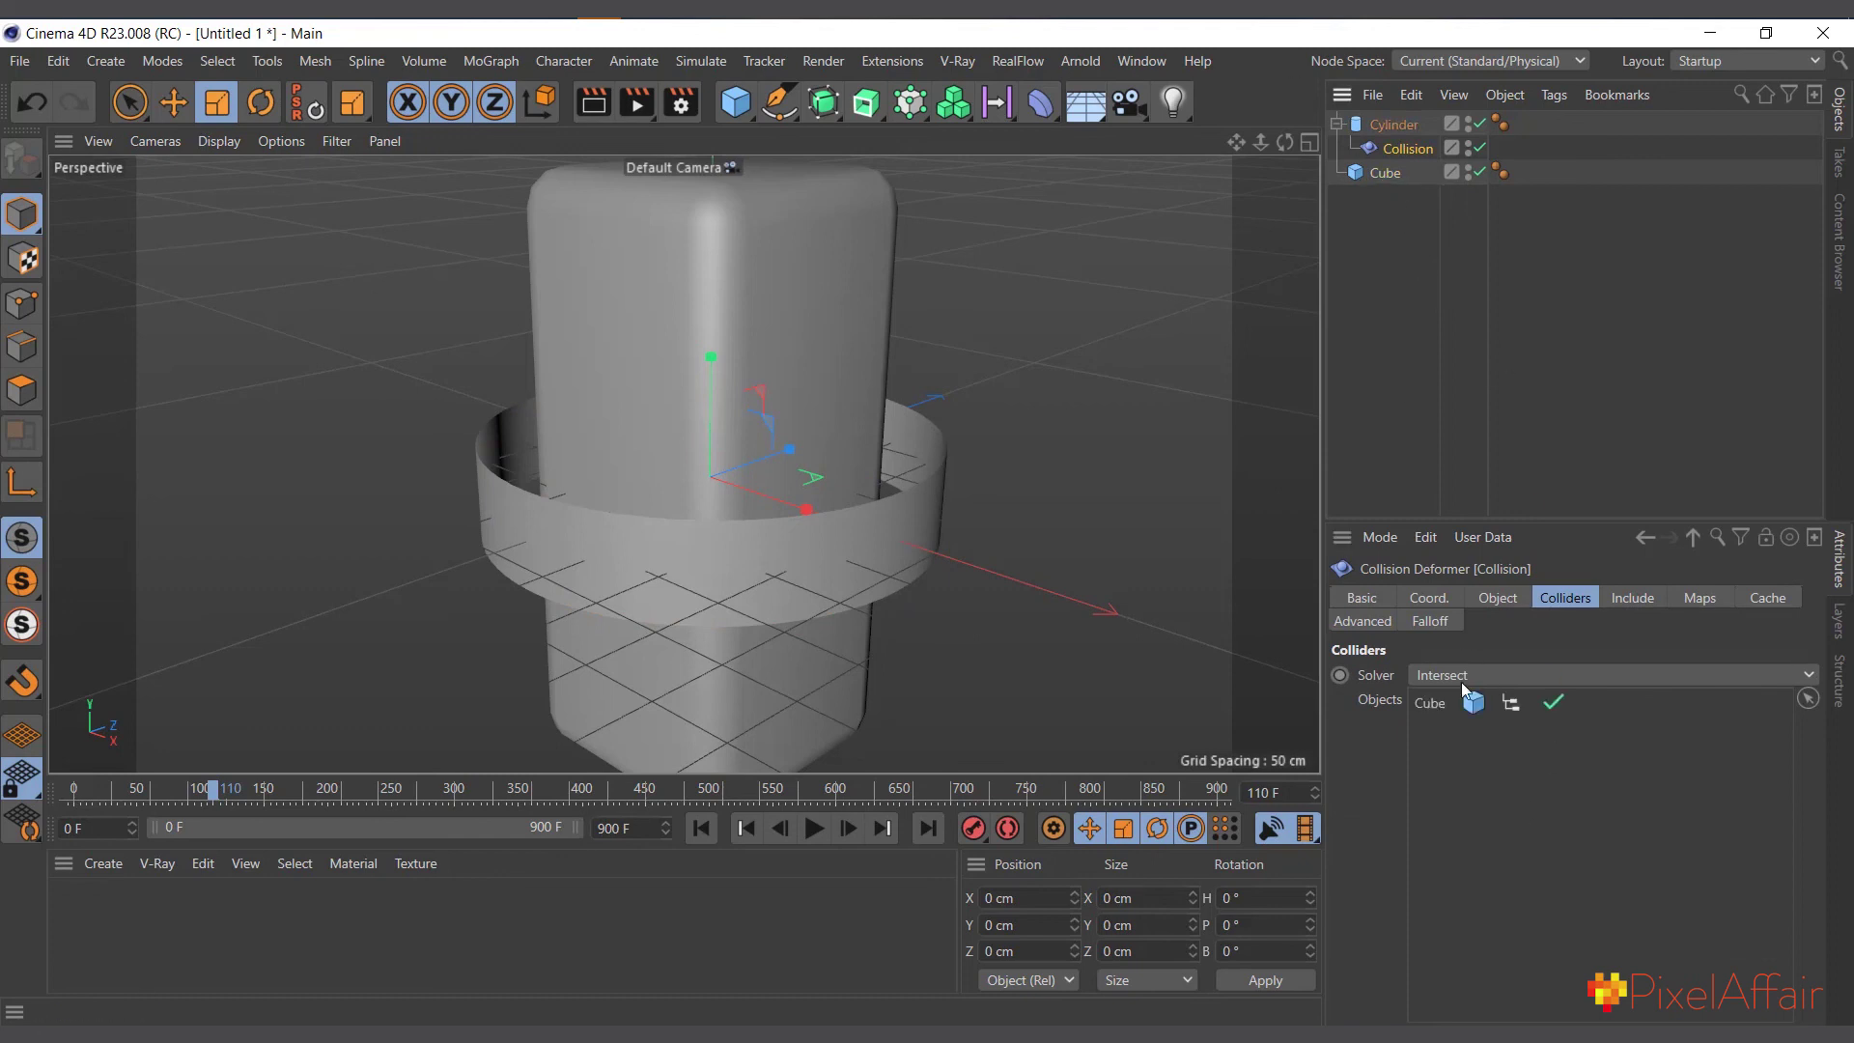
click(1387, 128)
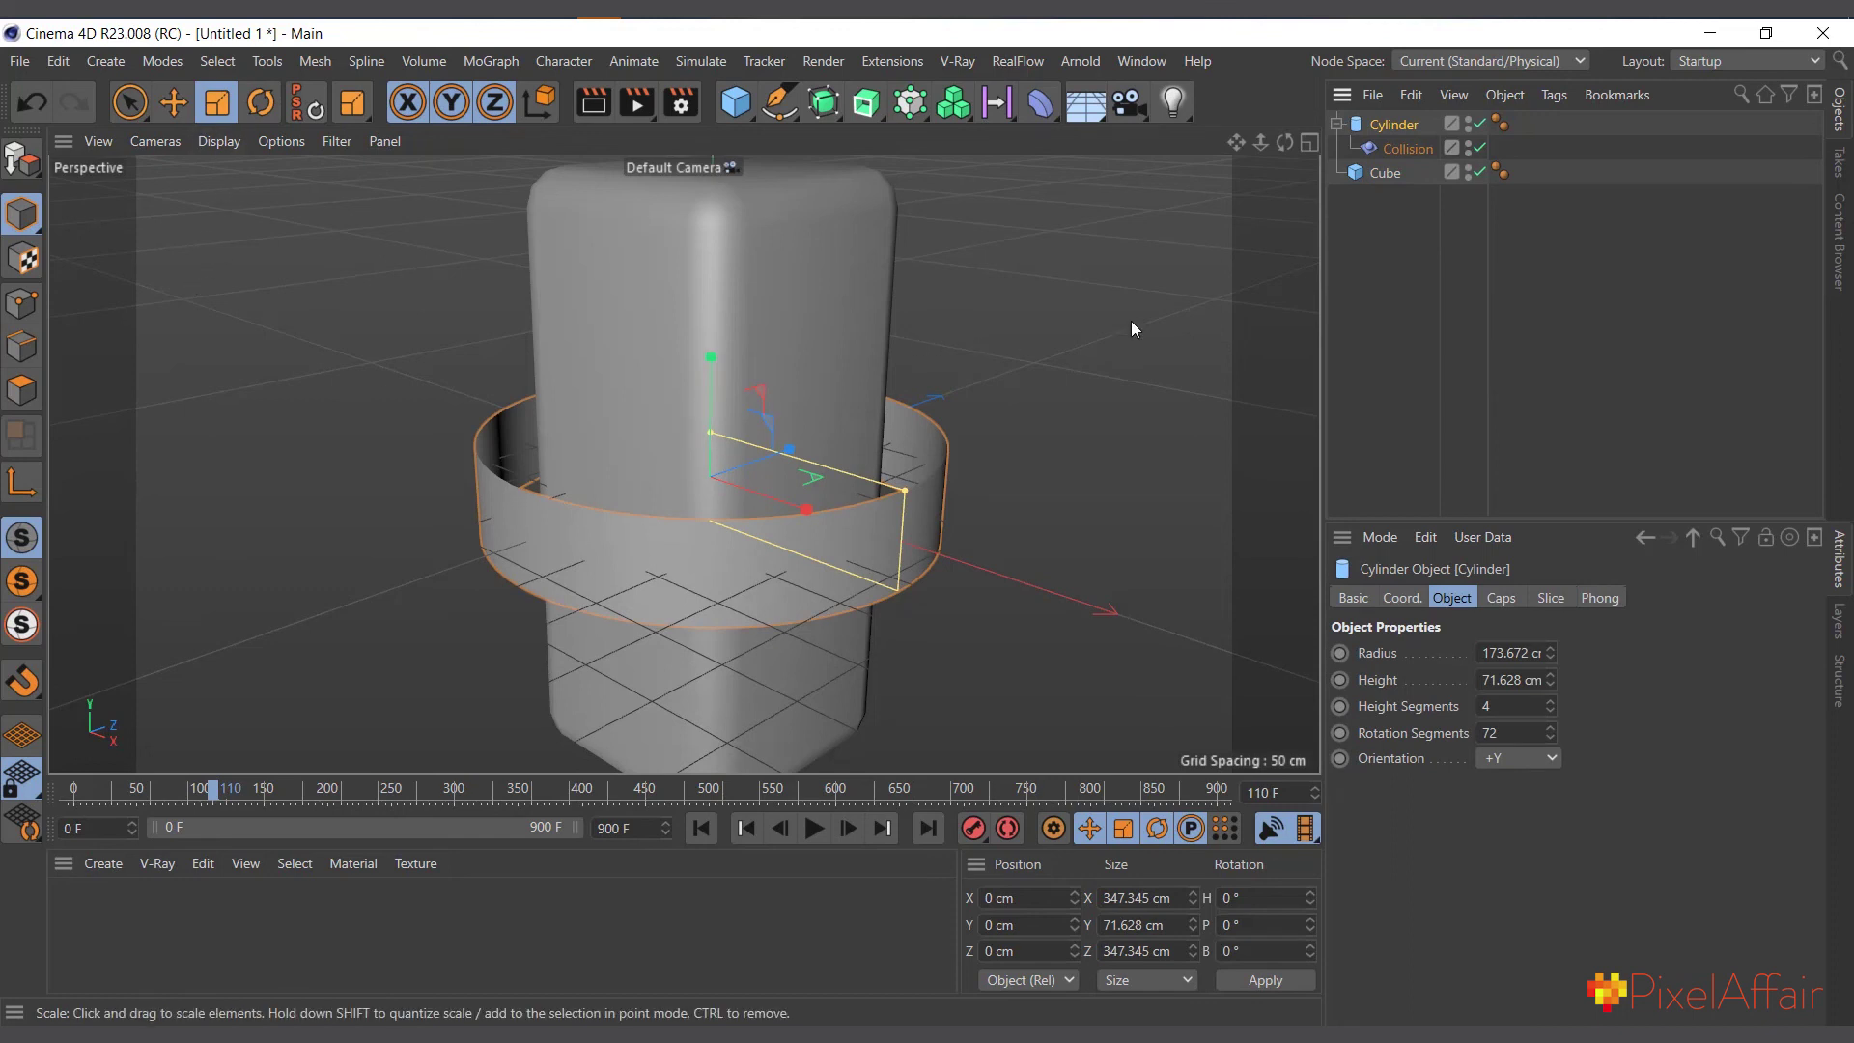
Scale the ring to 87.913 cm radius around the box and apply a new material Mat
drag(1132, 320, 665, 433)
double_click(186, 937)
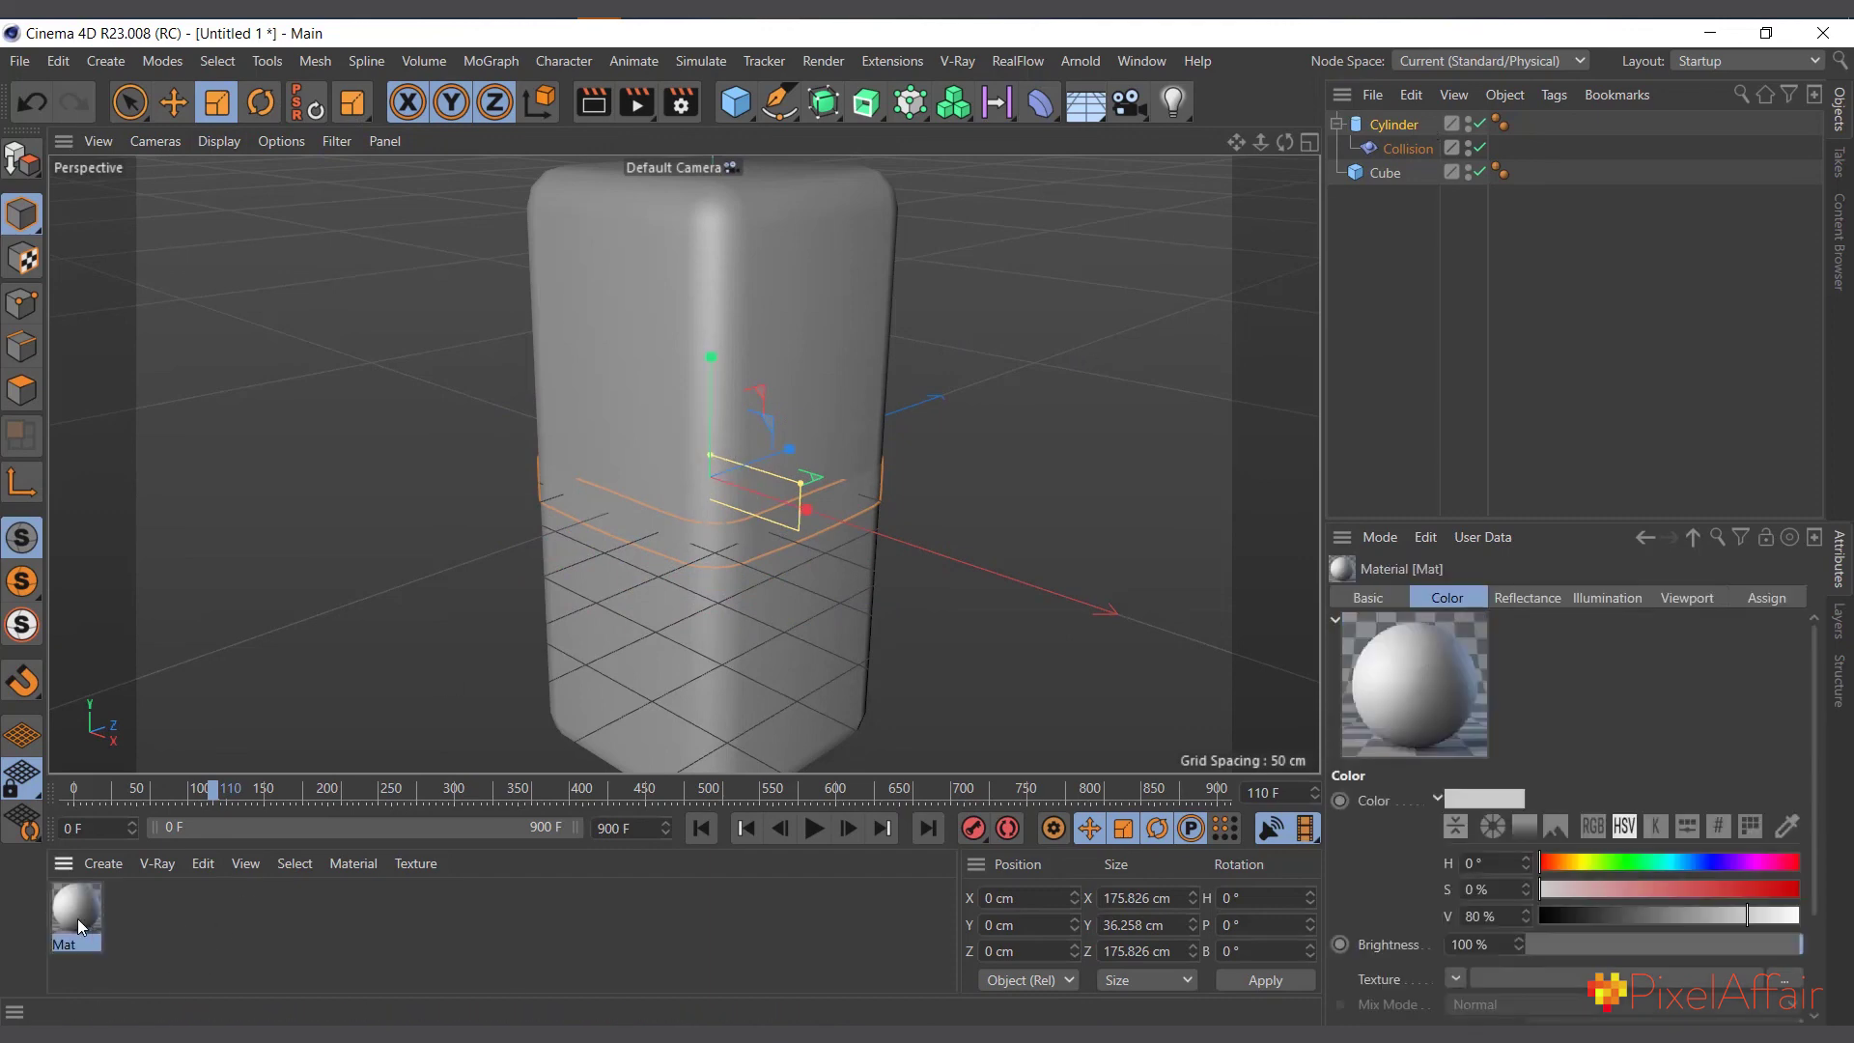
drag(78, 918, 1406, 126)
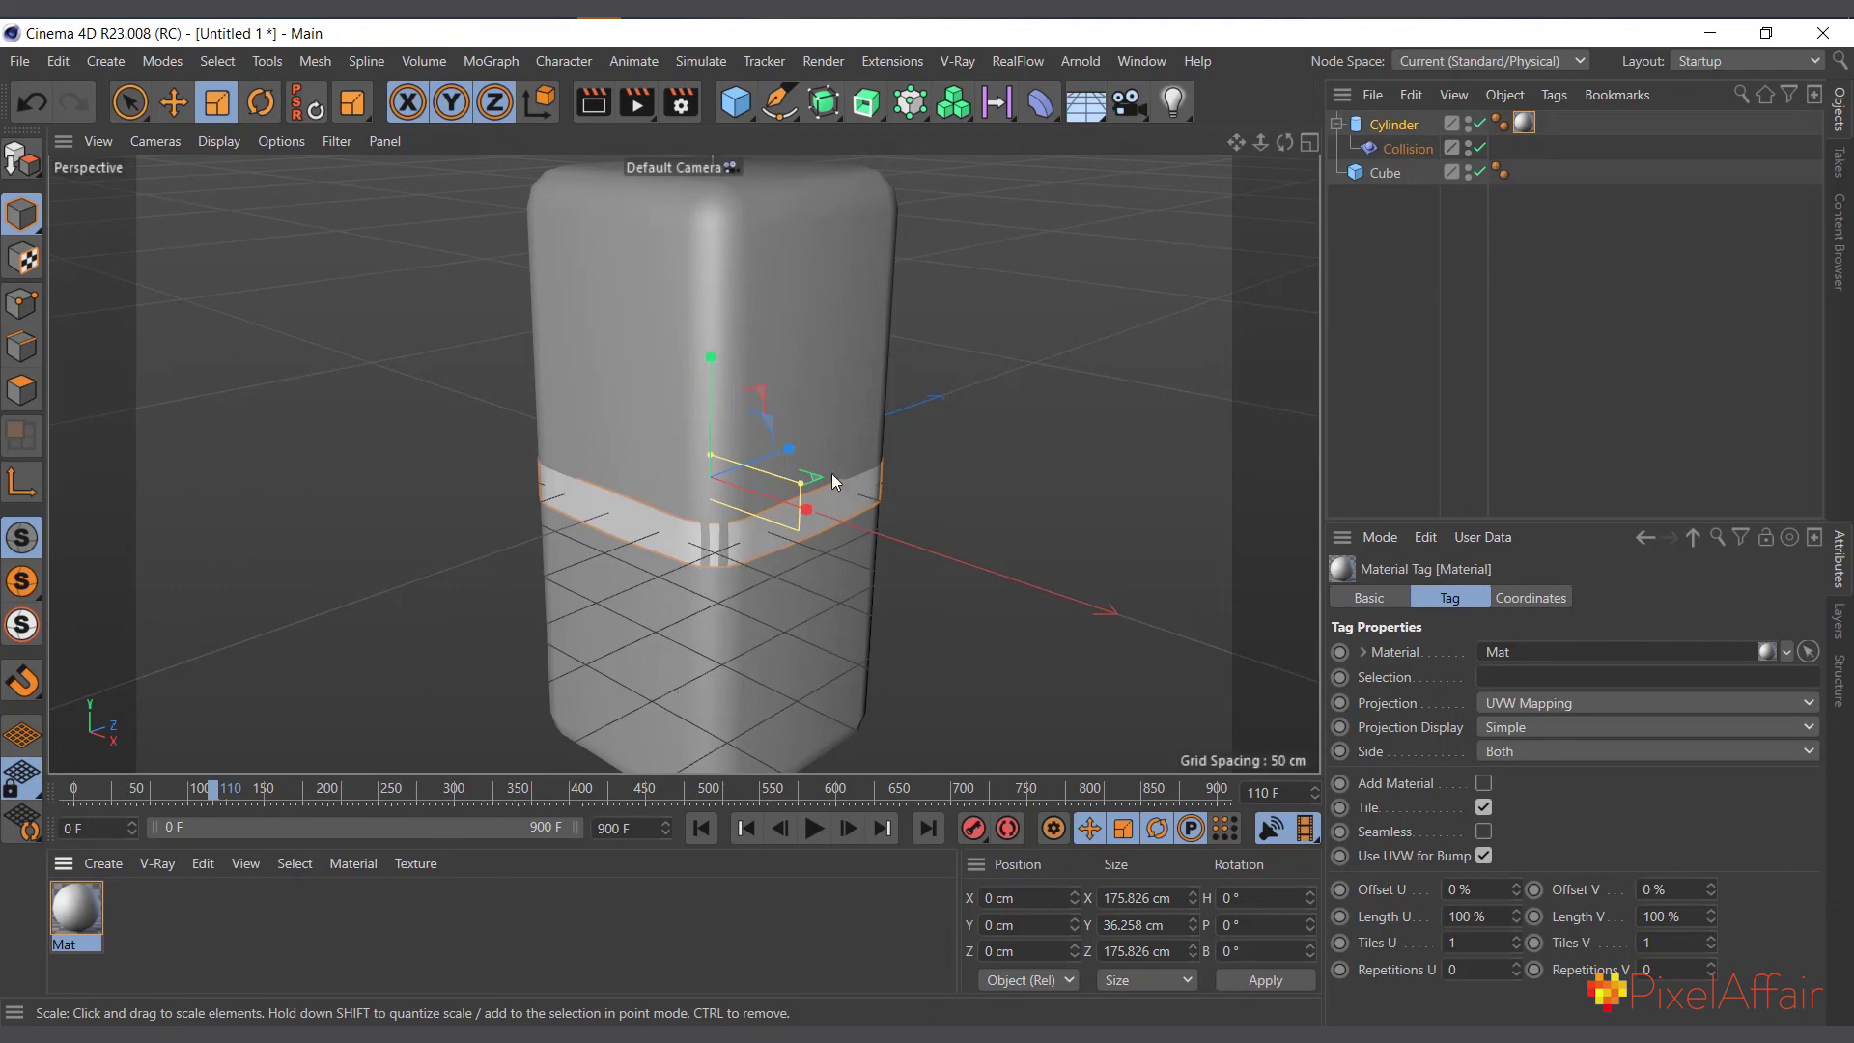
Review the Cylinder's size and the Collision deformer's collider settings
click(1395, 126)
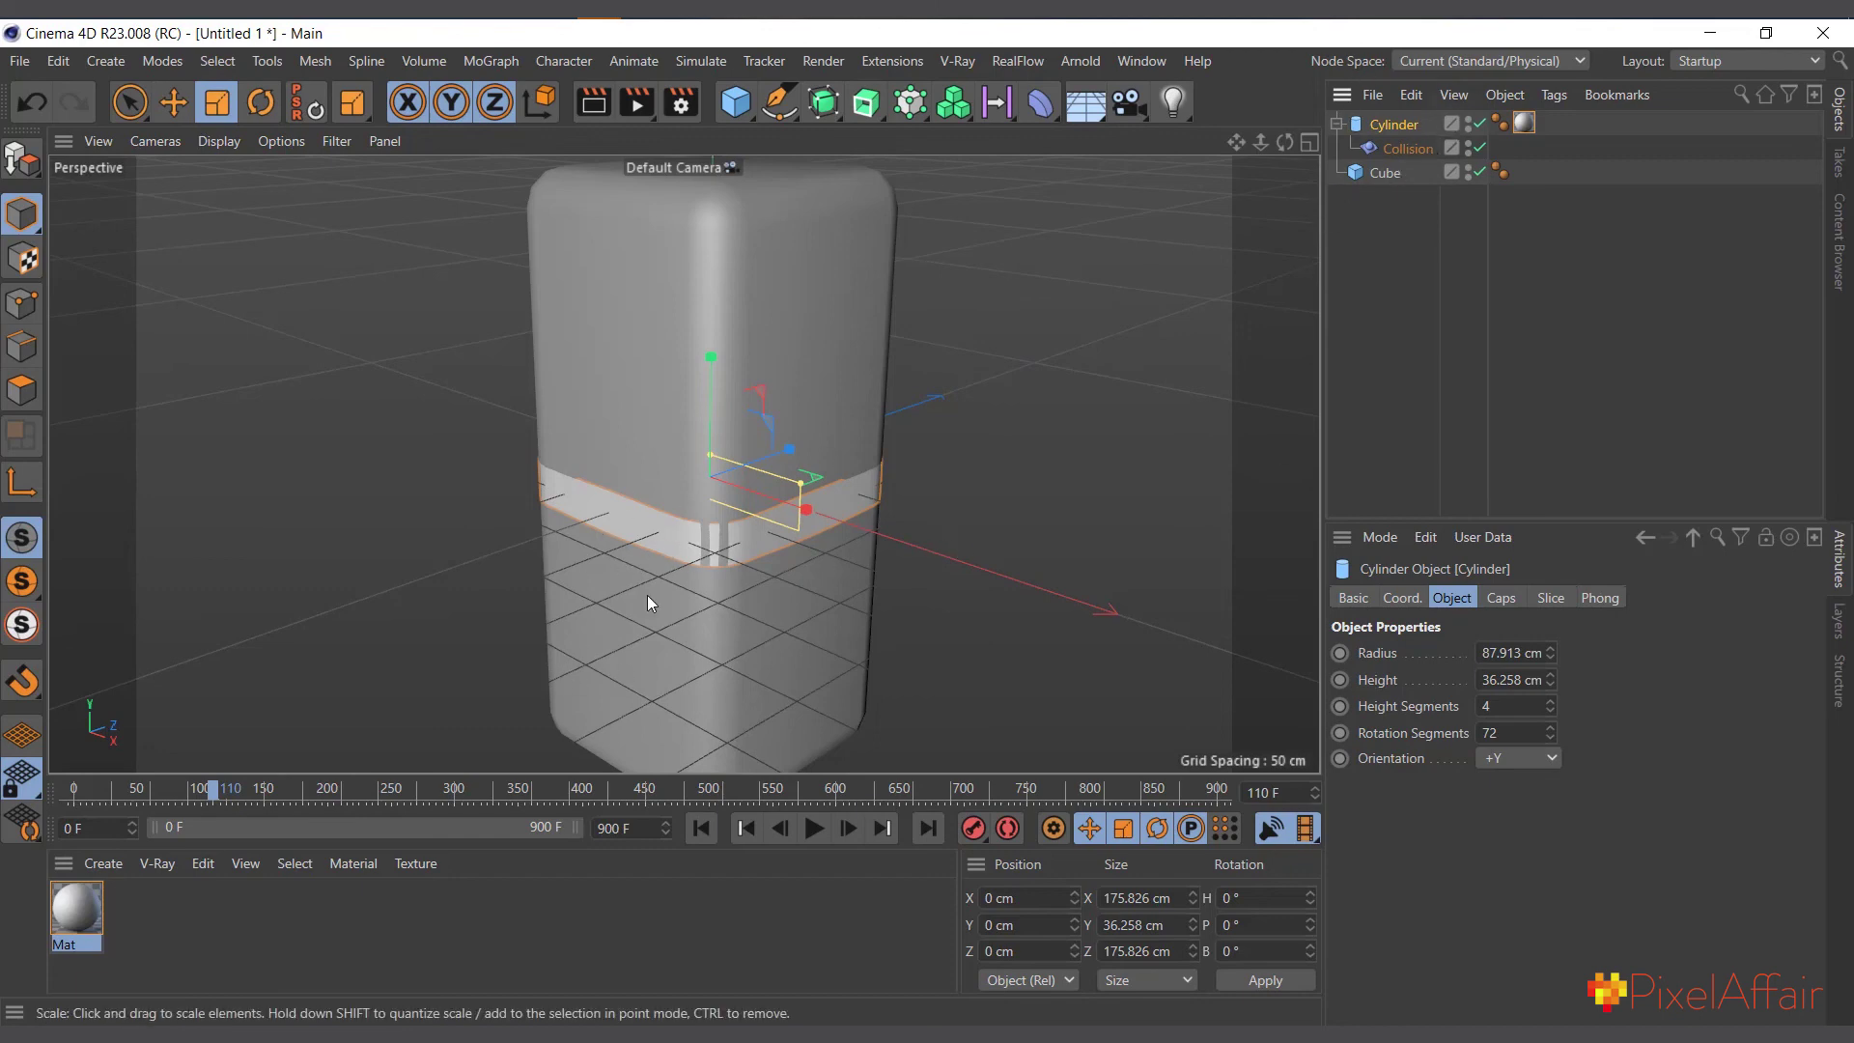
scroll(560, 467, down, 3)
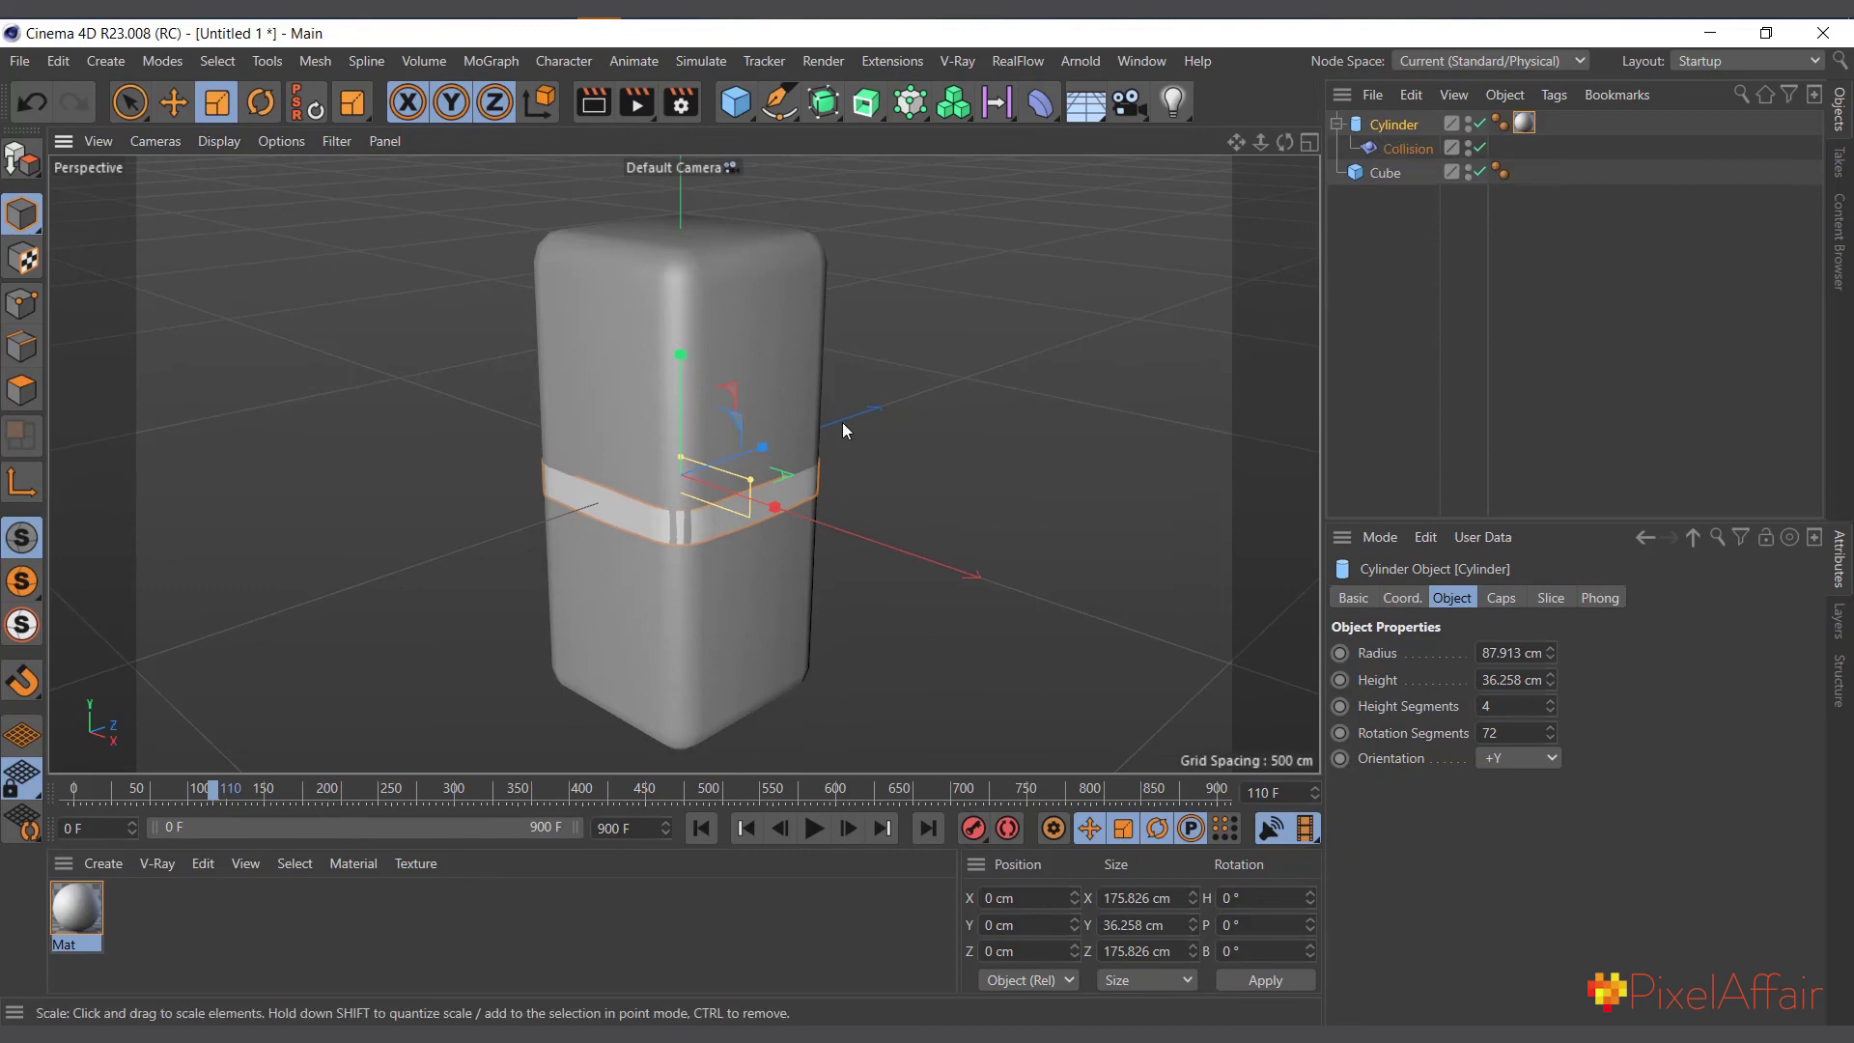
click(1400, 153)
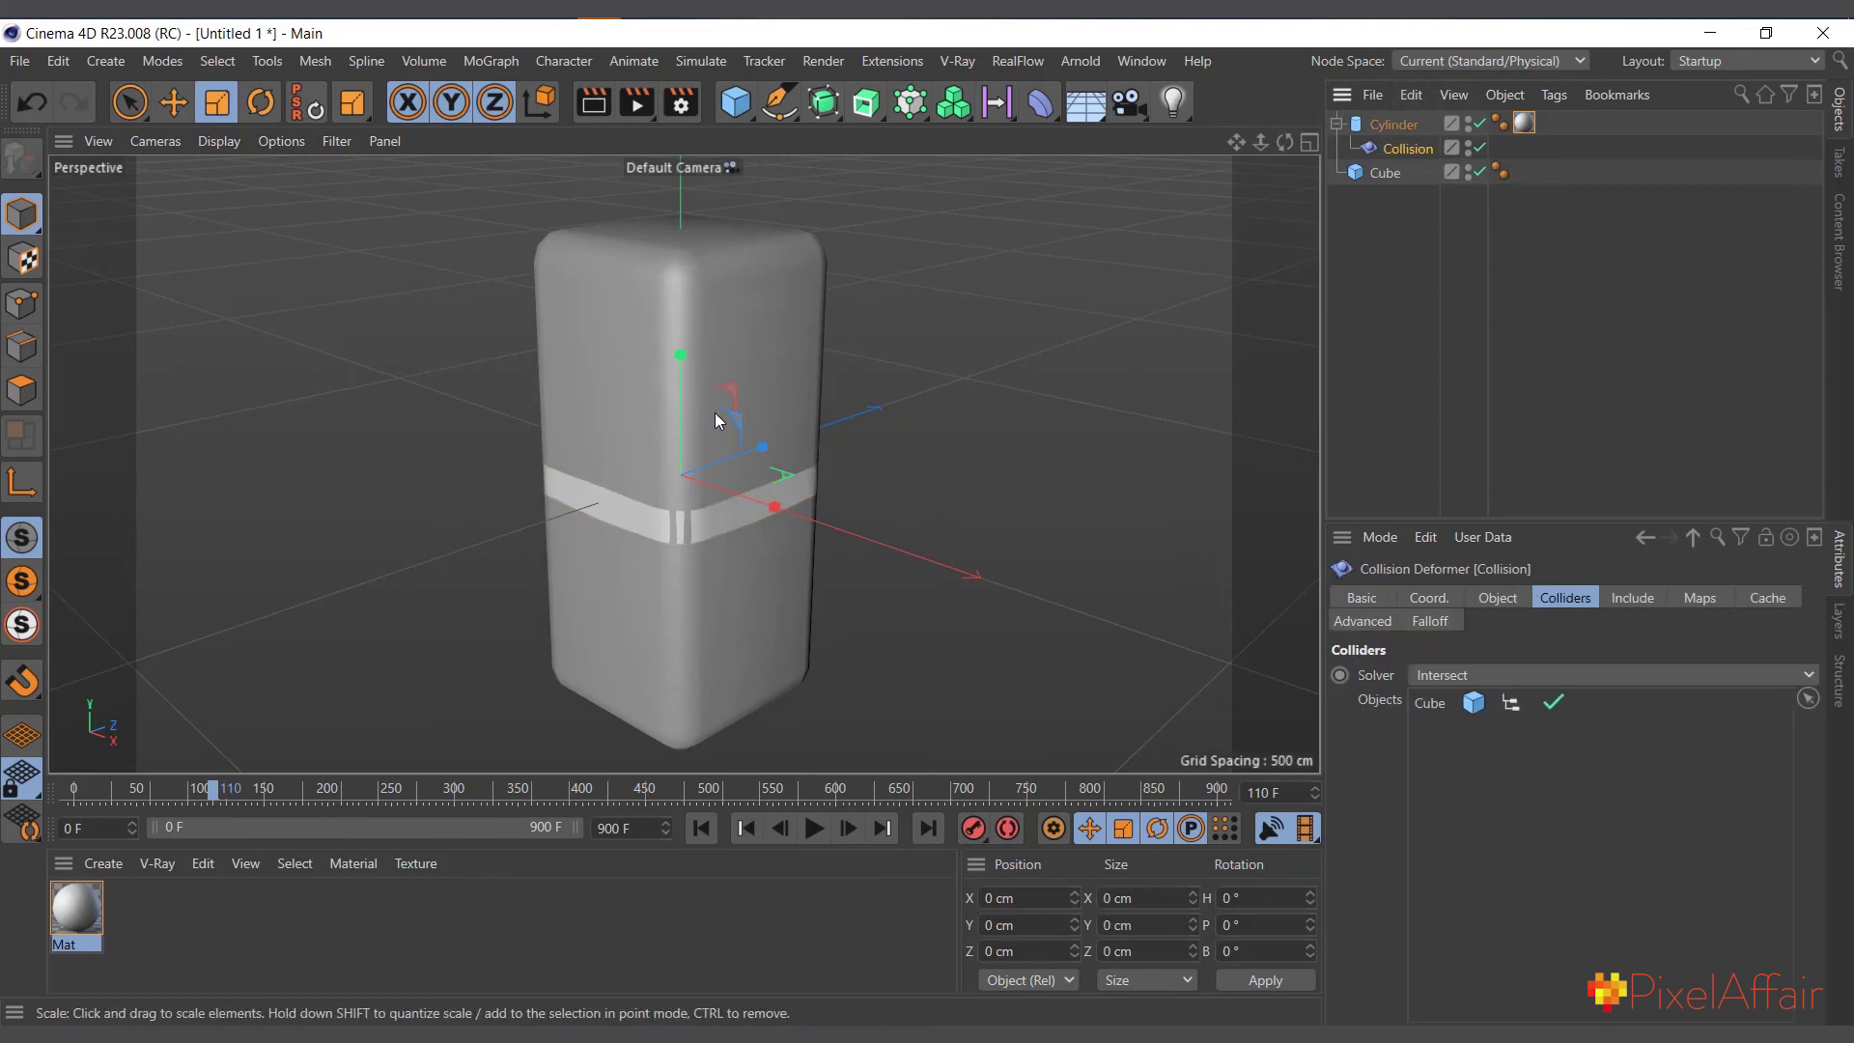